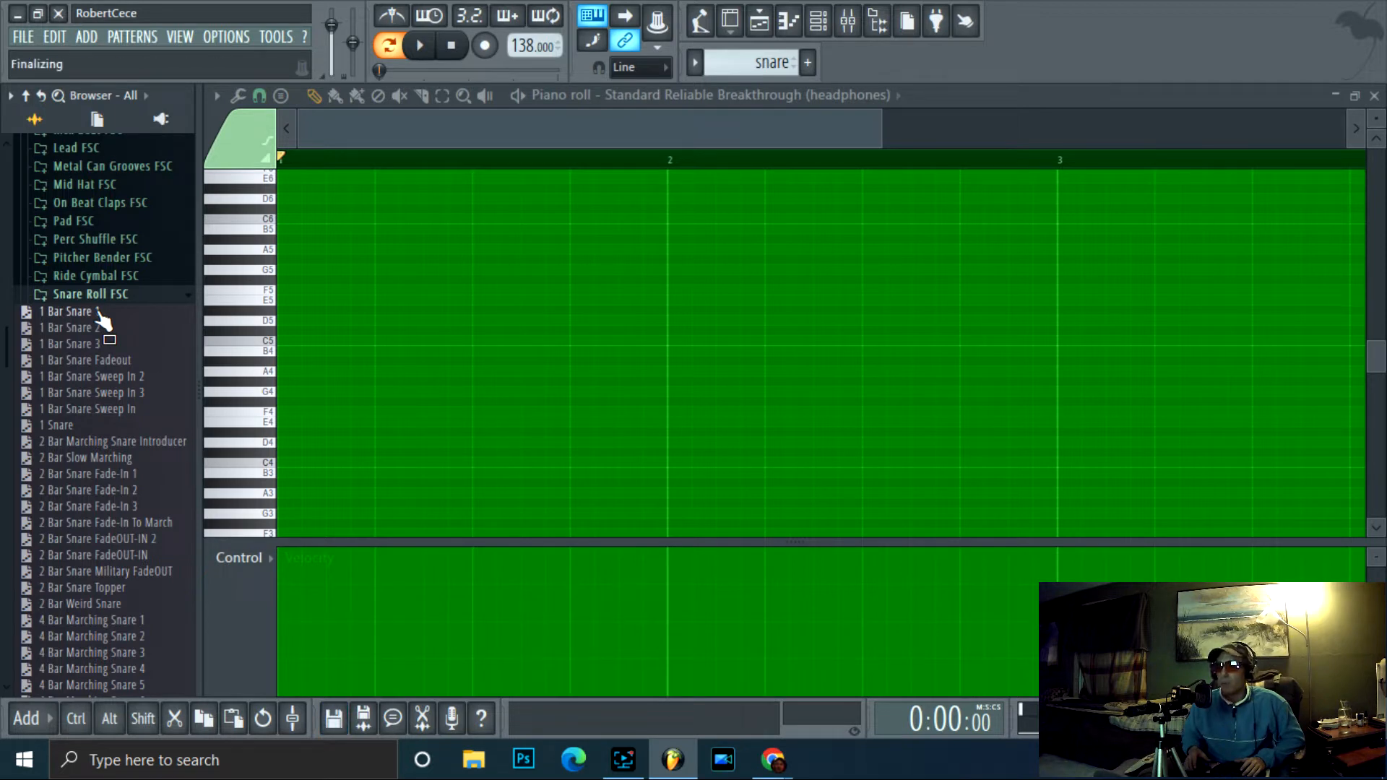
- Switch the piano roll's target channel to VEC2 Snares 074
click(102, 318)
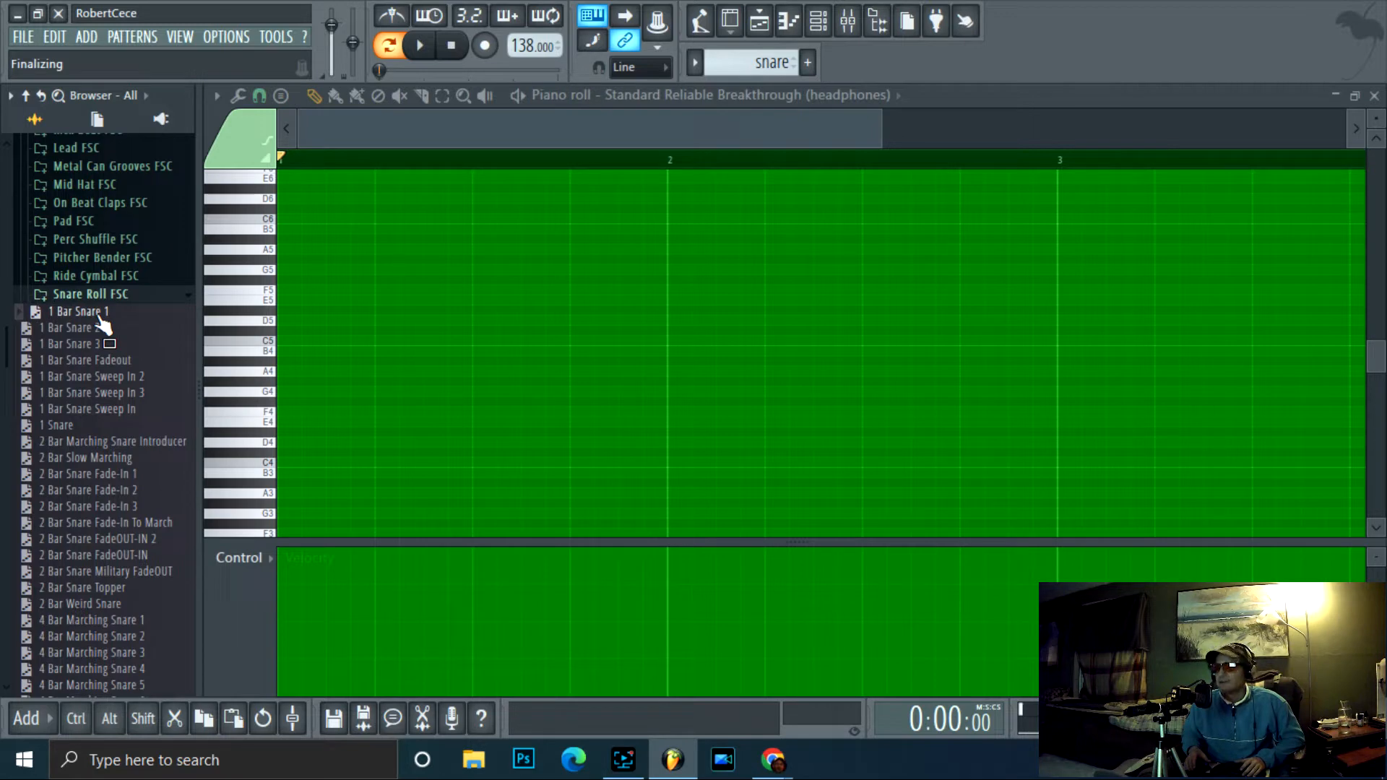
double_click(906, 91)
click(1007, 131)
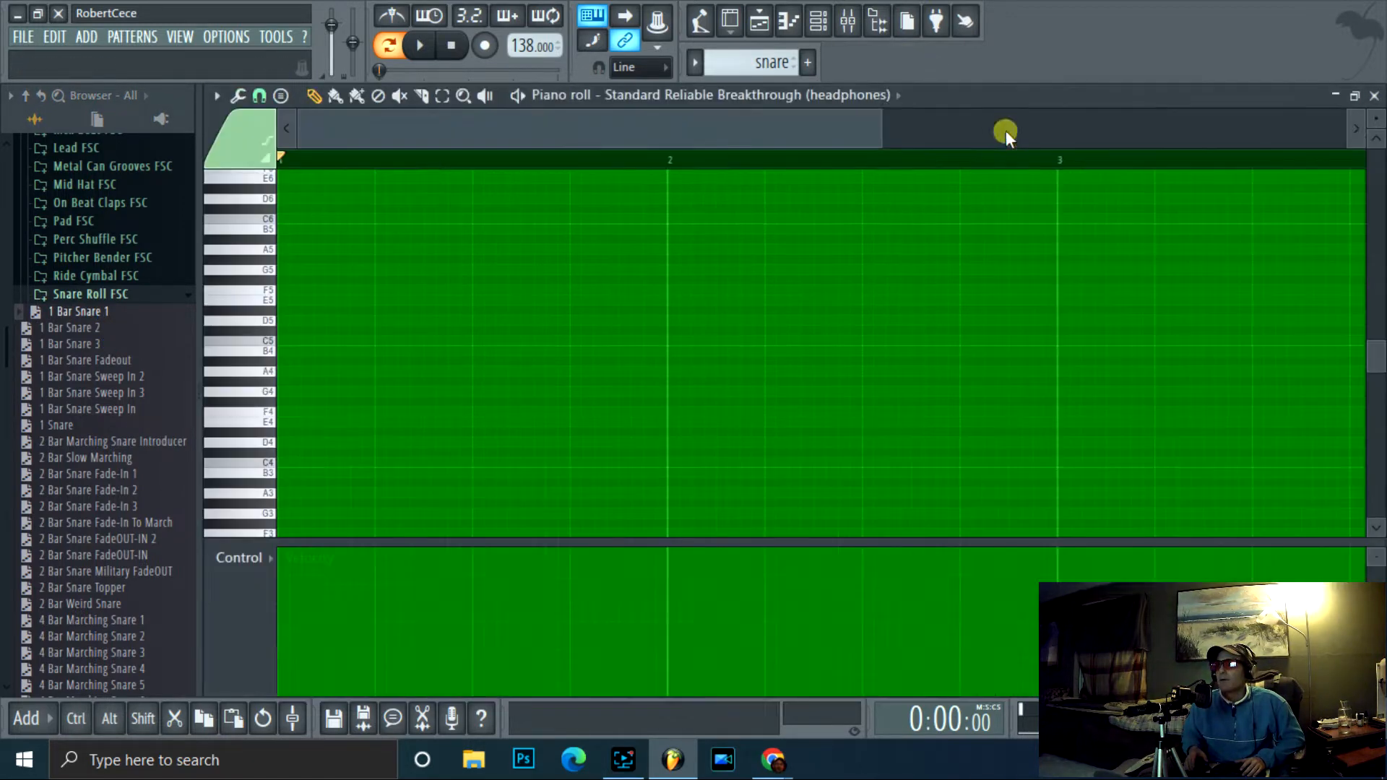
click(893, 98)
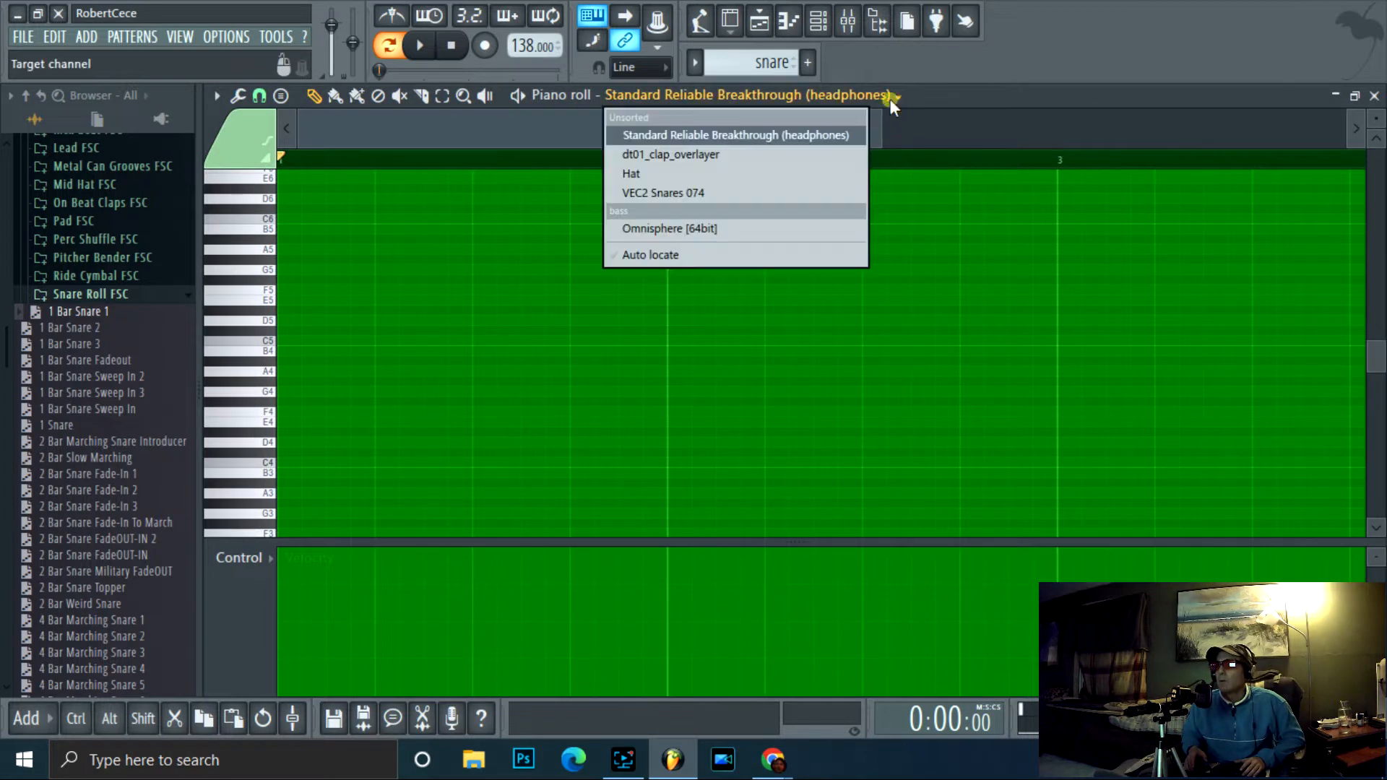
click(822, 190)
- Load the 1 Bar Snare 1 score into the VEC2 Snares 074 piano roll and audition it
drag(81, 315, 85, 314)
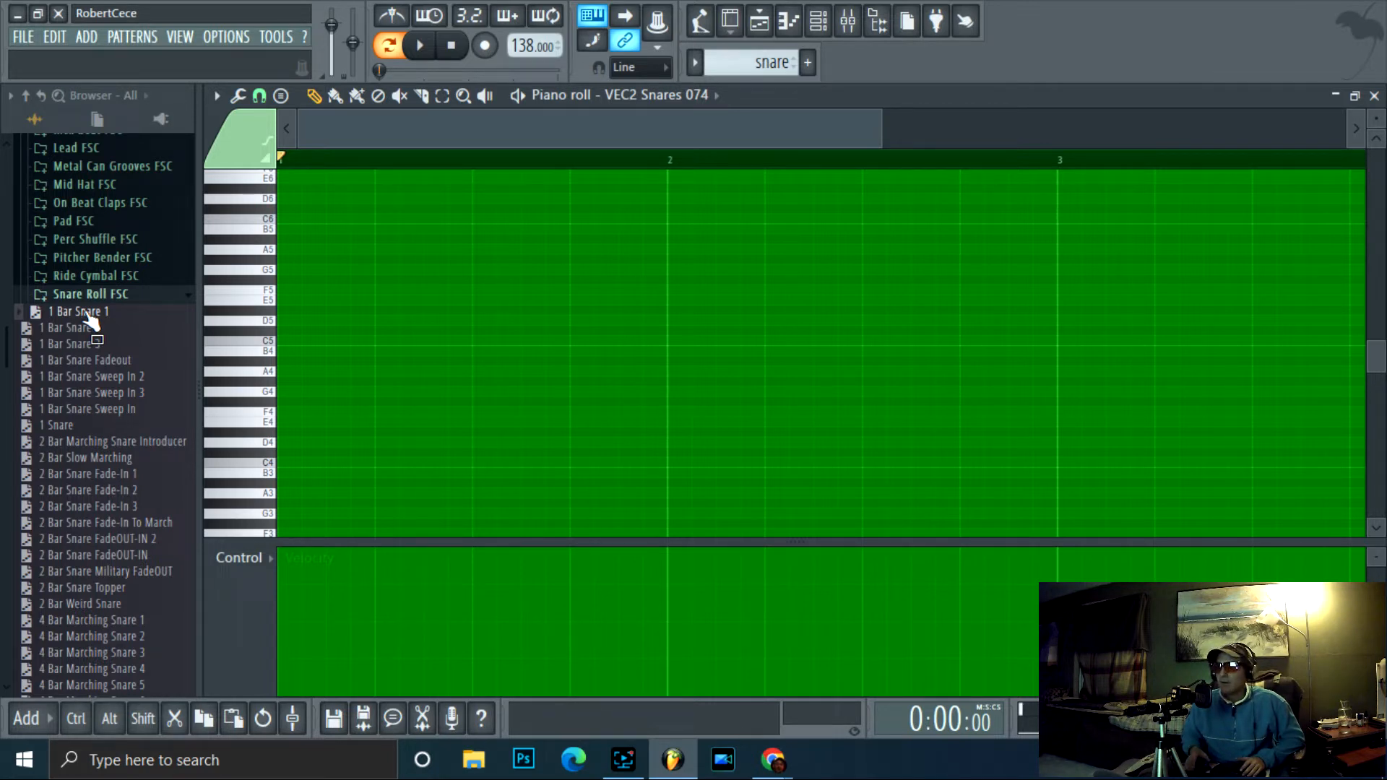
drag(85, 314, 520, 354)
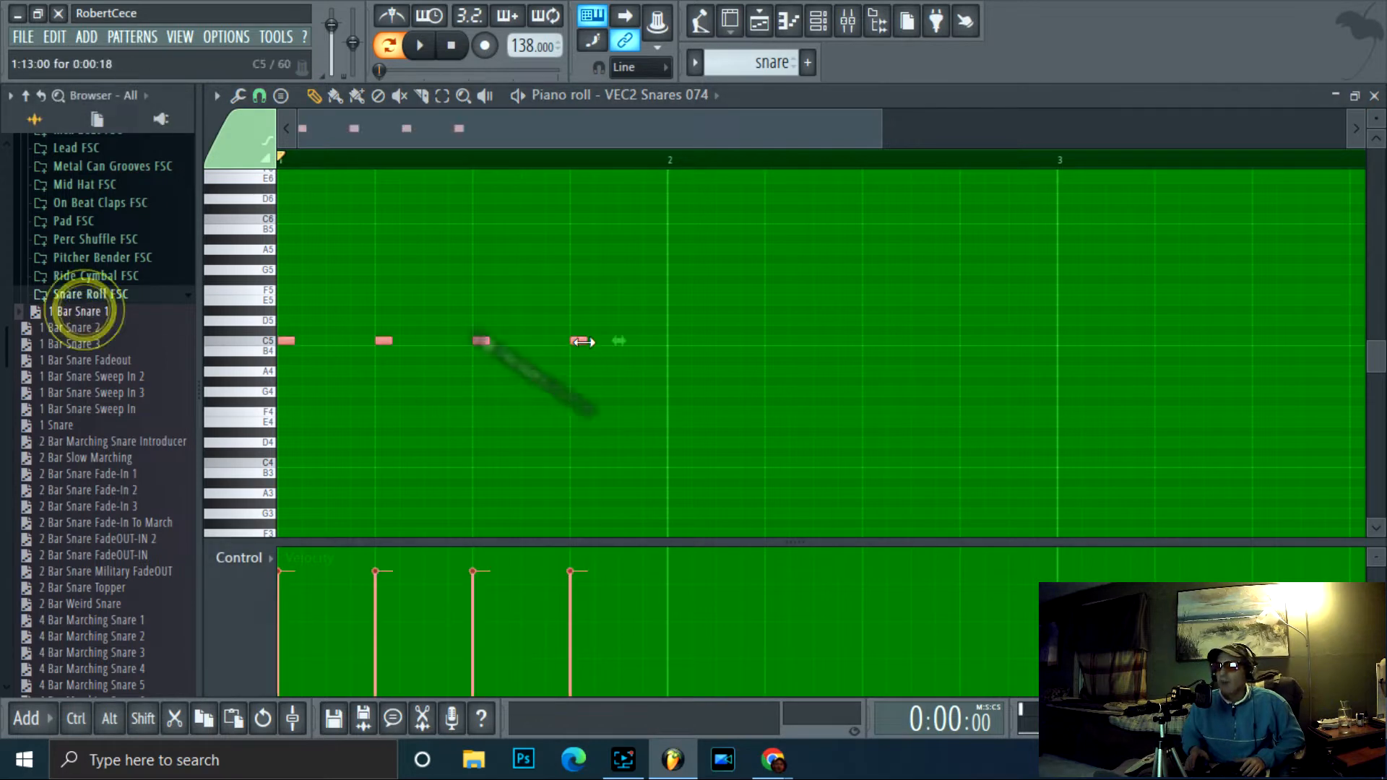
click(431, 48)
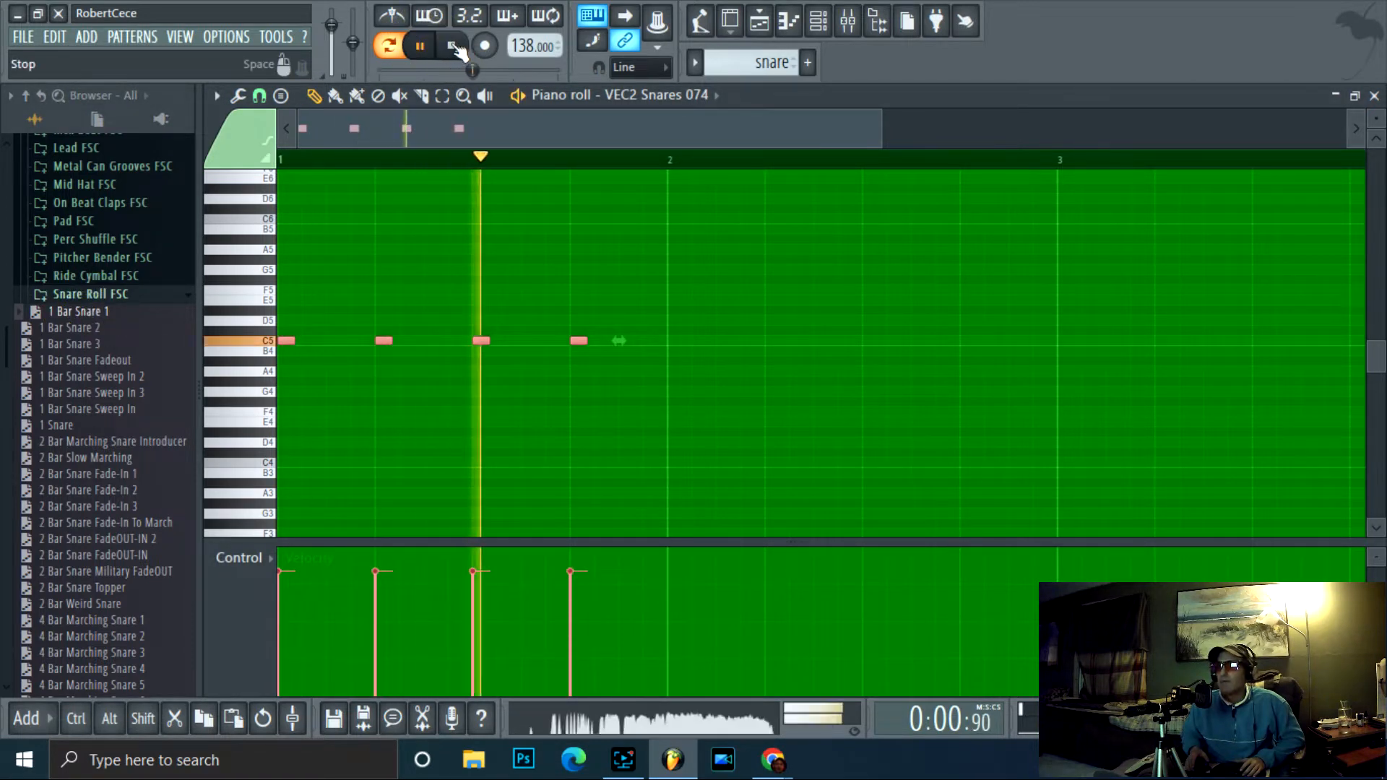
click(451, 45)
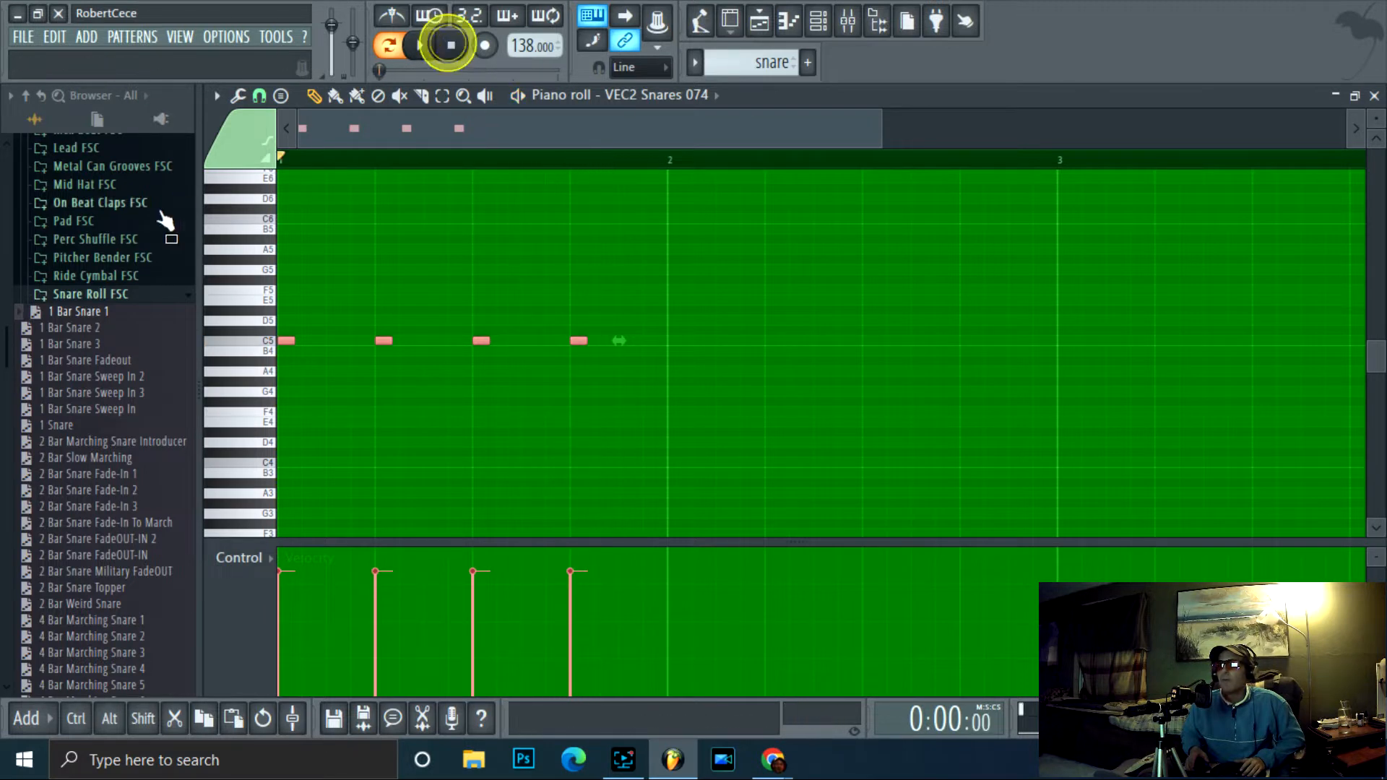
- Replace the notes with the 1 Bar Snare 2 score and audition it
click(99, 329)
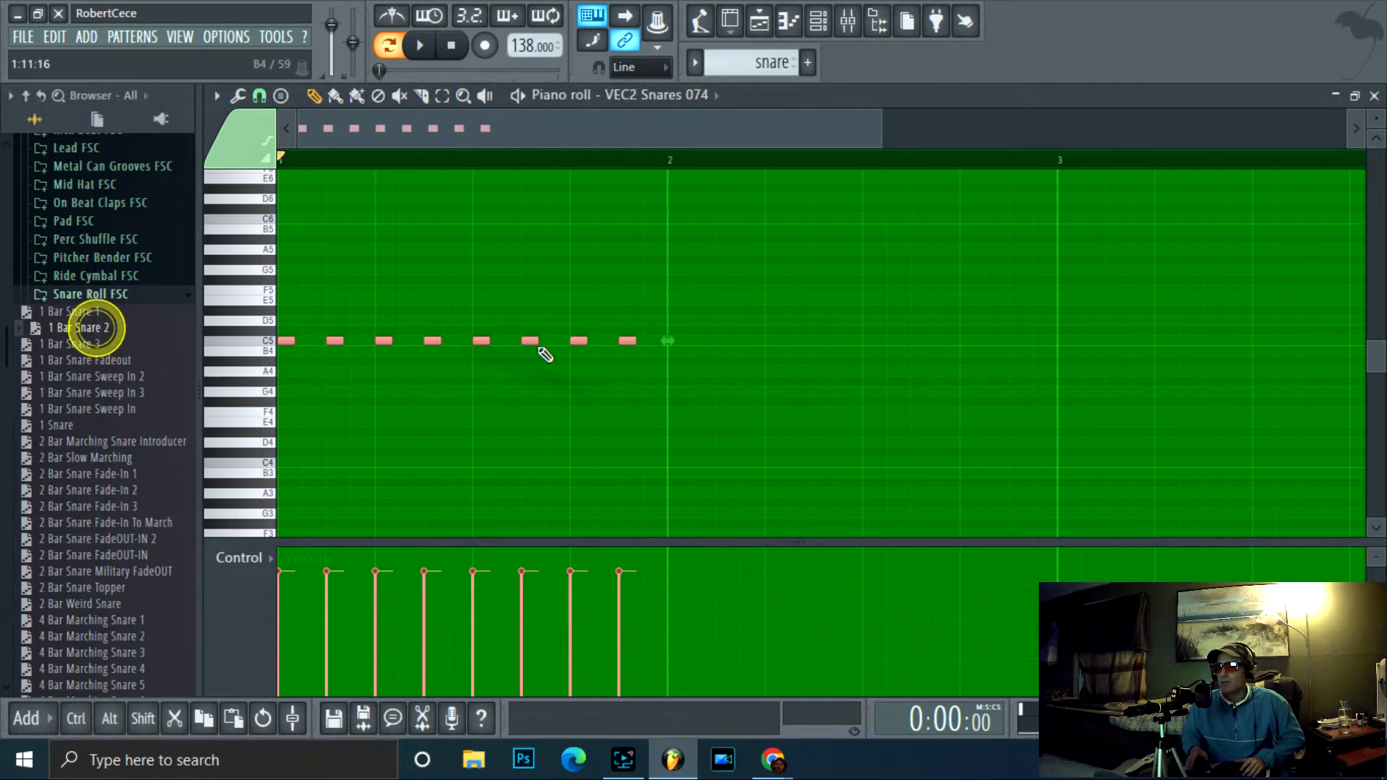
click(430, 48)
click(451, 45)
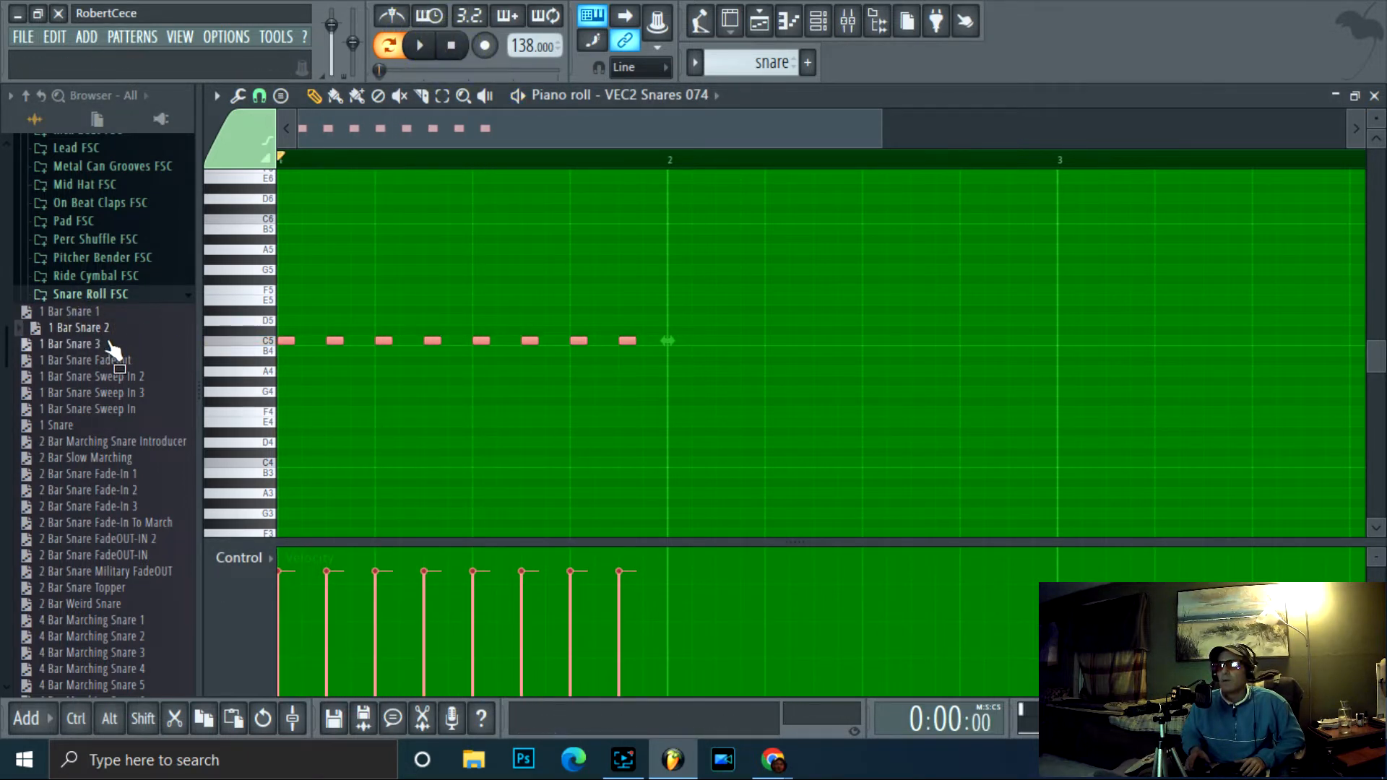
- Load the 1 Bar Snare Fadeout score into the piano roll and play it back
click(94, 360)
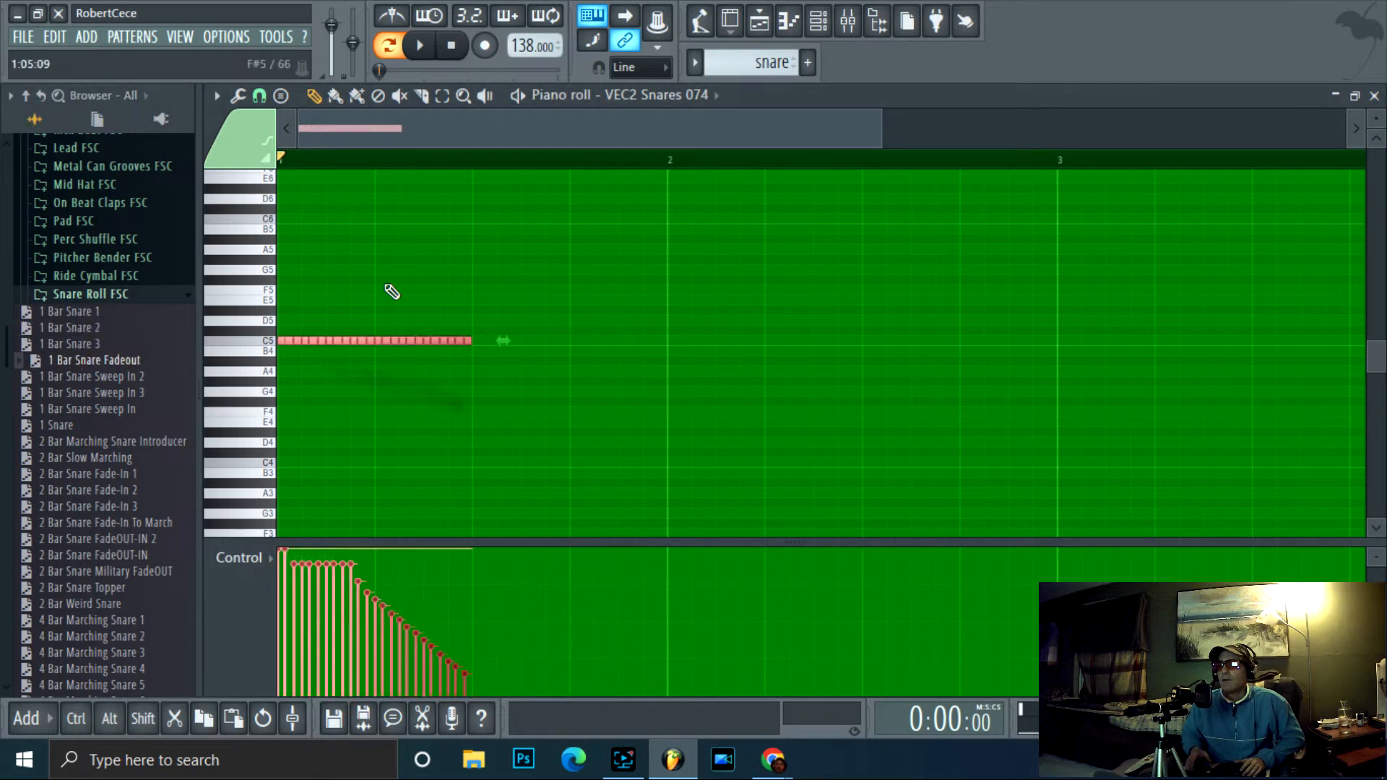
click(425, 47)
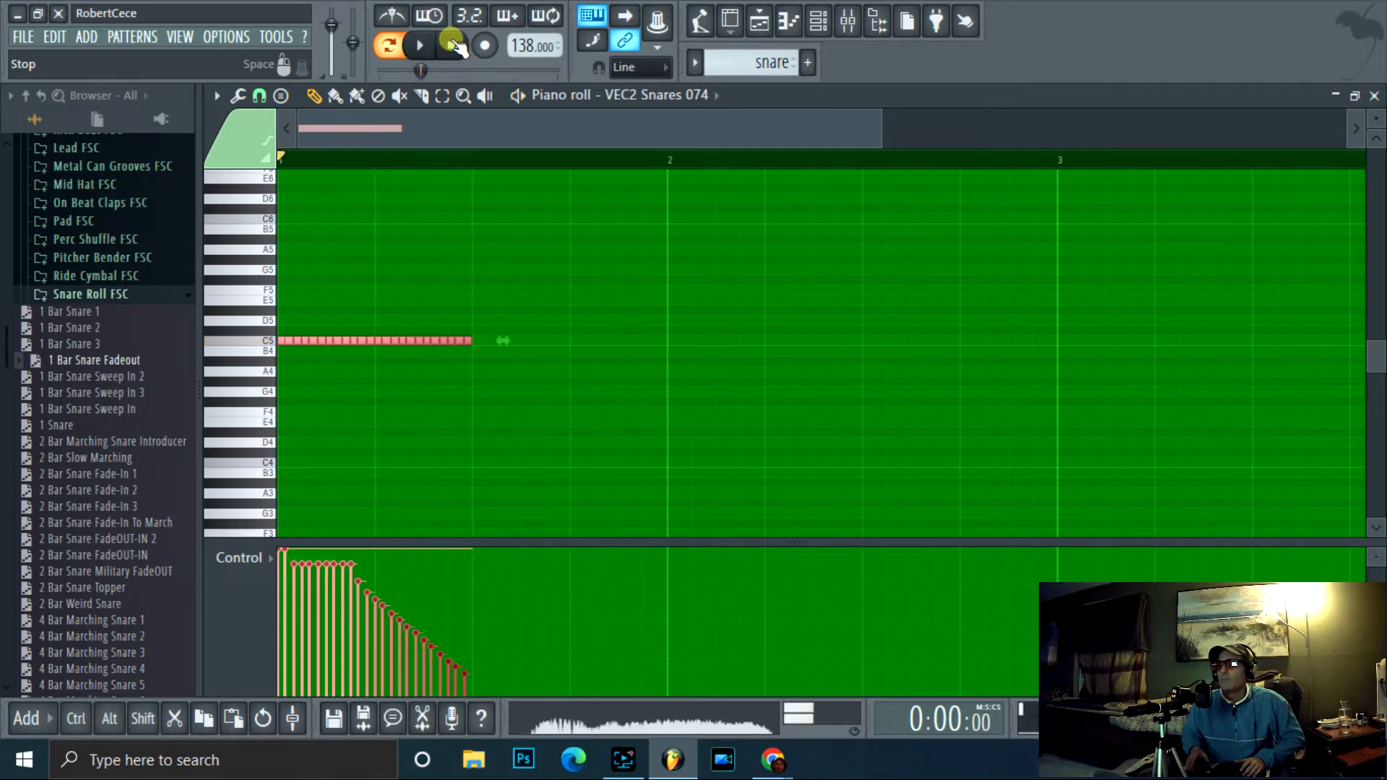
click(453, 46)
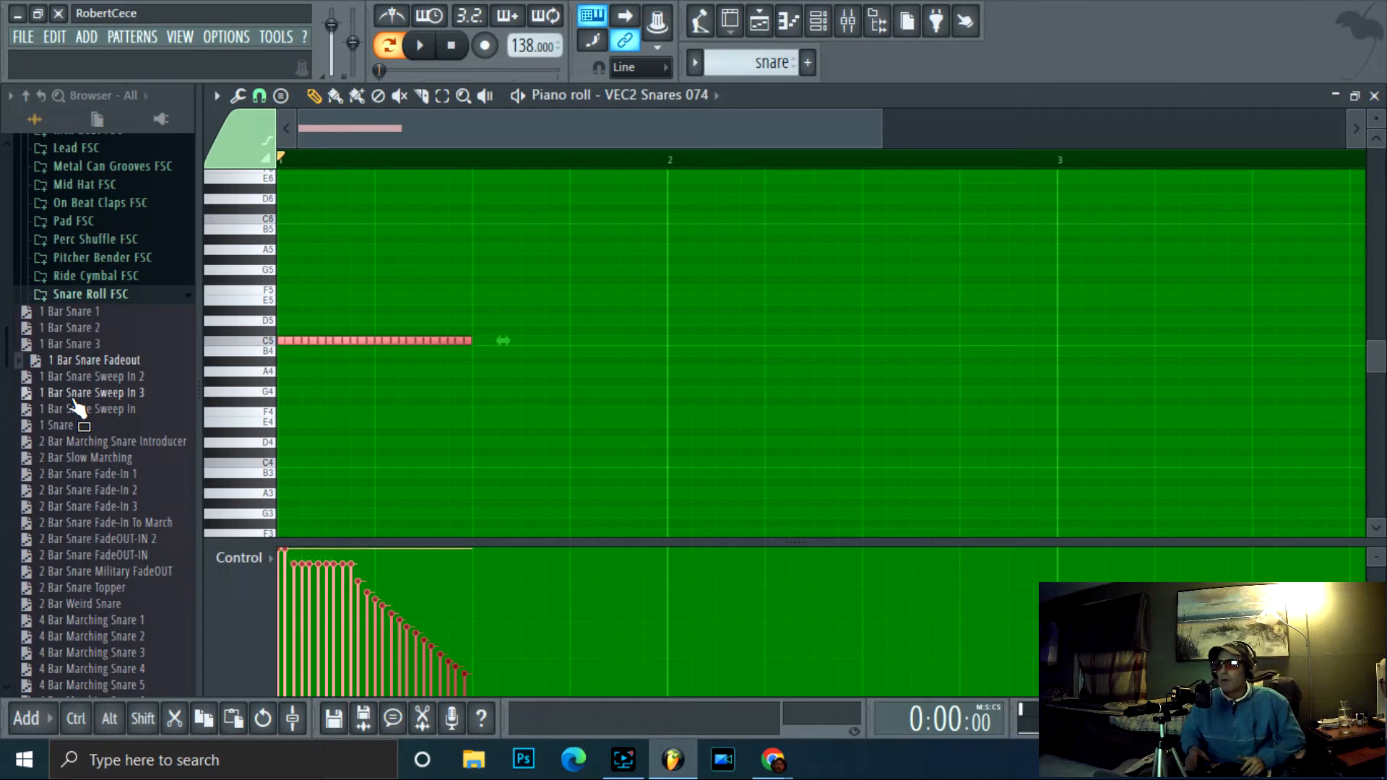
- Load the 1 Bar Snare Sweep In 3 score into the piano roll and play it back
drag(78, 411, 566, 341)
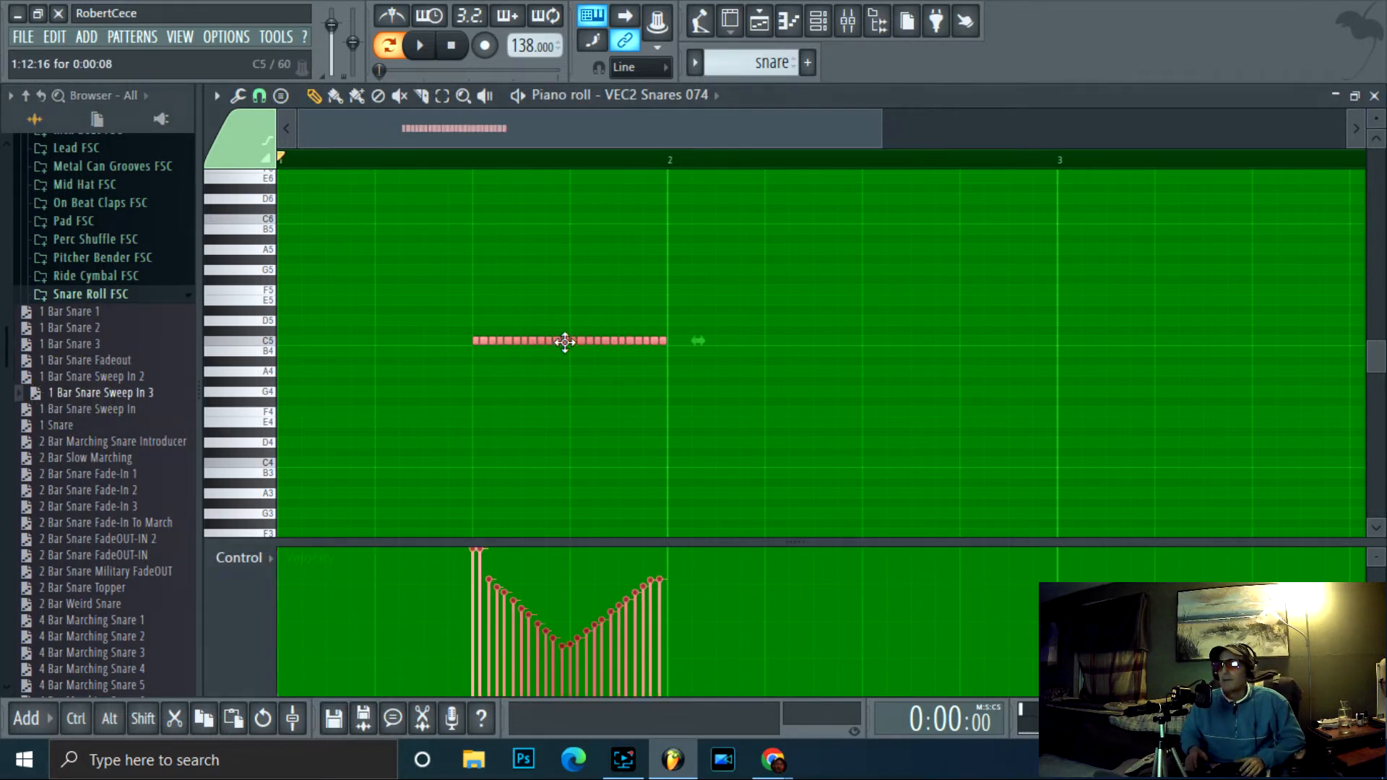
key(space)
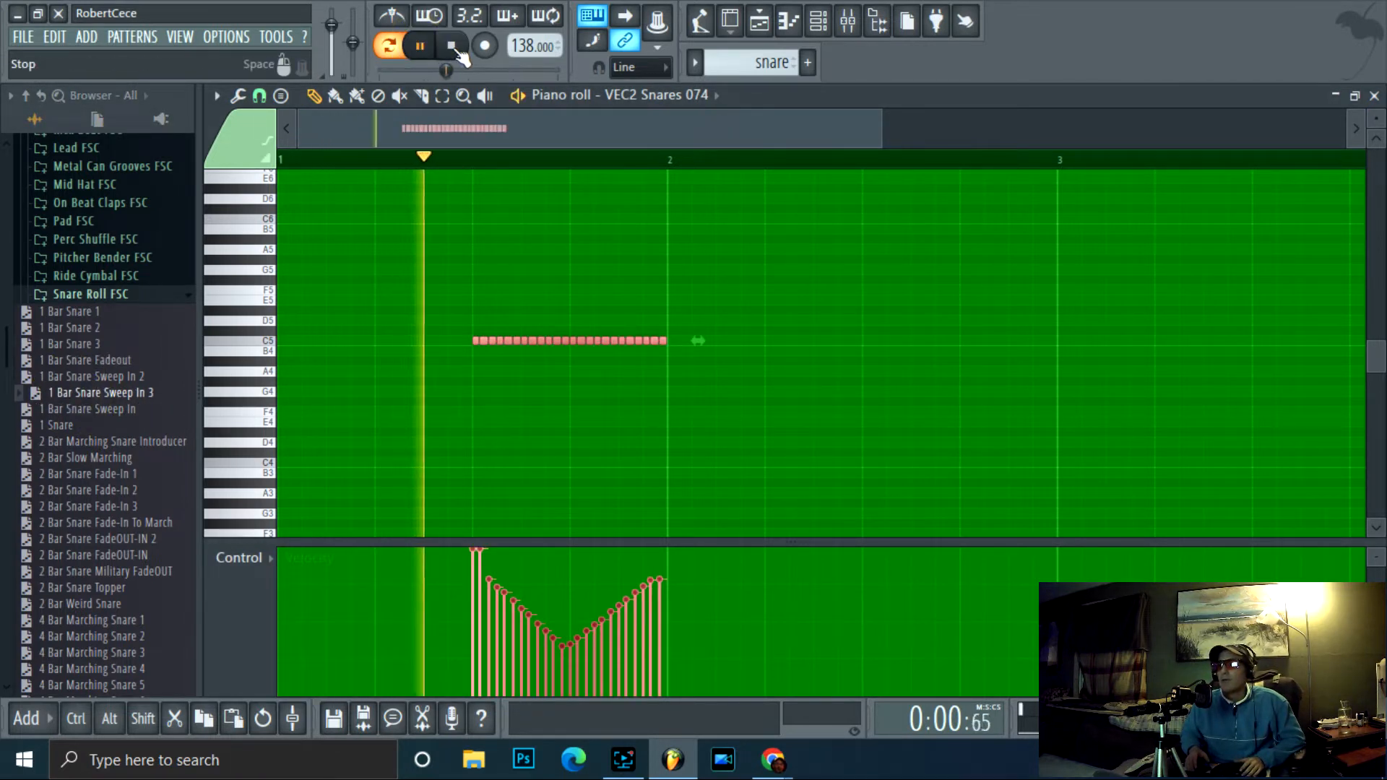
click(452, 46)
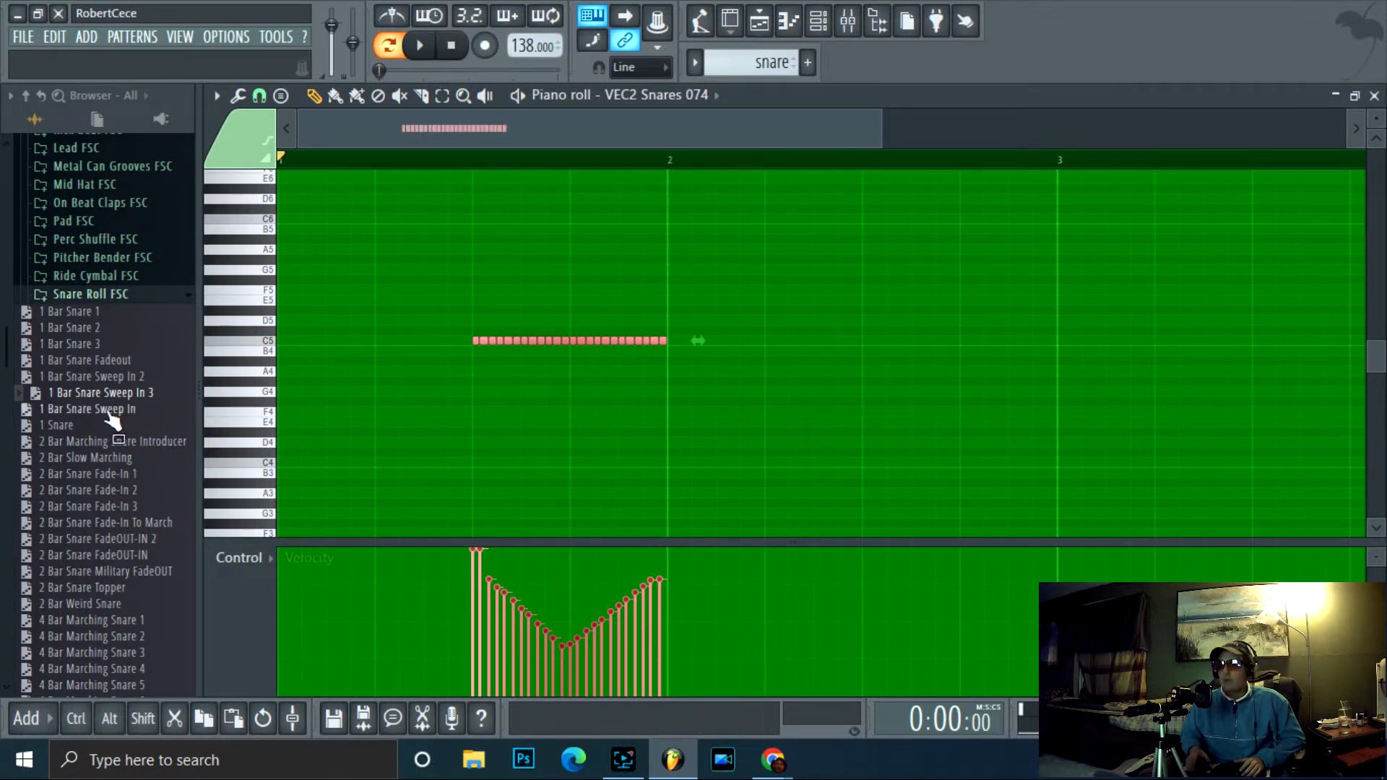
- Load the 1 Bar Snare Sweep In score into the snare pattern and audition it
drag(94, 408, 996, 425)
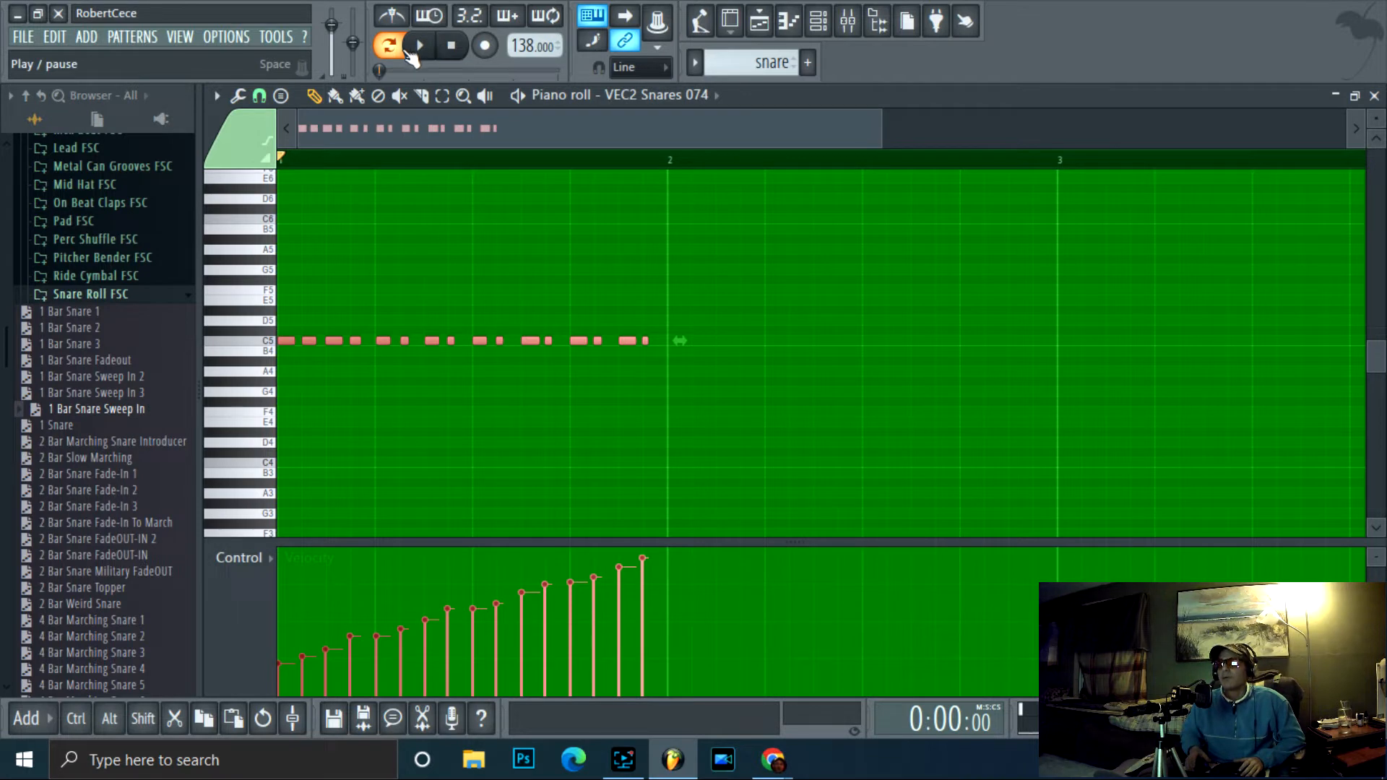
click(427, 48)
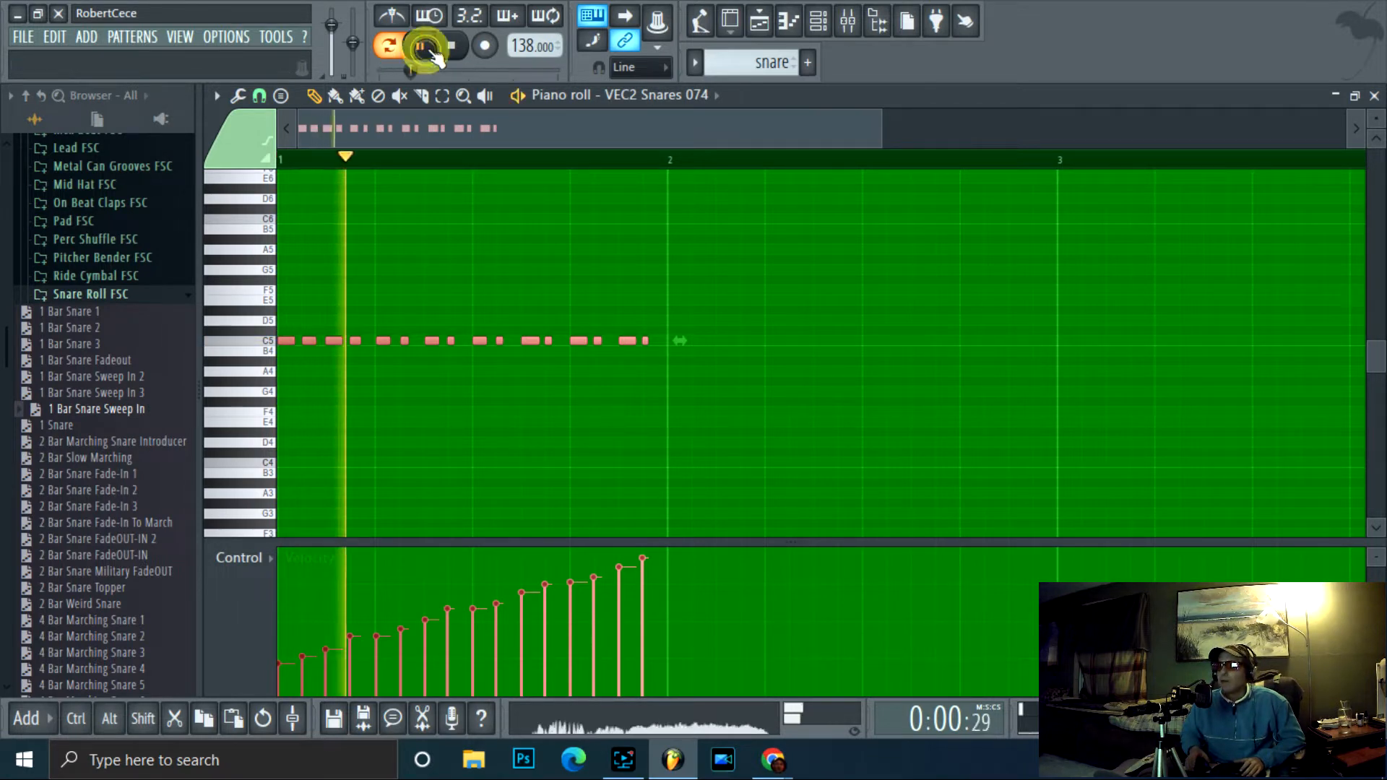
click(450, 48)
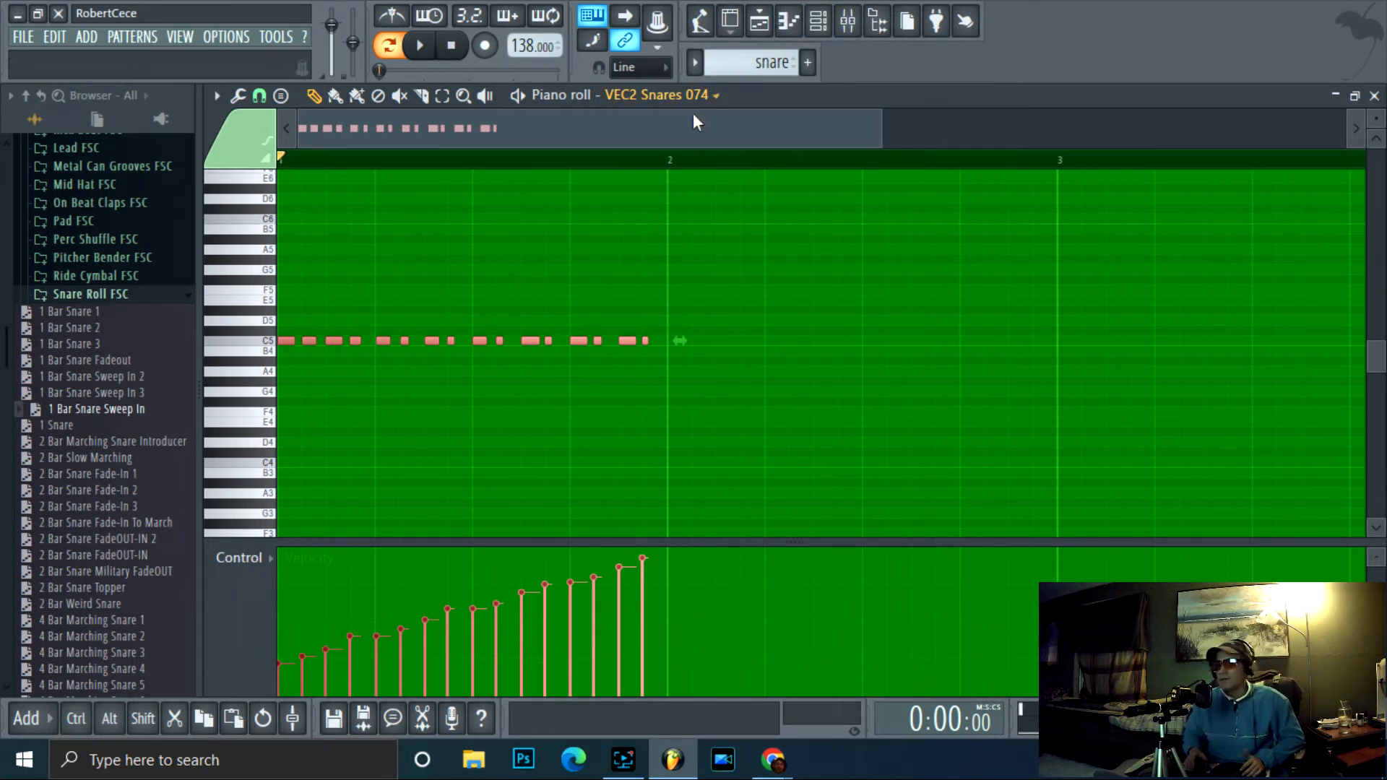
- Open the Playlist, select the kick pattern and audition it
click(795, 29)
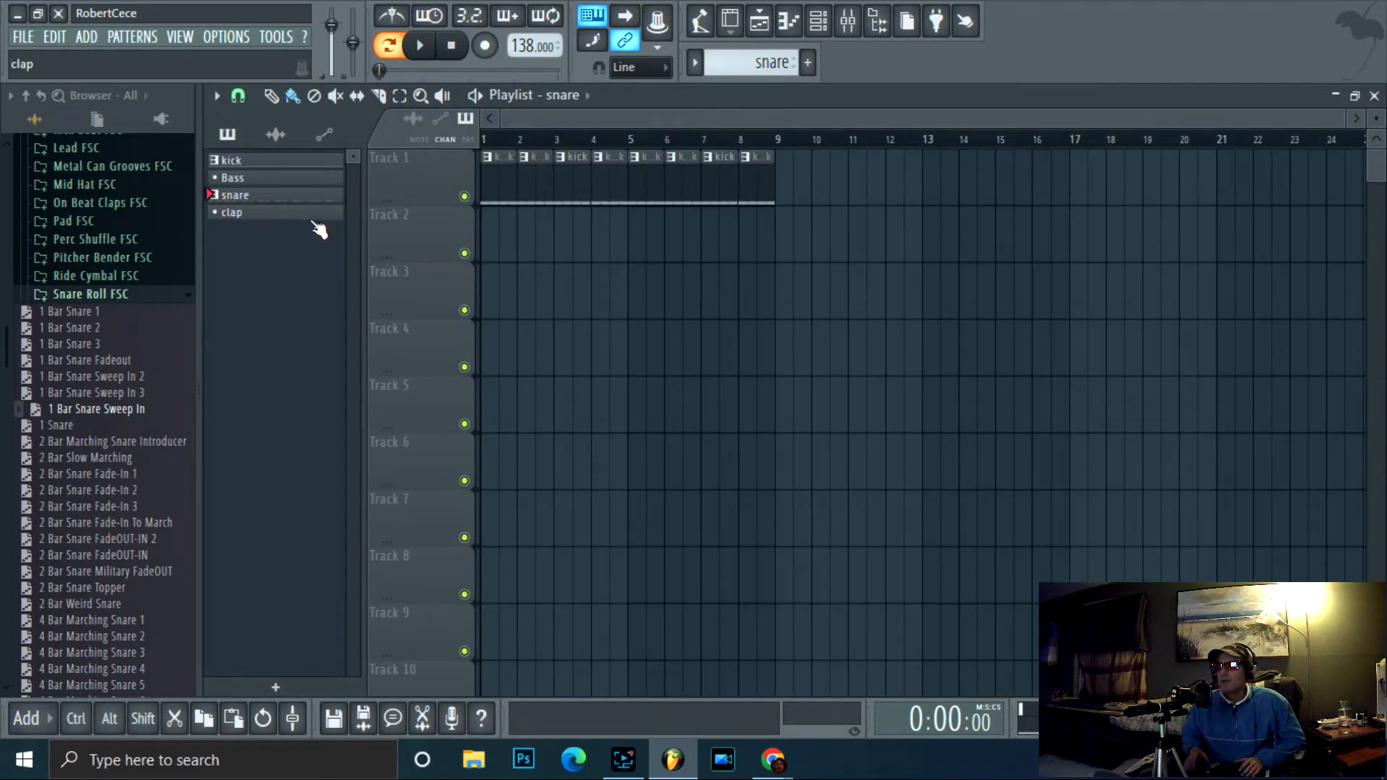
click(323, 159)
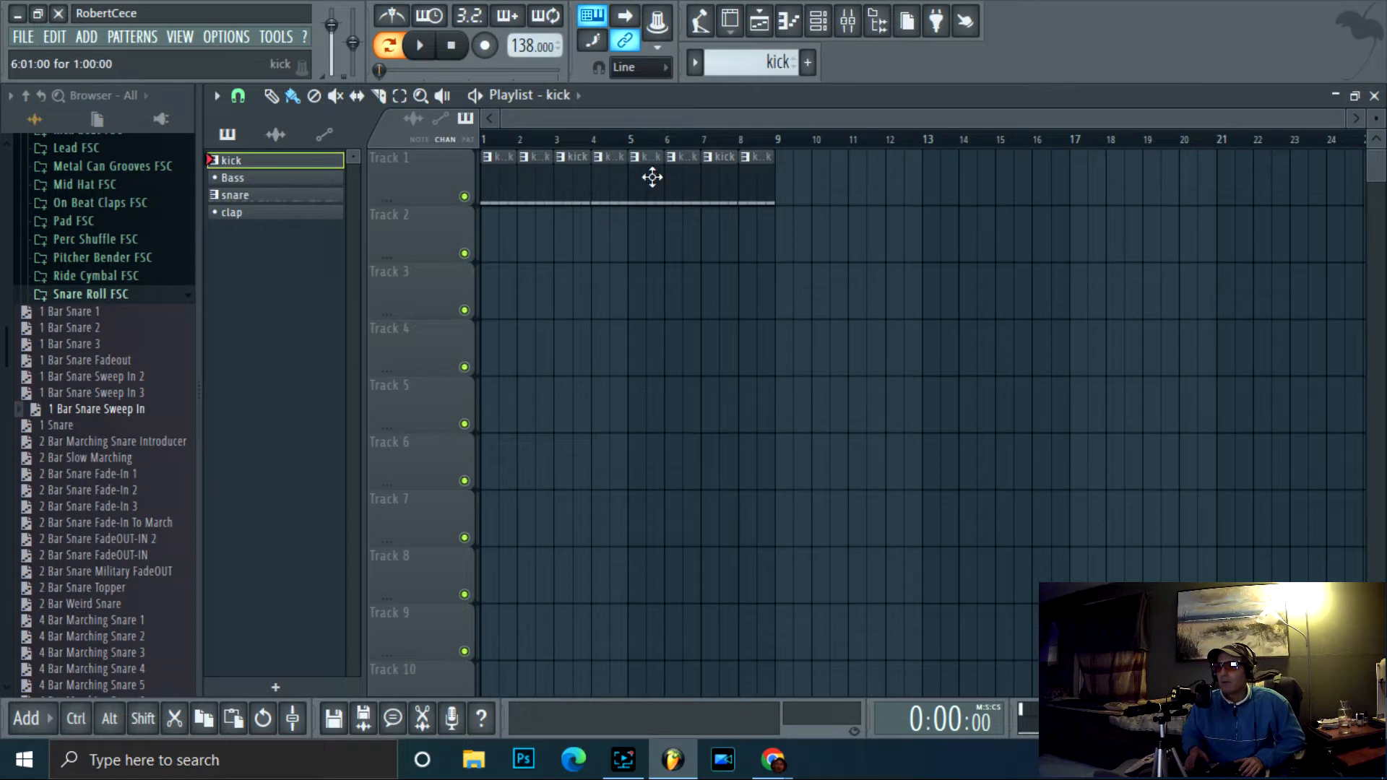
click(425, 46)
click(452, 45)
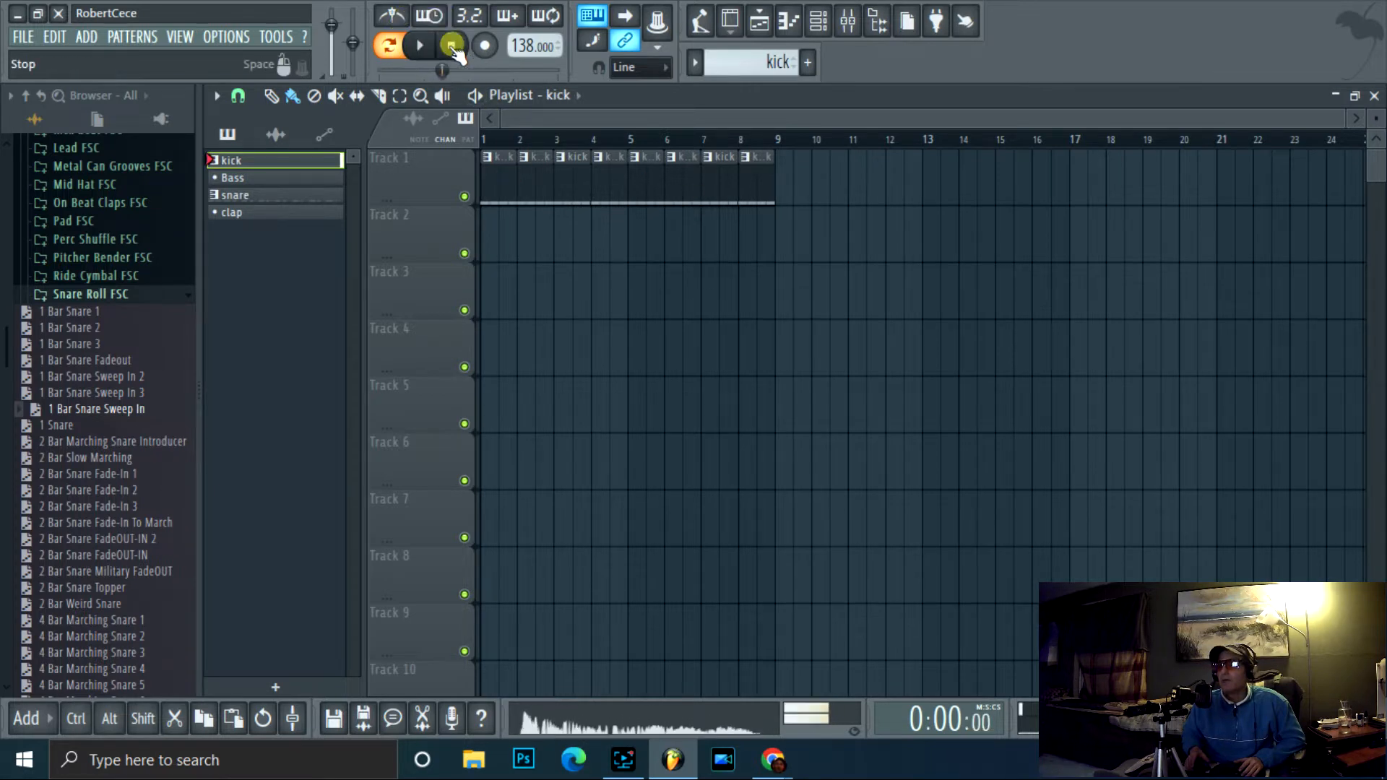
- Place a snare pattern clip at bar 8 on Track 4 of the Playlist
click(333, 194)
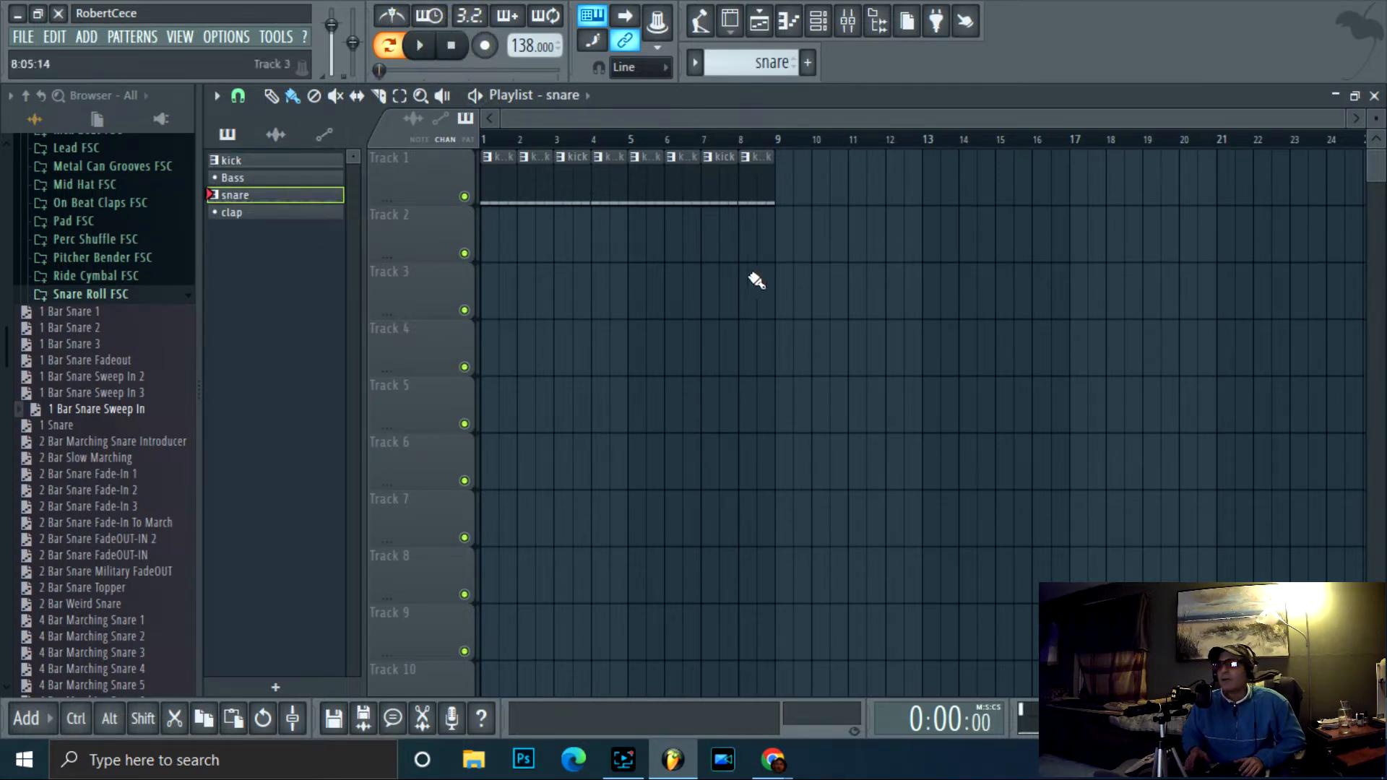
drag(757, 245, 764, 387)
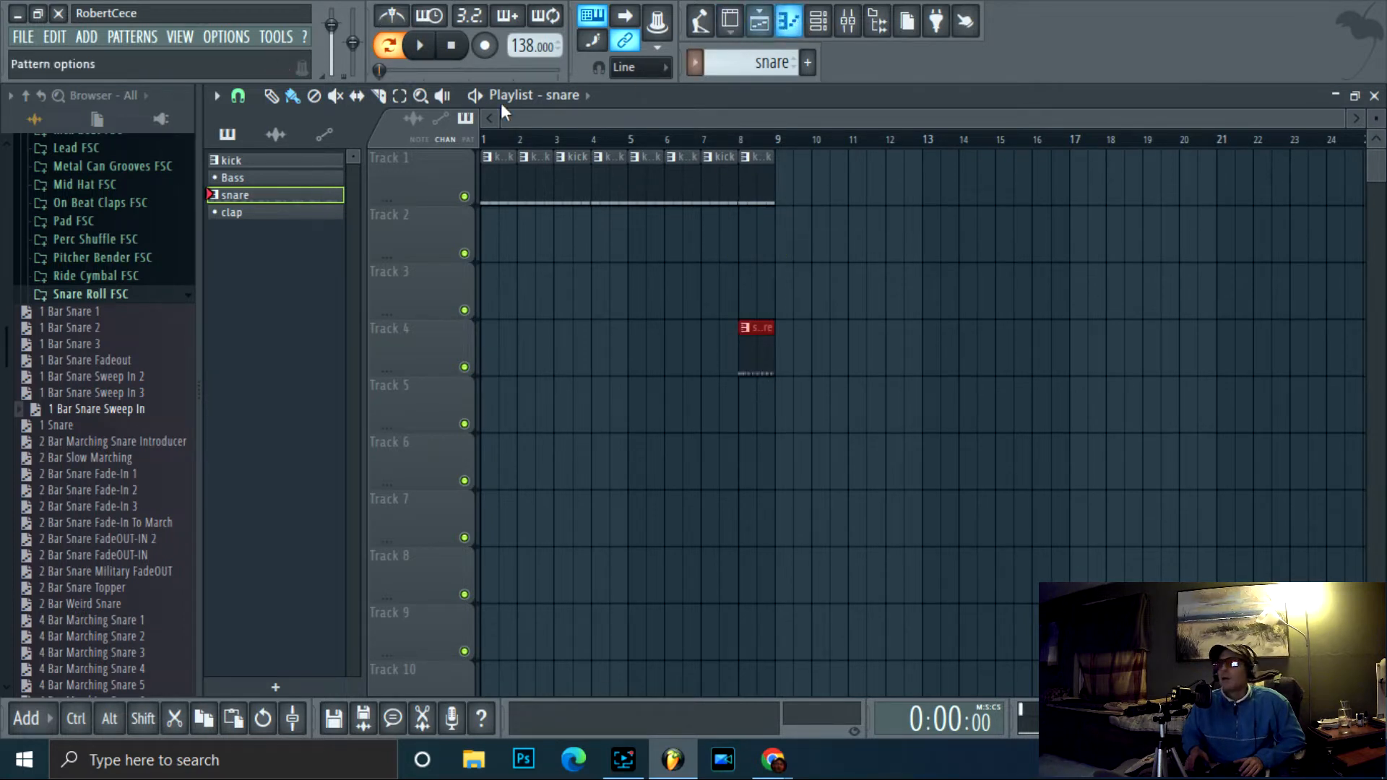
- Clone the snare pattern and open the copy, snare #2, in the piano roll
right_click(275, 199)
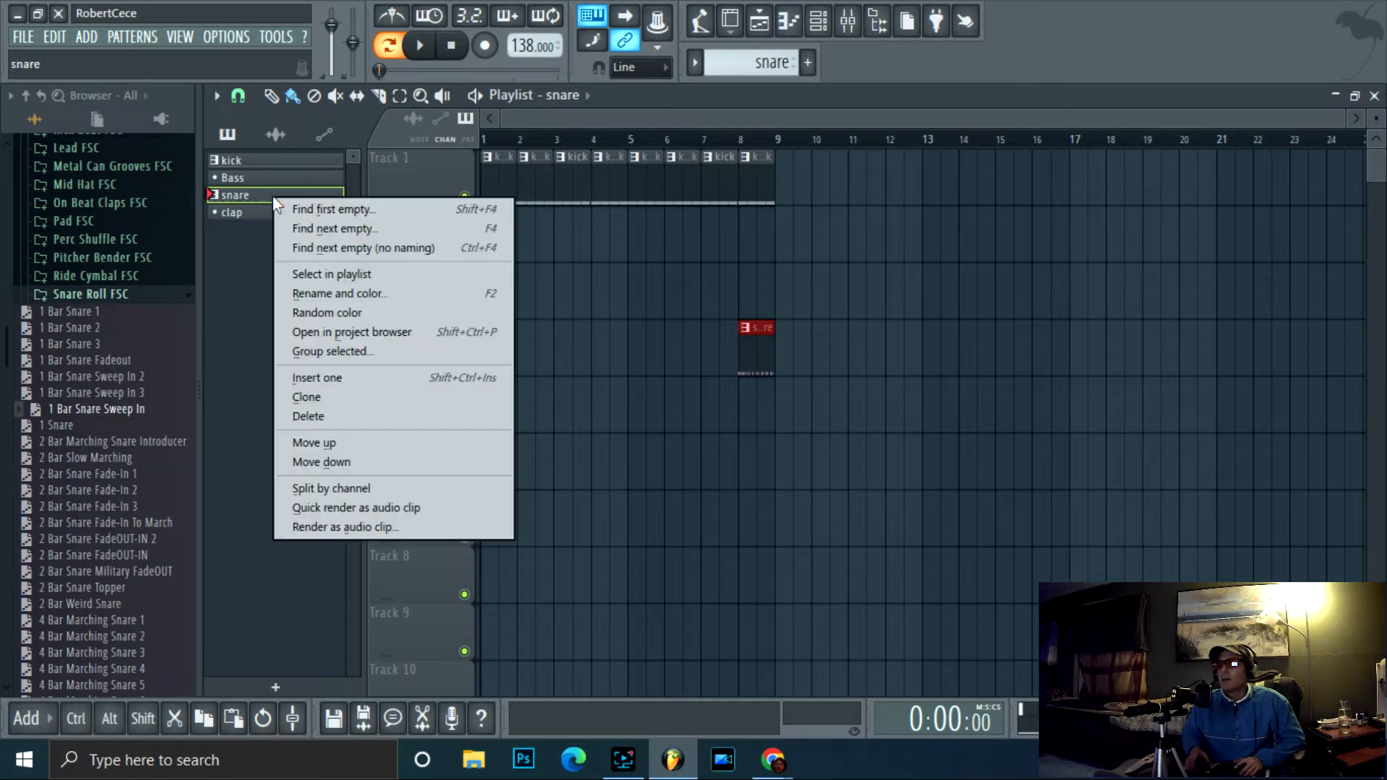
click(375, 397)
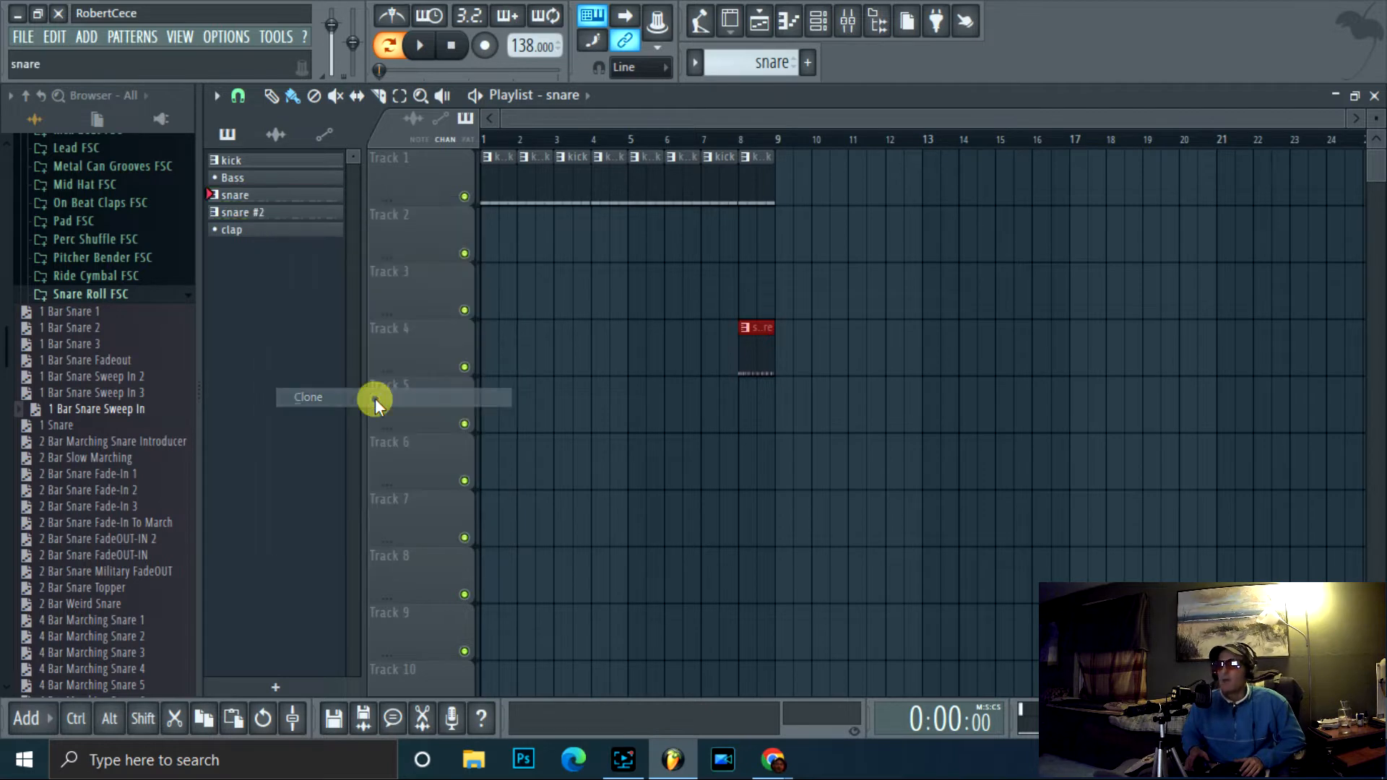
click(313, 211)
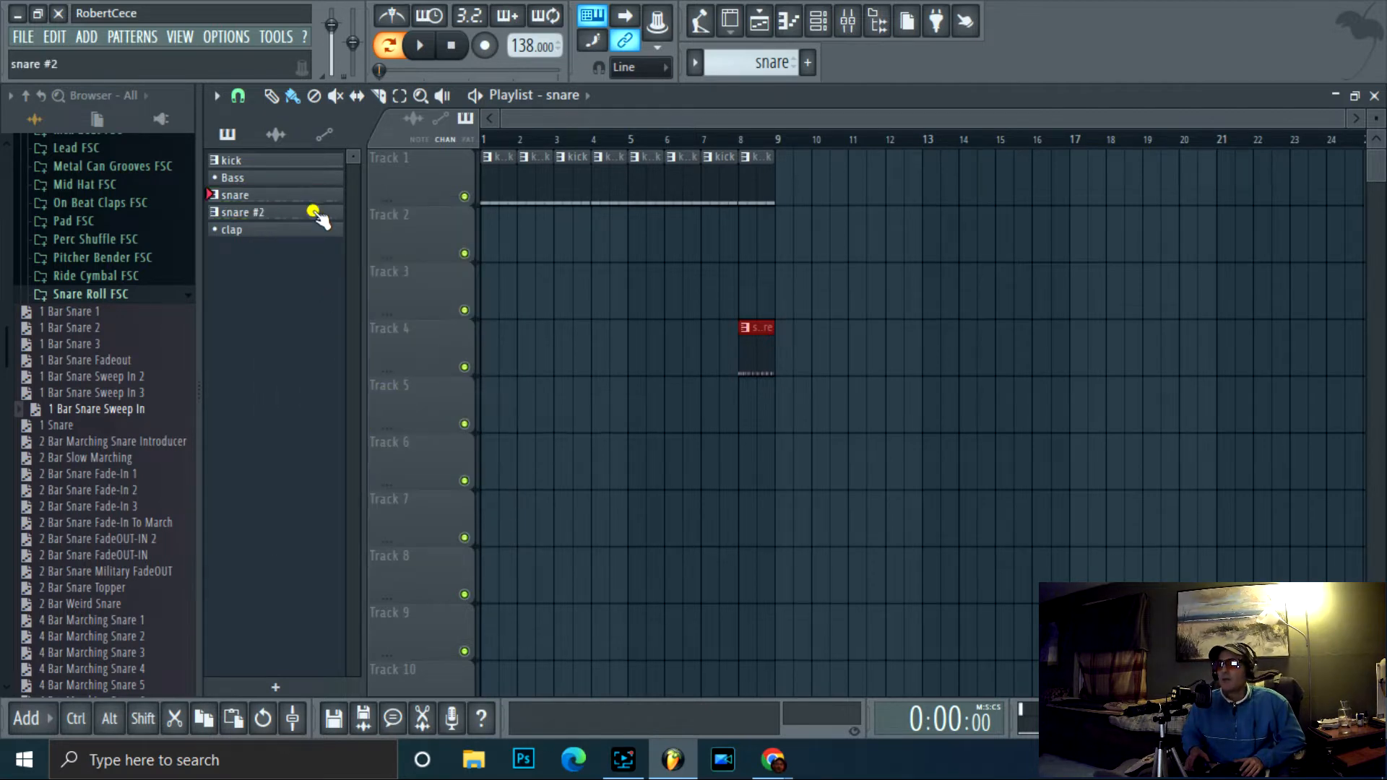
click(758, 22)
- Load the 2 Bar Snare Fade-In 2 score into the snare #2 pattern
drag(89, 490, 1069, 235)
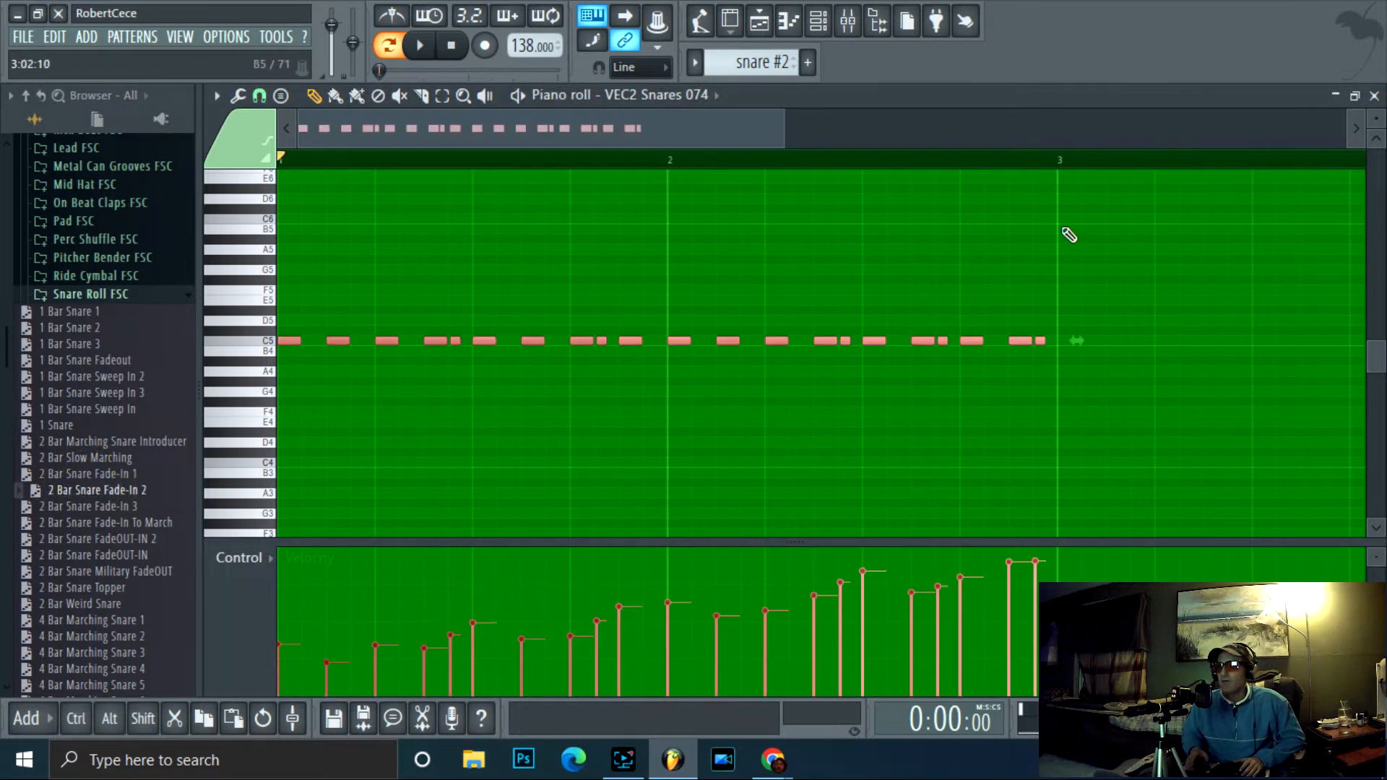
scroll(791, 127, down, 3)
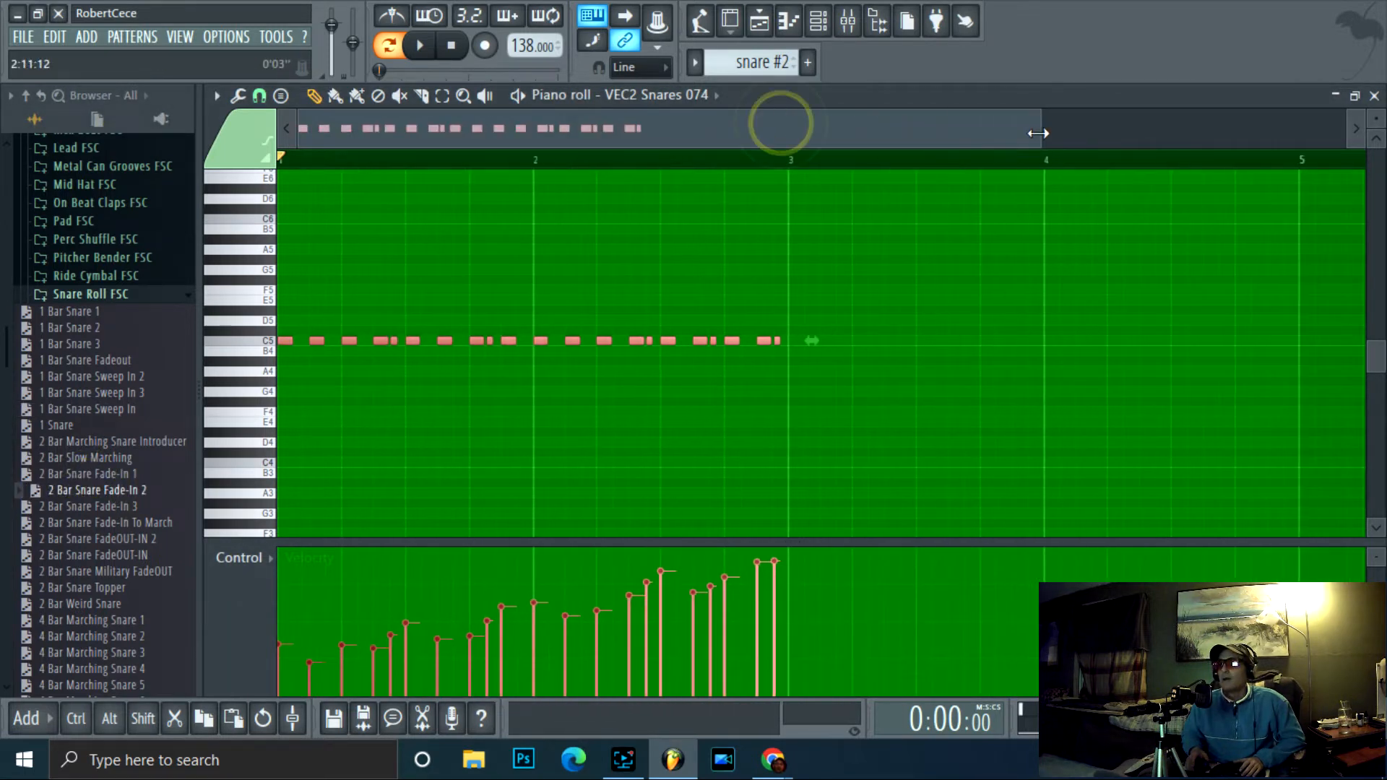
- Try the 4 Bar Marching Snare 7 and 4 Bar Marching Snare 5 scores in the snare #2 pattern
scroll(83, 495, down, 6)
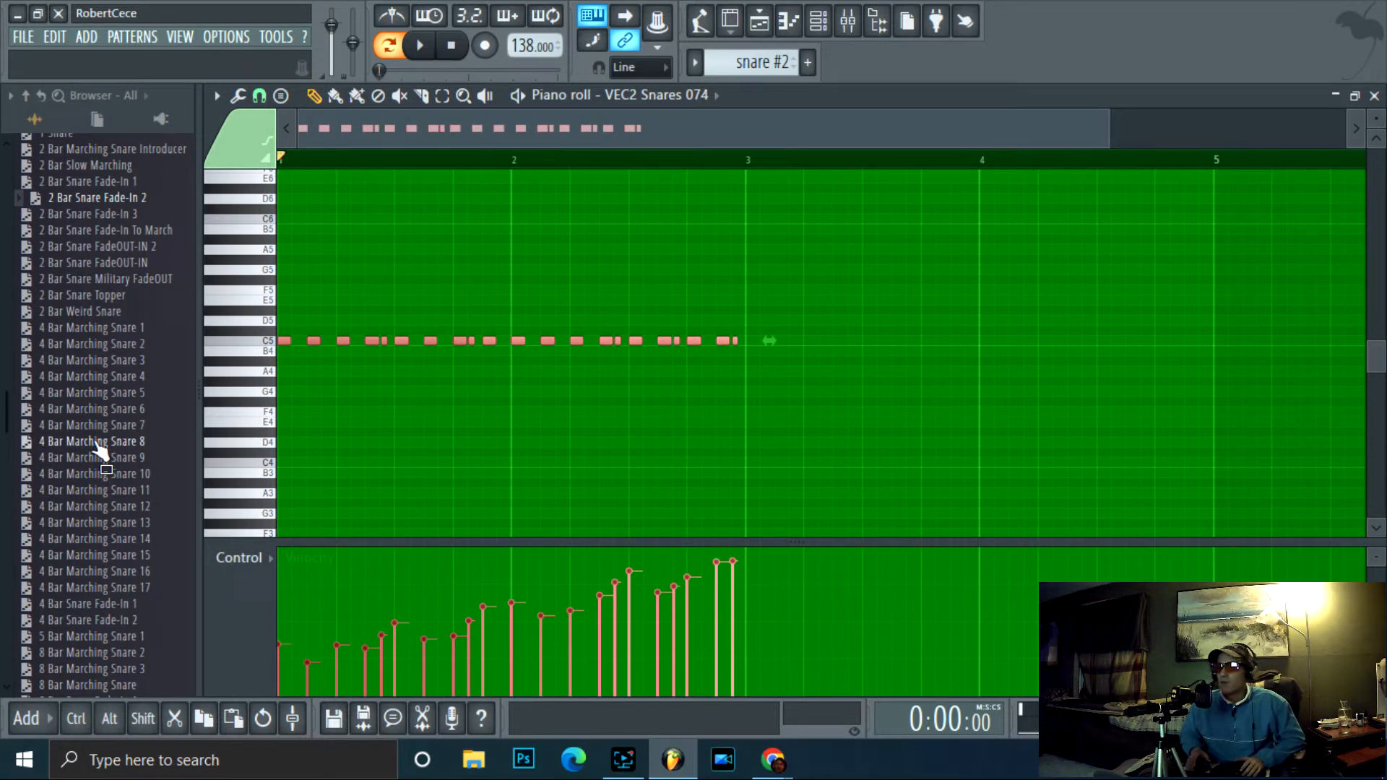
drag(115, 424, 679, 316)
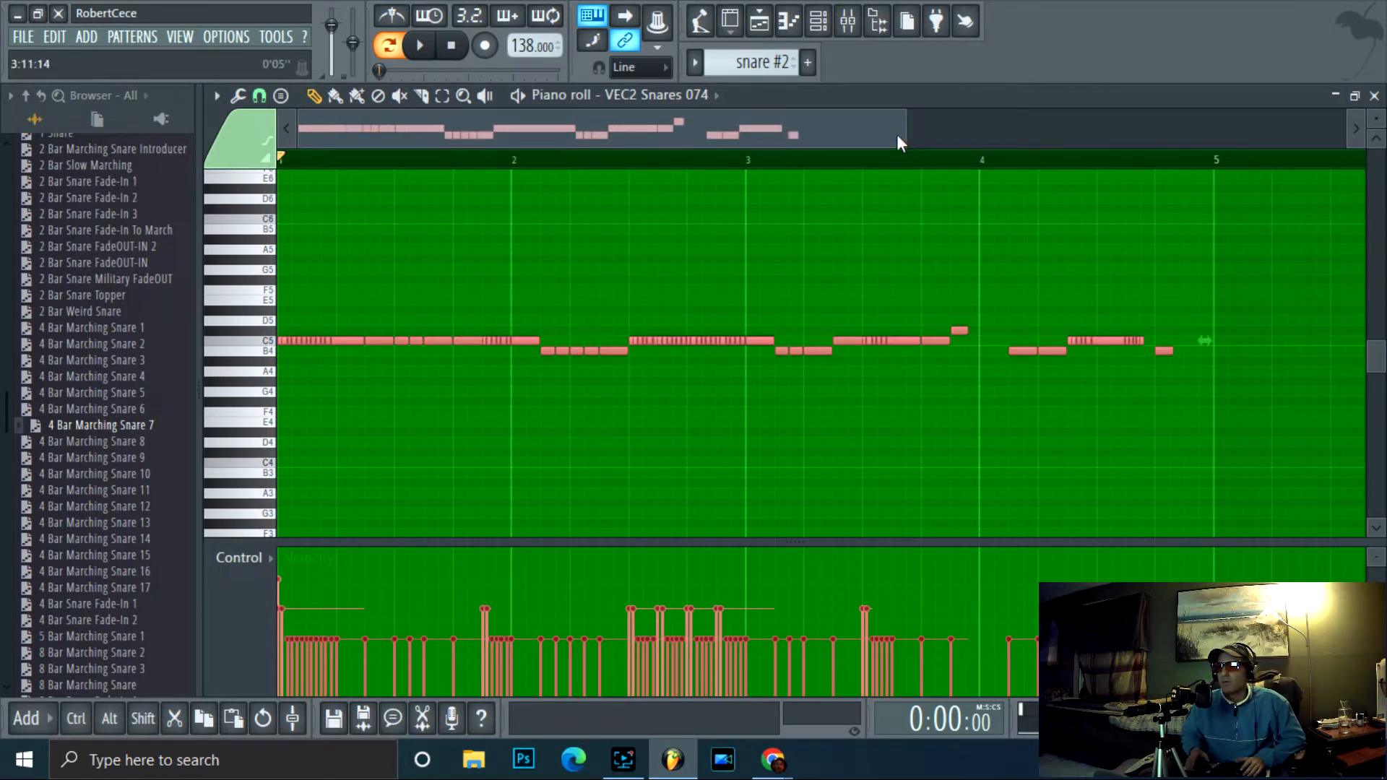
click(99, 392)
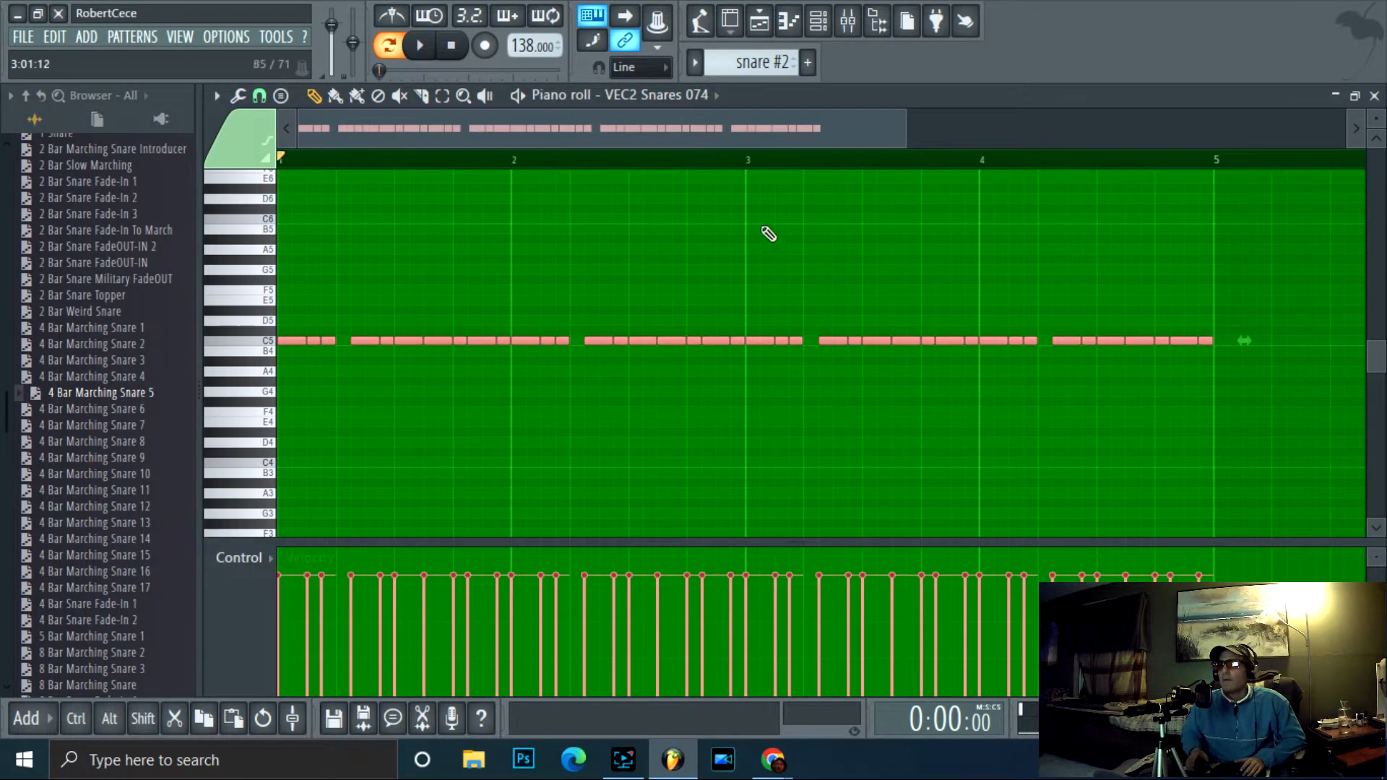
- Load the 4 Bar Marching Snare 4 score into the snare #2 pattern and play it through
click(133, 376)
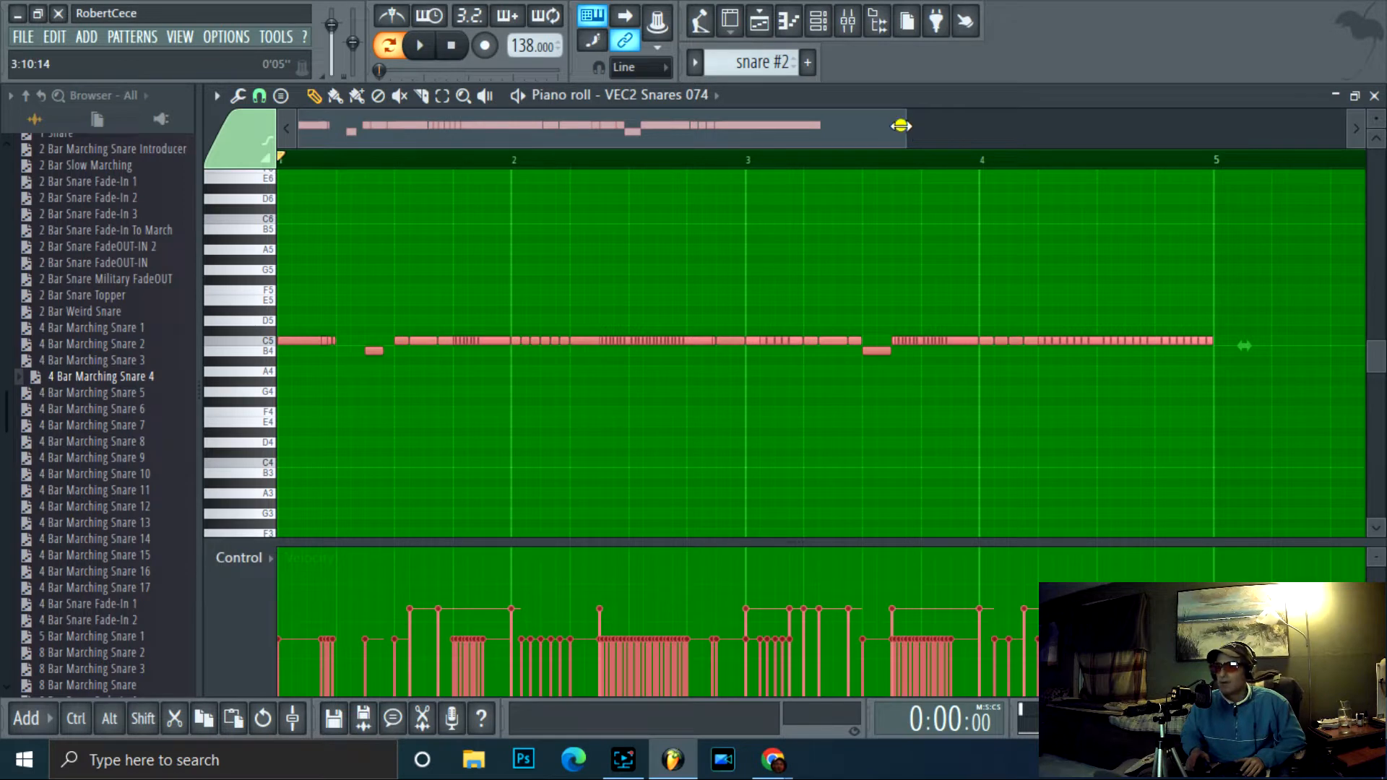
drag(913, 130, 748, 130)
click(420, 46)
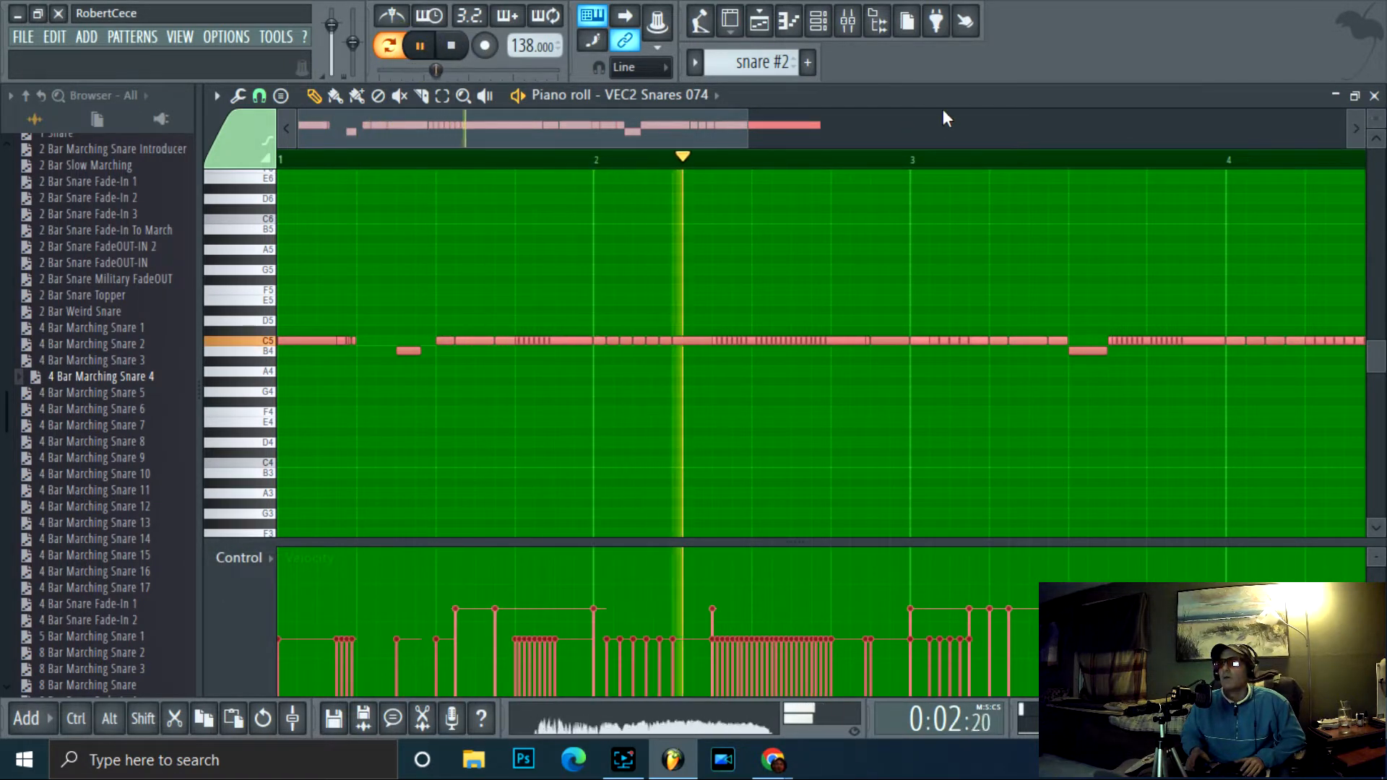
drag(751, 128, 1011, 109)
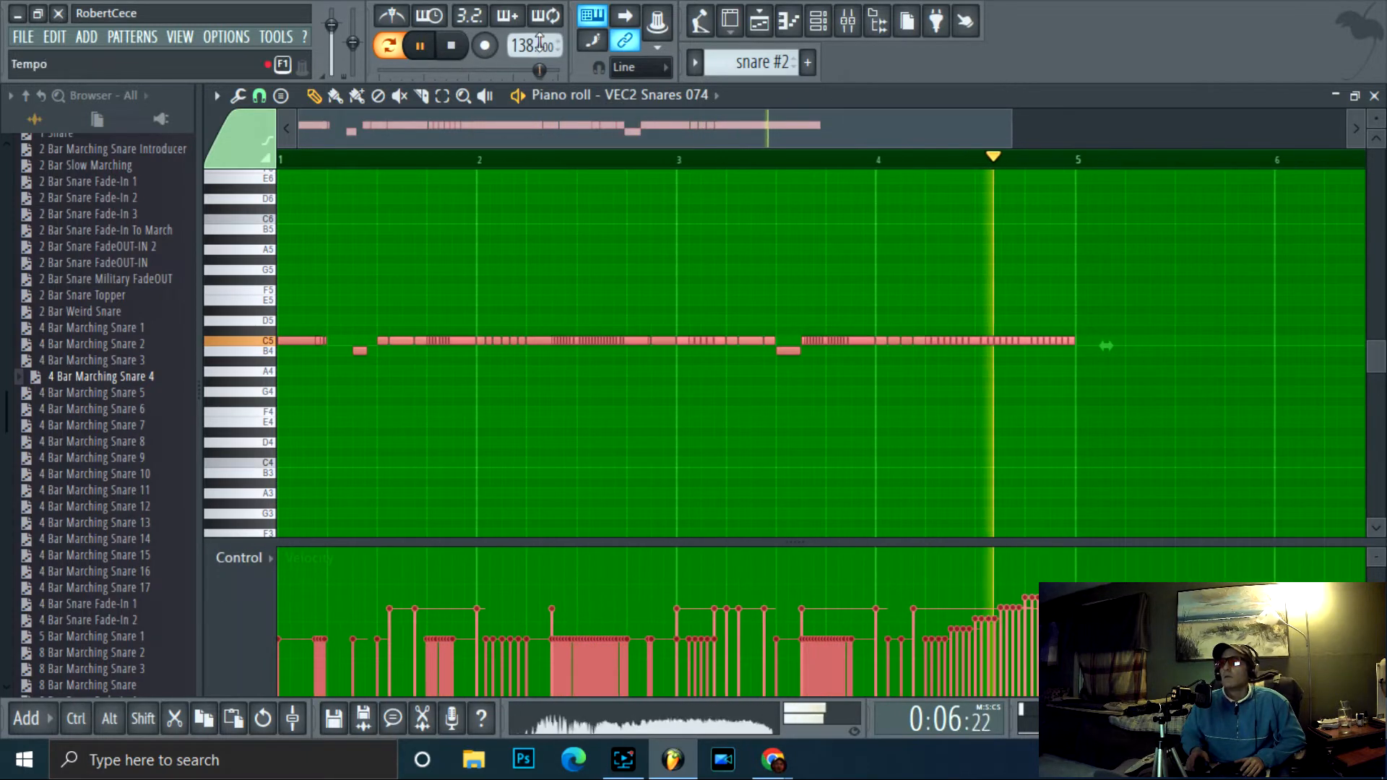
click(452, 45)
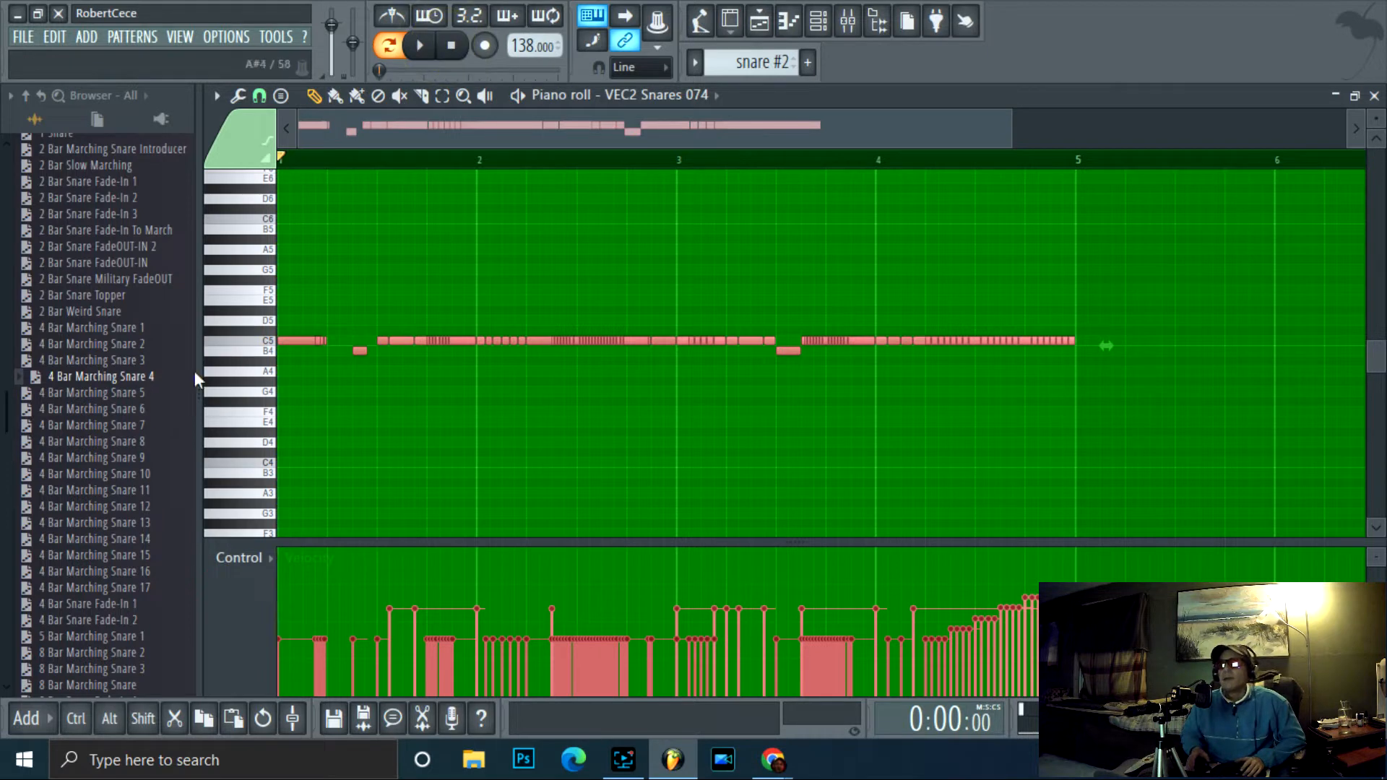
- Try the 4 Bar Marching Snare 6 score in the snare #2 pattern and play it back
drag(142, 413, 593, 361)
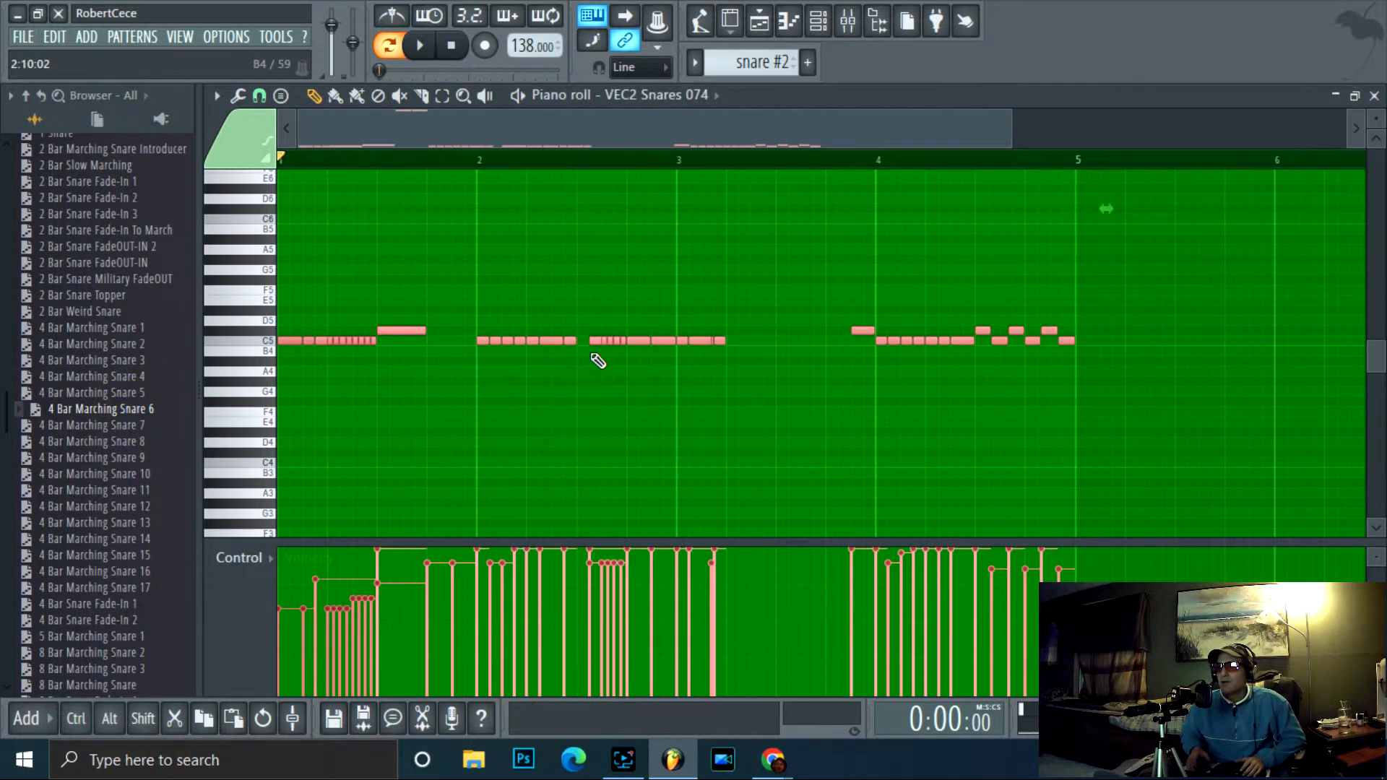
click(432, 49)
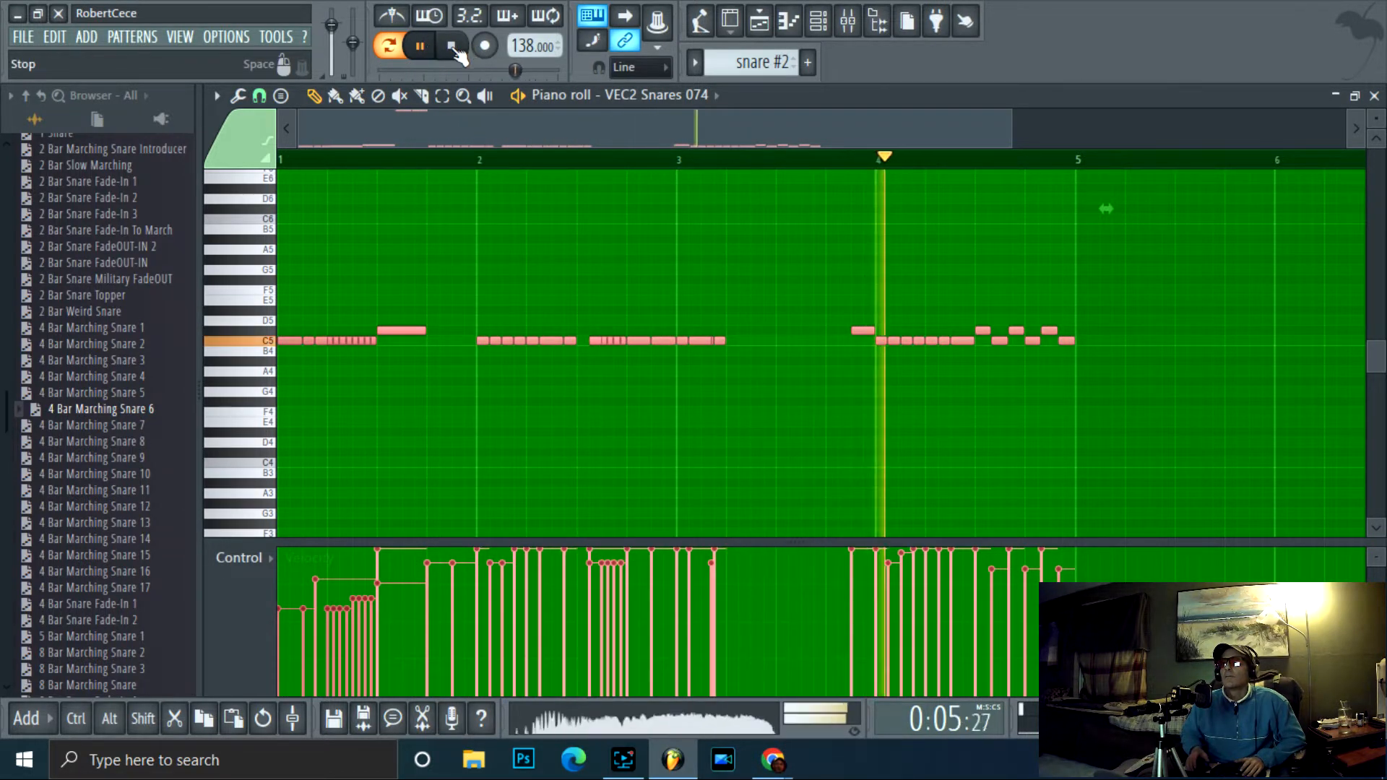
click(452, 46)
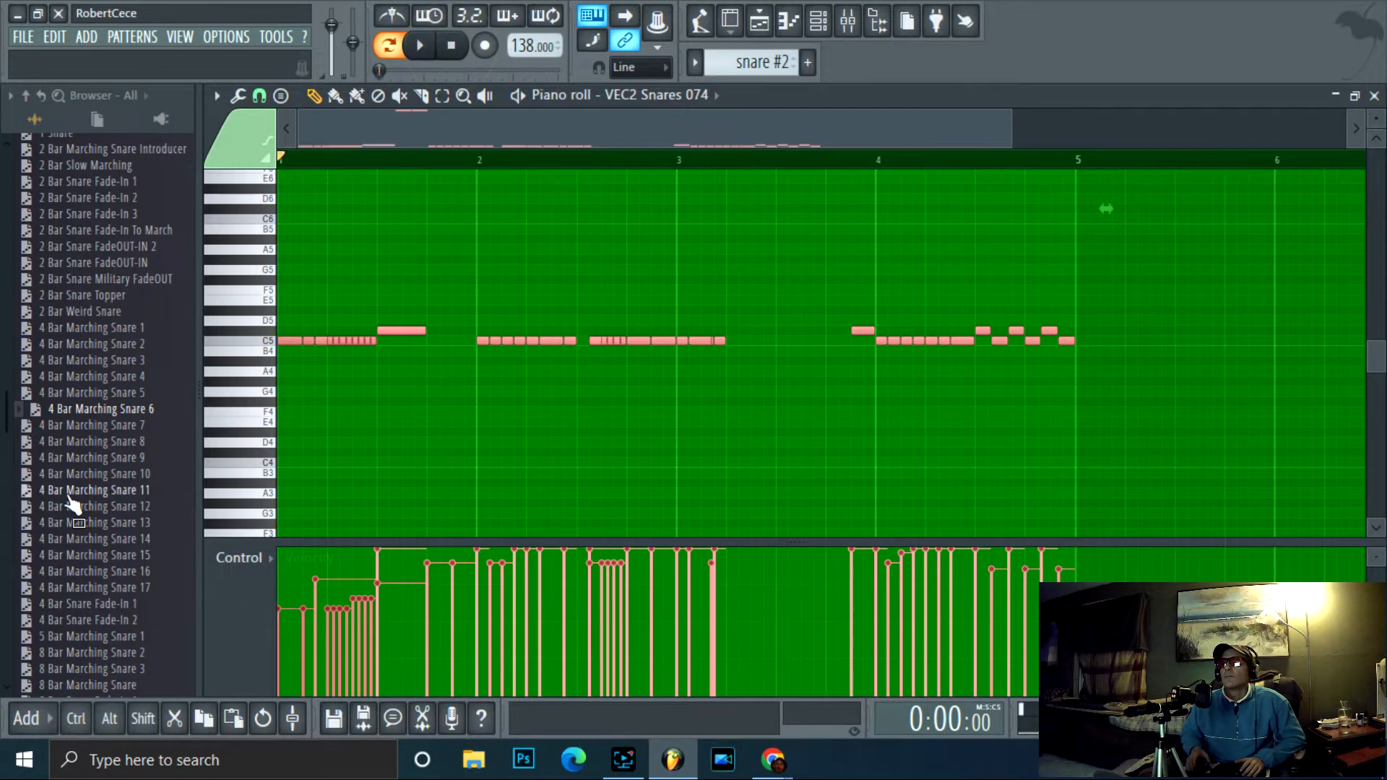
- Try the 4 Bar Marching Snare 11 and 4 Bar Marching Snare 13 scores in the snare #2 pattern, playing back the second one
drag(70, 490, 870, 325)
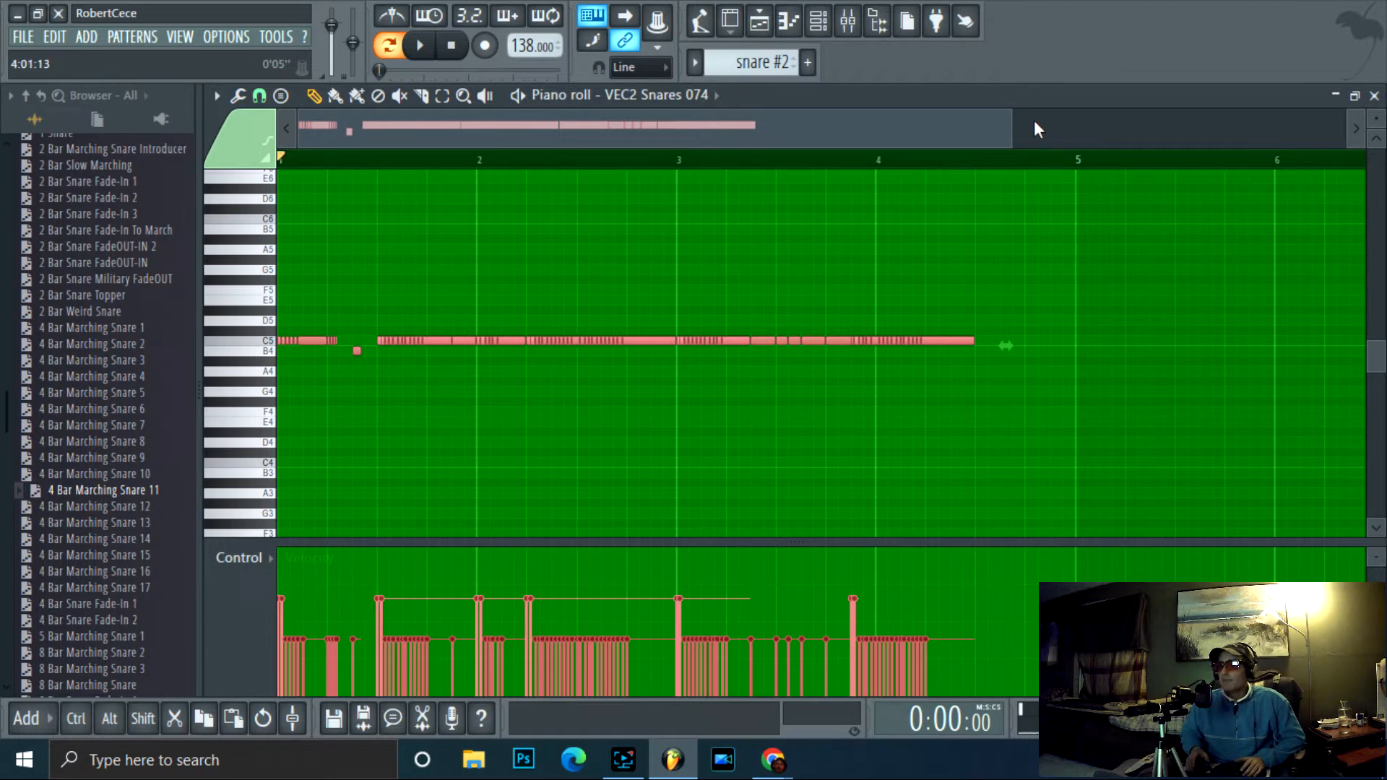
drag(1011, 123, 822, 118)
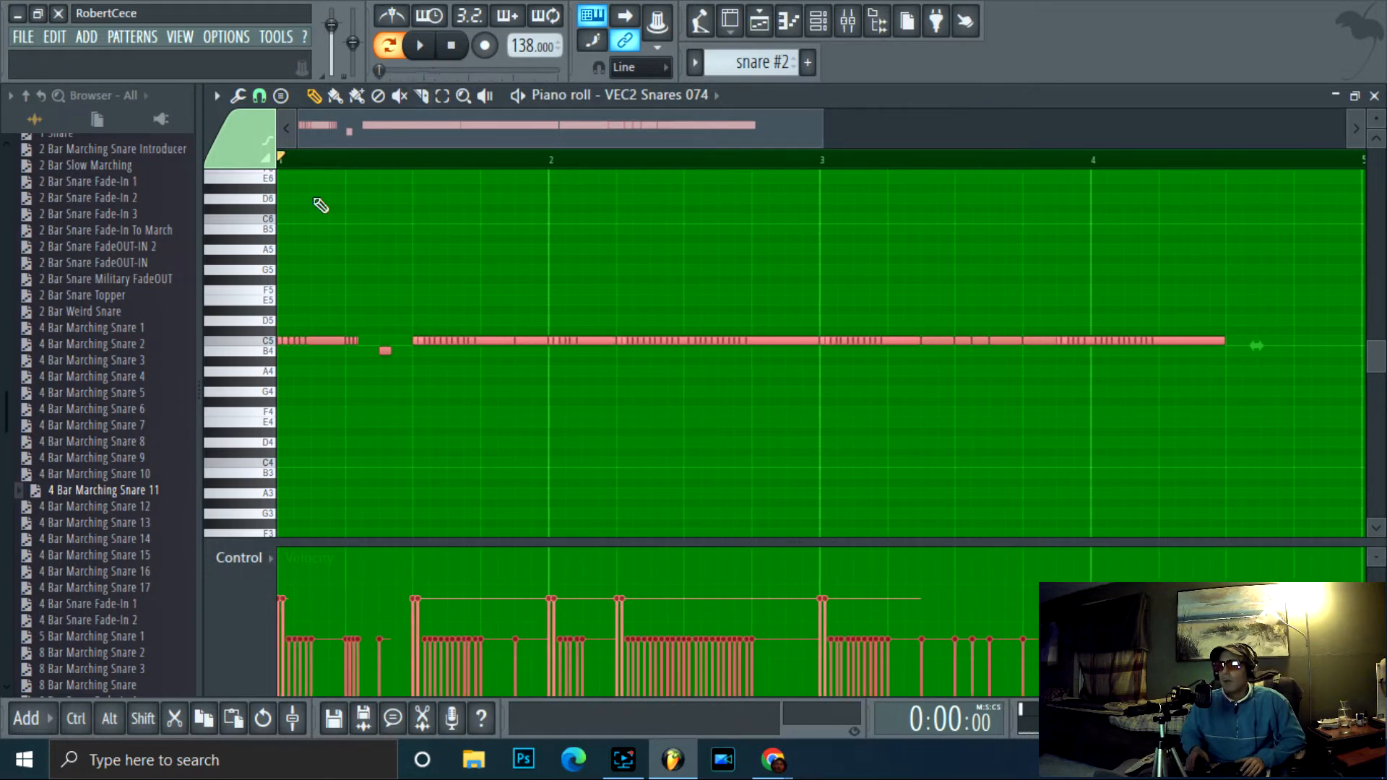
drag(112, 521, 556, 312)
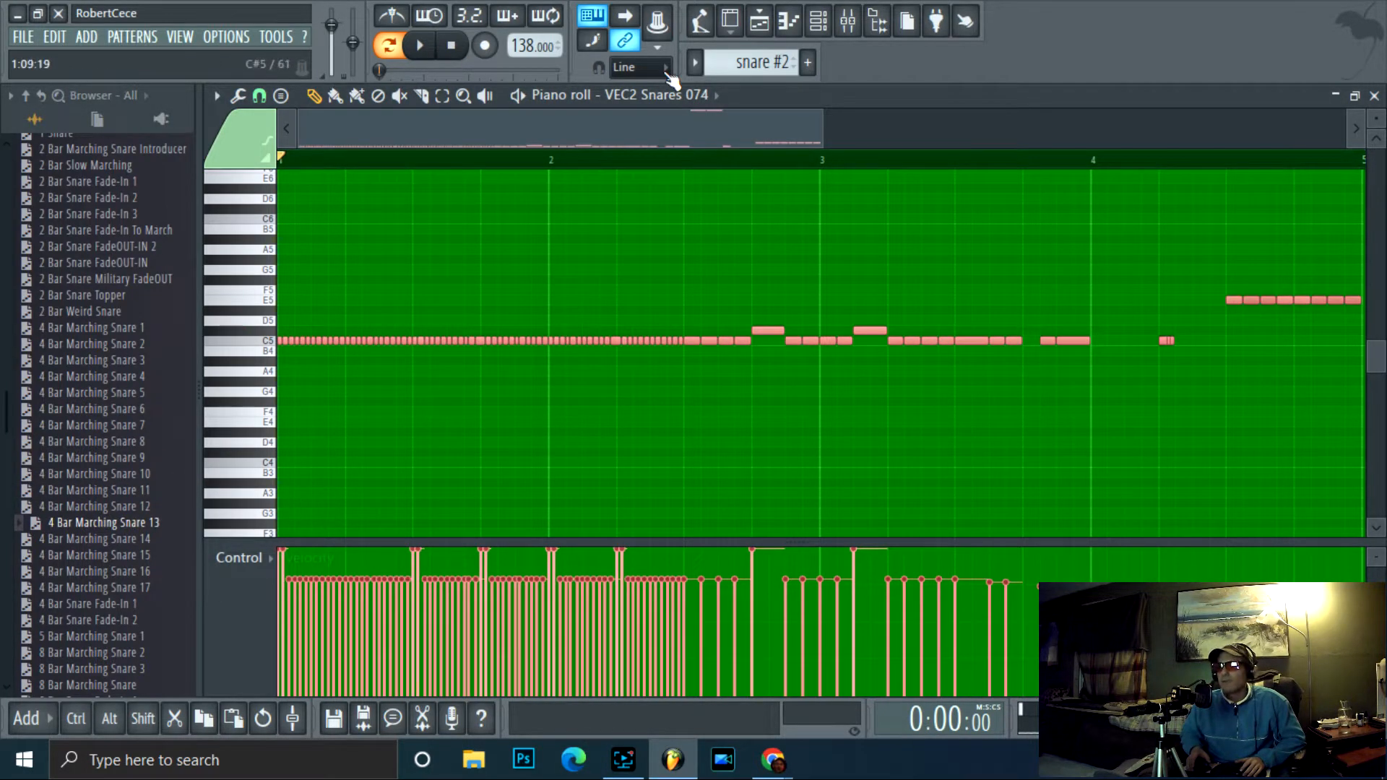
click(419, 45)
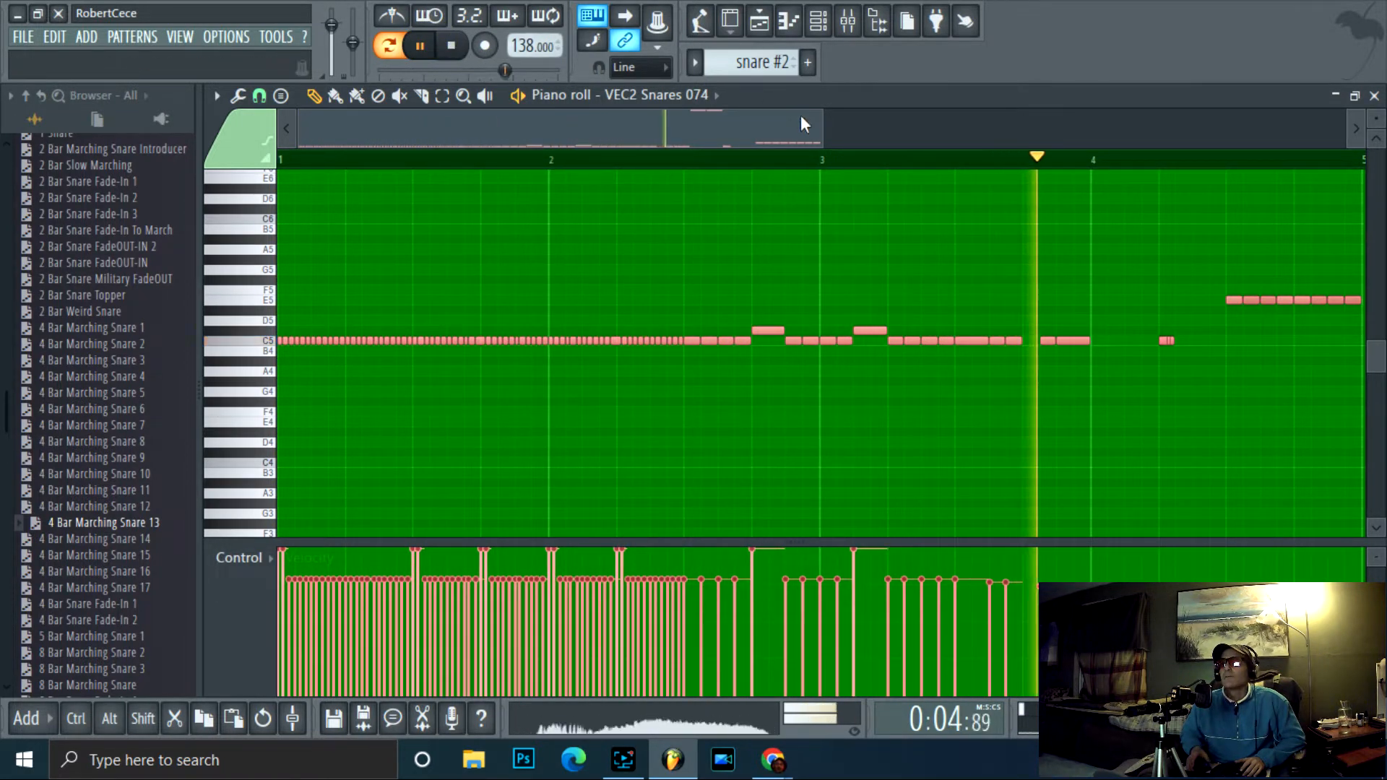
drag(819, 129, 1094, 118)
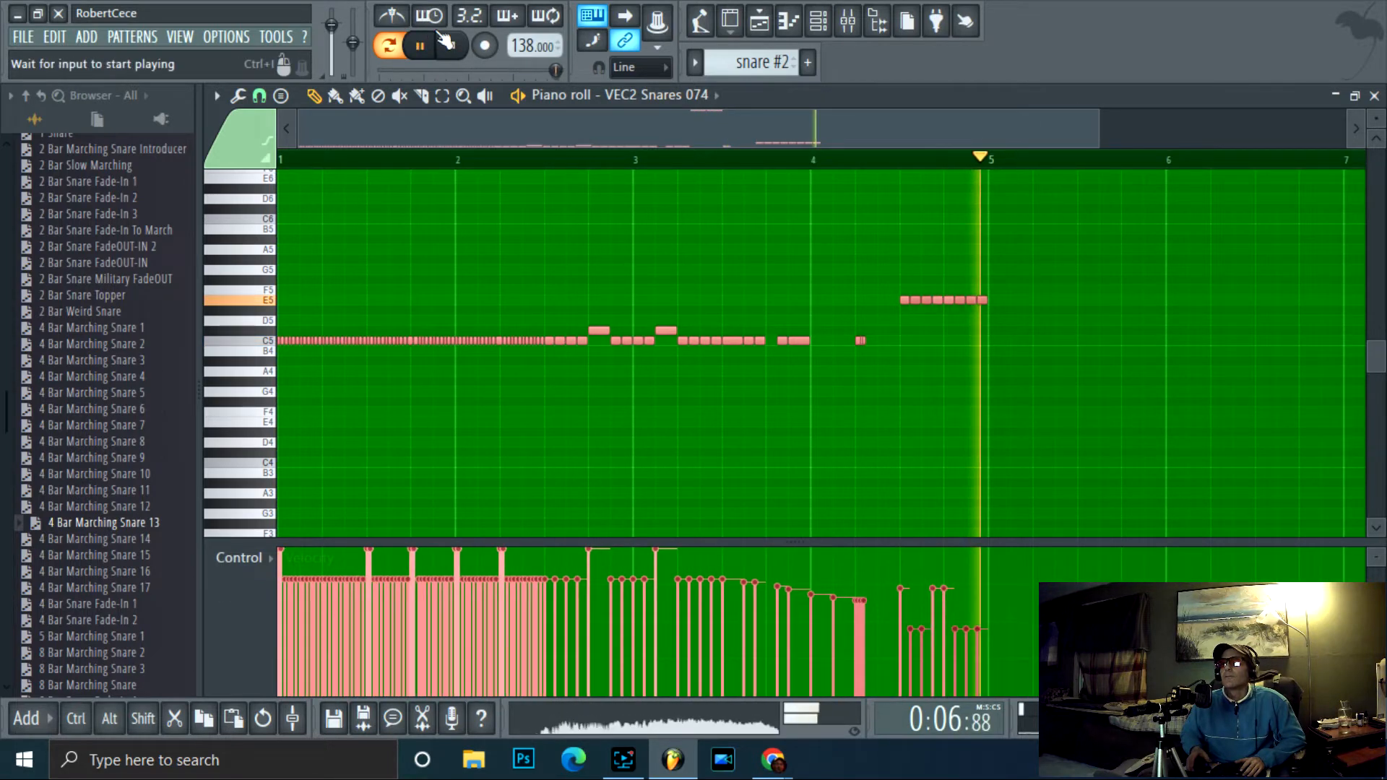
click(463, 48)
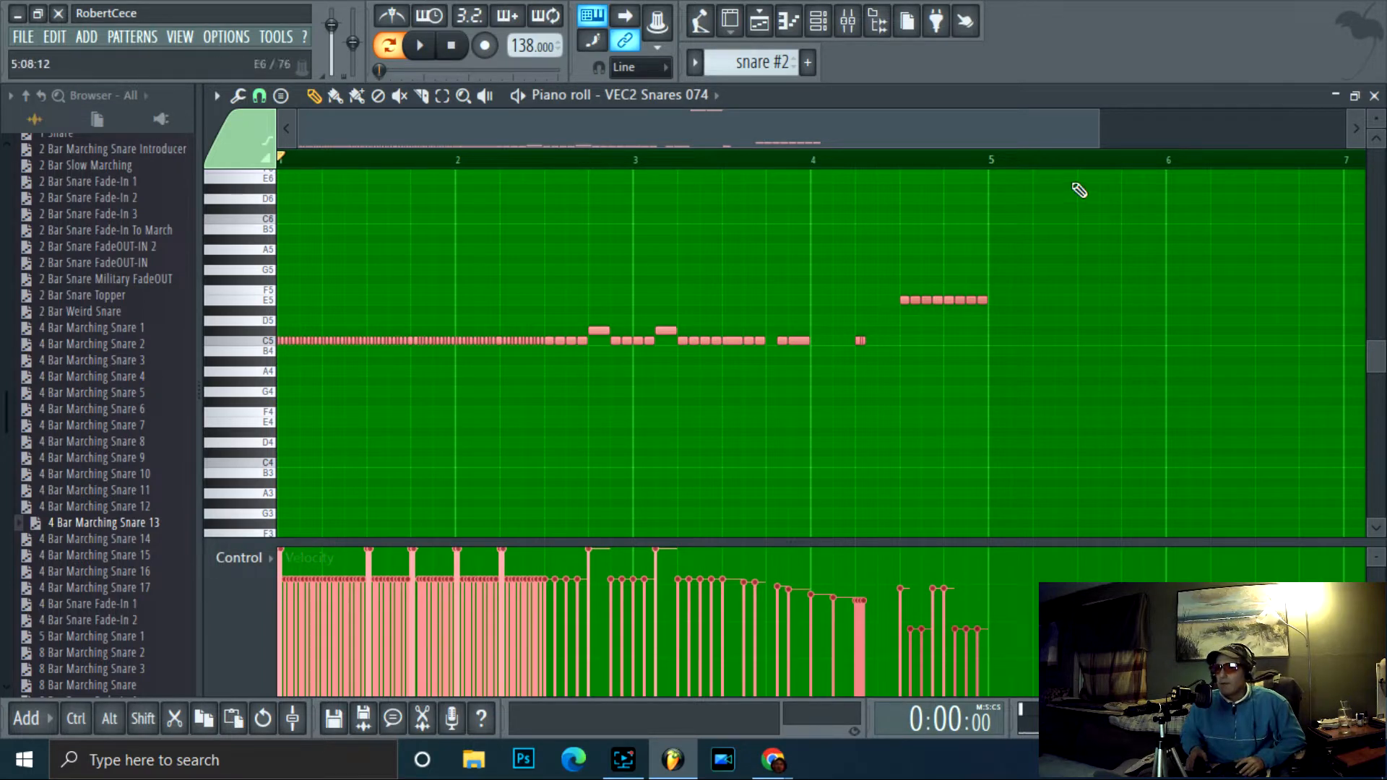
- Reshape the note velocities across bar 1 into falling, rising and falling ramps between the accents, and listen to the result
drag(1099, 133, 748, 133)
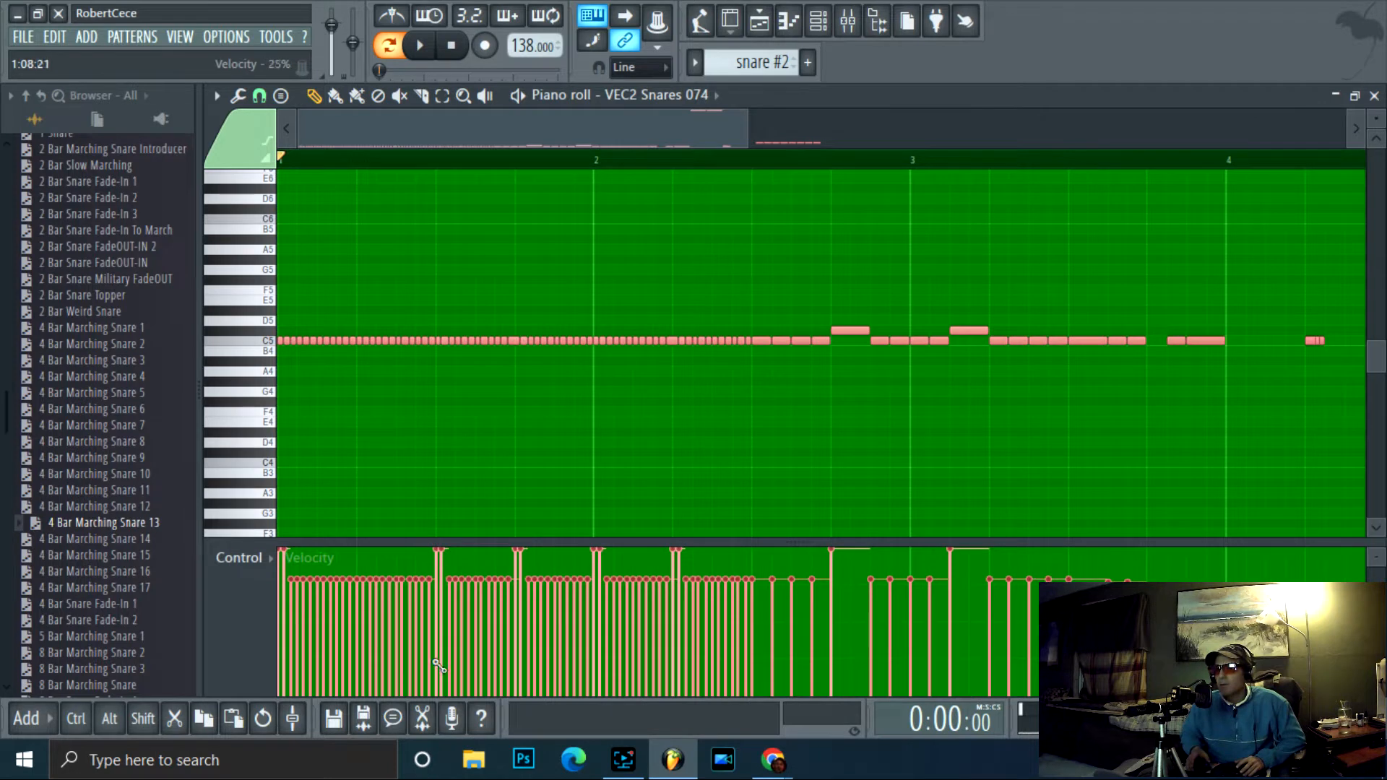
drag(438, 664, 291, 580)
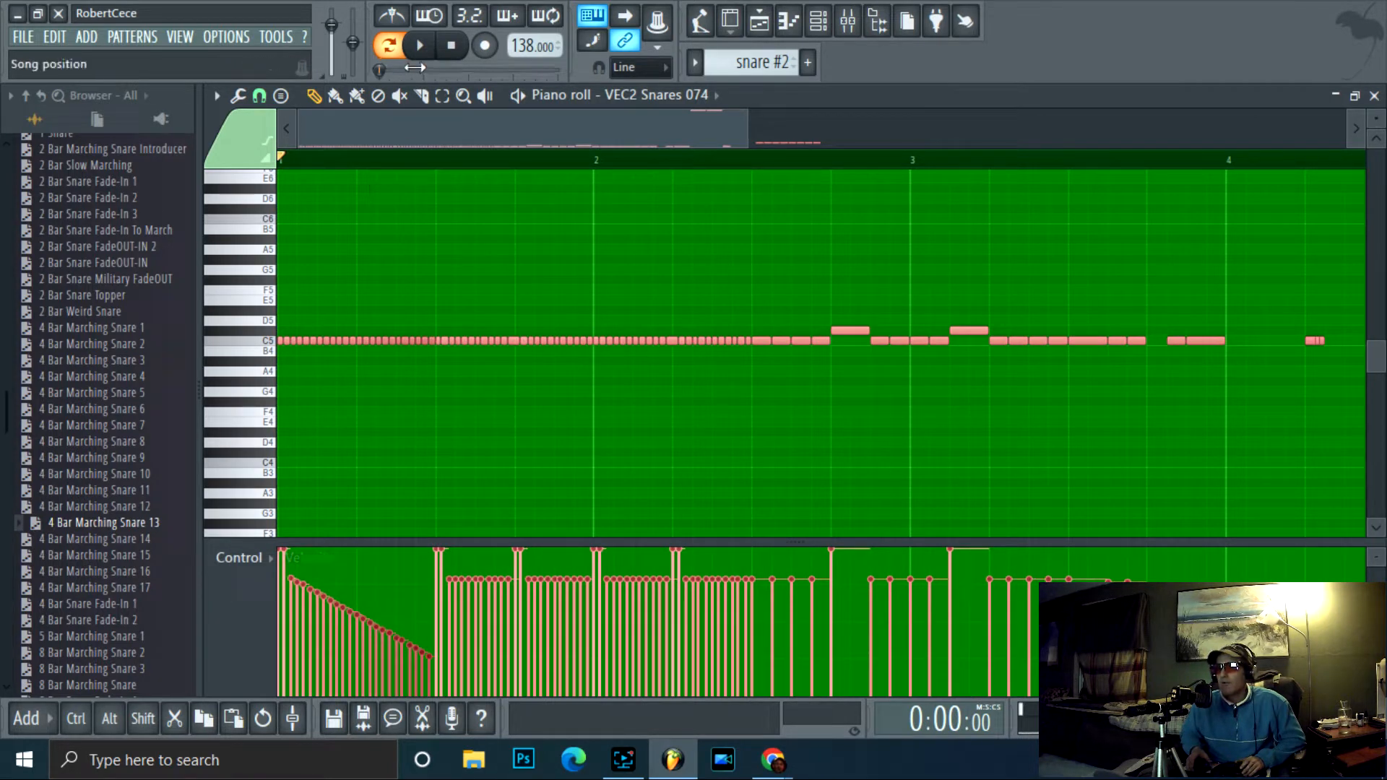
click(425, 46)
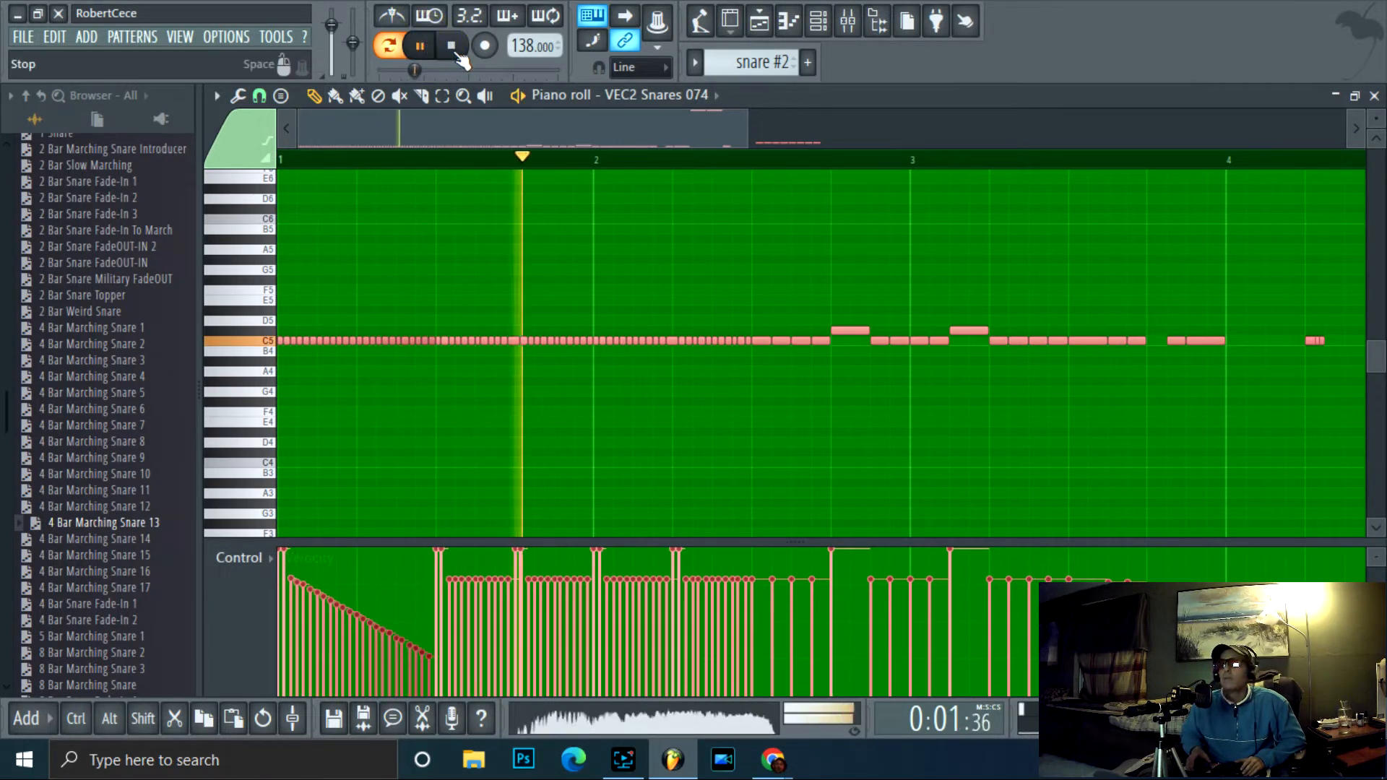
click(453, 46)
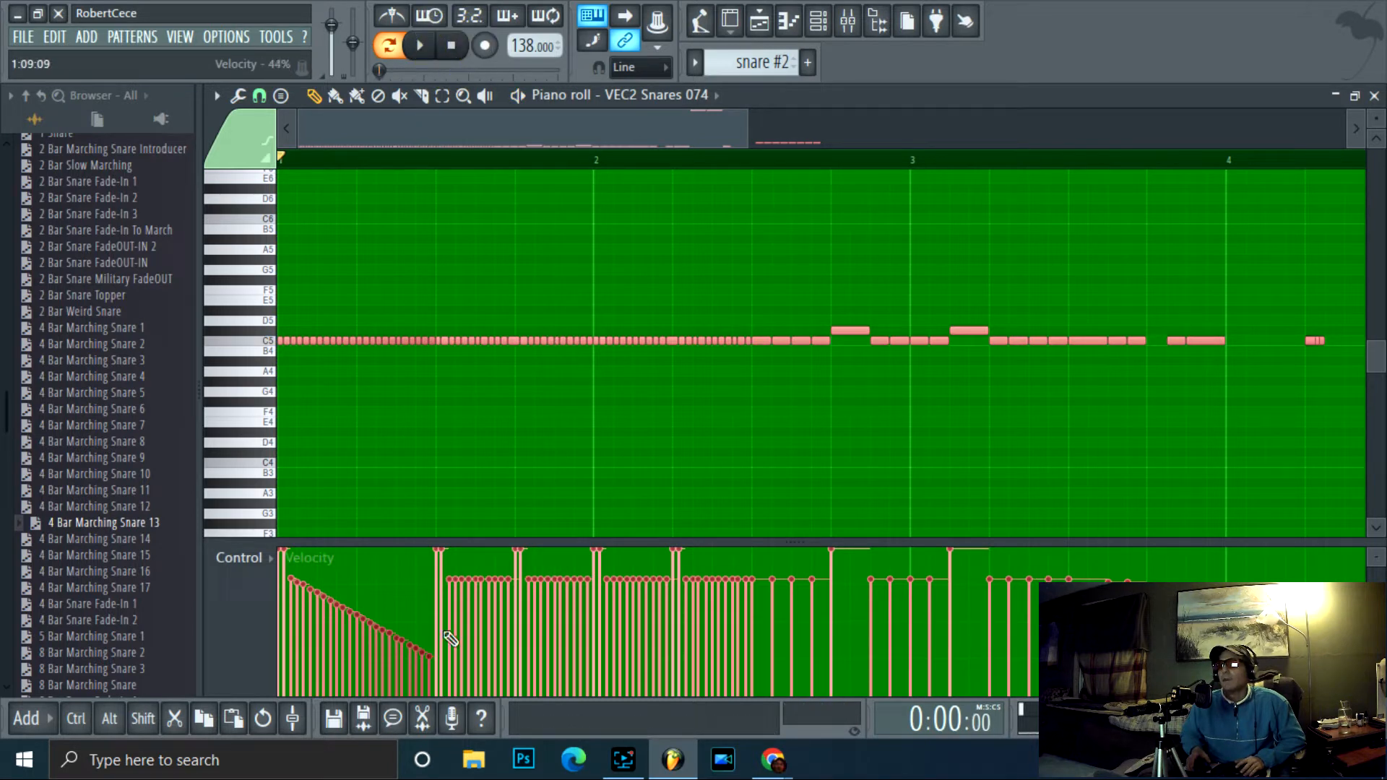
mouse_move(450, 638)
mouse_down()
mouse_move(517, 603)
mouse_move(586, 648)
mouse_up()
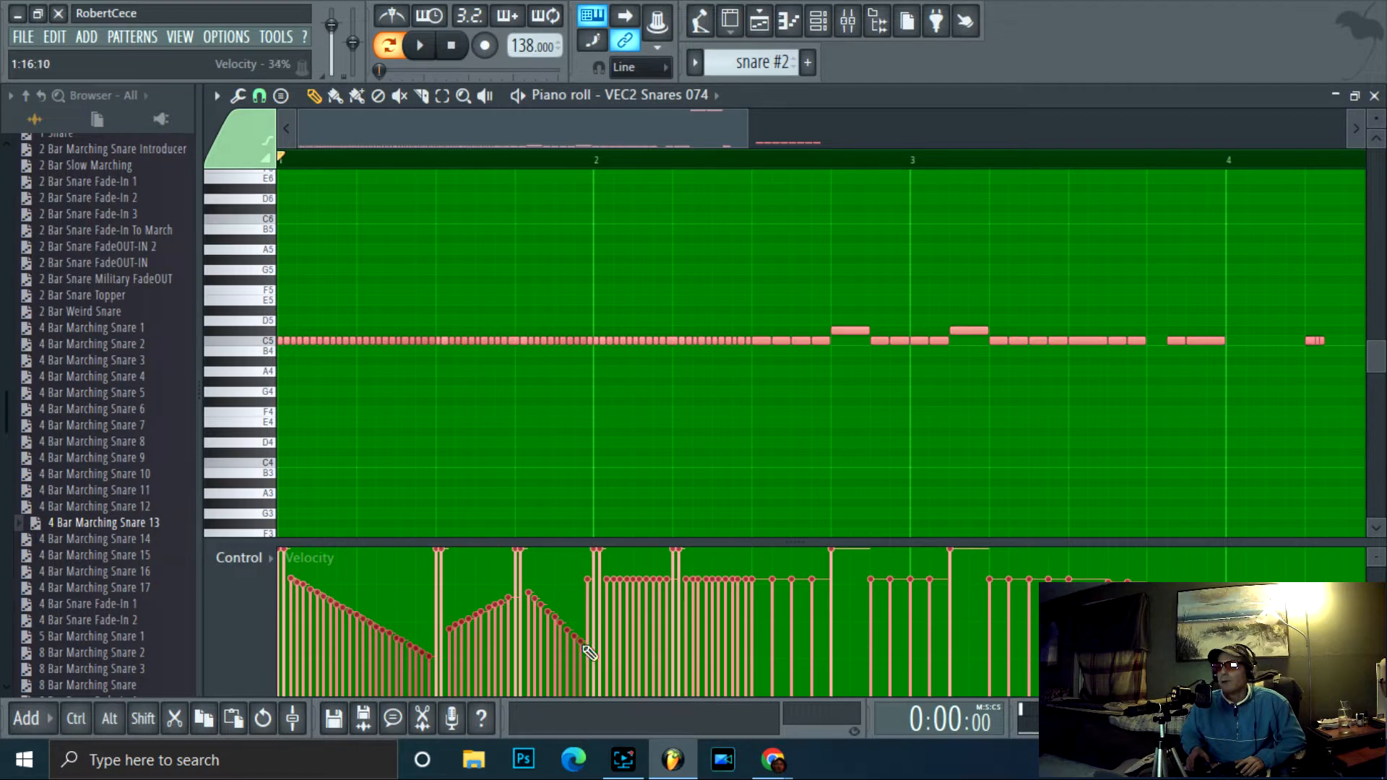
click(419, 45)
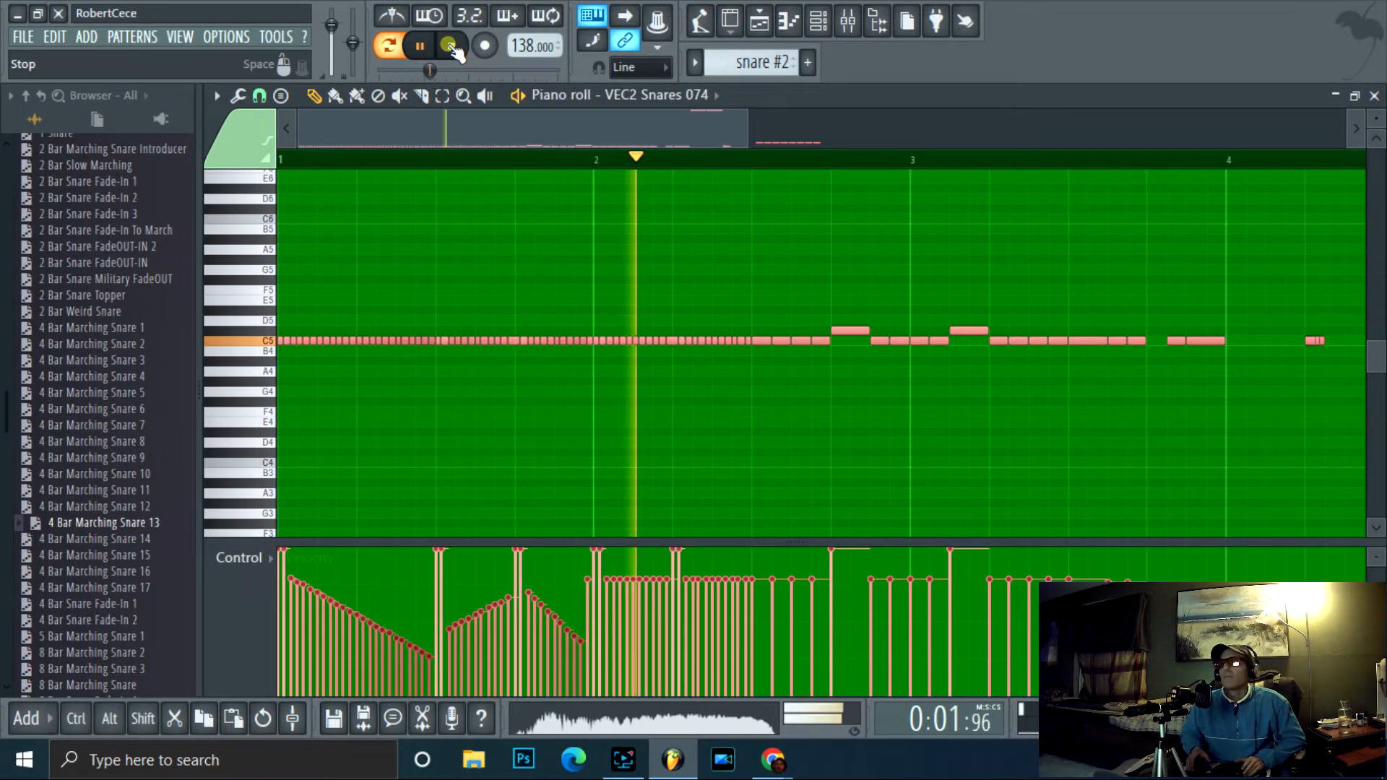
click(453, 46)
- Try the 4 Bar Marching Snare 15, 4 Bar Marching Snare 7 and 8 Bar Snare Fade-In 4 scores in the snare #2 pattern
drag(109, 555, 1006, 202)
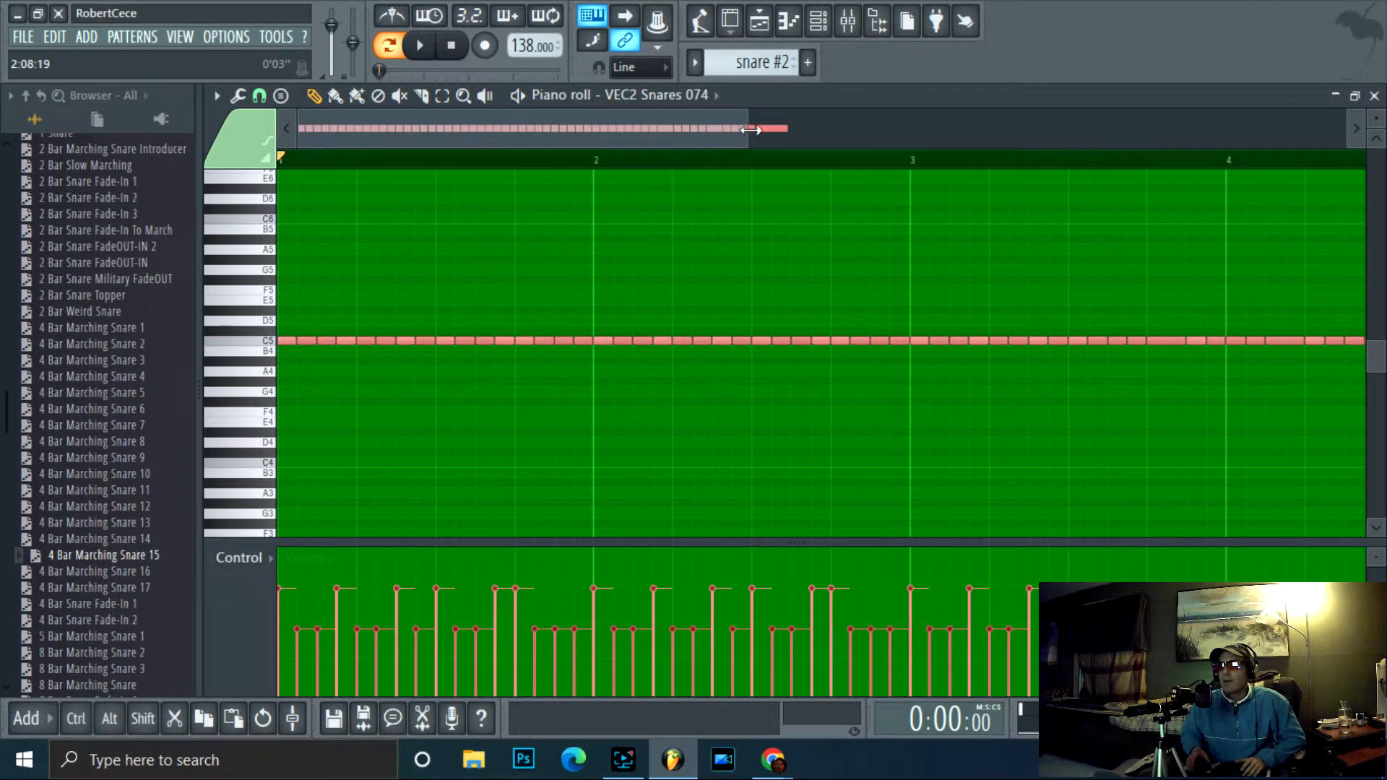
drag(753, 131, 1110, 115)
drag(115, 433, 572, 377)
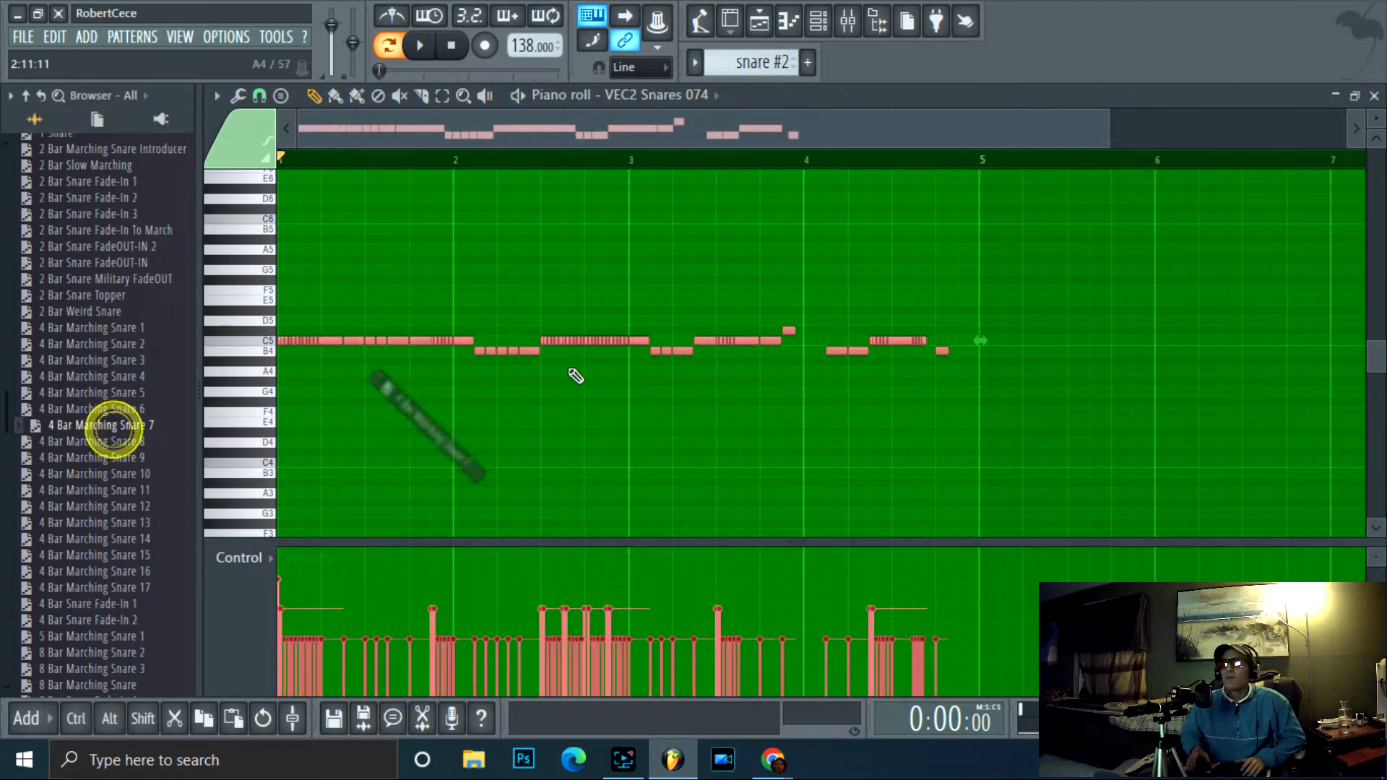
scroll(111, 455, down, 8)
drag(90, 360, 799, 223)
drag(836, 123, 1183, 86)
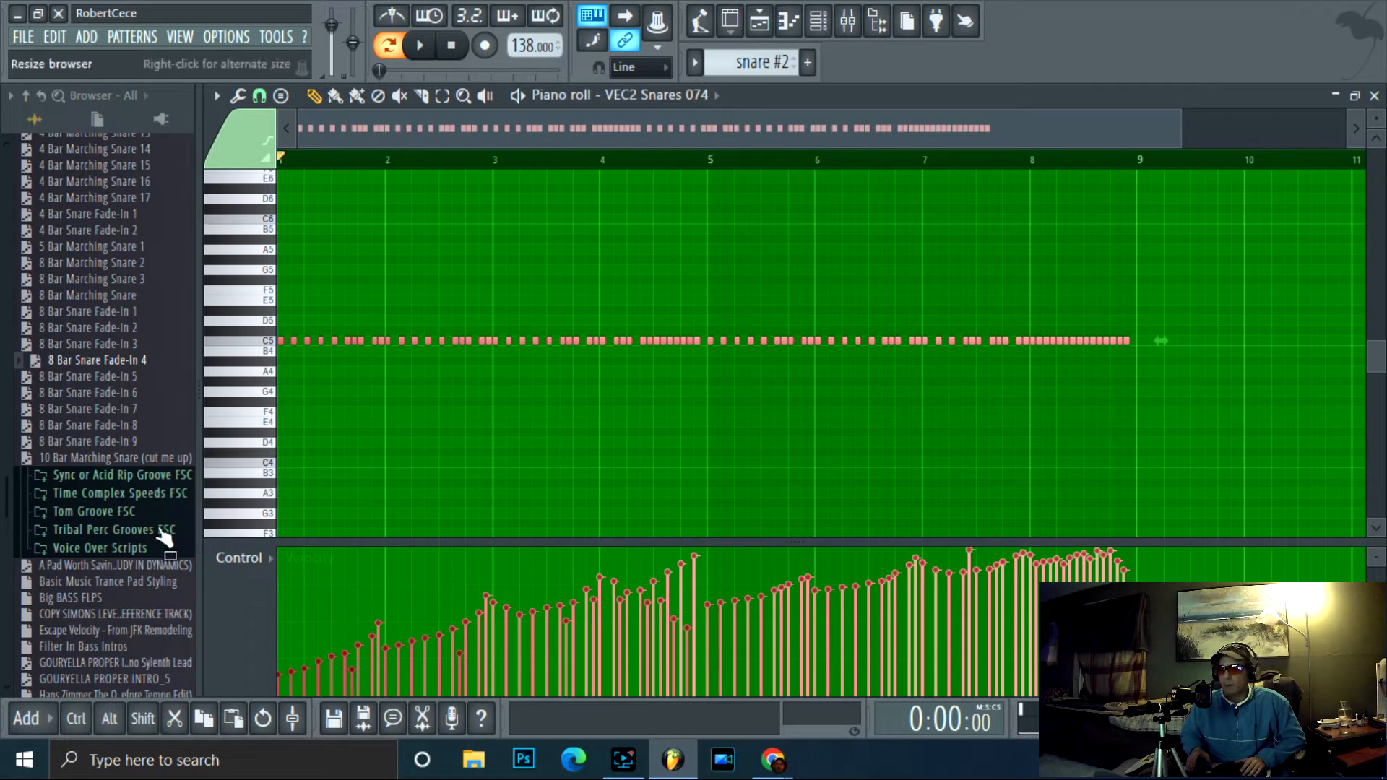
- Load the 8 Bar Snare Fade-In 8 score into the snare #2 pattern and start playback
drag(109, 424, 752, 362)
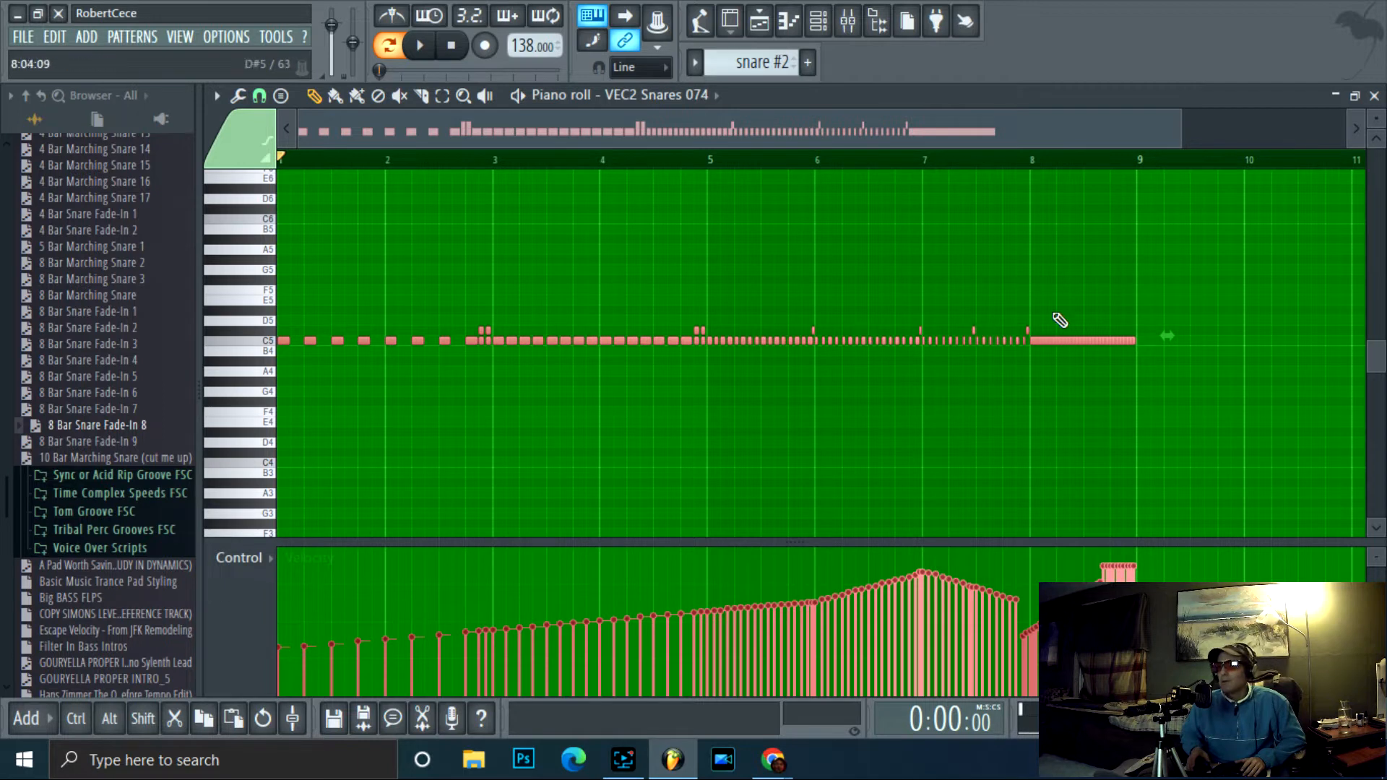
click(423, 46)
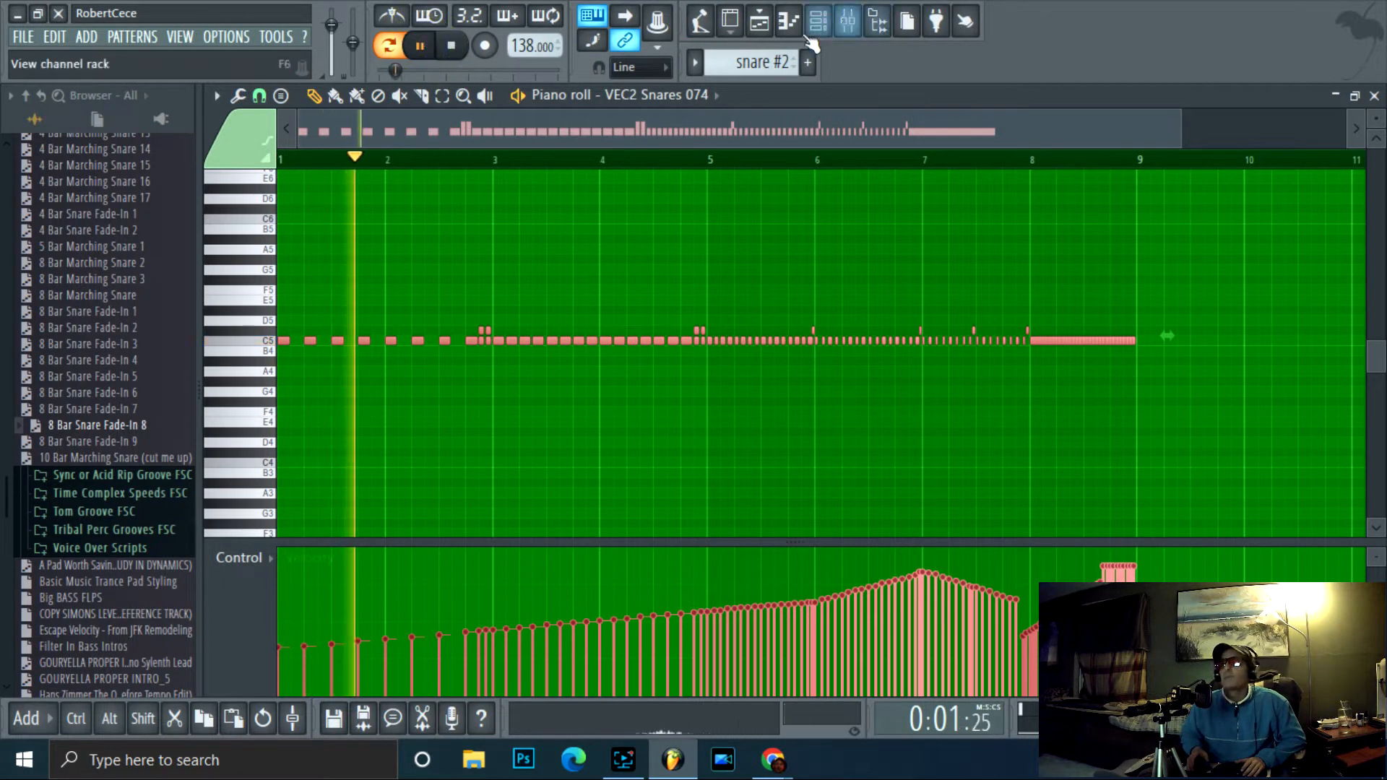
- In the Playlist, place the snare #2 pattern on Track 3 at bar 9 and paint kick clips on Track 1 across bars 9 to 16
click(778, 36)
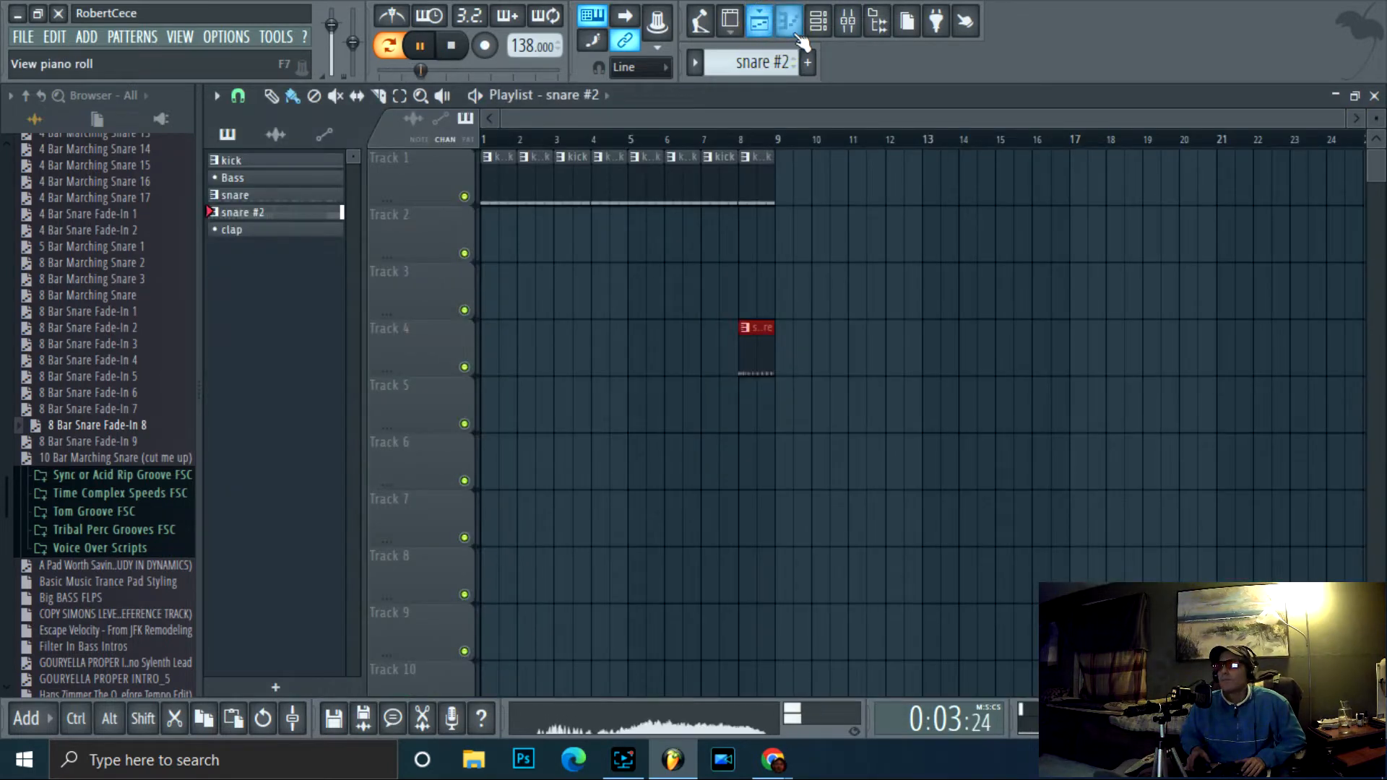
click(787, 295)
click(310, 160)
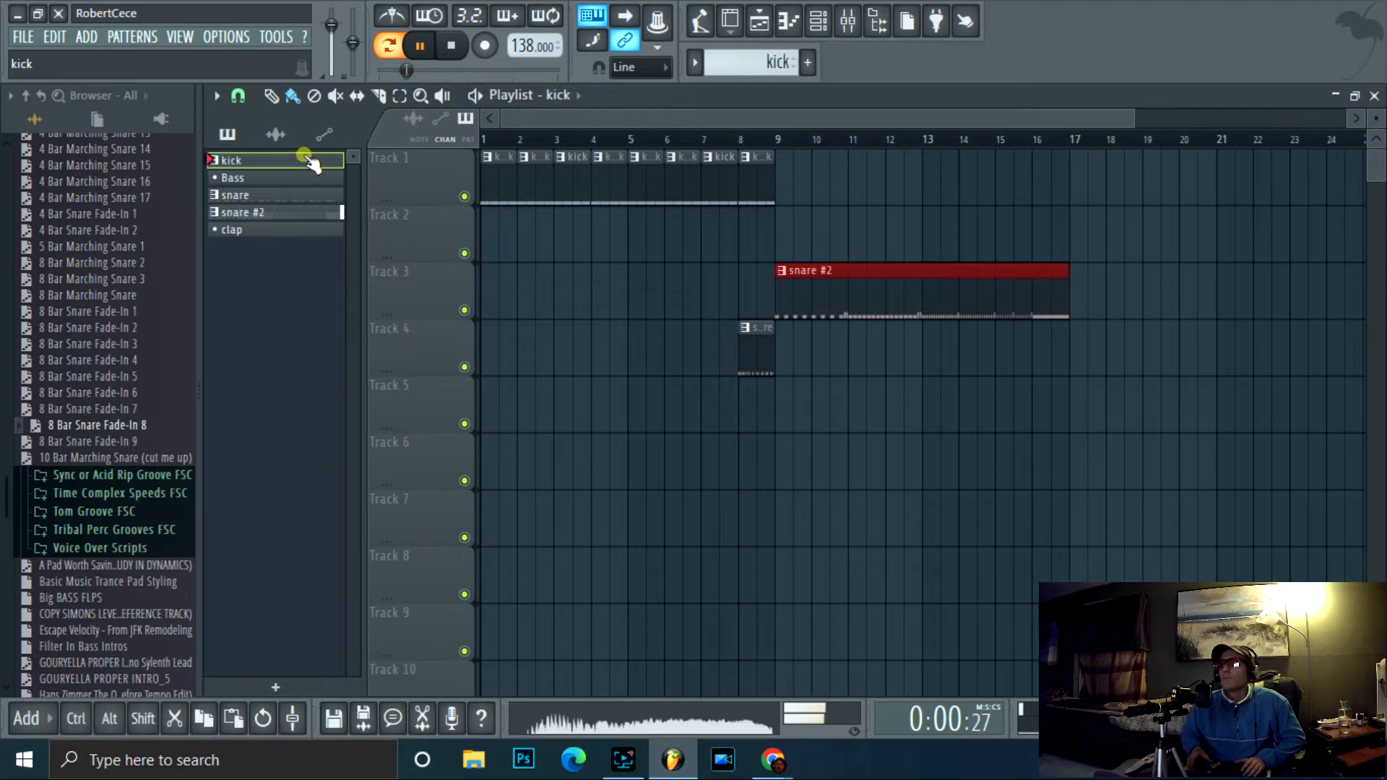
drag(781, 168, 1040, 179)
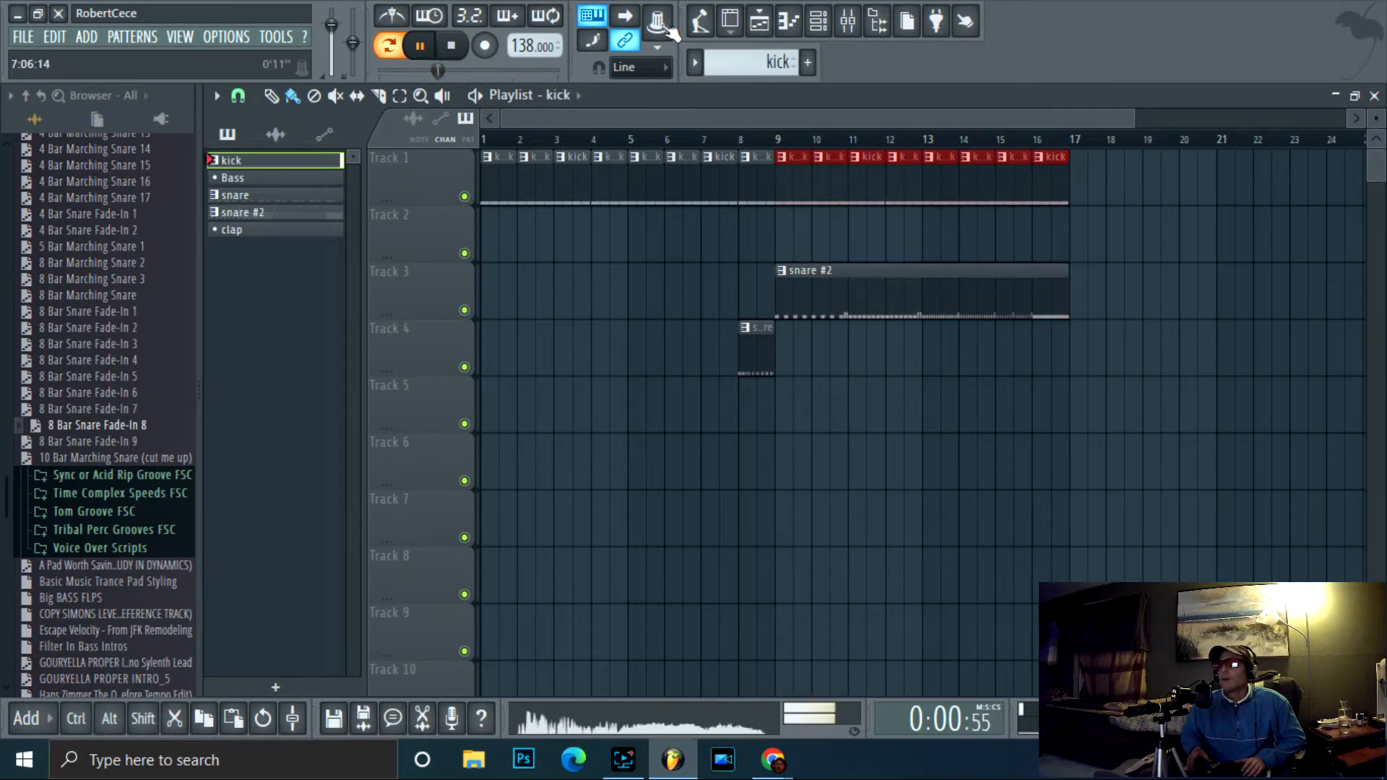
click(452, 49)
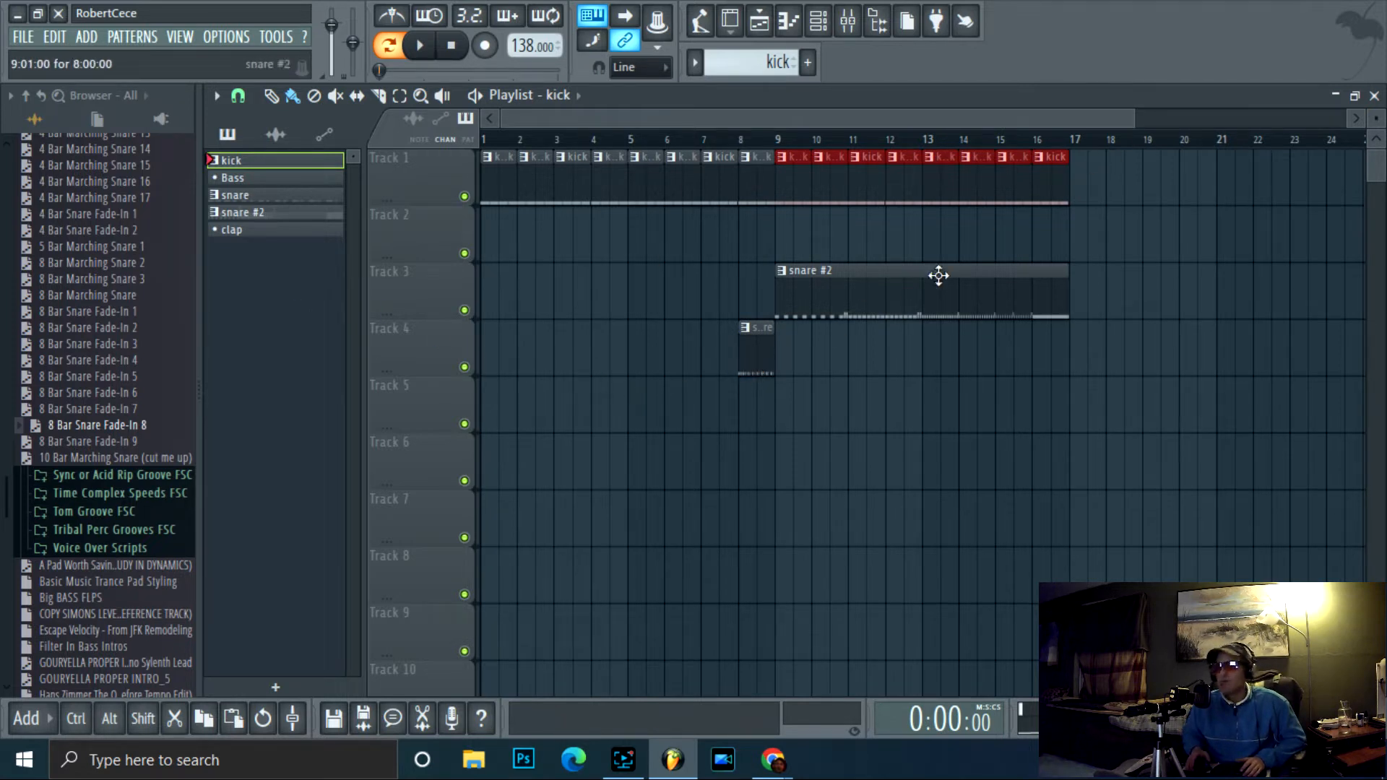
- Clone the snare #2 pattern and open the copy, snare #3, in the piano roll
click(306, 177)
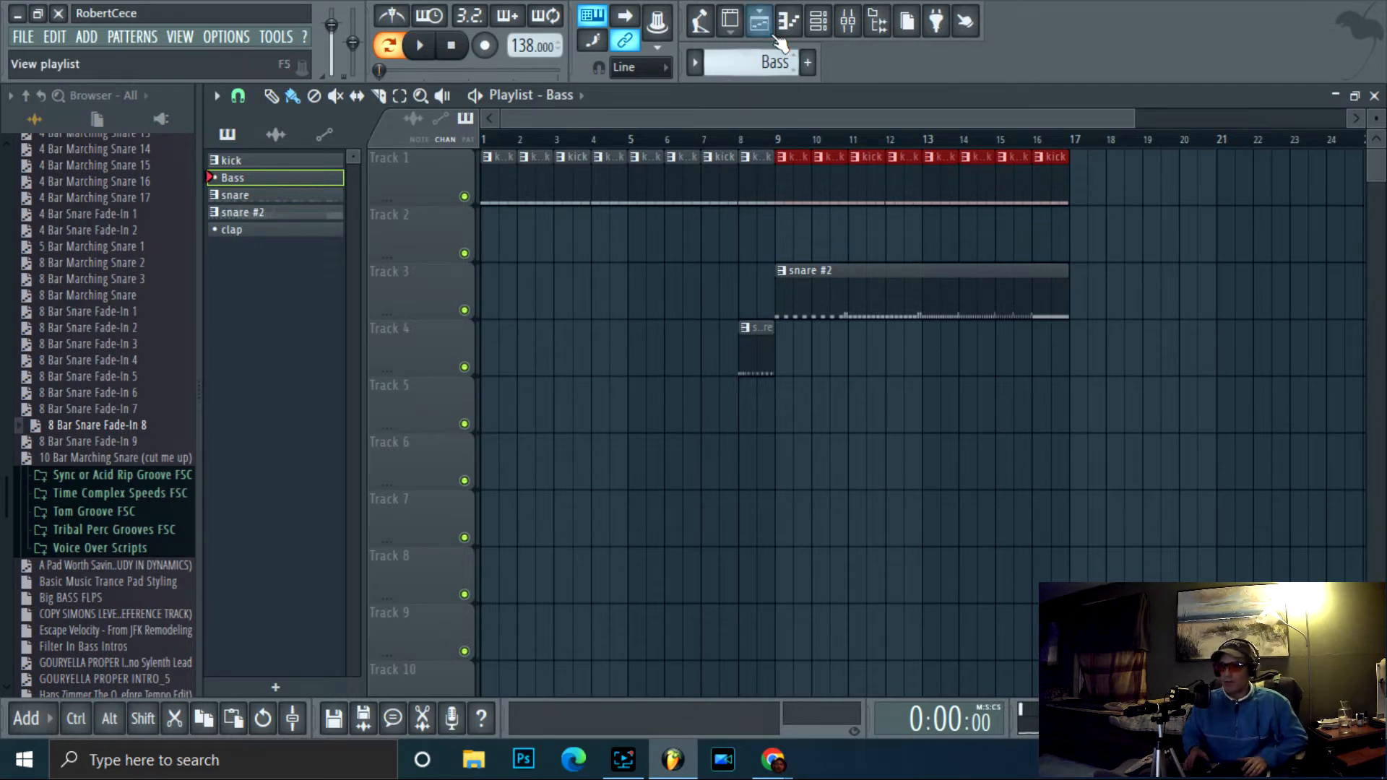
click(321, 213)
right_click(321, 213)
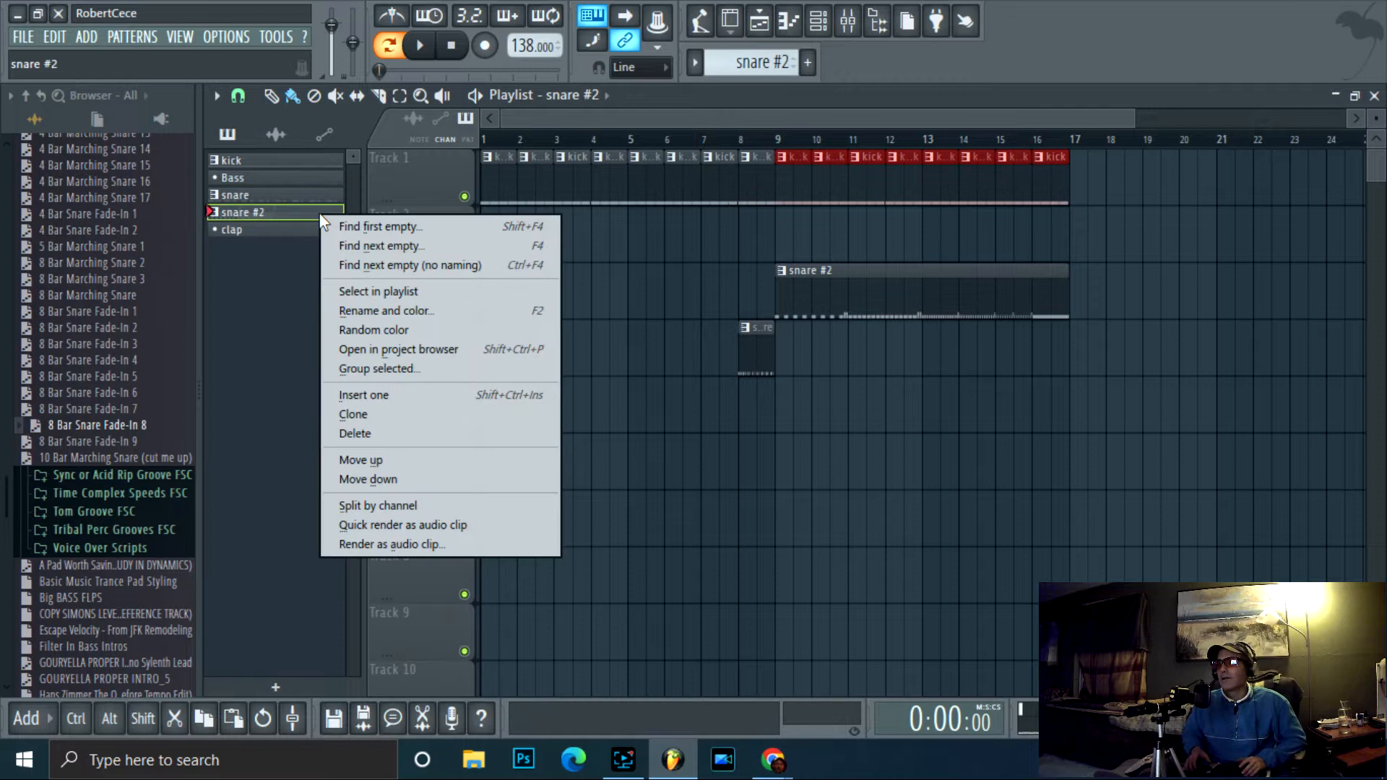
click(435, 414)
click(263, 230)
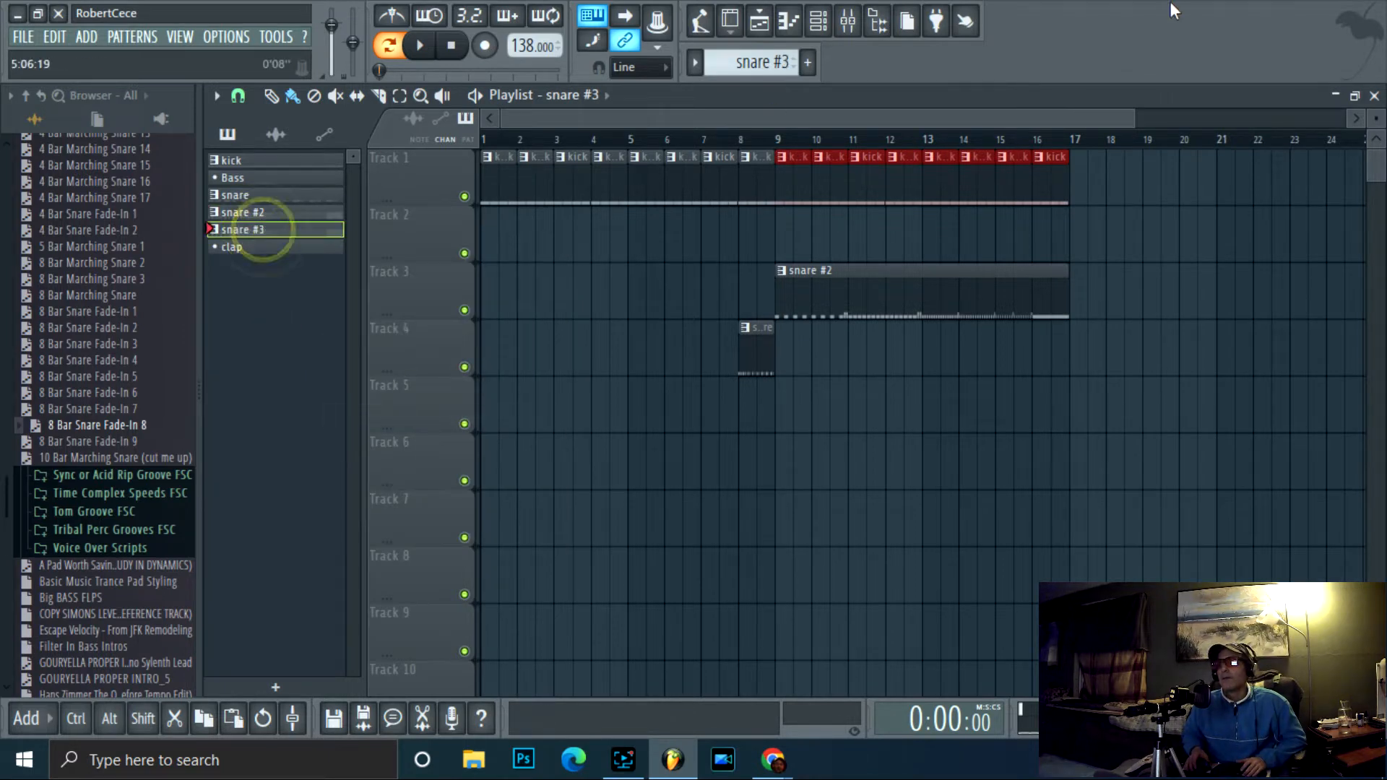
click(788, 21)
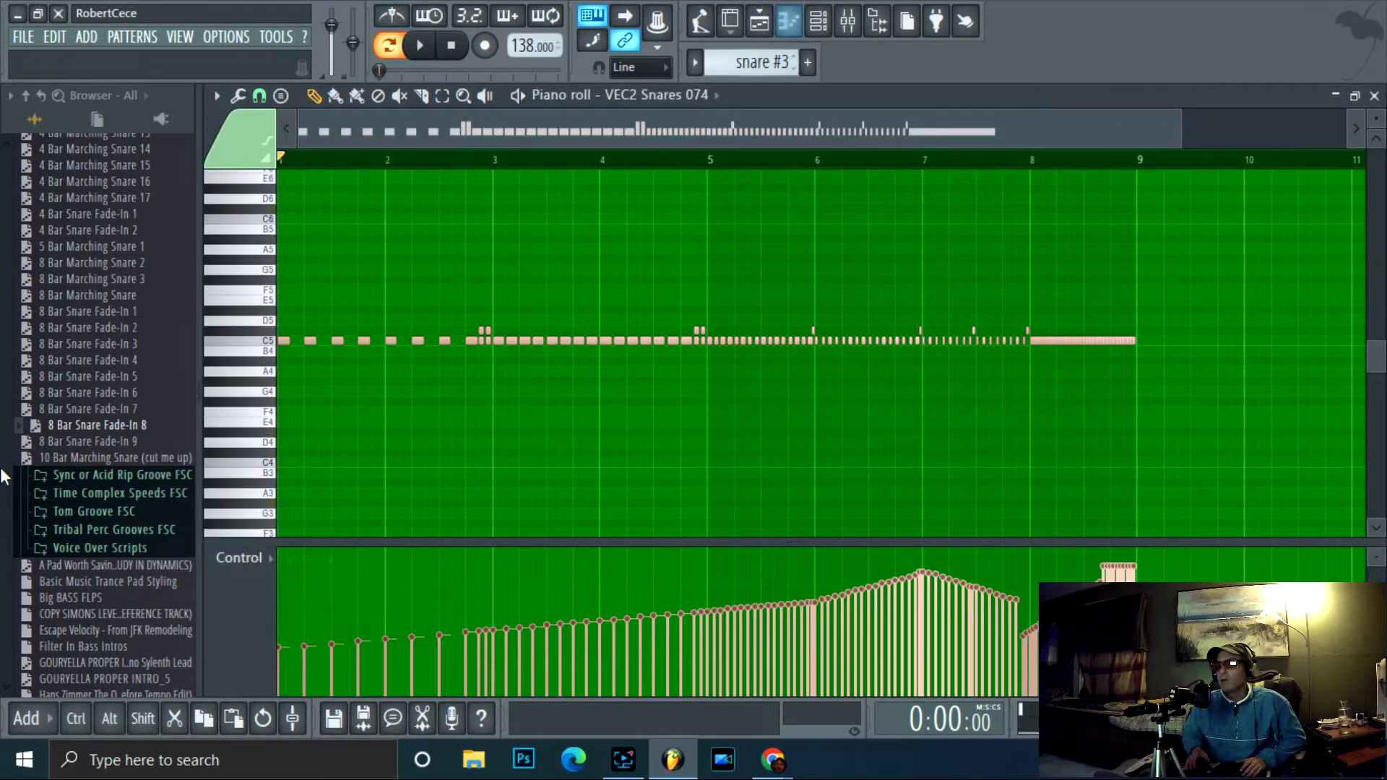
- Load the 2 Bar Snare Collapse Time Shuffles score from the Time Complex Speeds FSC folder into the snare #3 pattern
scroll(88, 427, up, 15)
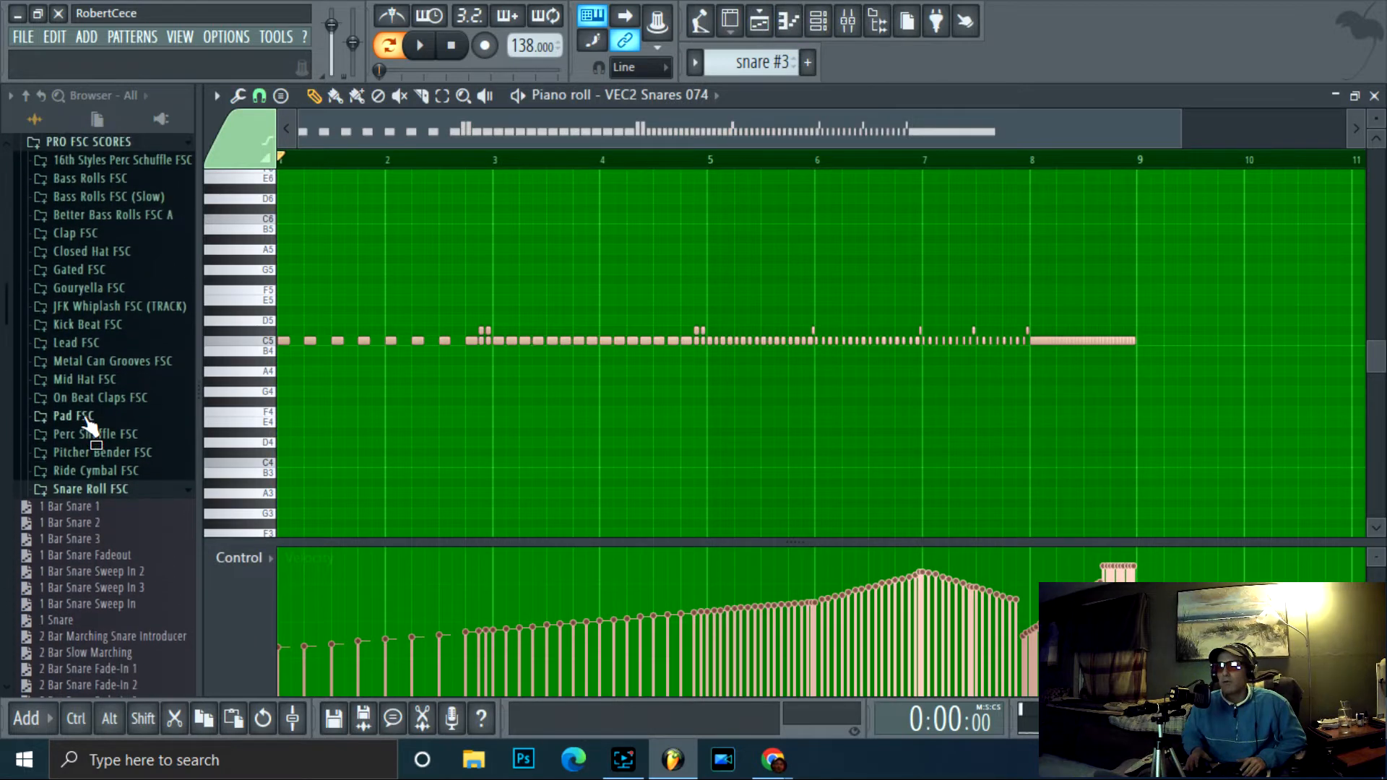
click(77, 491)
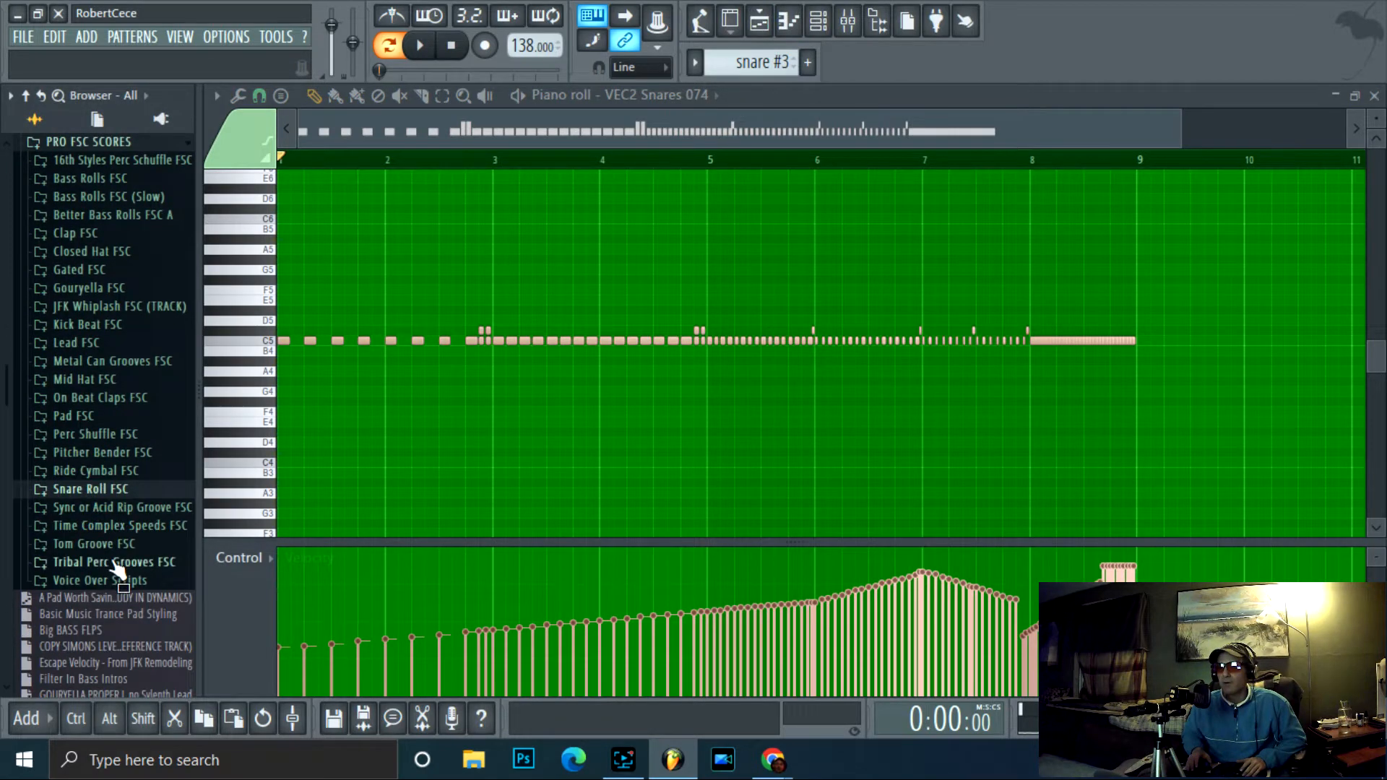
click(114, 525)
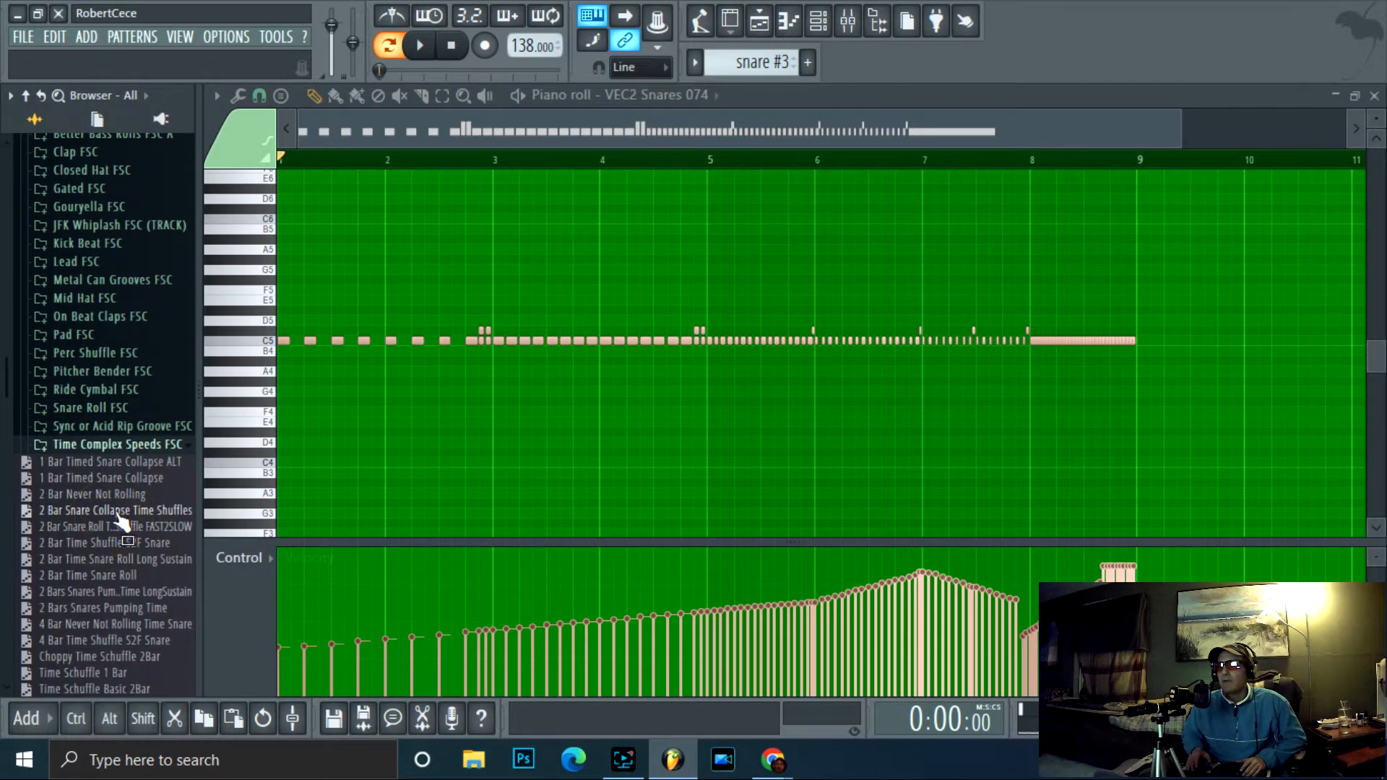
drag(123, 517, 1116, 224)
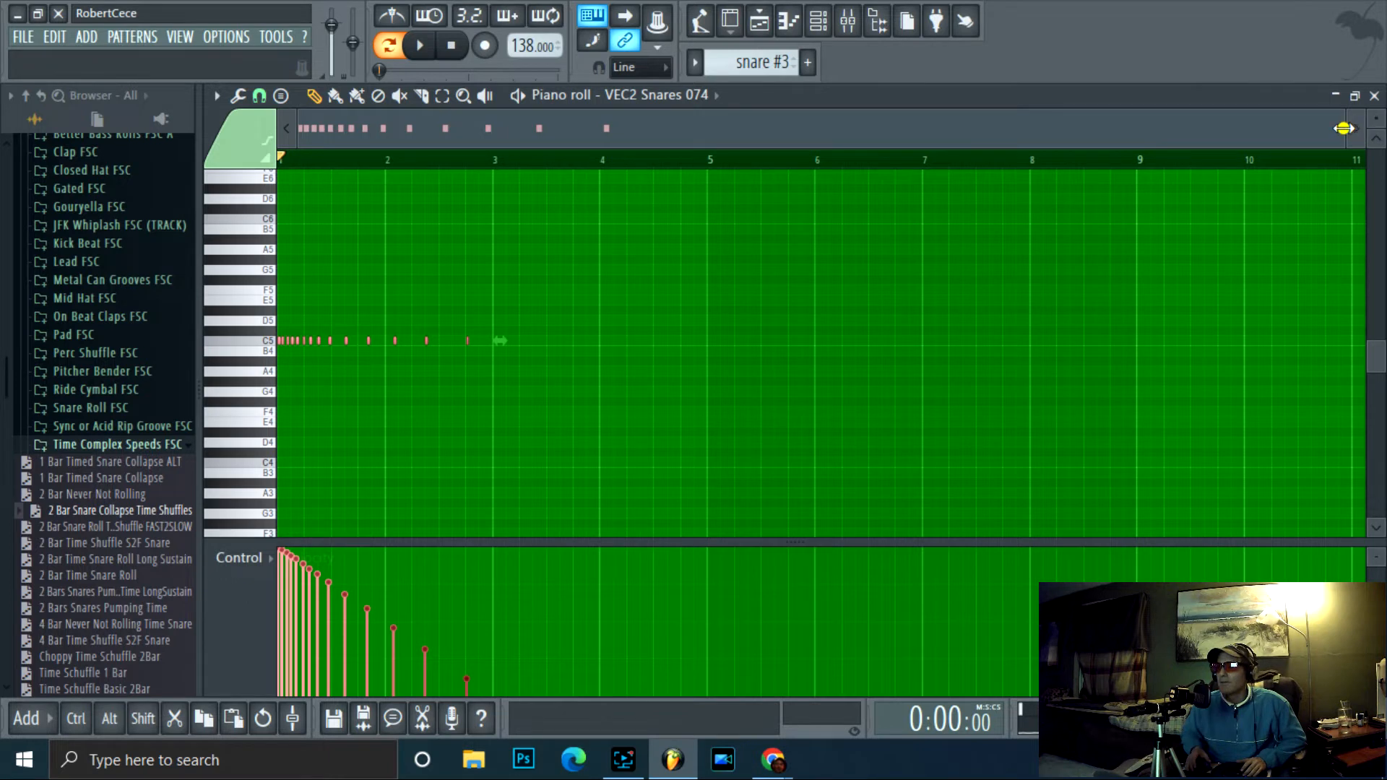
drag(1343, 128, 1057, 128)
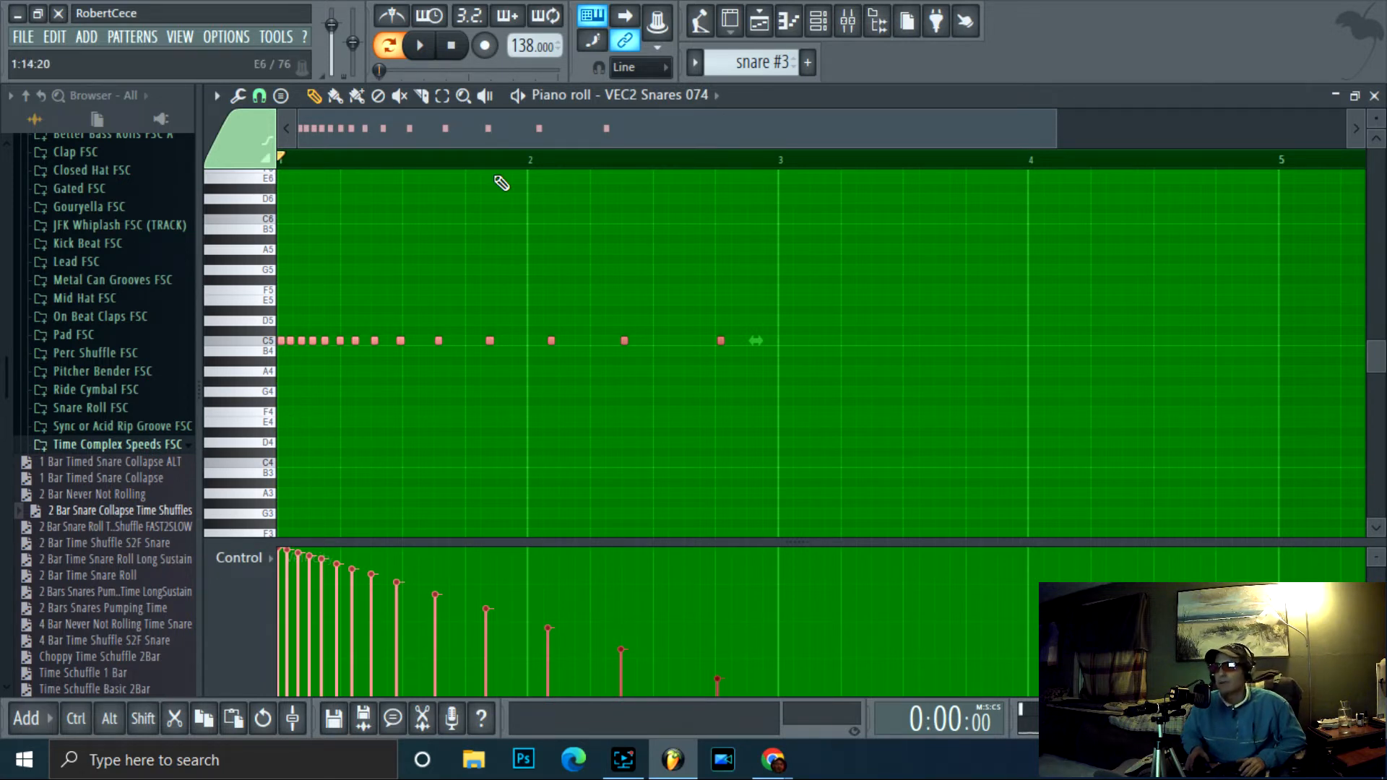
- Play the snare #3 pattern through and return to the Playlist
click(424, 48)
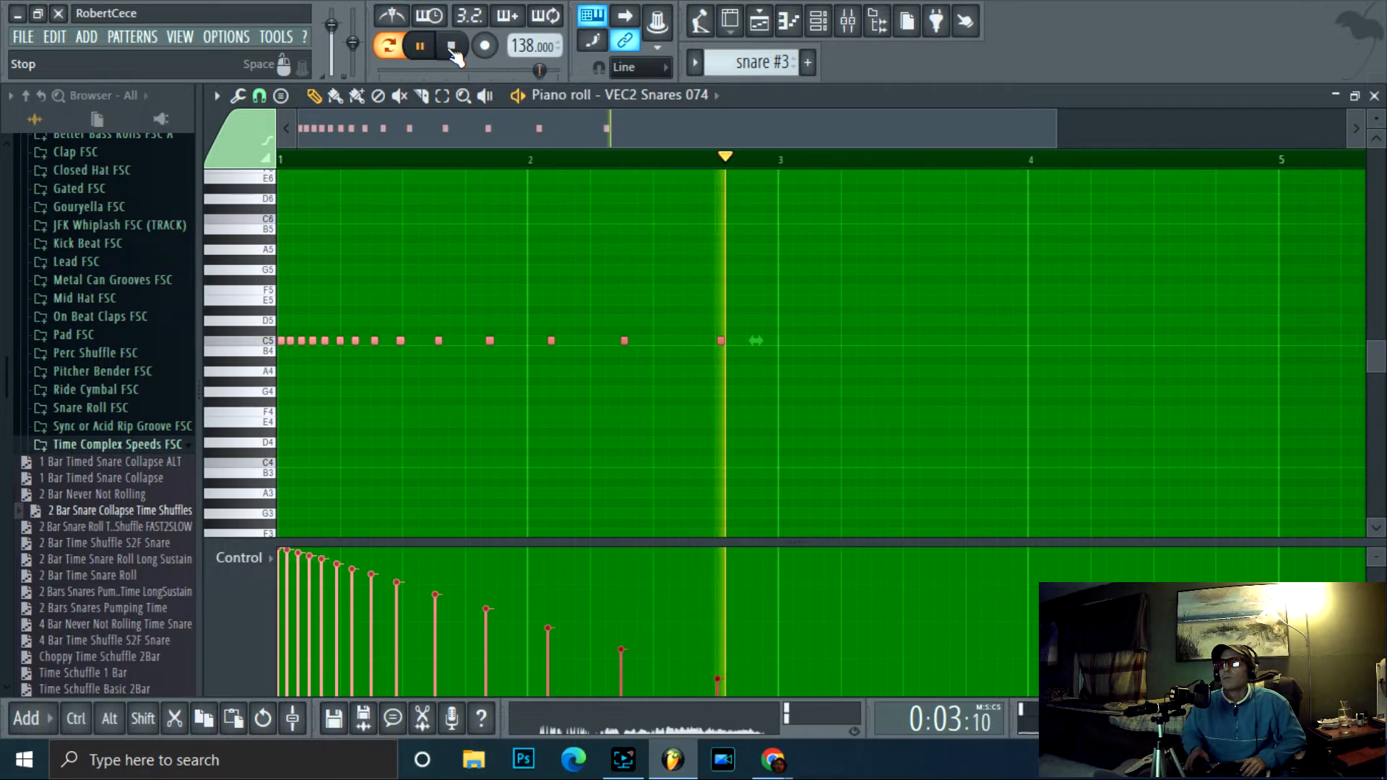
click(453, 48)
click(759, 20)
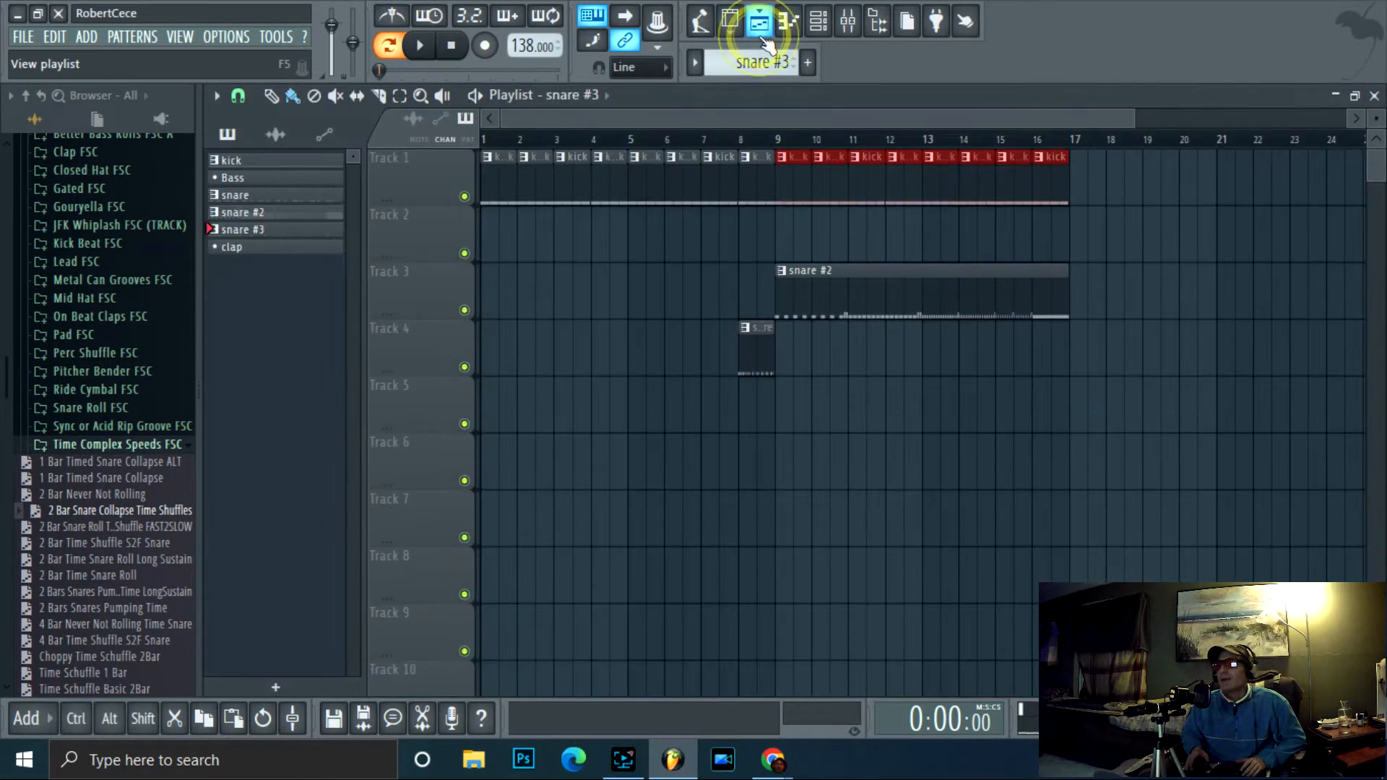
- Place the snare #3 pattern on Track 5 at bar 5 and check its notes in the piano roll
click(647, 399)
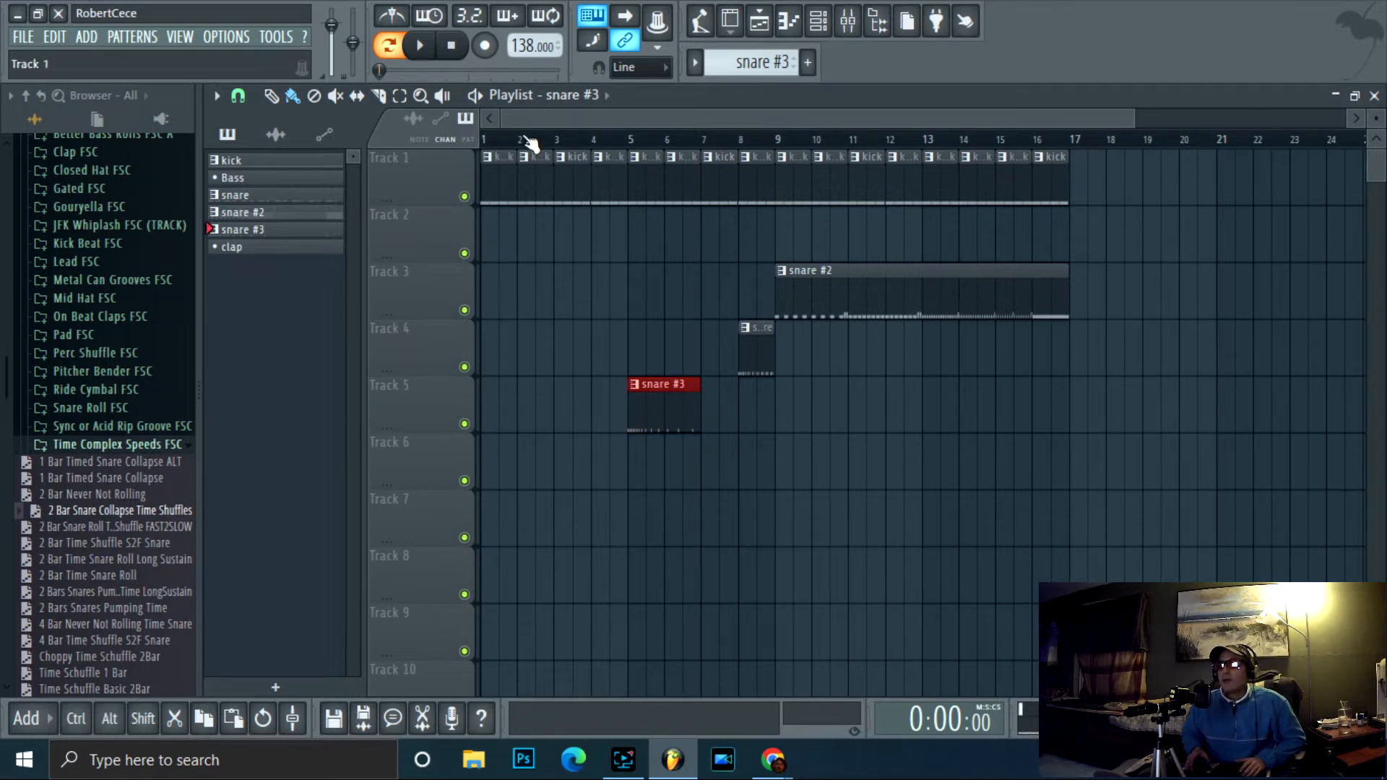
click(759, 22)
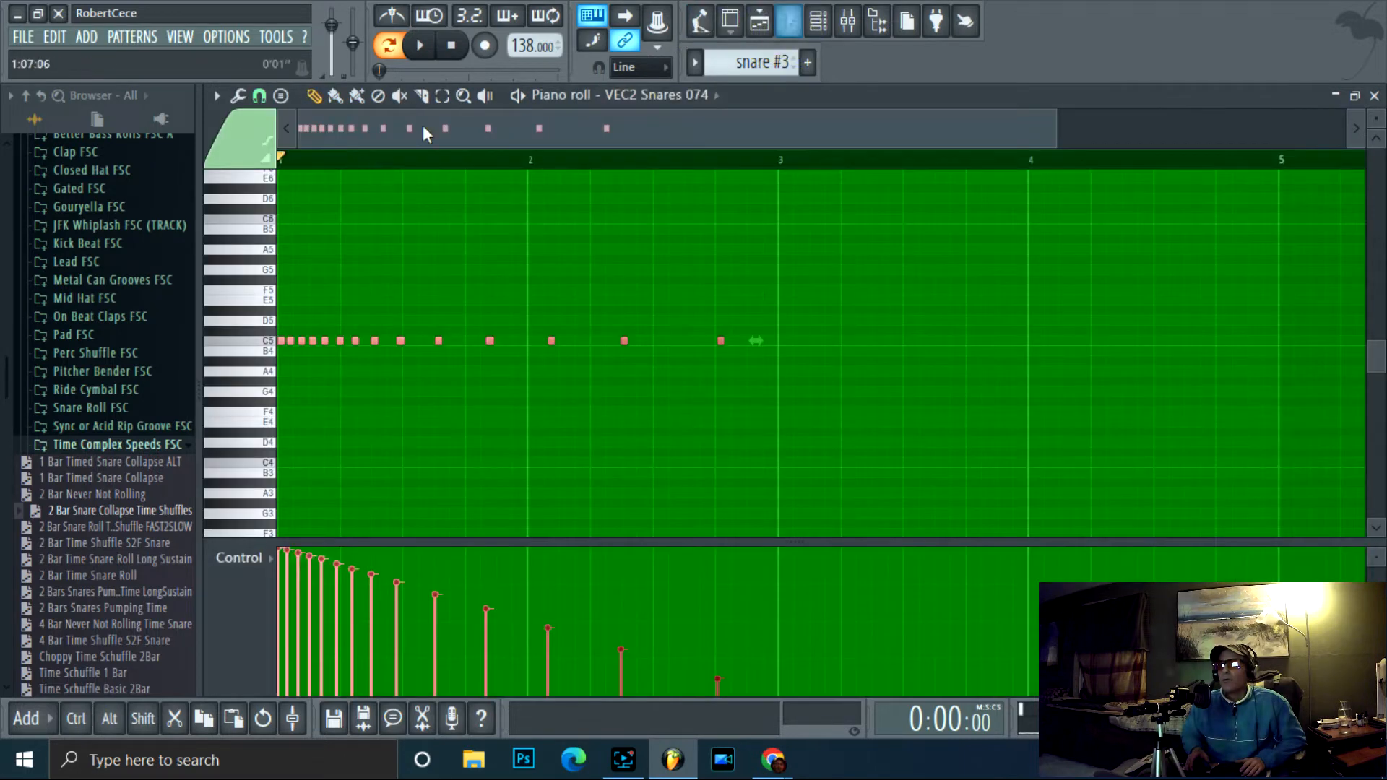
click(749, 33)
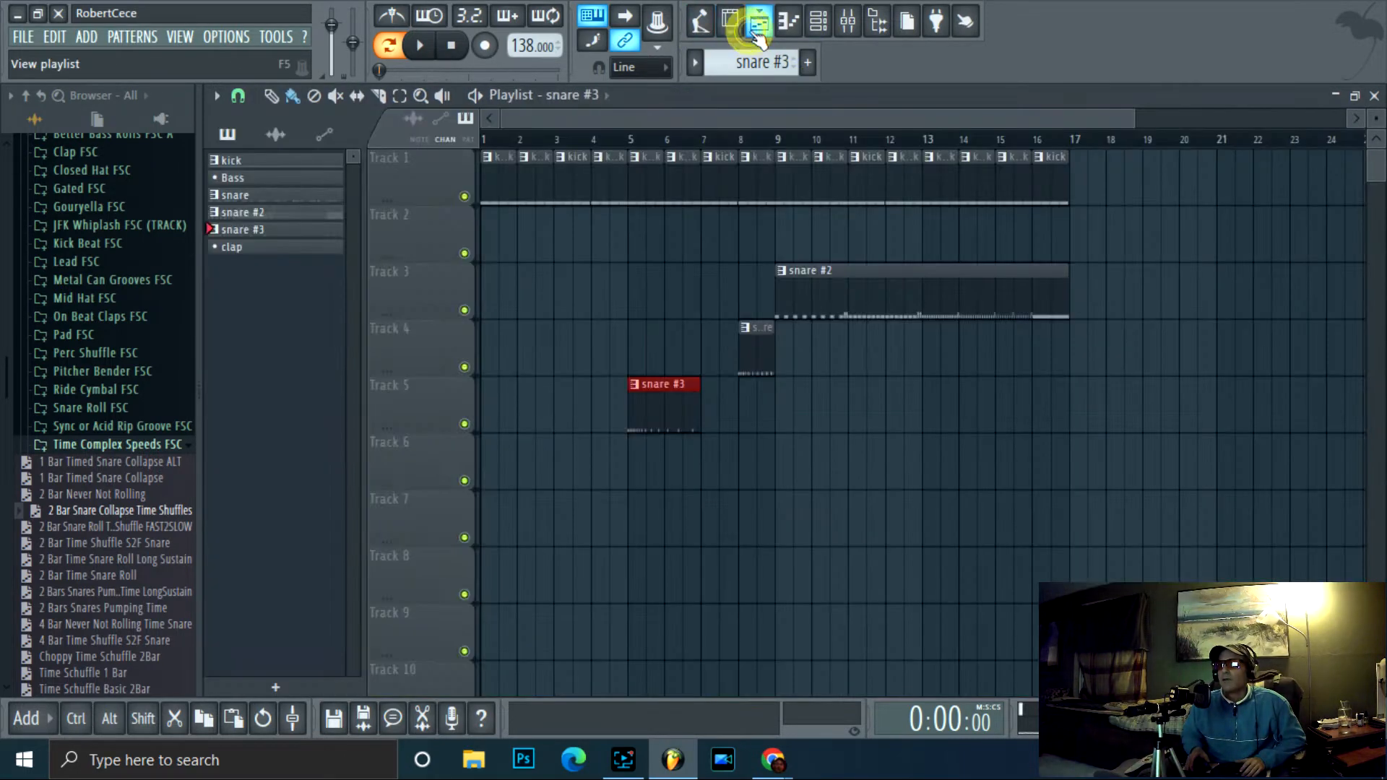
- Clone the snare #3 pattern and open the copy, snare #4, in the piano roll
right_click(318, 233)
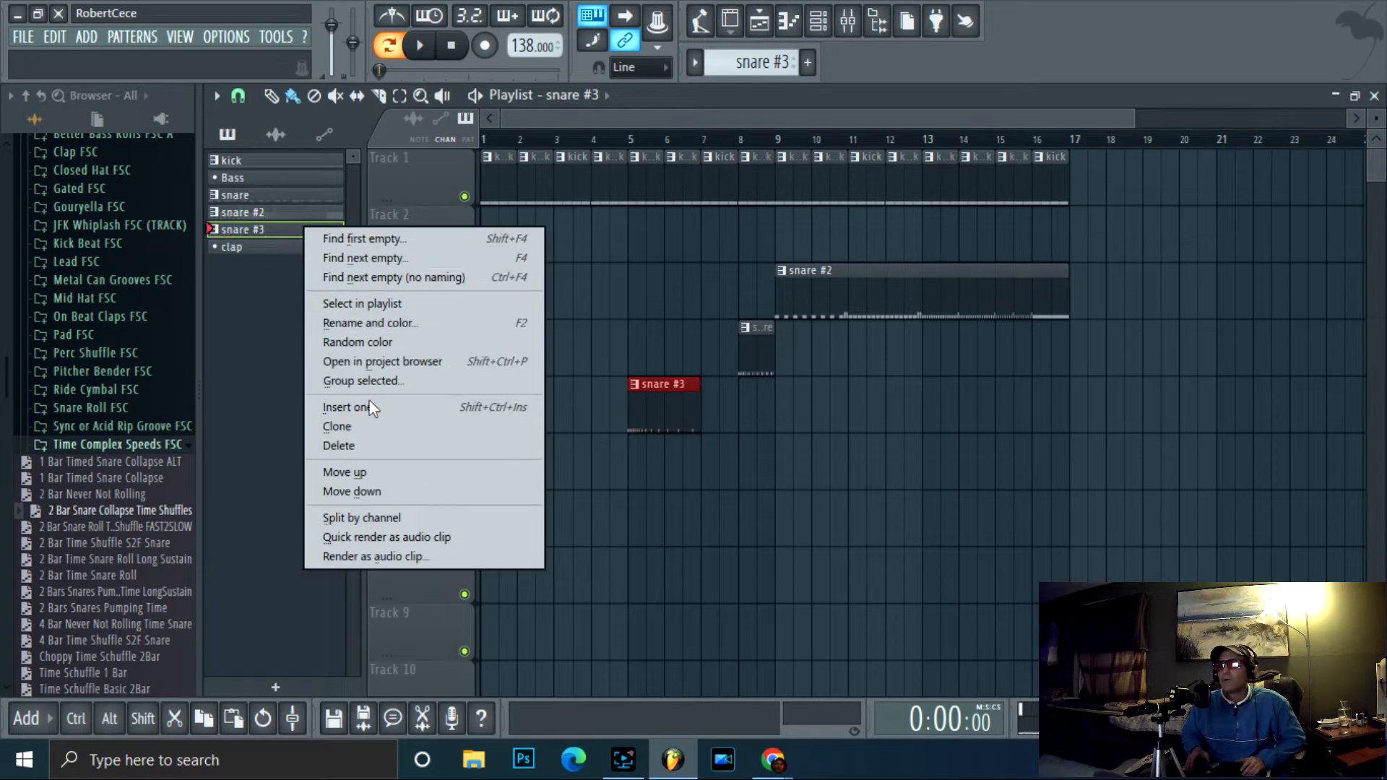
click(366, 427)
click(804, 36)
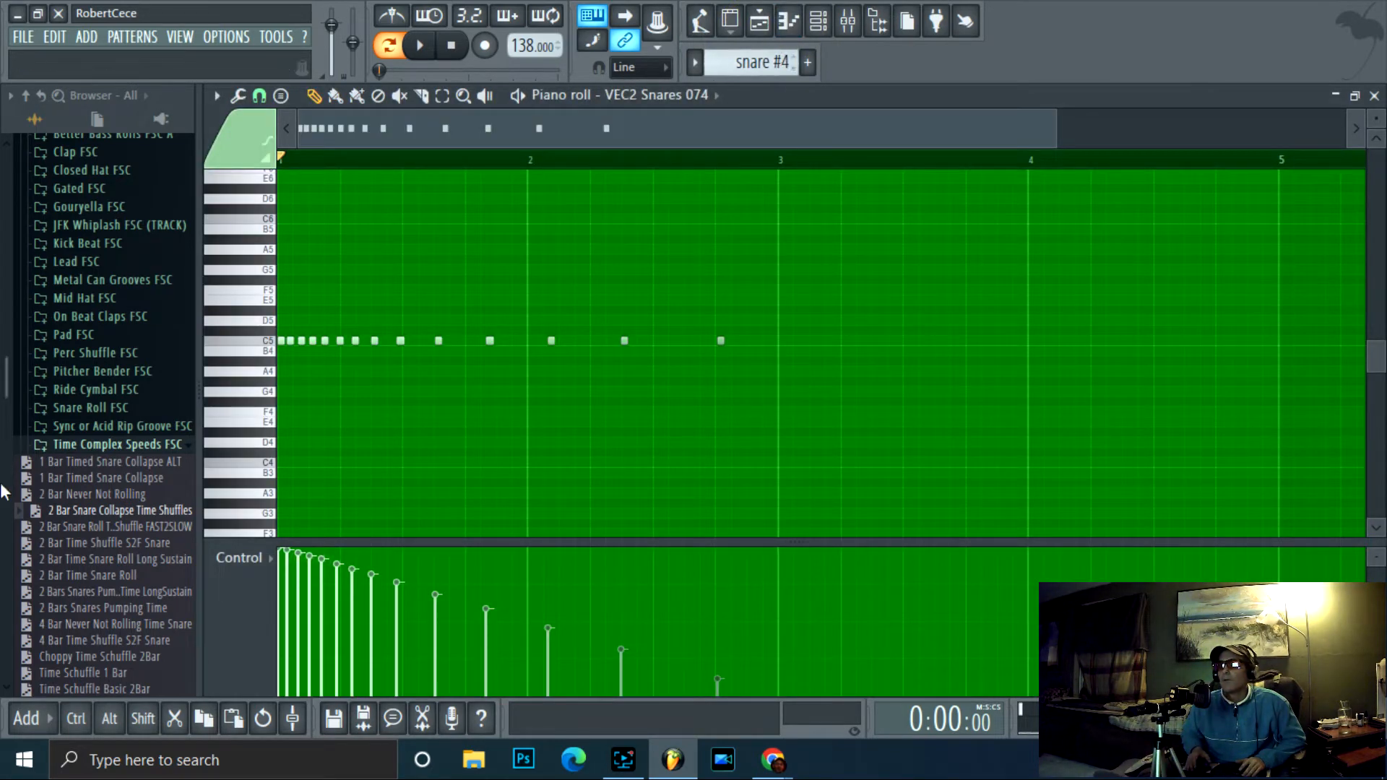
- Audition the 2 Bar Time Snare Roll score in snare #4 and try the Time Schuffle 1 Bar score in its place
drag(102, 575, 604, 424)
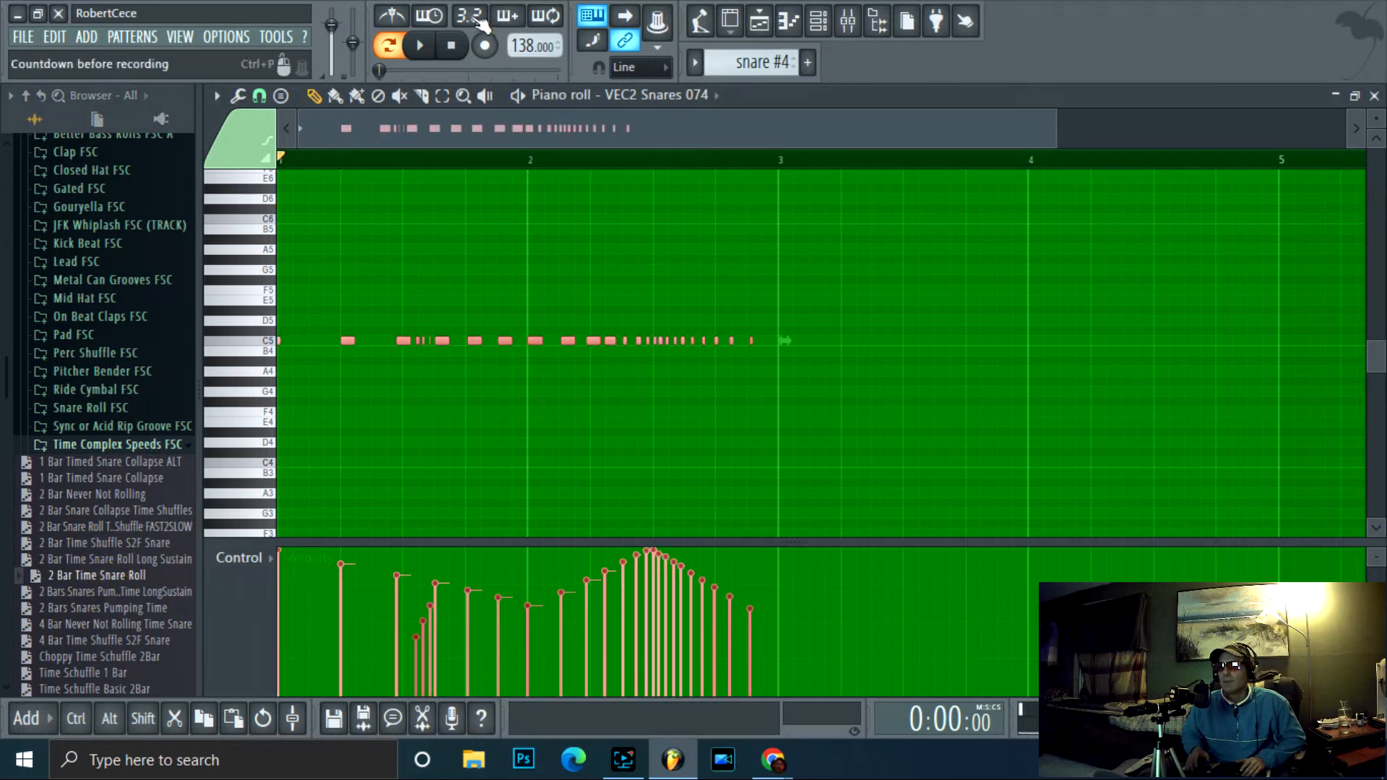
click(419, 48)
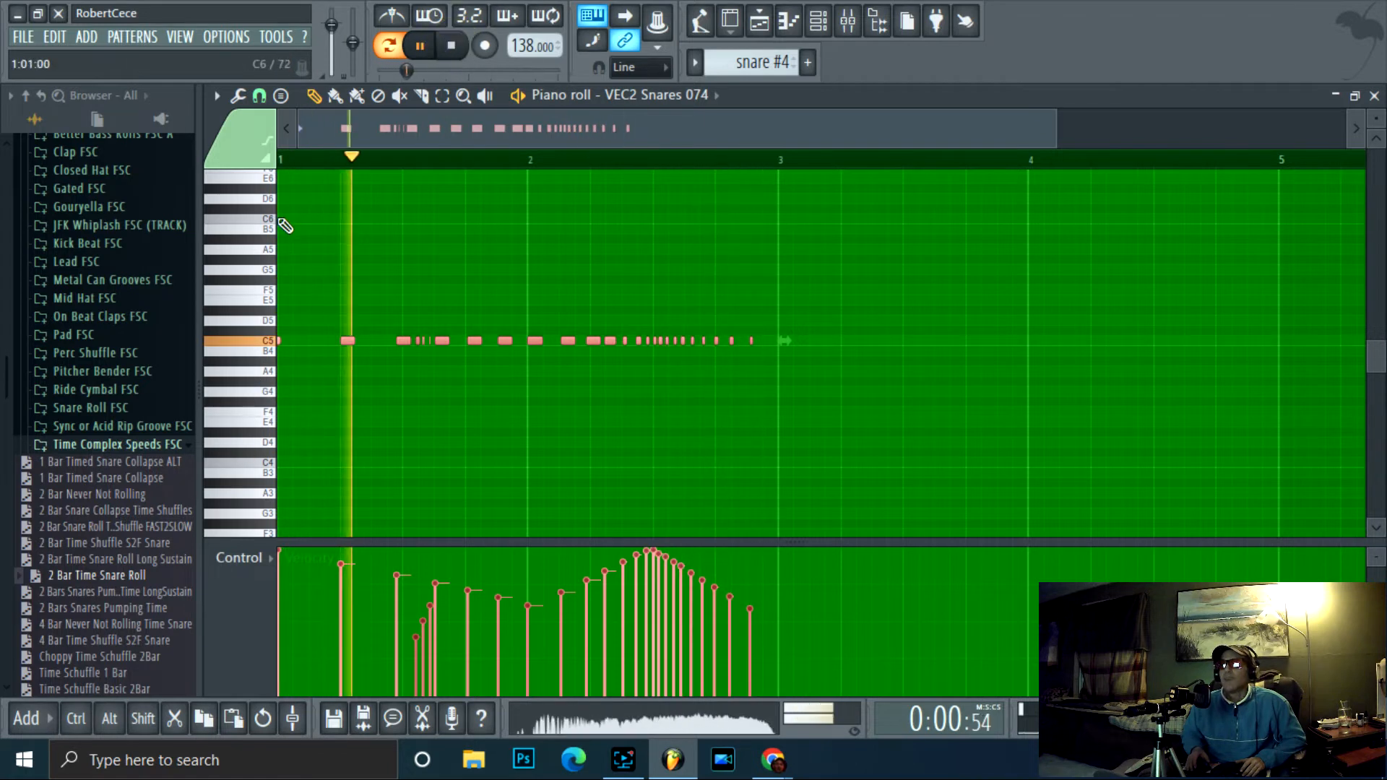
click(452, 46)
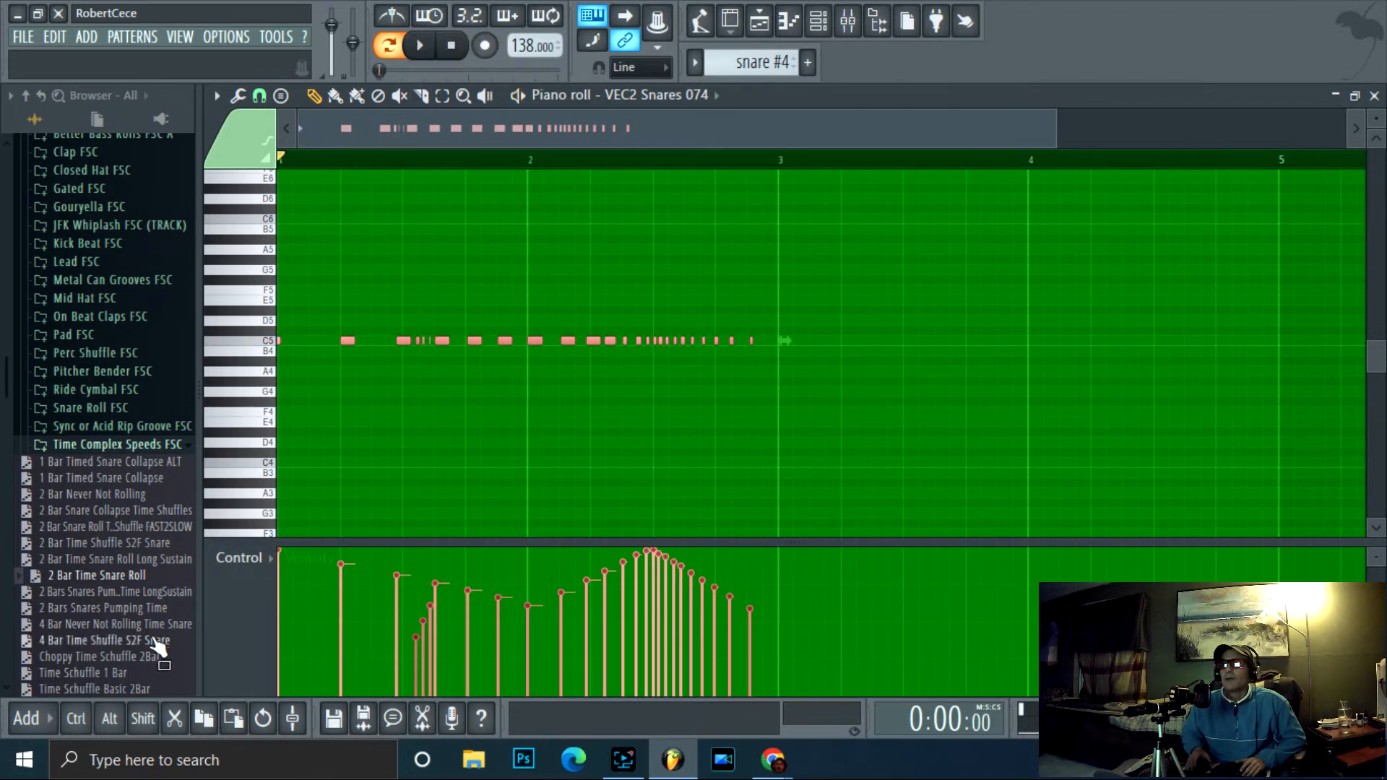
click(65, 672)
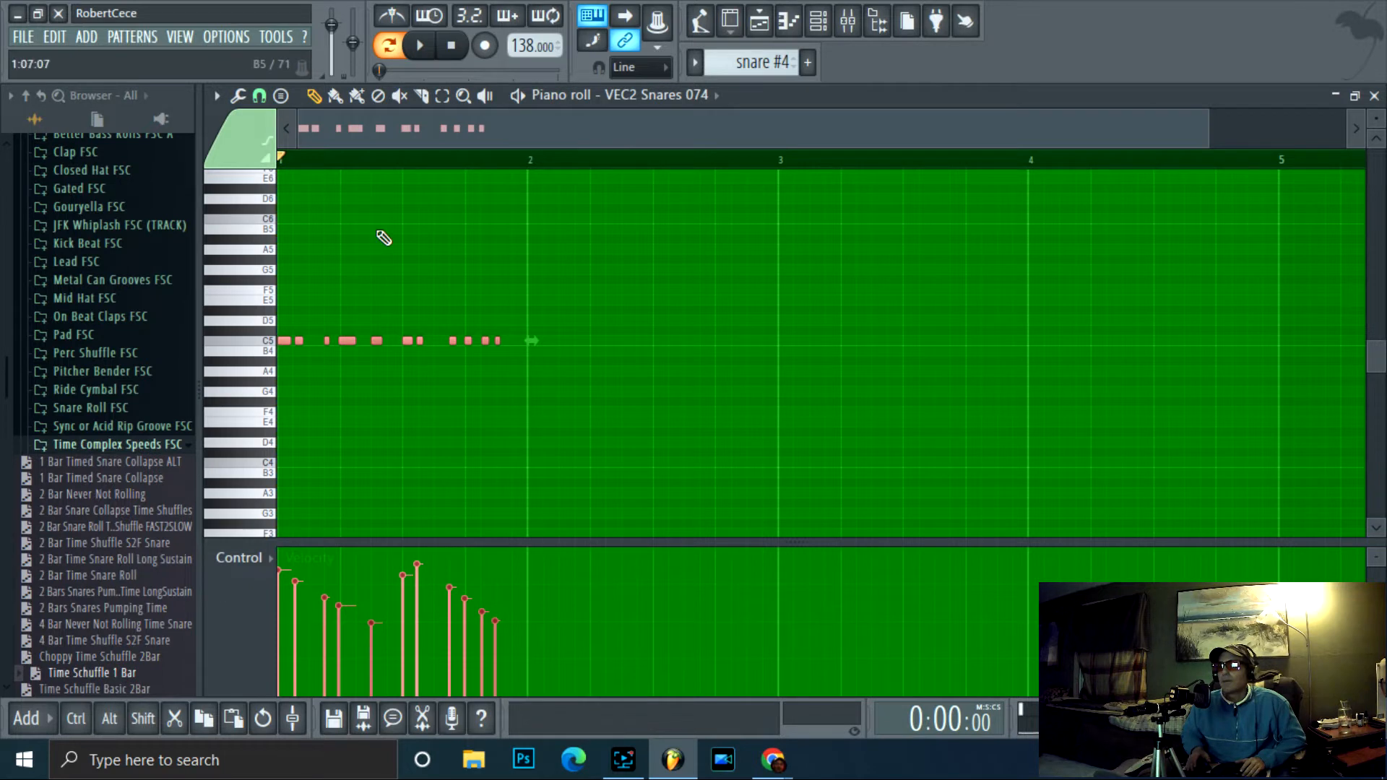
- Load the 2 Bars Snares Pum...Time LongSustain score into the snare #4 pattern and play it
click(94, 593)
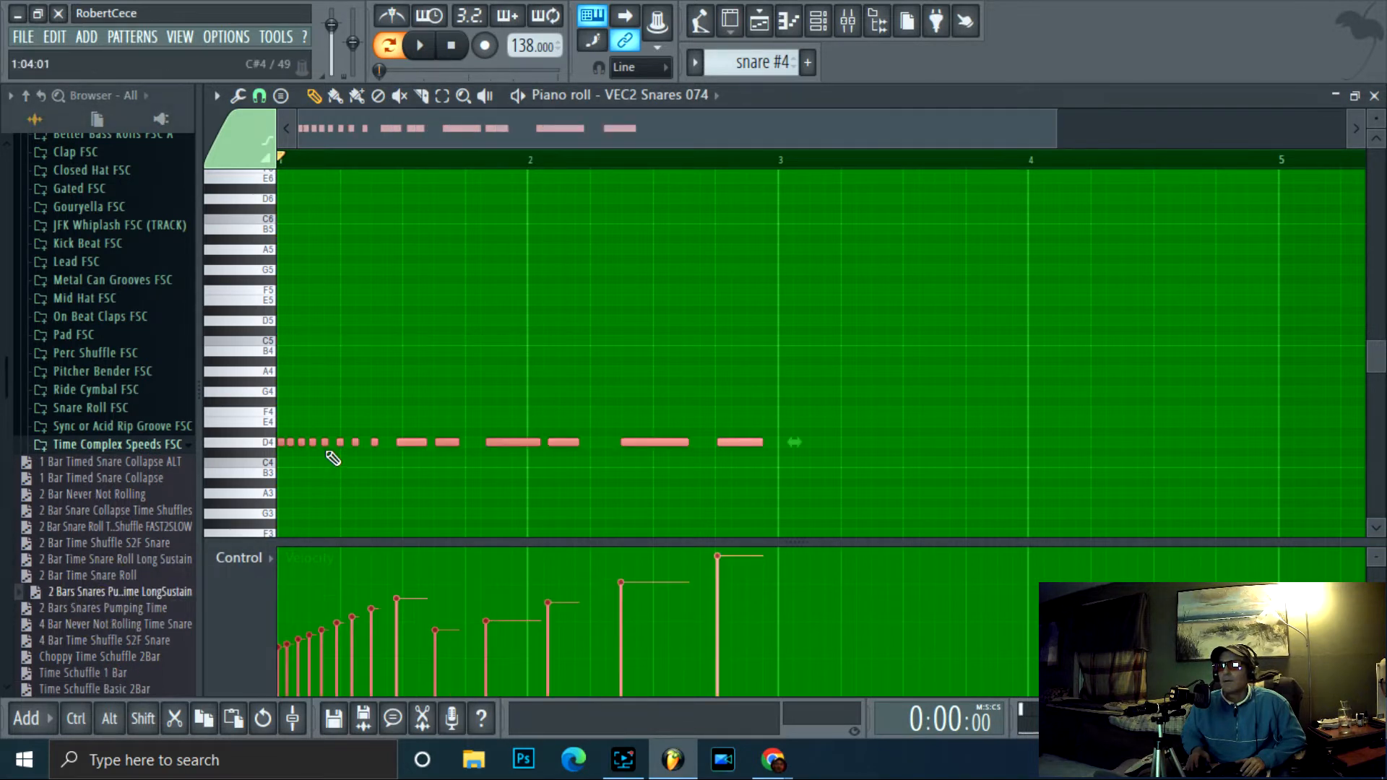
click(425, 46)
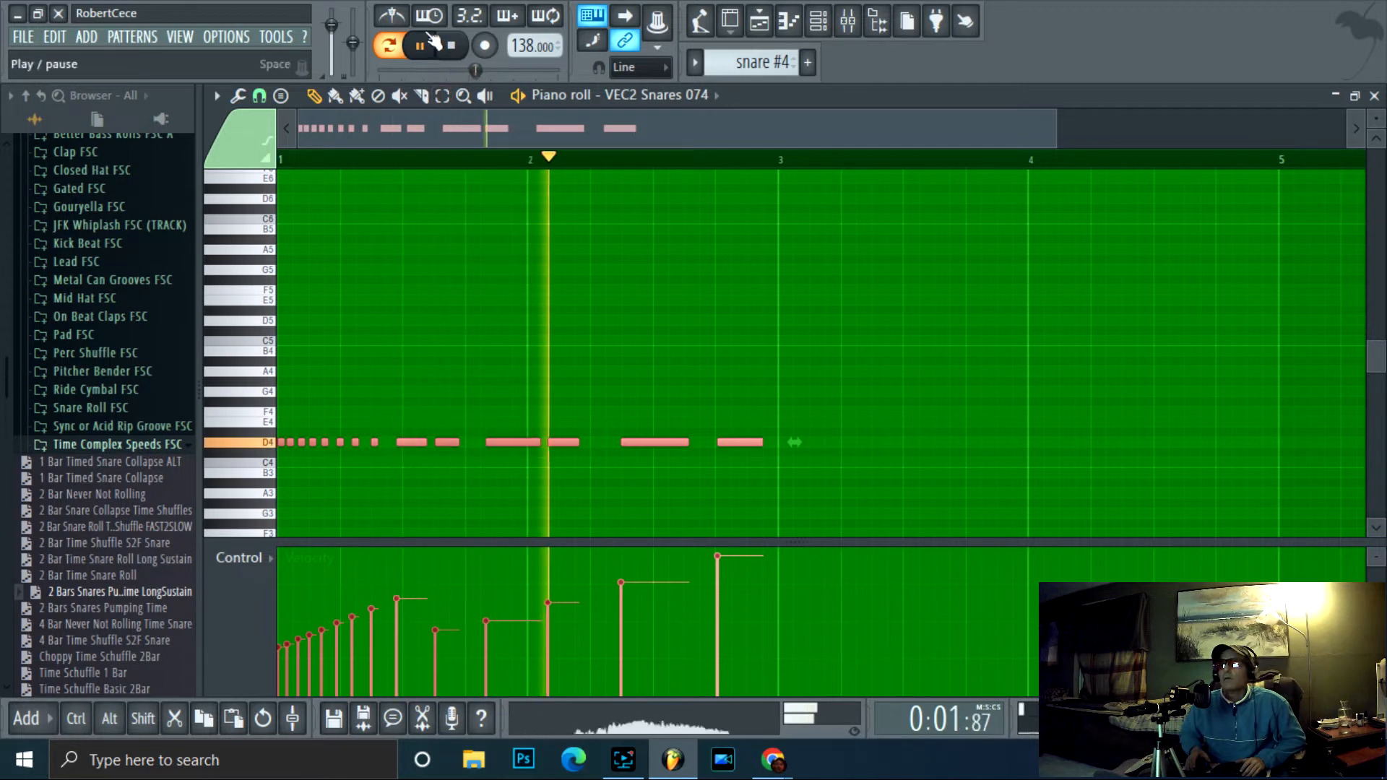
key(space)
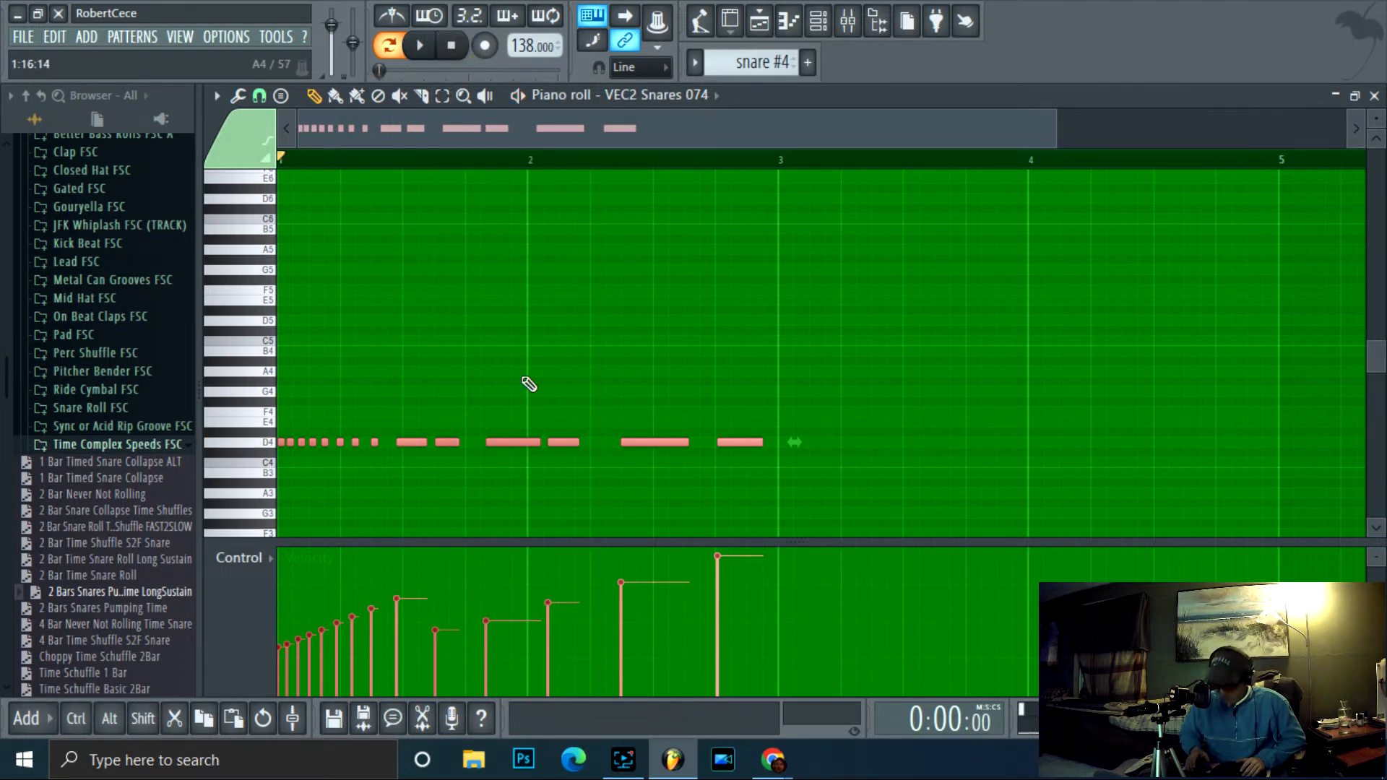
- Transpose all the notes of the snare #4 pattern up to C5
key(shift+Up)
key(shift+Up)
key(shift+Up)
key(shift+Up)
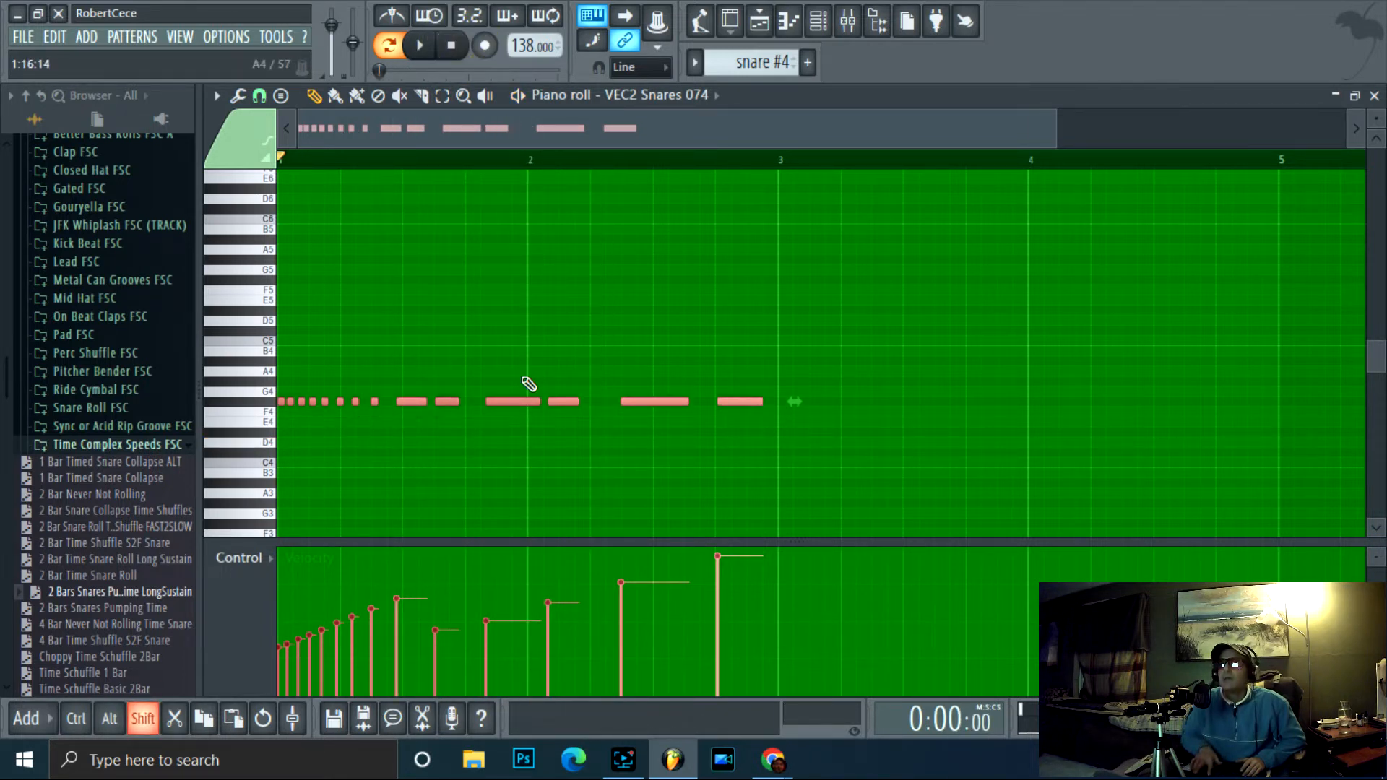
key(shift+Up)
key(shift+Up)
key(shift+Up)
key(shift+Up)
key(shift+Up)
key(shift+Up)
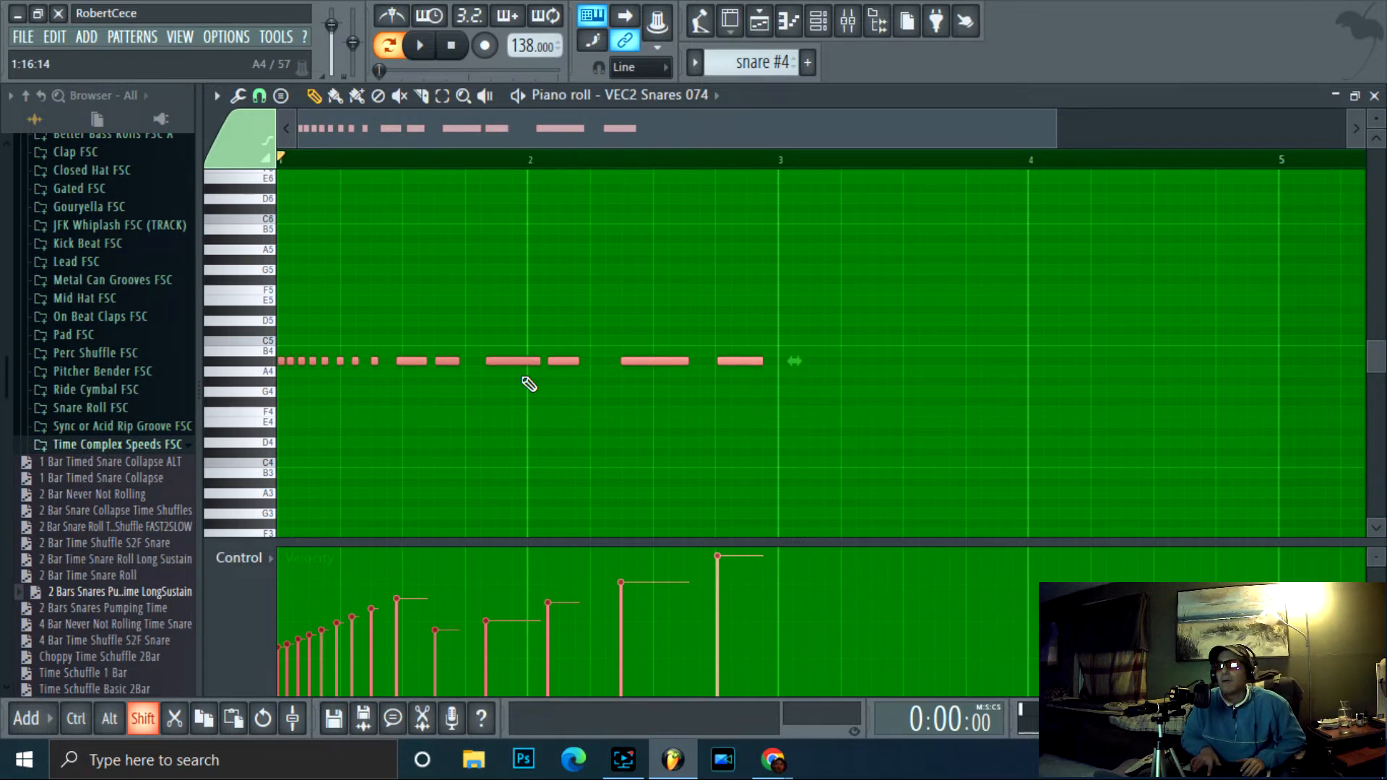
- Play the transposed snare #4 pattern and place it in the Playlist on Track 5 at bar 1
key(space)
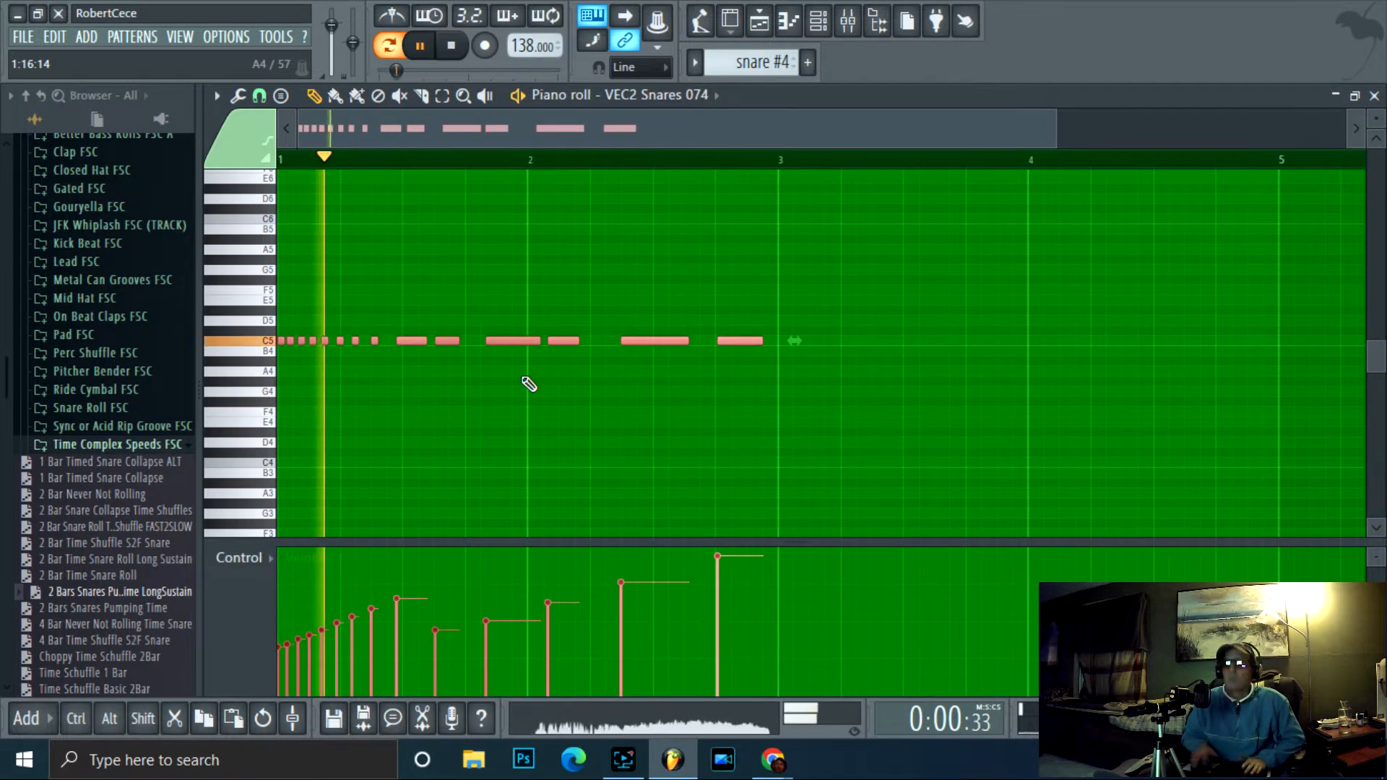
click(451, 46)
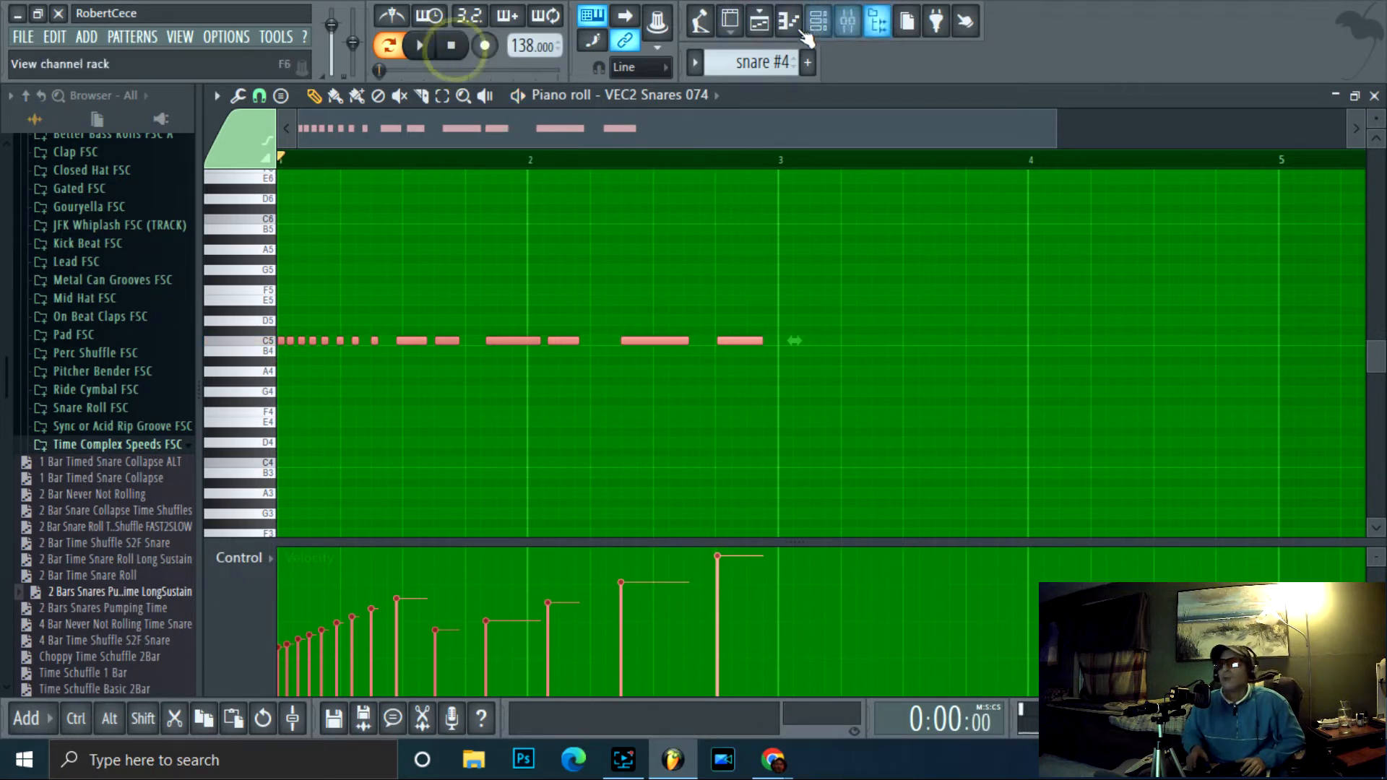
click(759, 23)
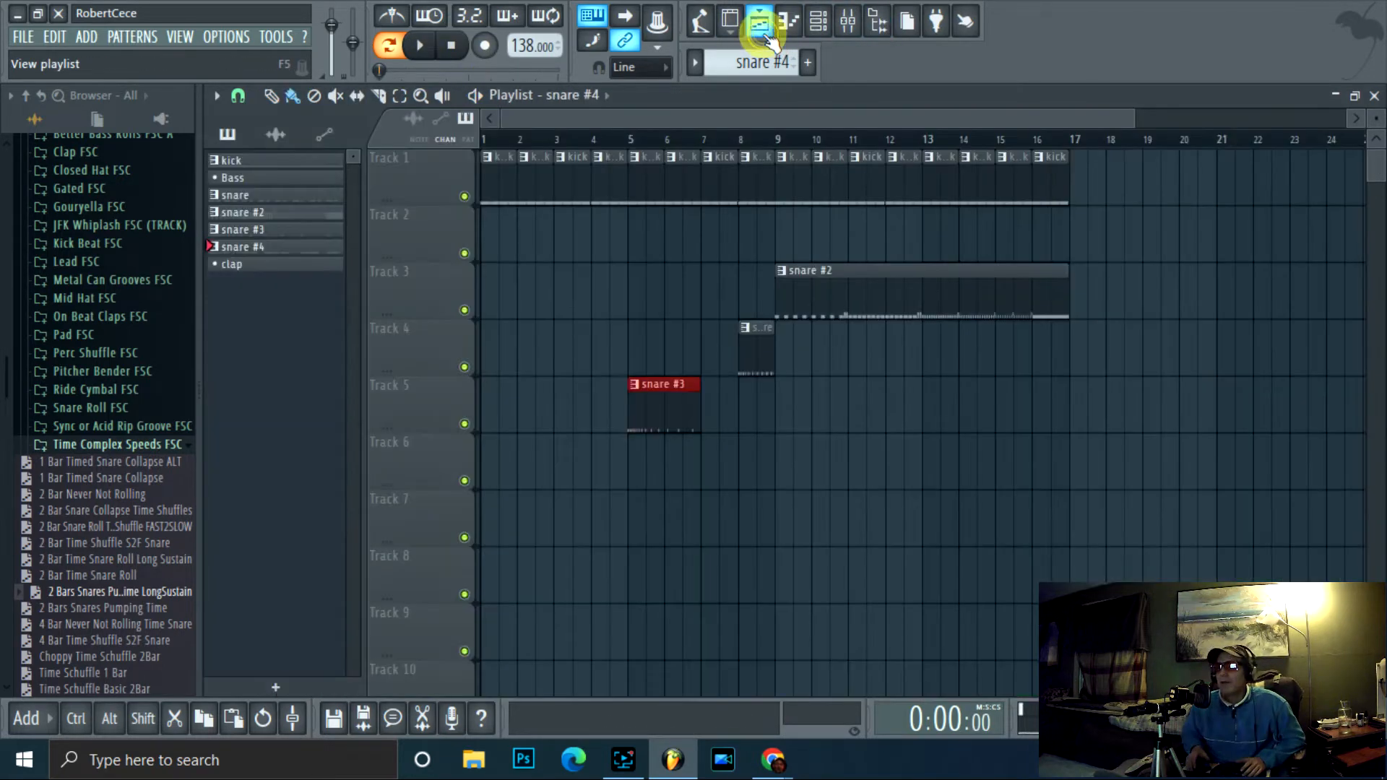
click(487, 414)
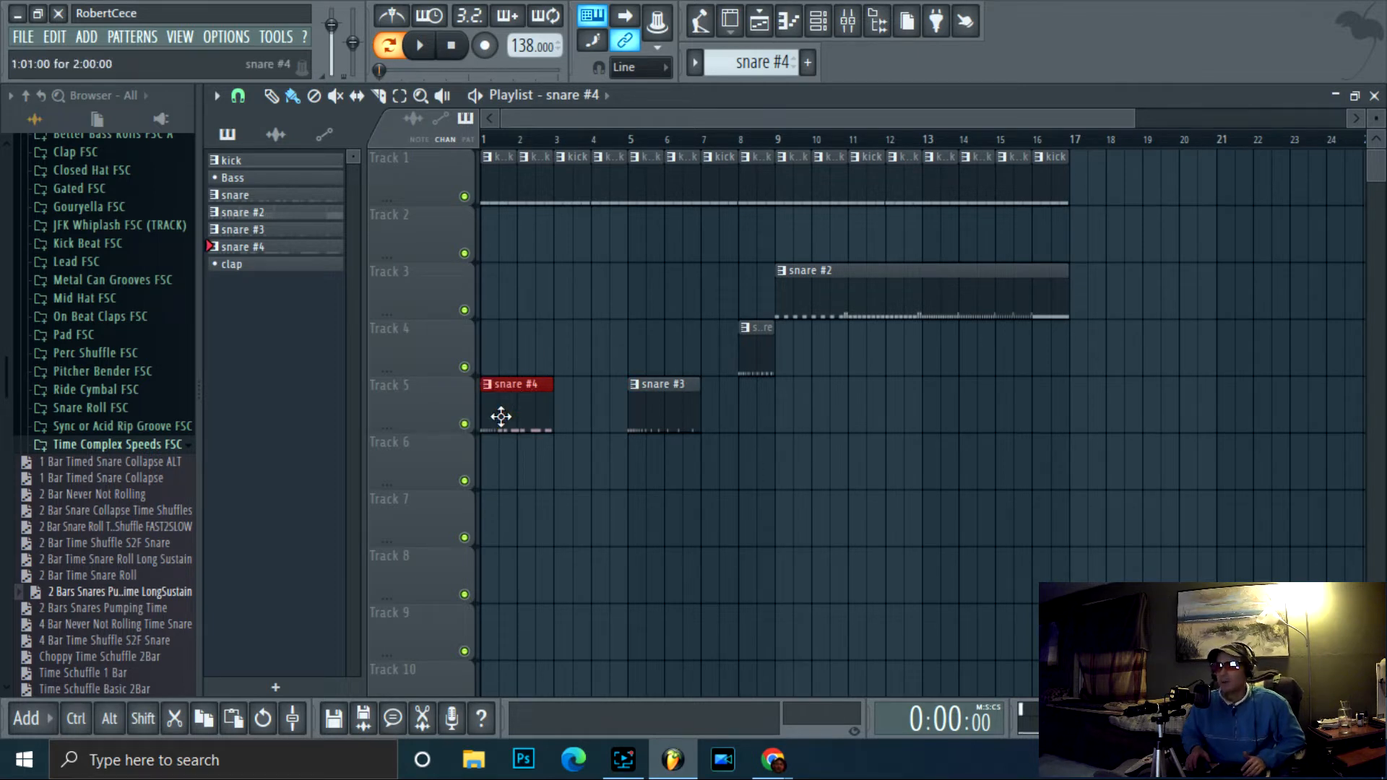
- Open the Bass pattern in the piano roll with Omnisphere [64bit] as the target channel
click(324, 179)
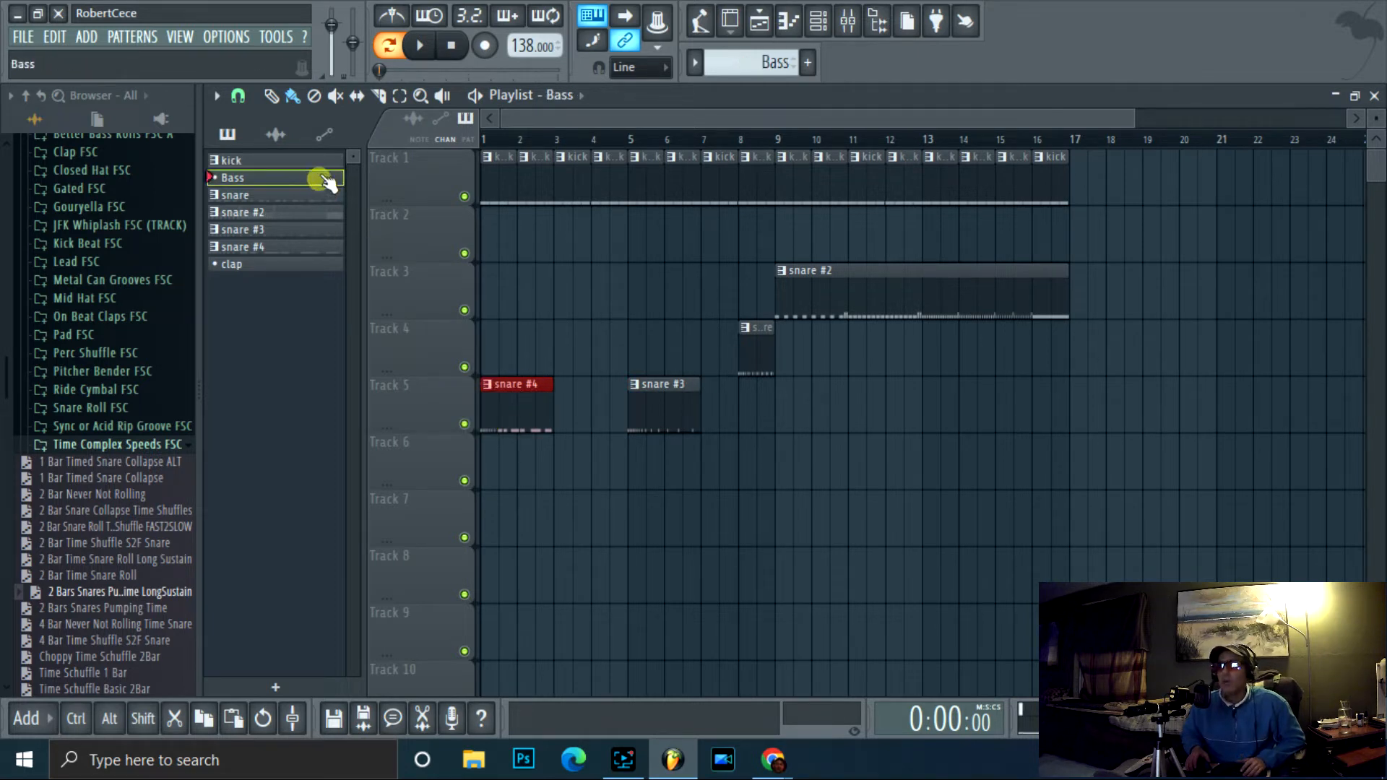
click(800, 29)
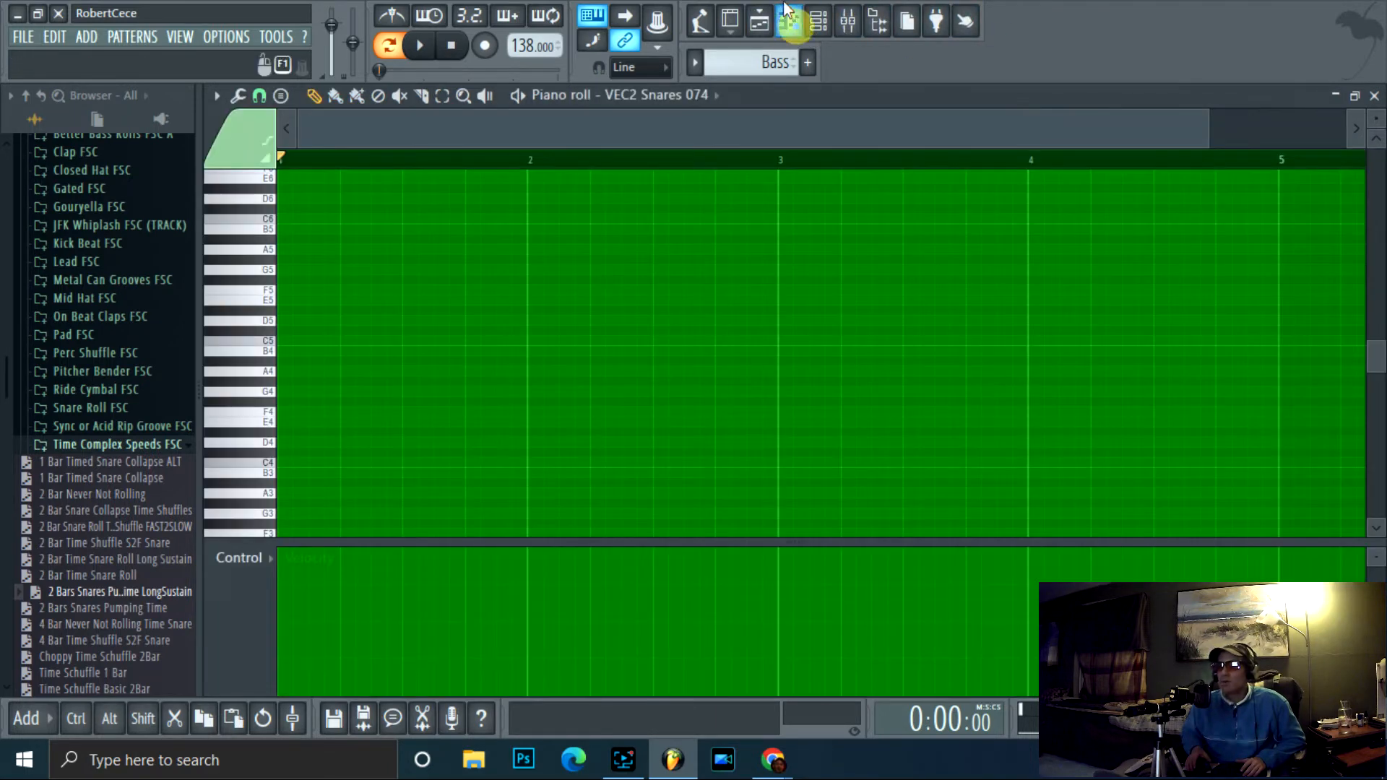
click(715, 96)
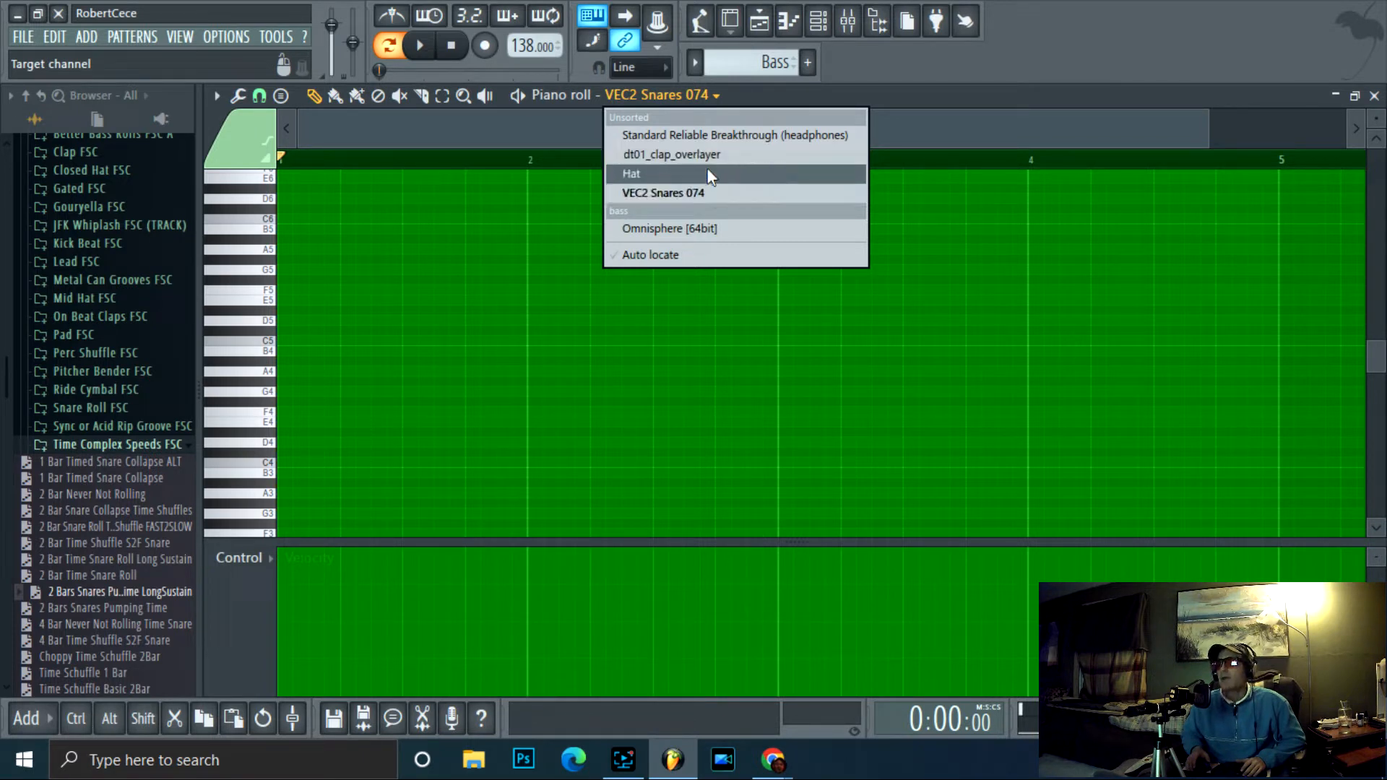
click(702, 235)
- Open the Better Bass Rolls FSC A folder in the browser and preview the Omnisphere bass sound with a few low notes
scroll(127, 275, up, 4)
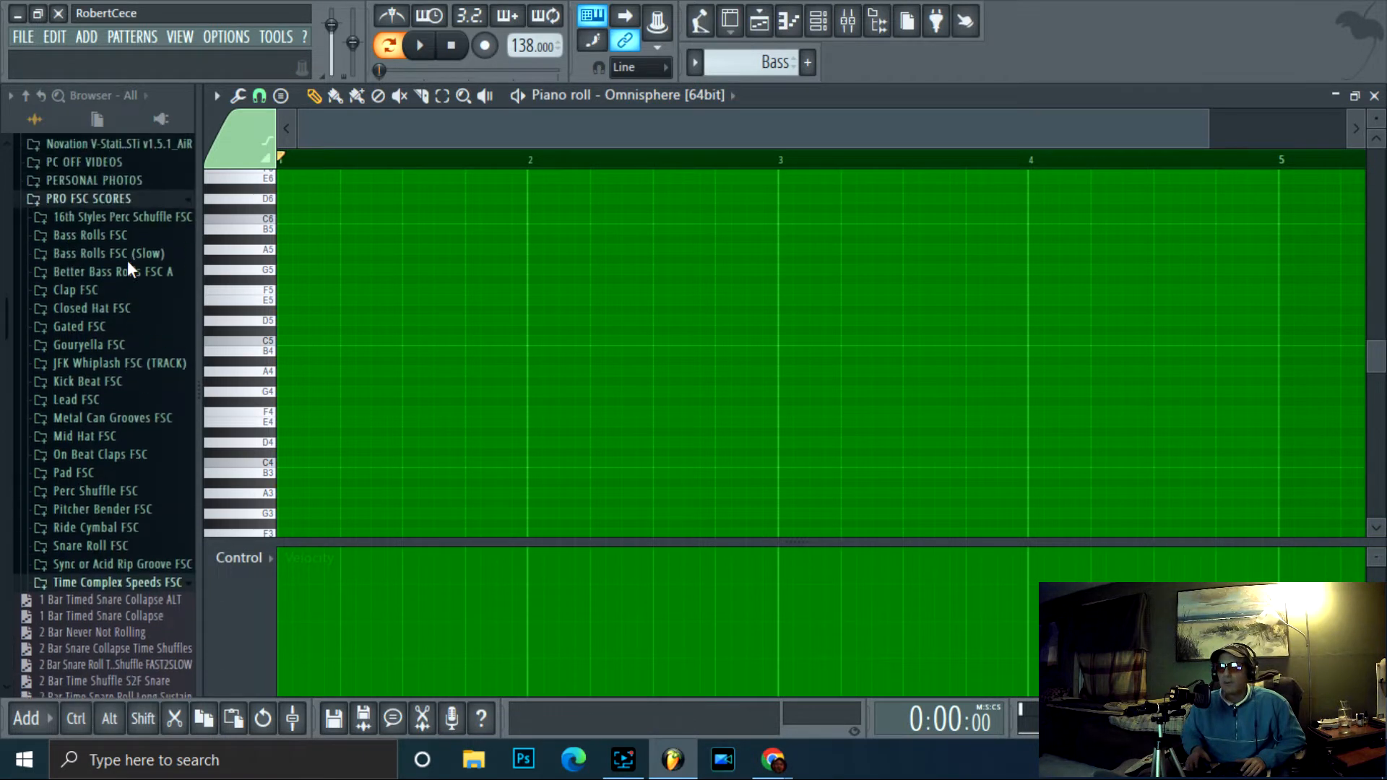
click(118, 329)
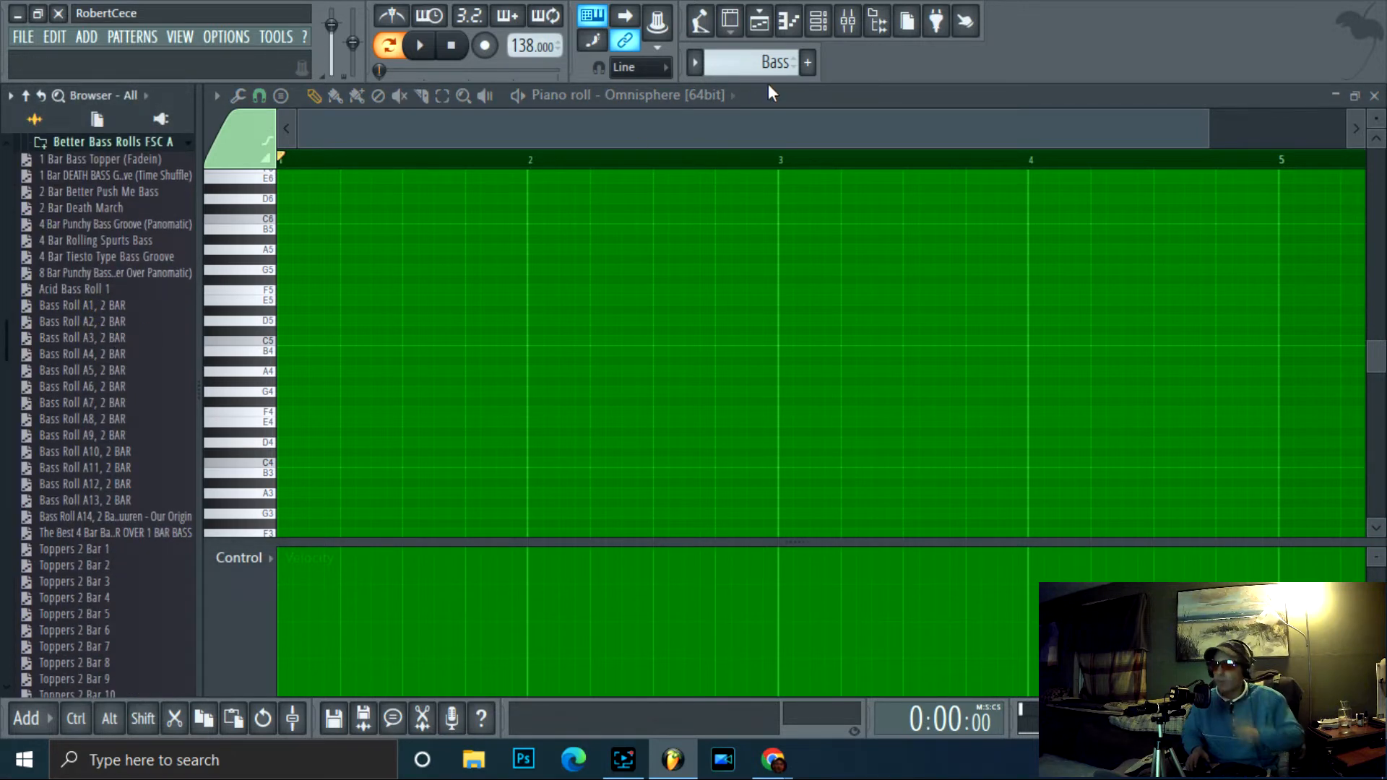
click(267, 401)
click(265, 472)
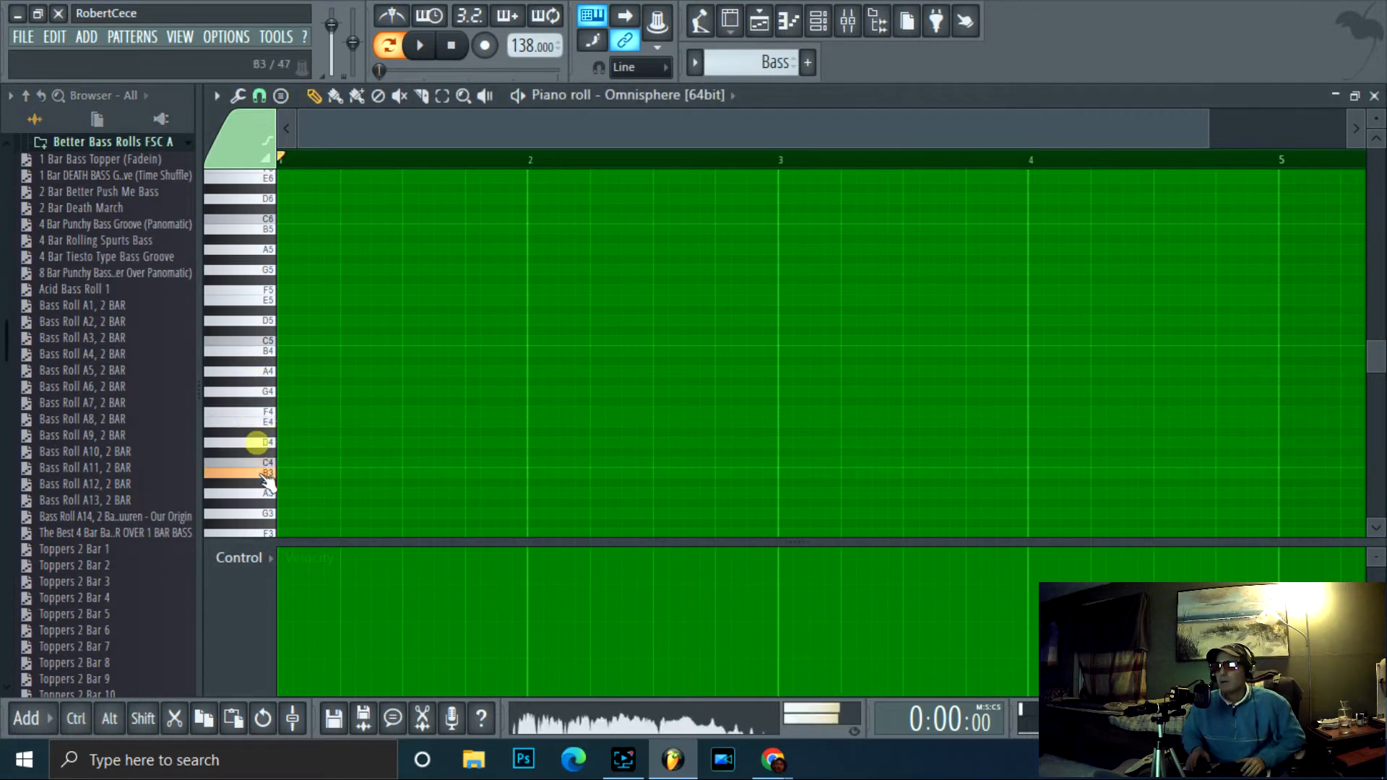
- Audition the Bass Roll A5, 2 BAR and Bass Roll A7, 2 BAR scores in the Bass pattern
drag(126, 371, 760, 325)
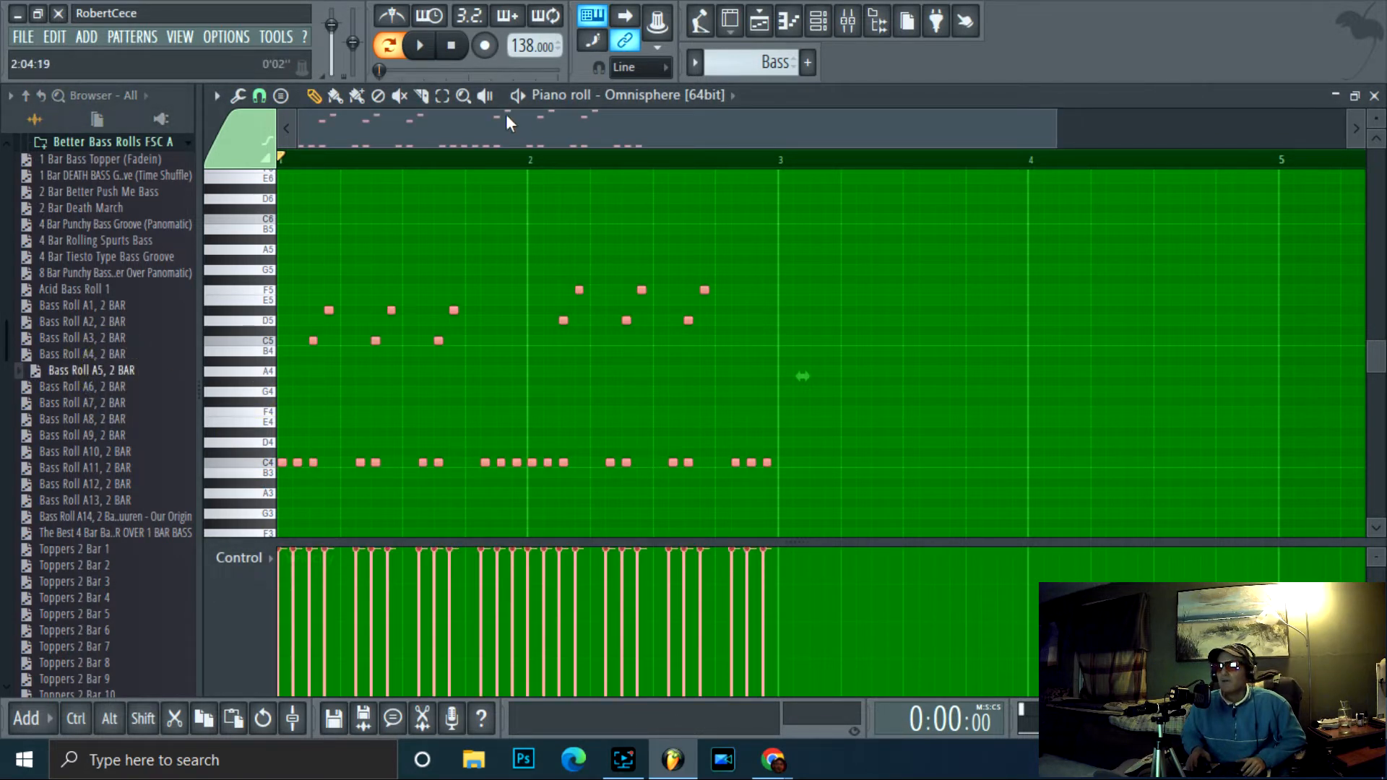
click(427, 52)
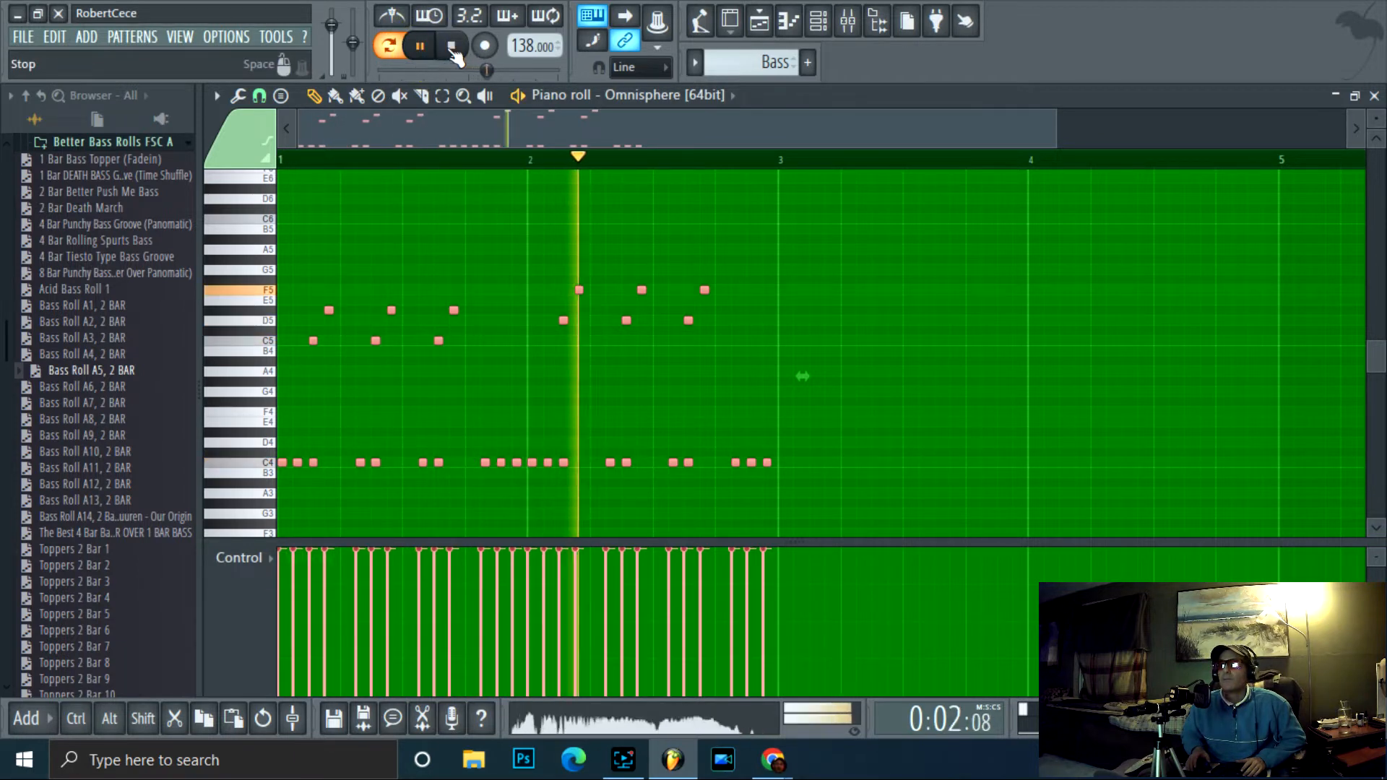
click(453, 48)
drag(130, 410, 528, 361)
key(space)
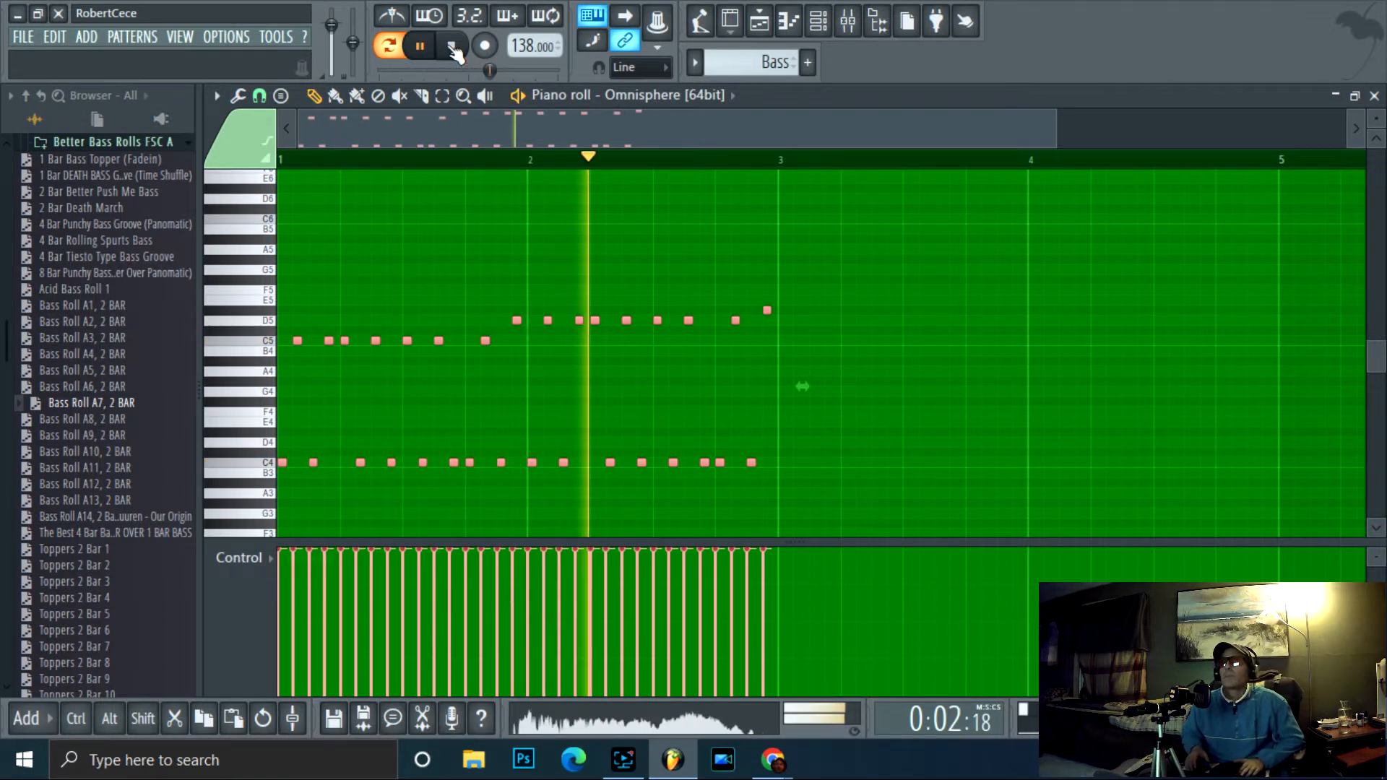
click(452, 47)
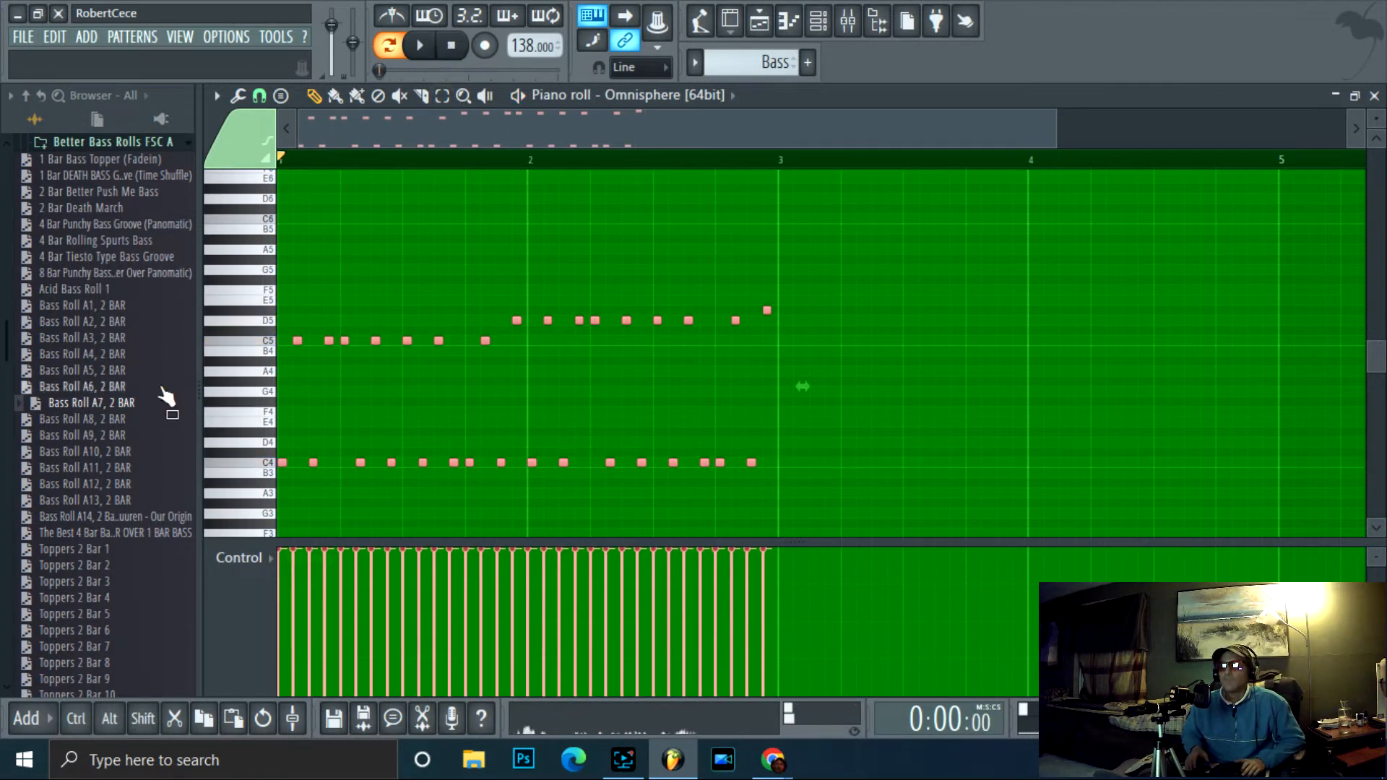
- Load the Bass Roll A11, 2 BAR score into the Bass pattern and play it through
drag(87, 468, 292, 426)
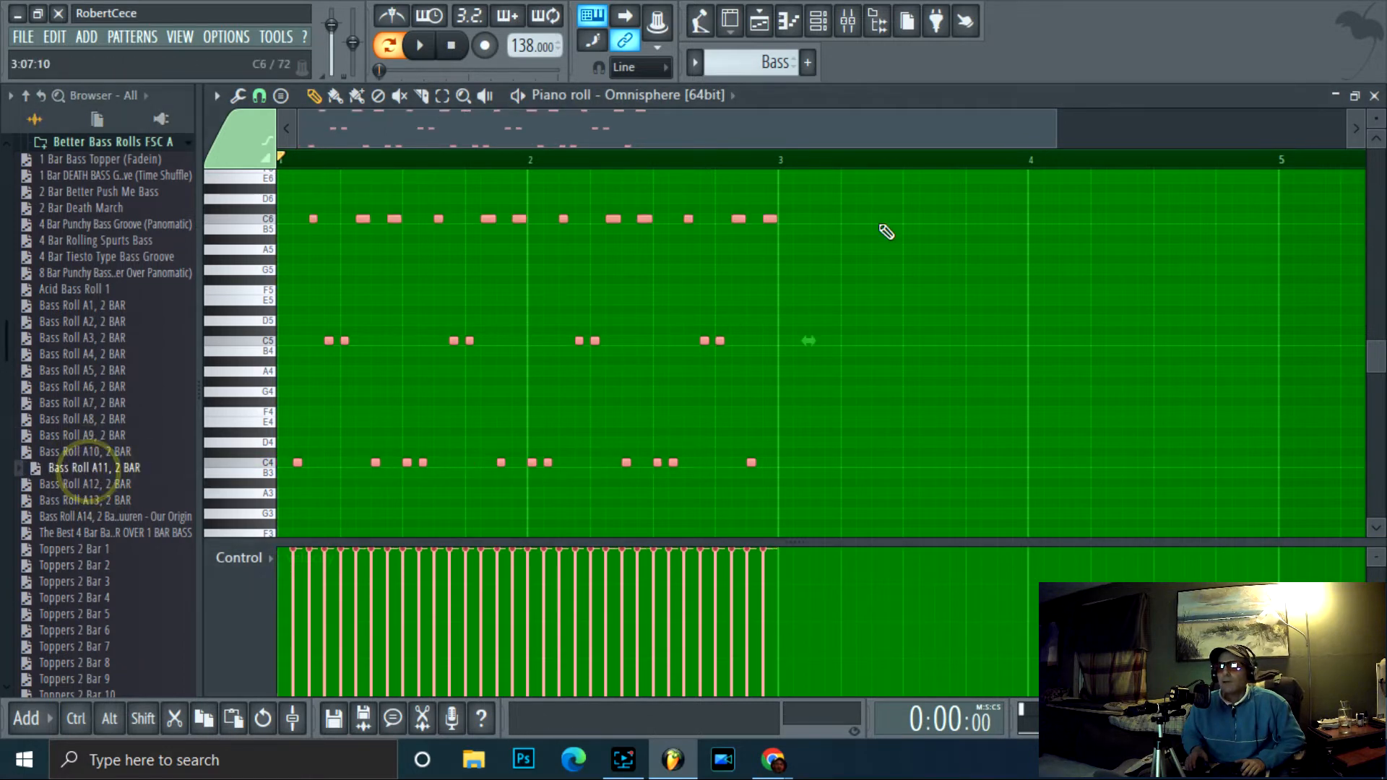
click(425, 58)
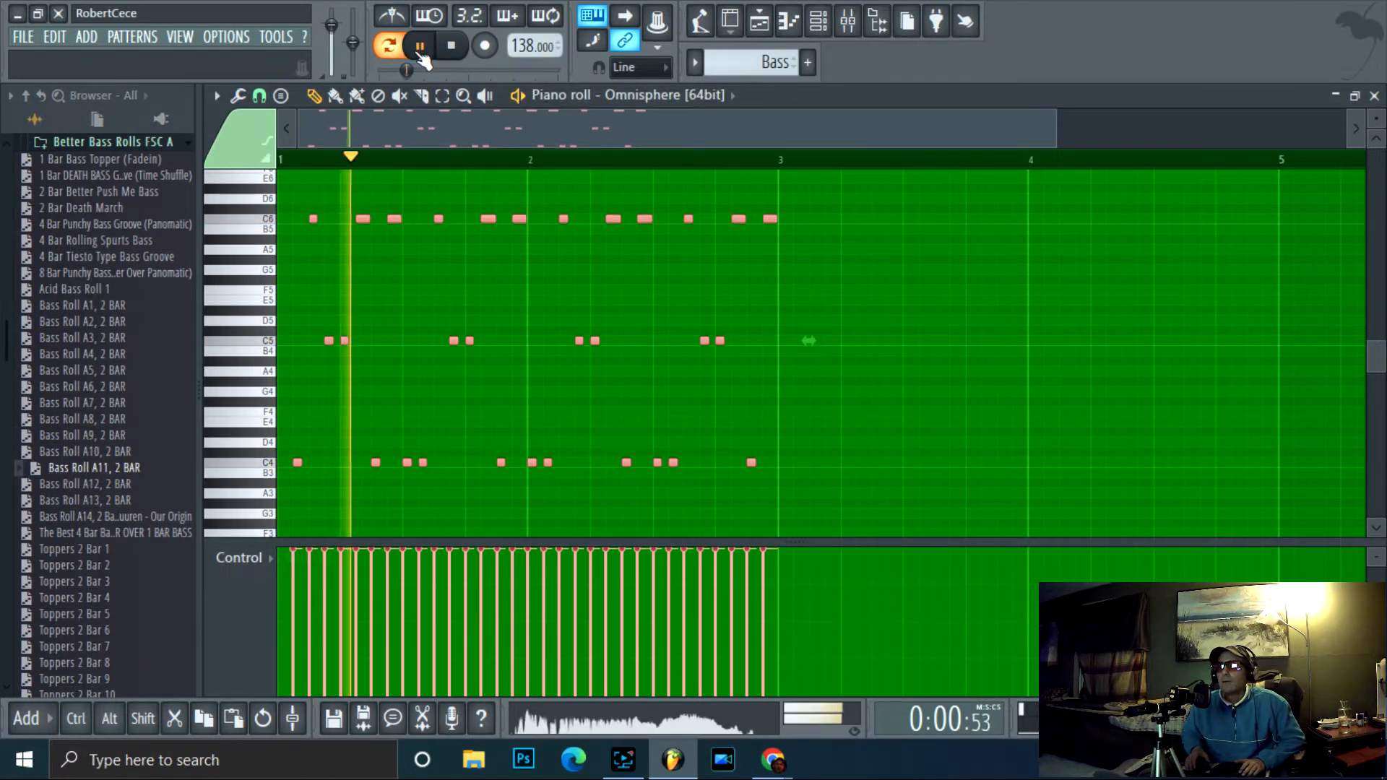
drag(1372, 116, 1371, 123)
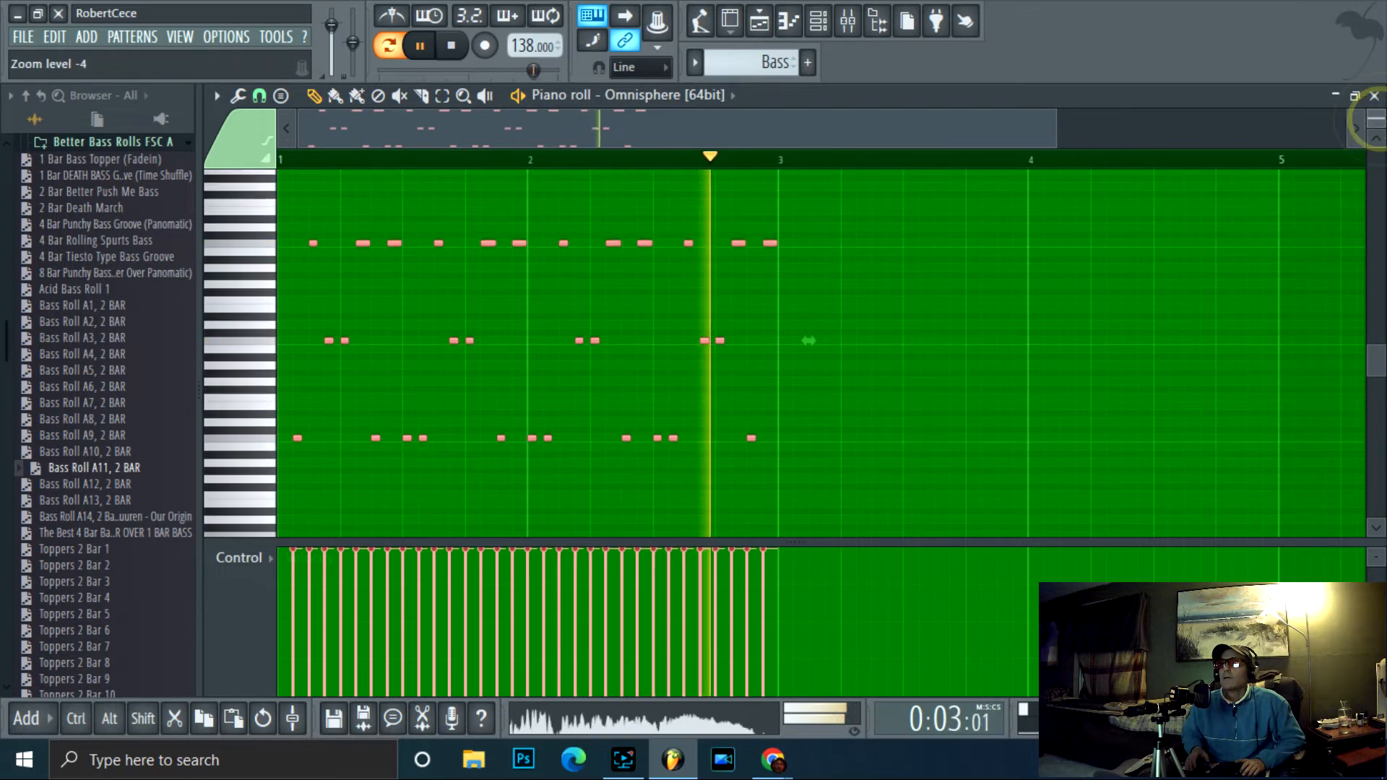
click(450, 44)
- Paint Bass pattern clips on Track 2 of the Playlist across bars 1 to 16 and start playback
click(760, 26)
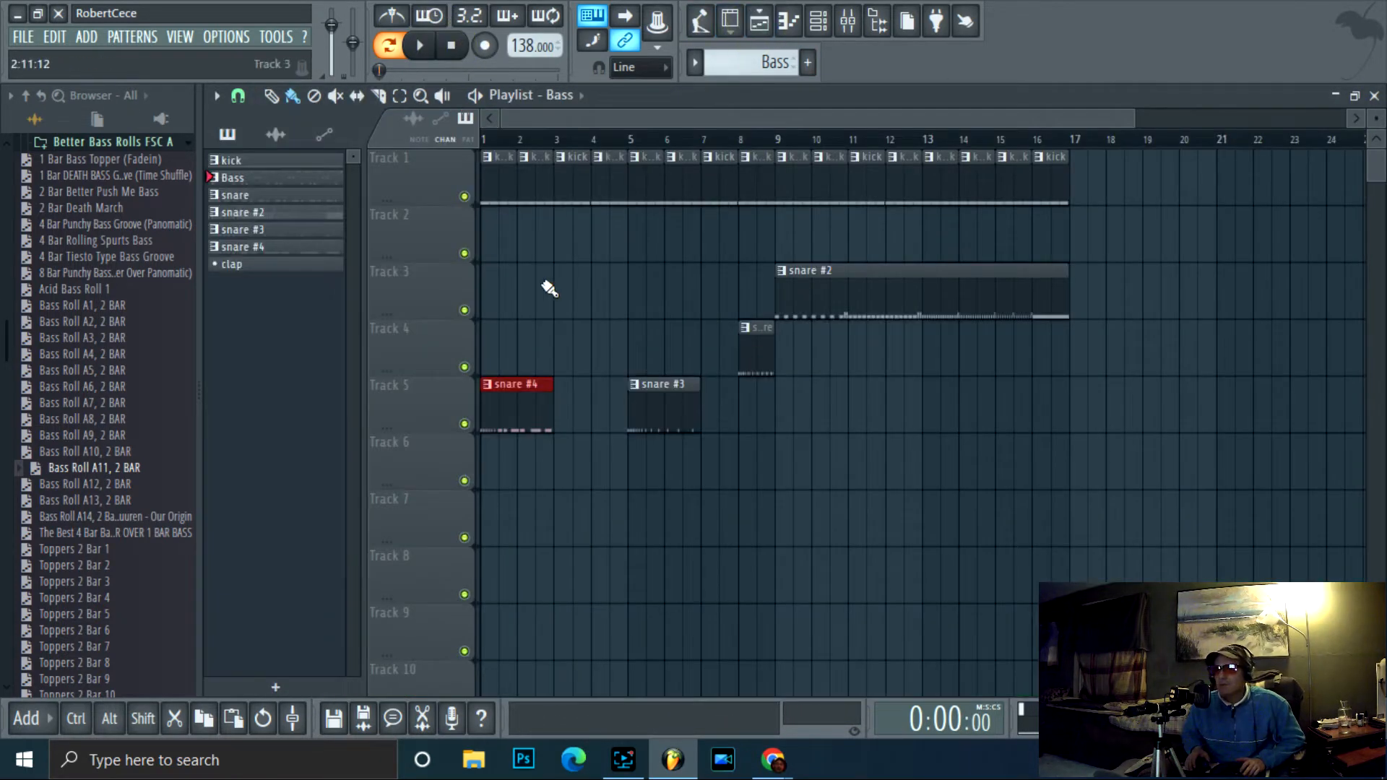
click(491, 234)
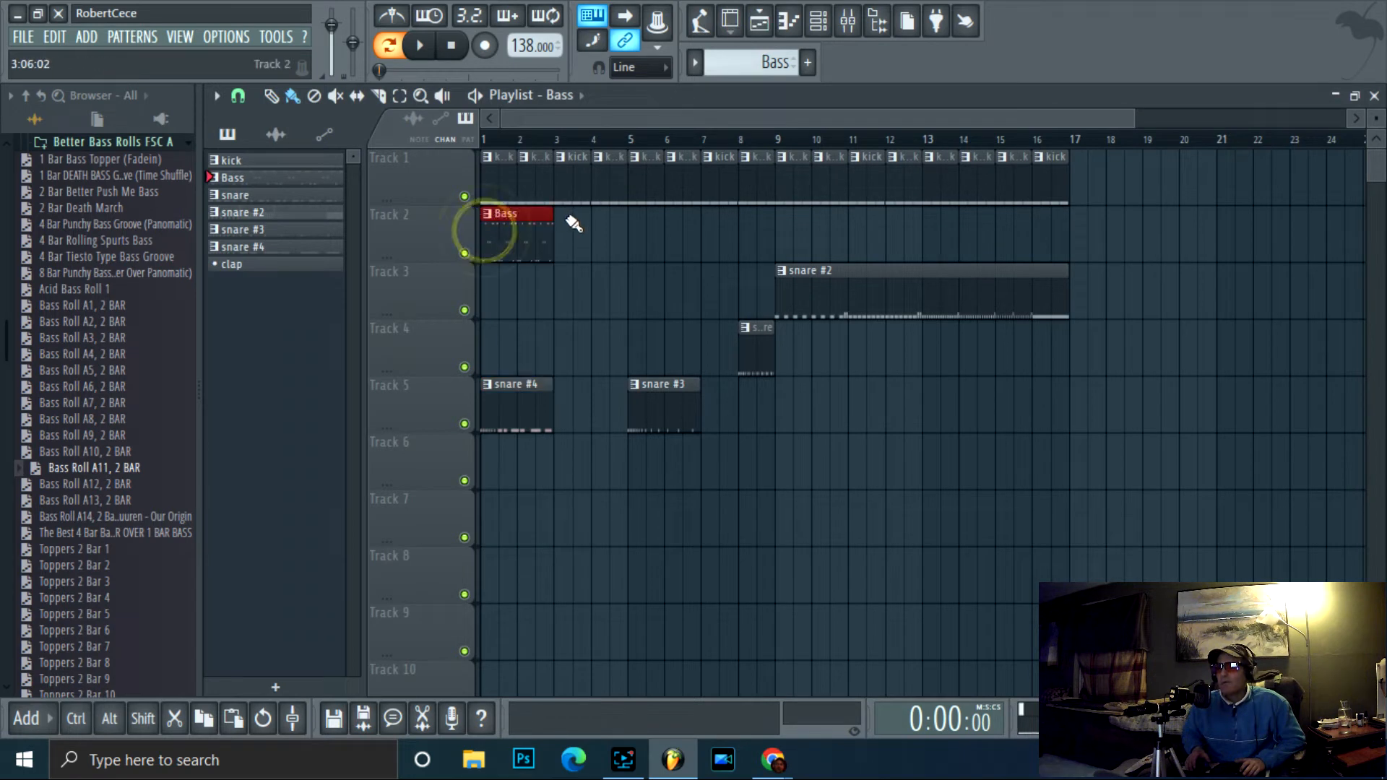
mouse_move(567, 229)
mouse_down()
mouse_move(904, 192)
mouse_move(1044, 200)
mouse_up()
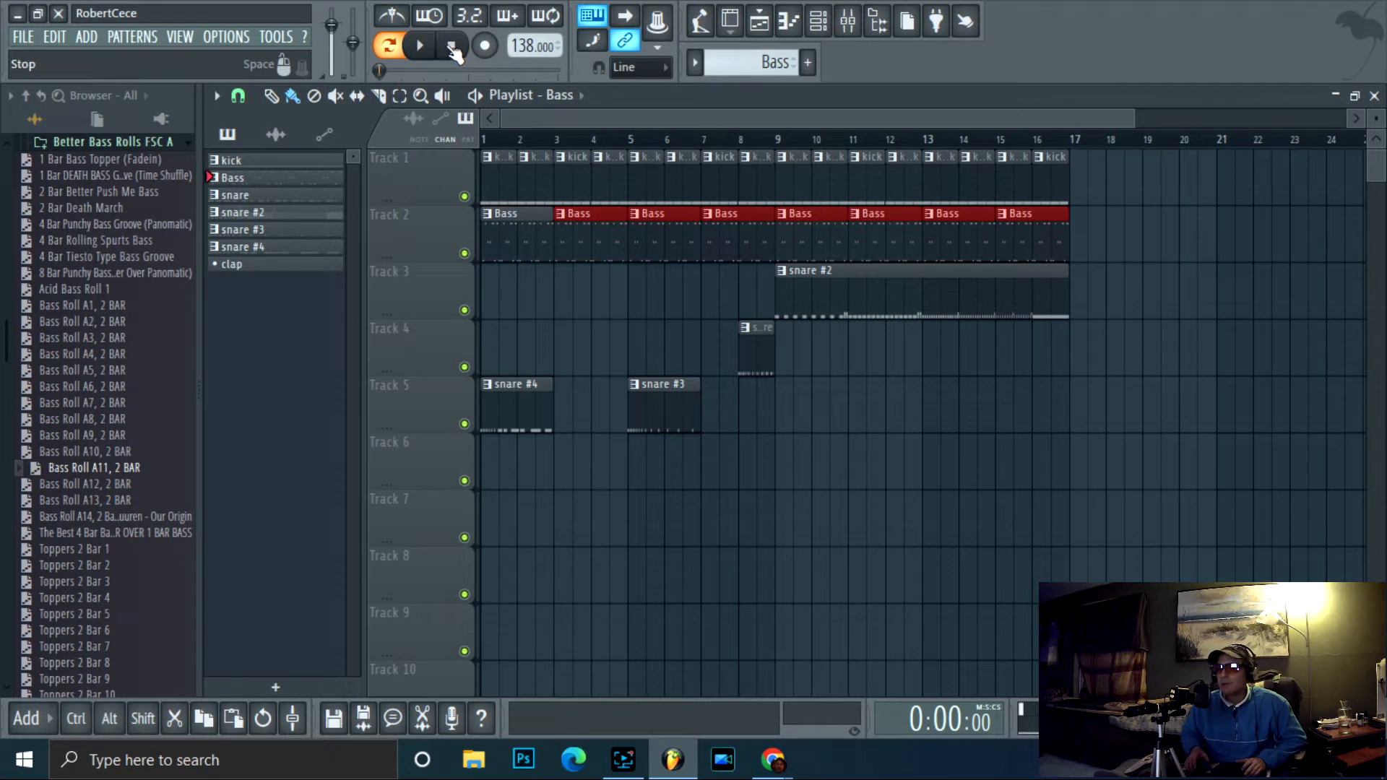
click(419, 45)
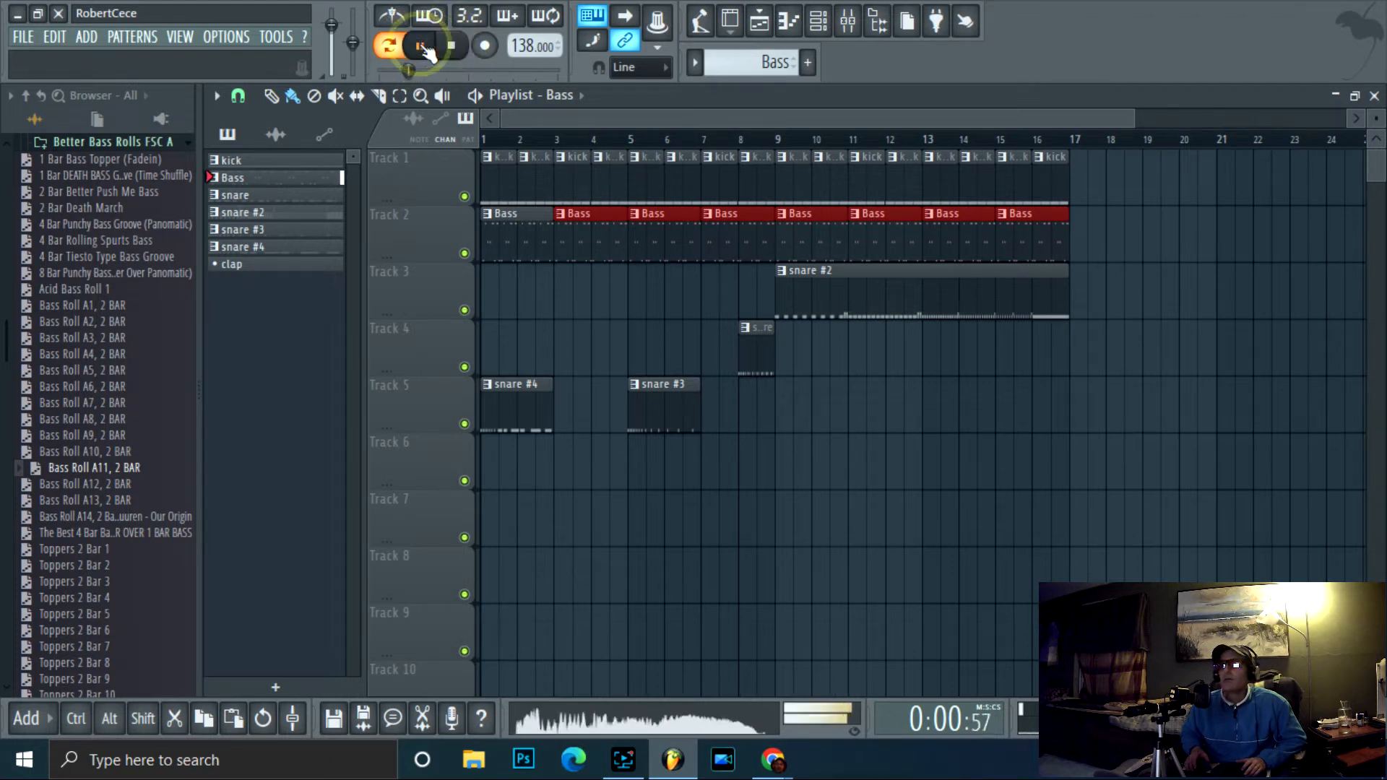
- Play the Playlist arrangement from the start in song mode, then stop playback
click(452, 45)
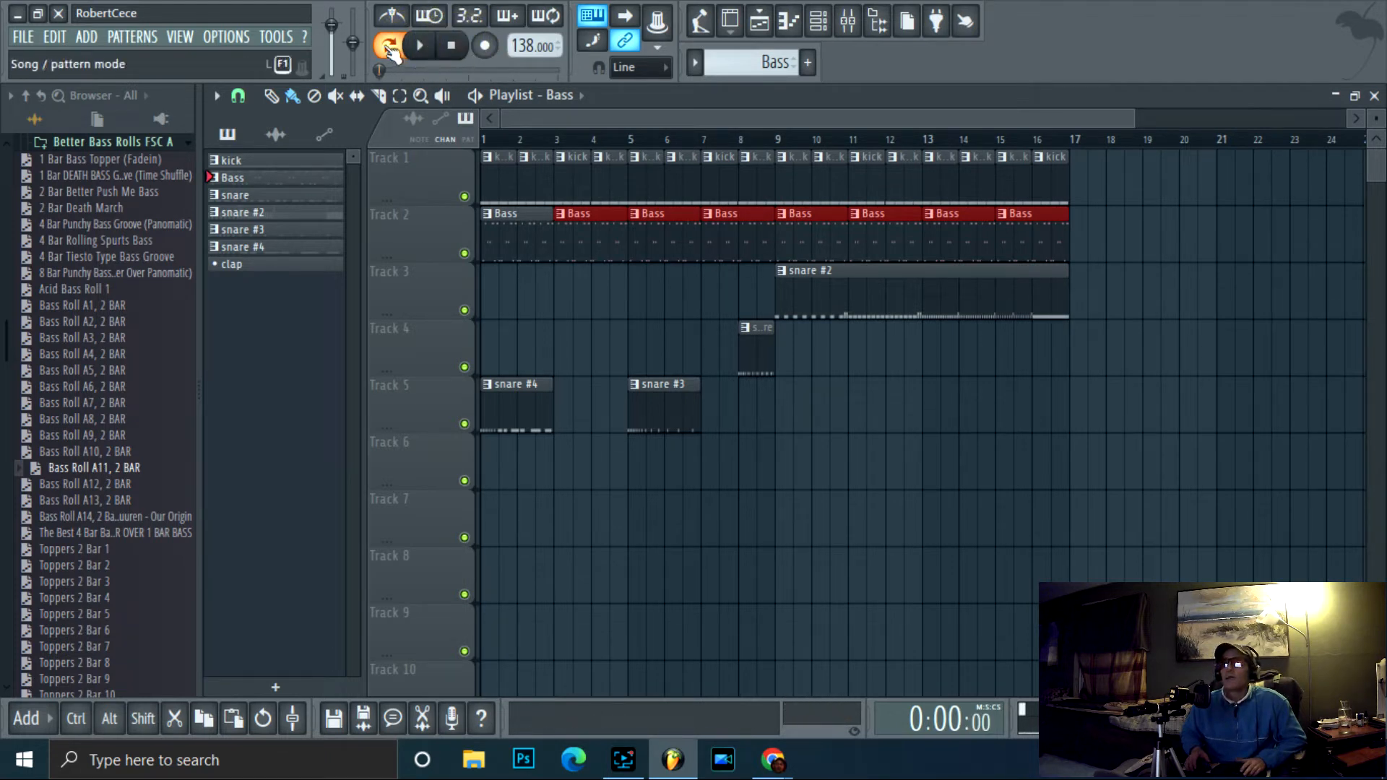
click(386, 46)
key(space)
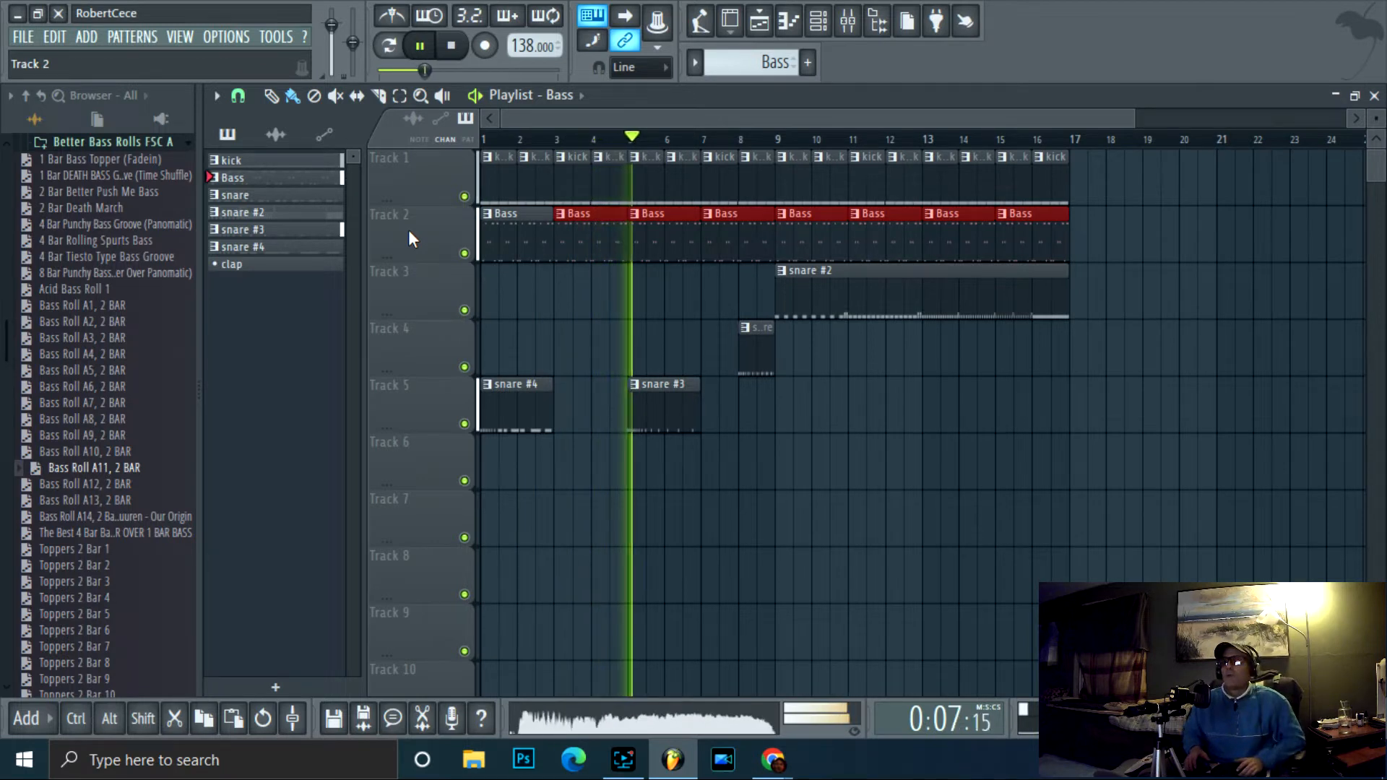
click(453, 47)
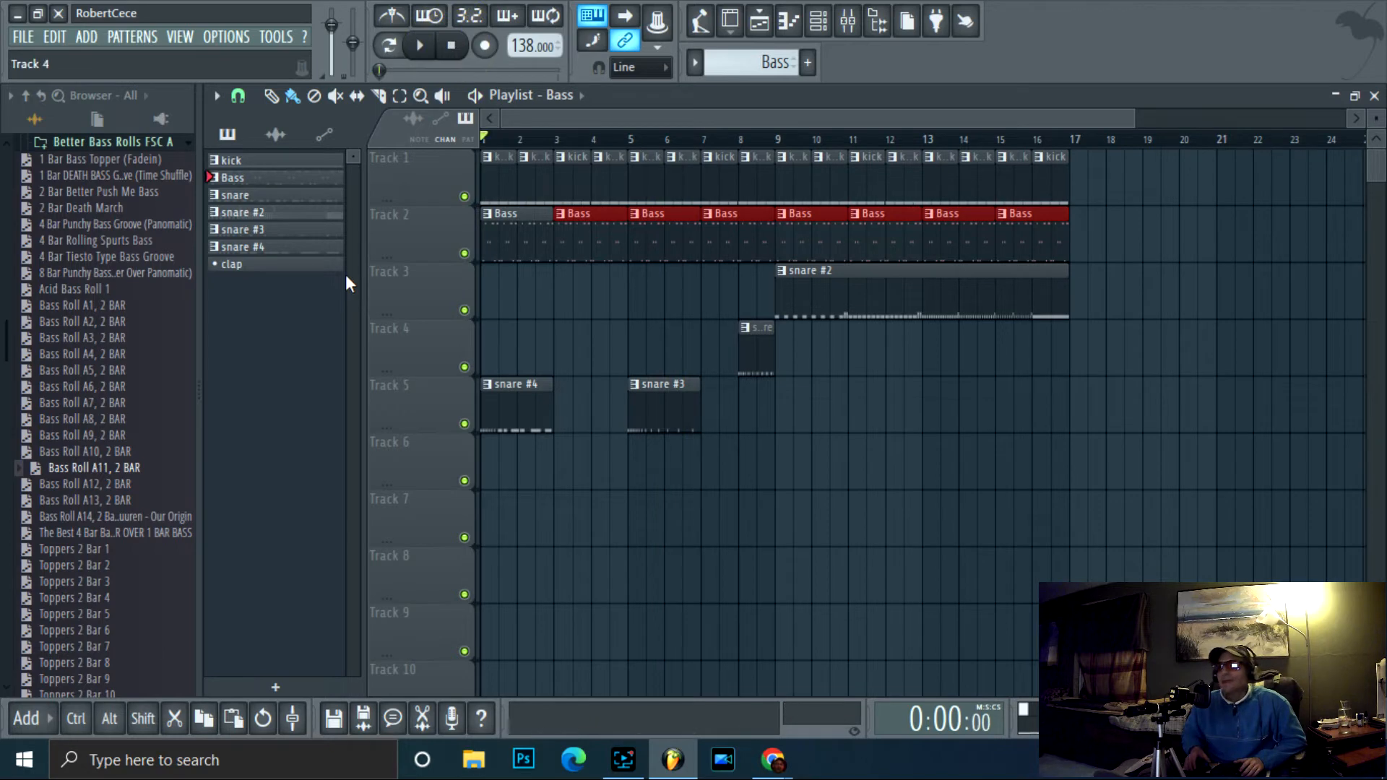
- Select the snare #3 pattern and lower the volume of the VEC2 Snares 074 channel
click(331, 230)
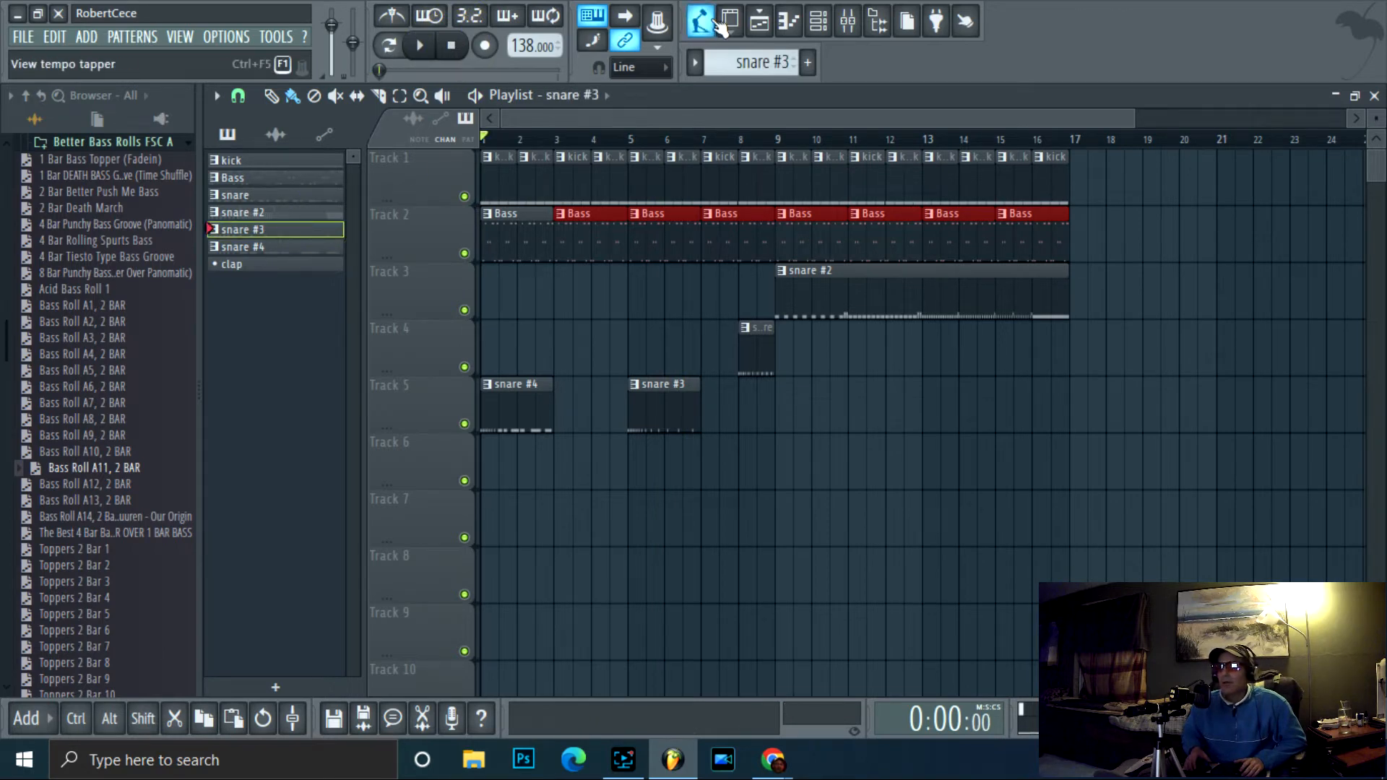
click(792, 23)
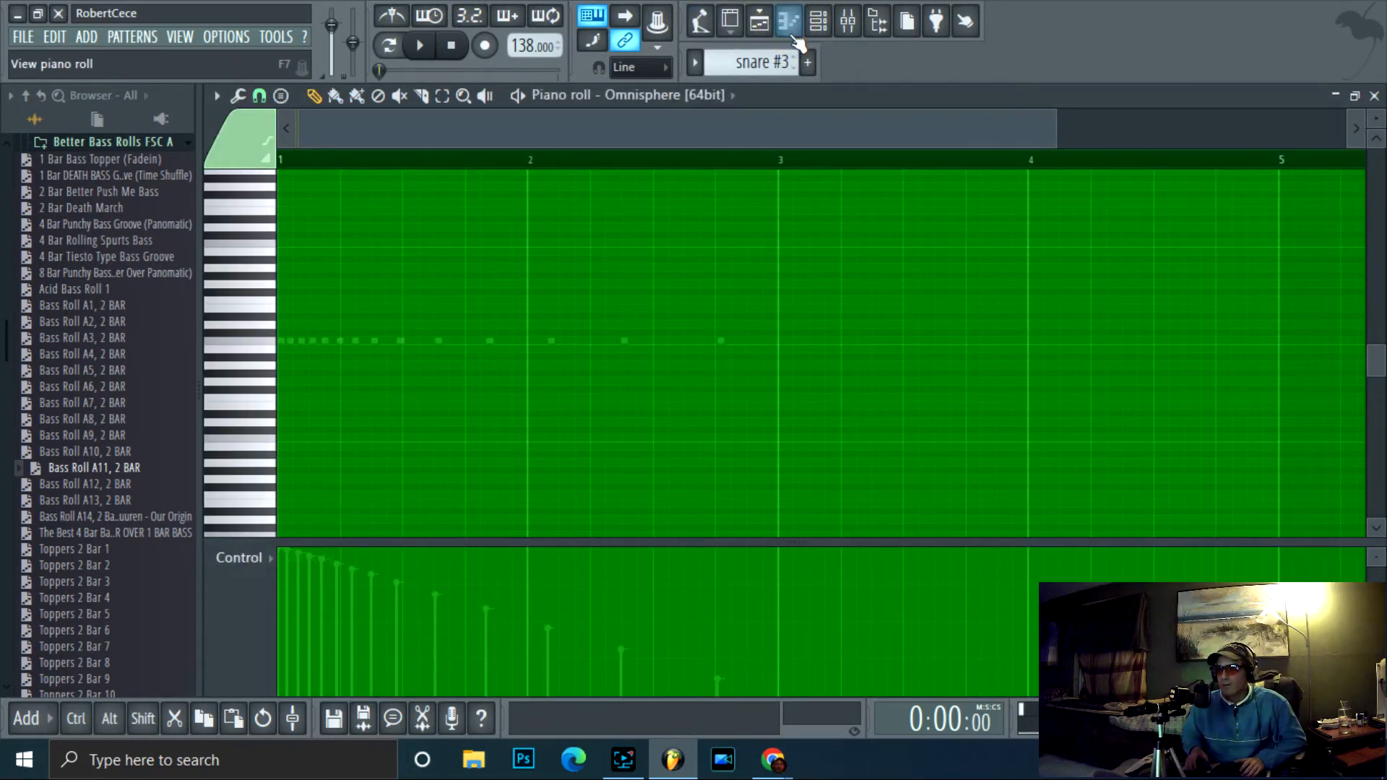
click(764, 31)
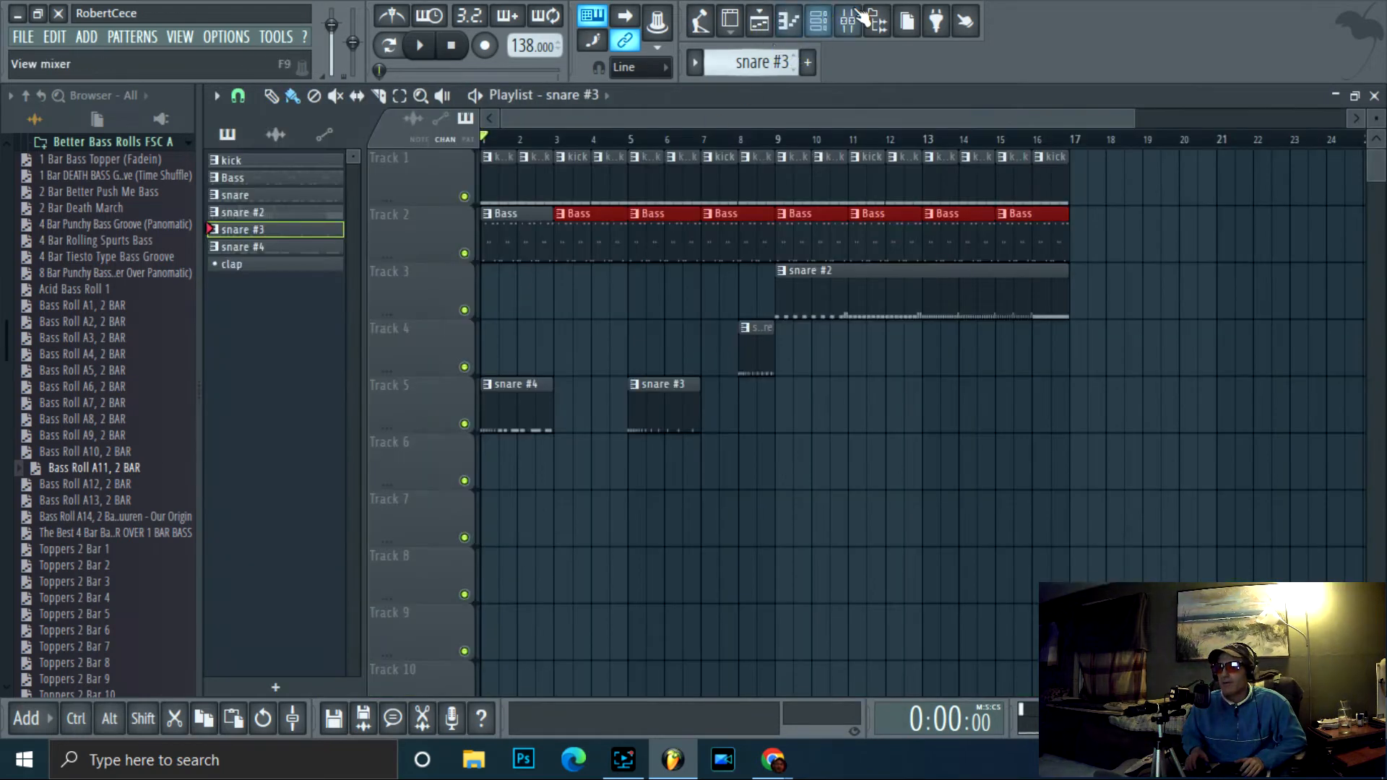
click(818, 22)
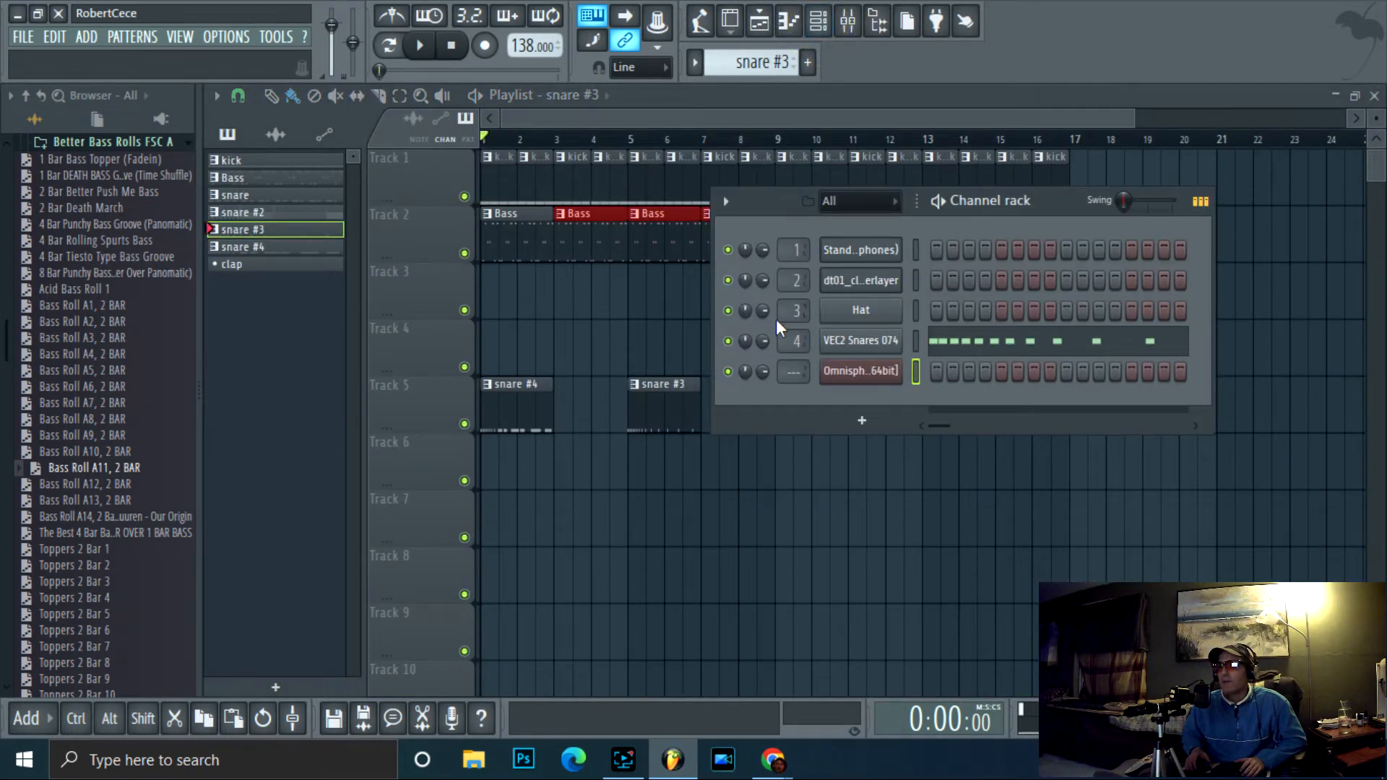
drag(762, 340, 762, 365)
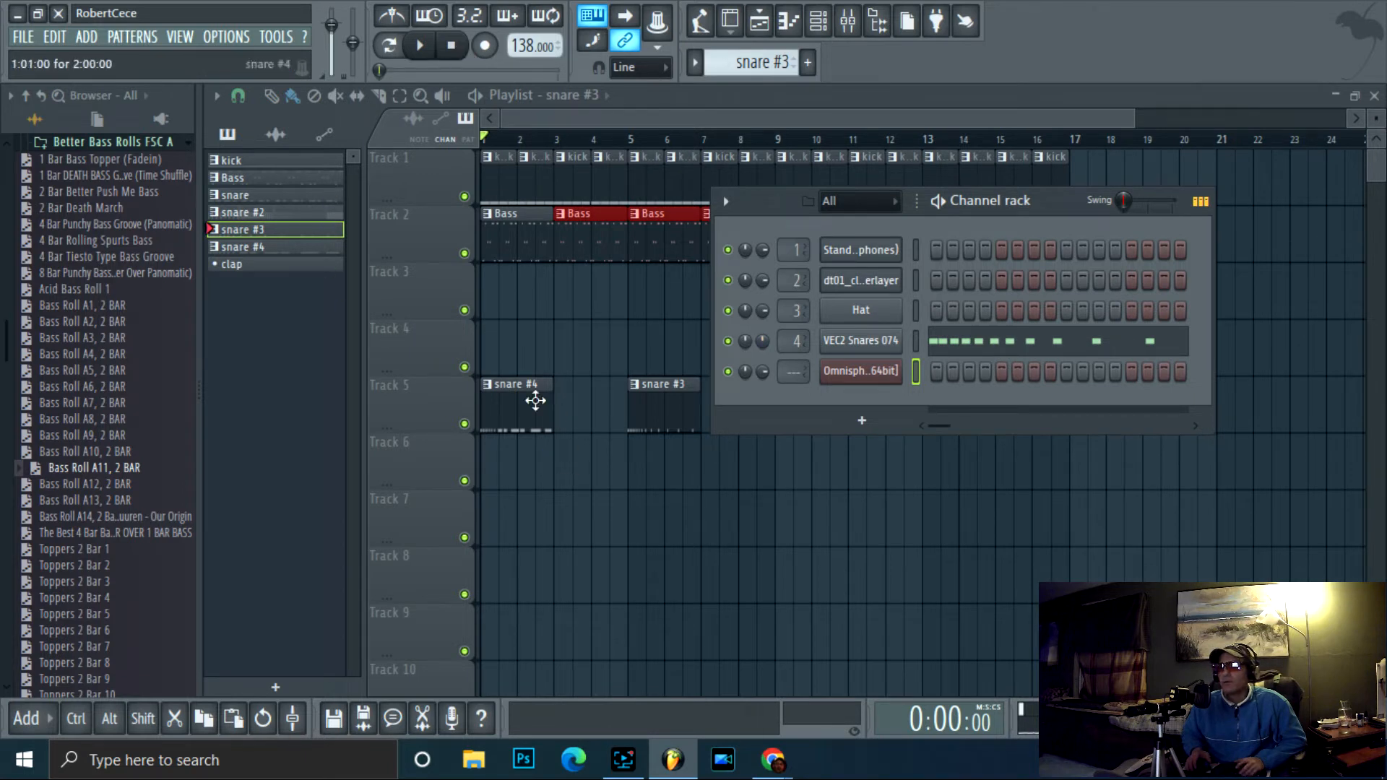
- Slice the snare #4 clip on Track 5 at bar 2 and move its second half to bar 3
click(379, 96)
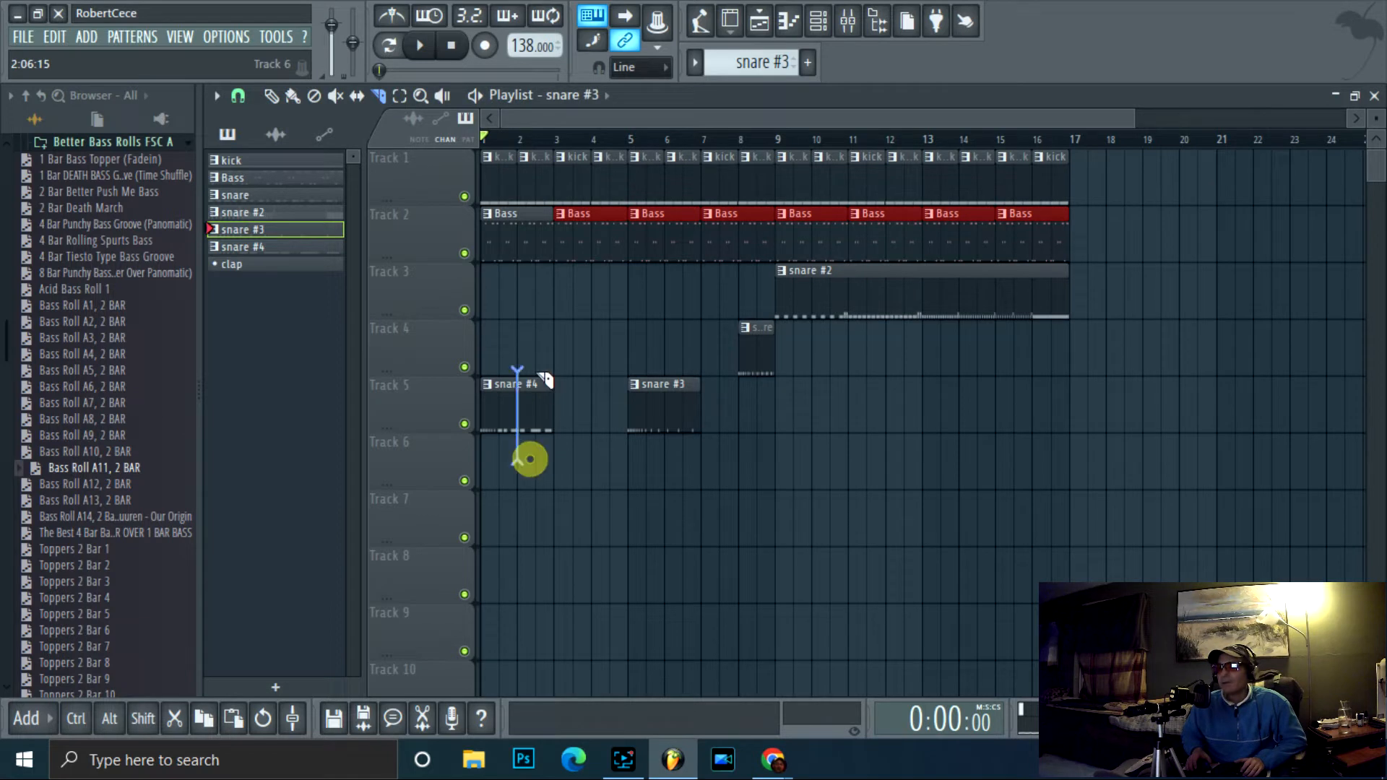
drag(517, 459, 517, 463)
click(293, 96)
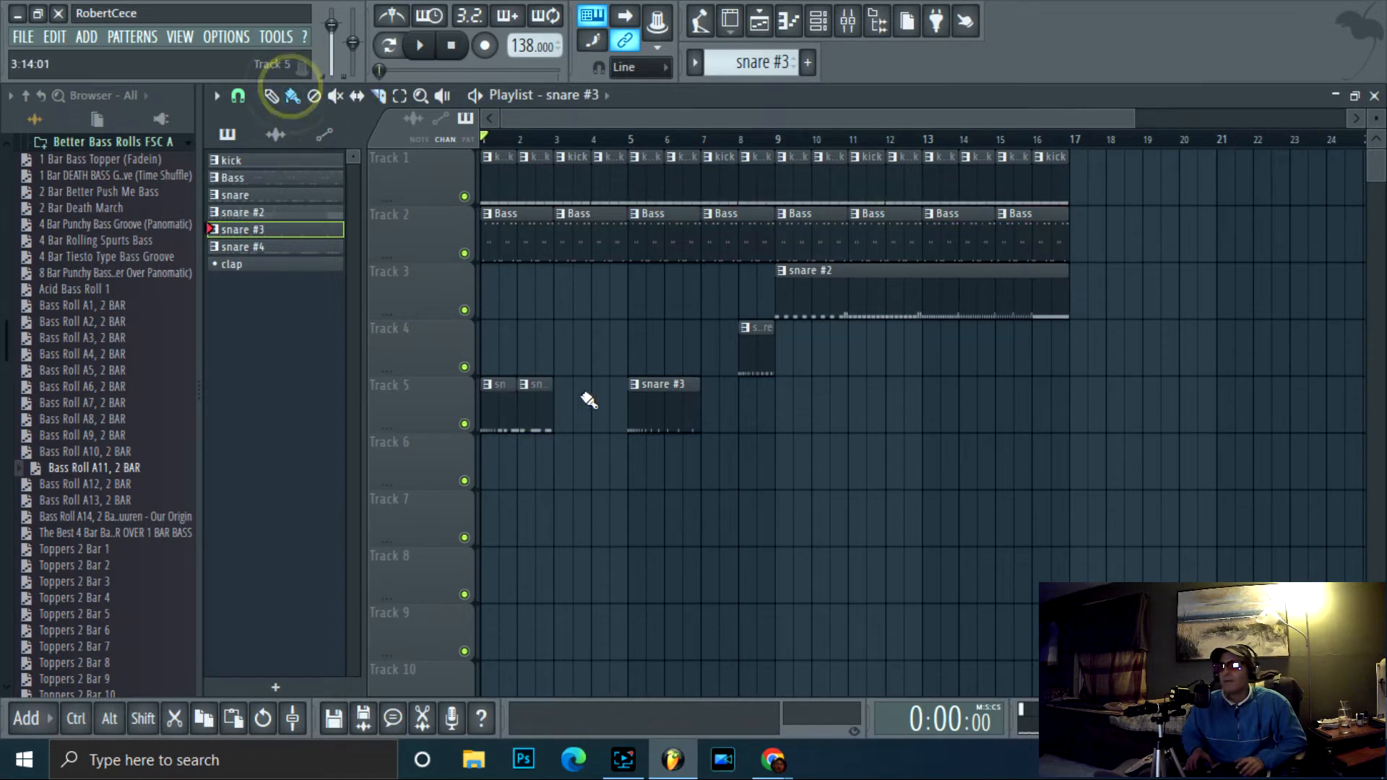
drag(527, 409, 572, 413)
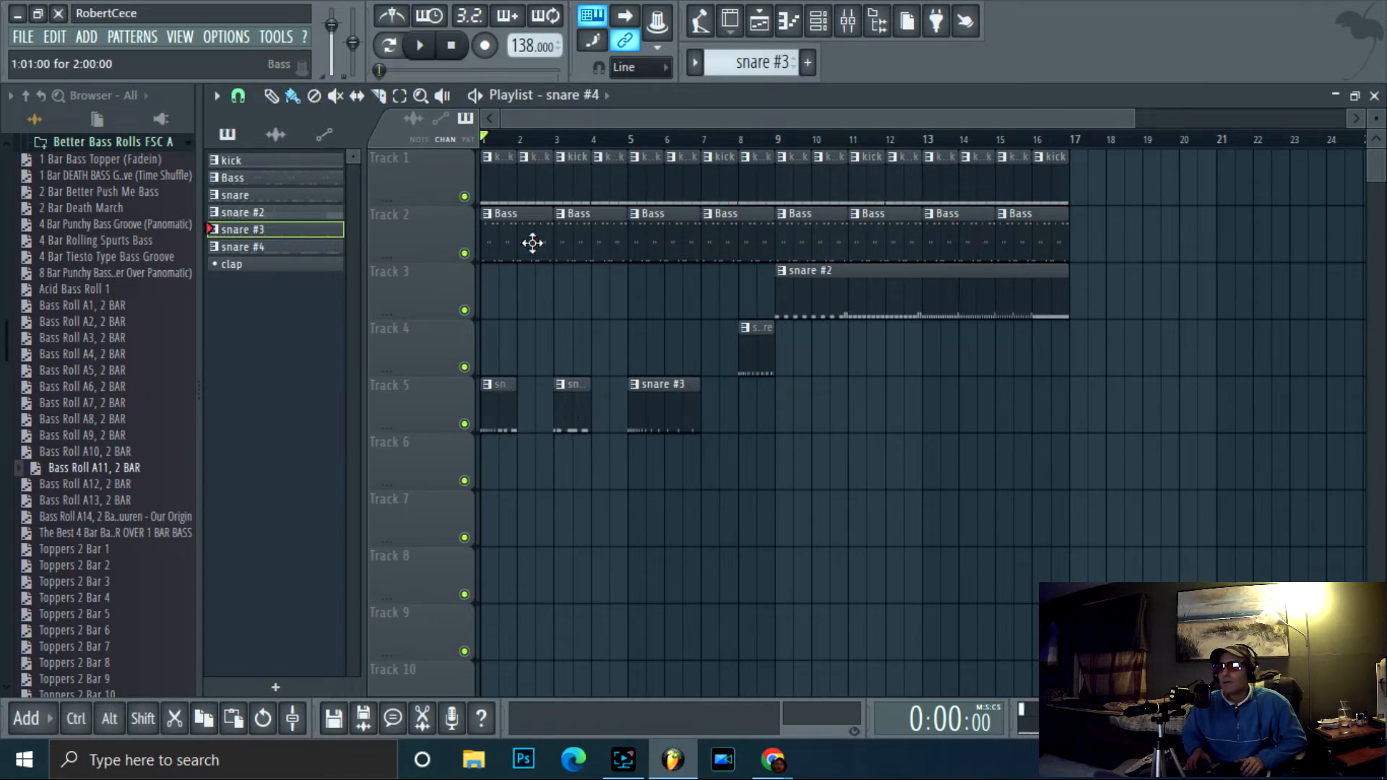
- Select the clap pattern and show the dt01_clap_overlayer channel in the Piano roll
click(307, 265)
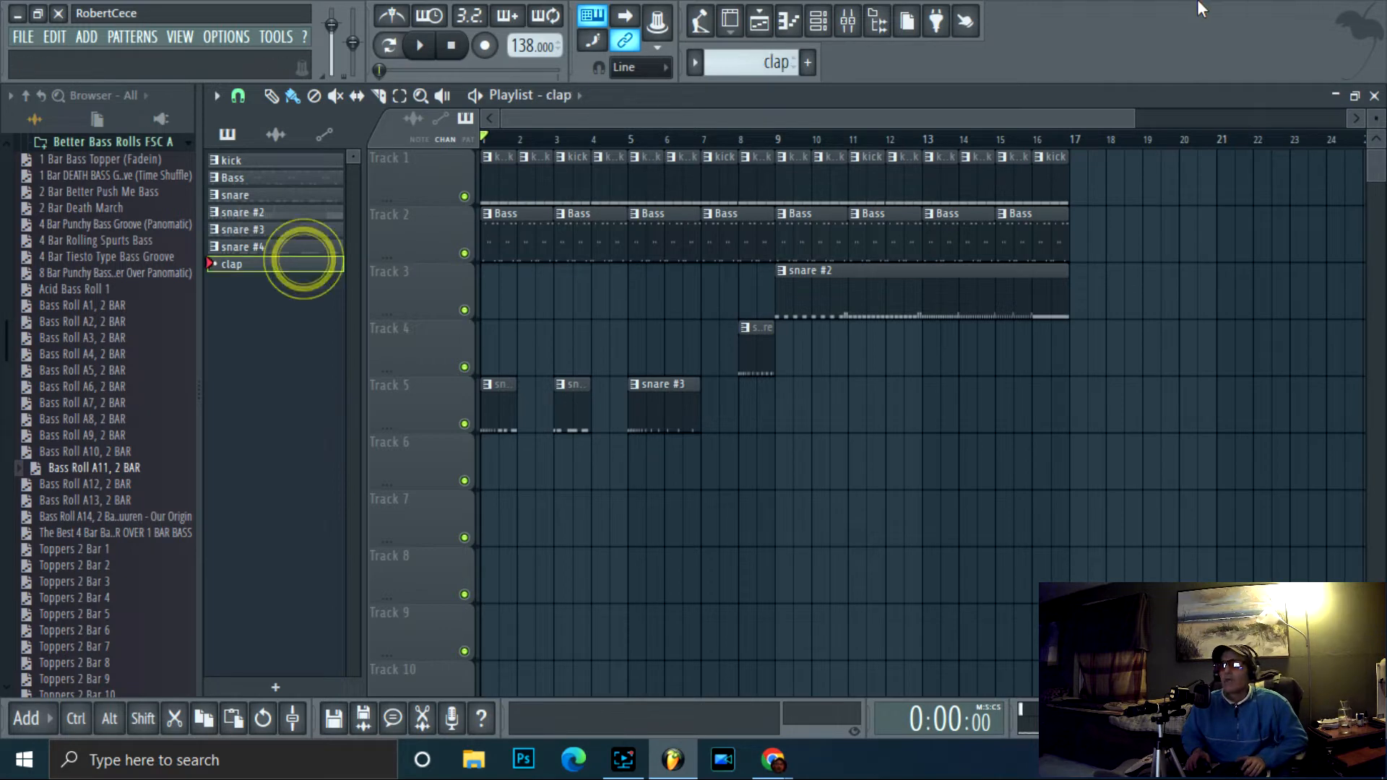
click(794, 28)
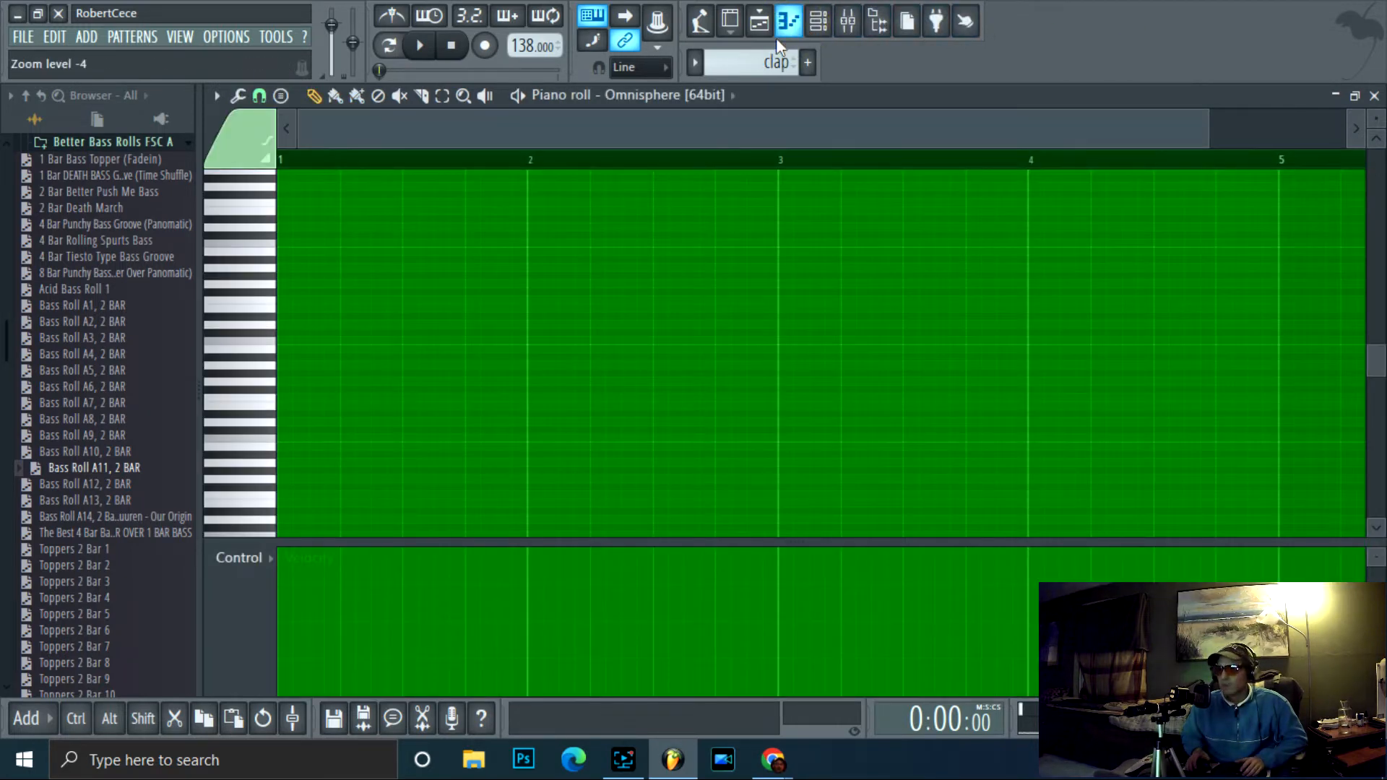
click(731, 96)
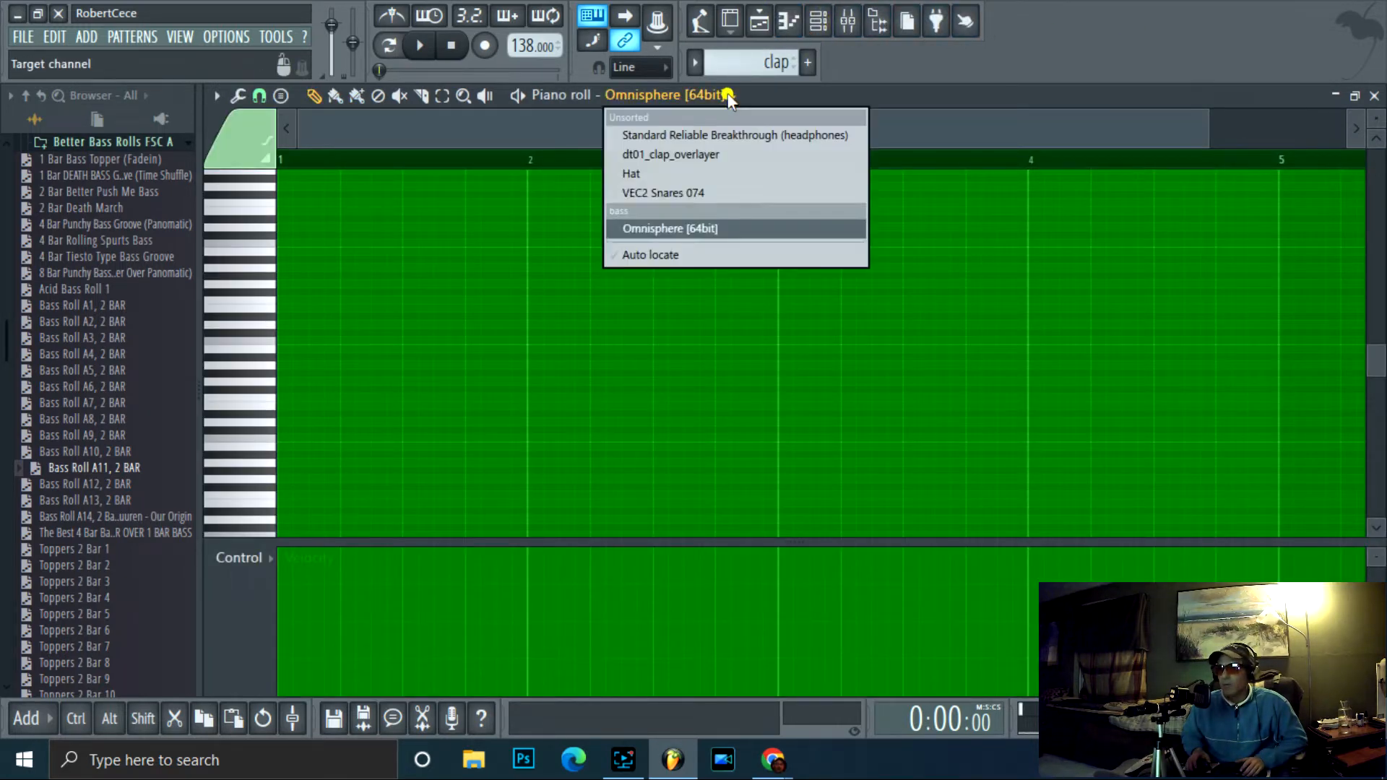
click(752, 153)
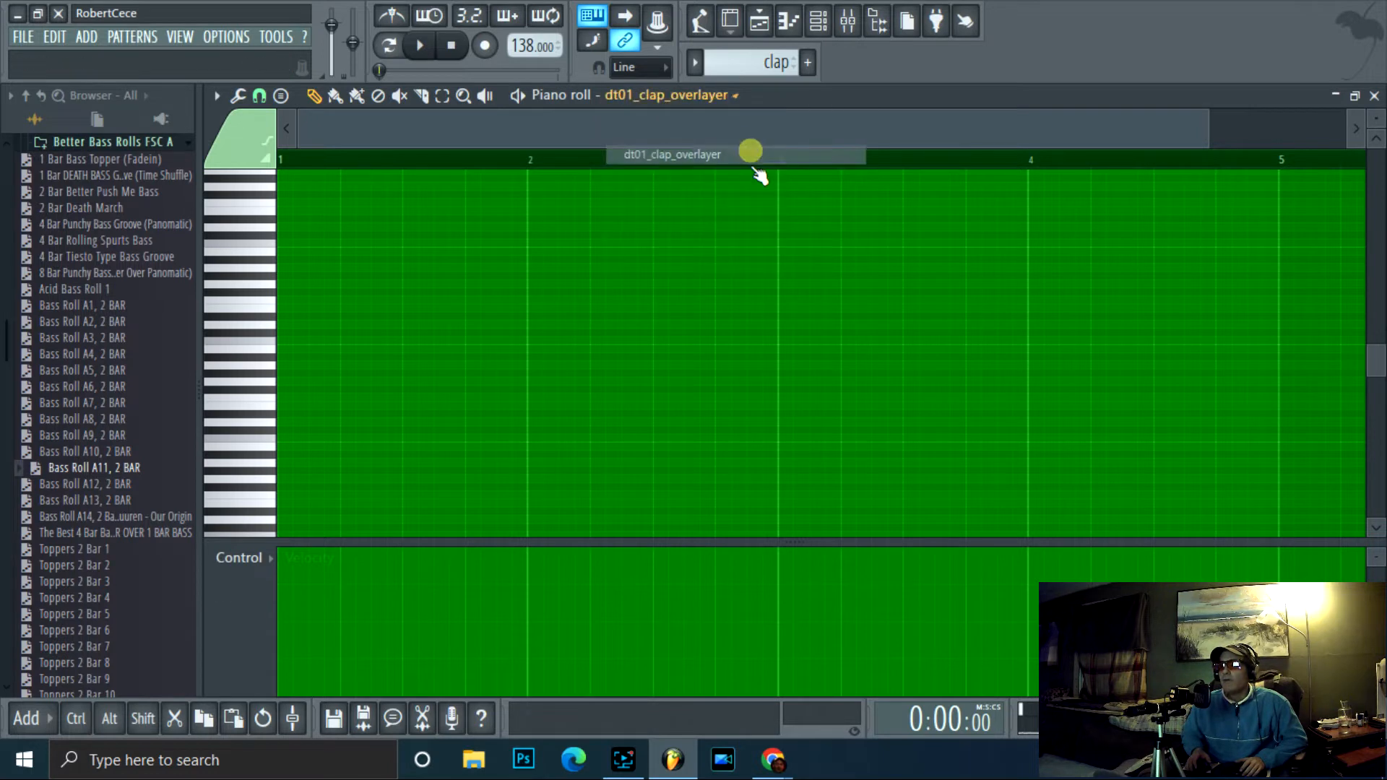
- Collapse the bass and snare roll score folders in the browser and open the Clap FSC folder
click(116, 142)
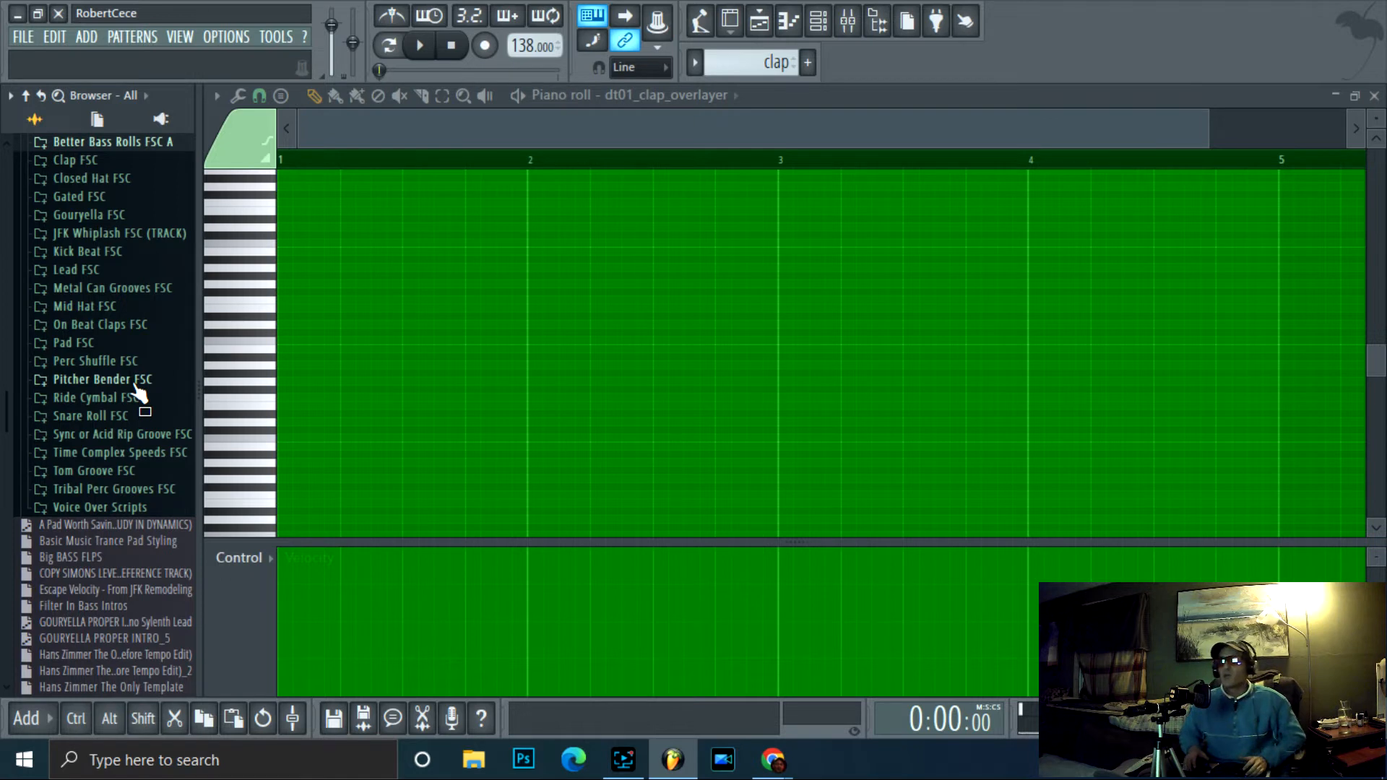
click(130, 417)
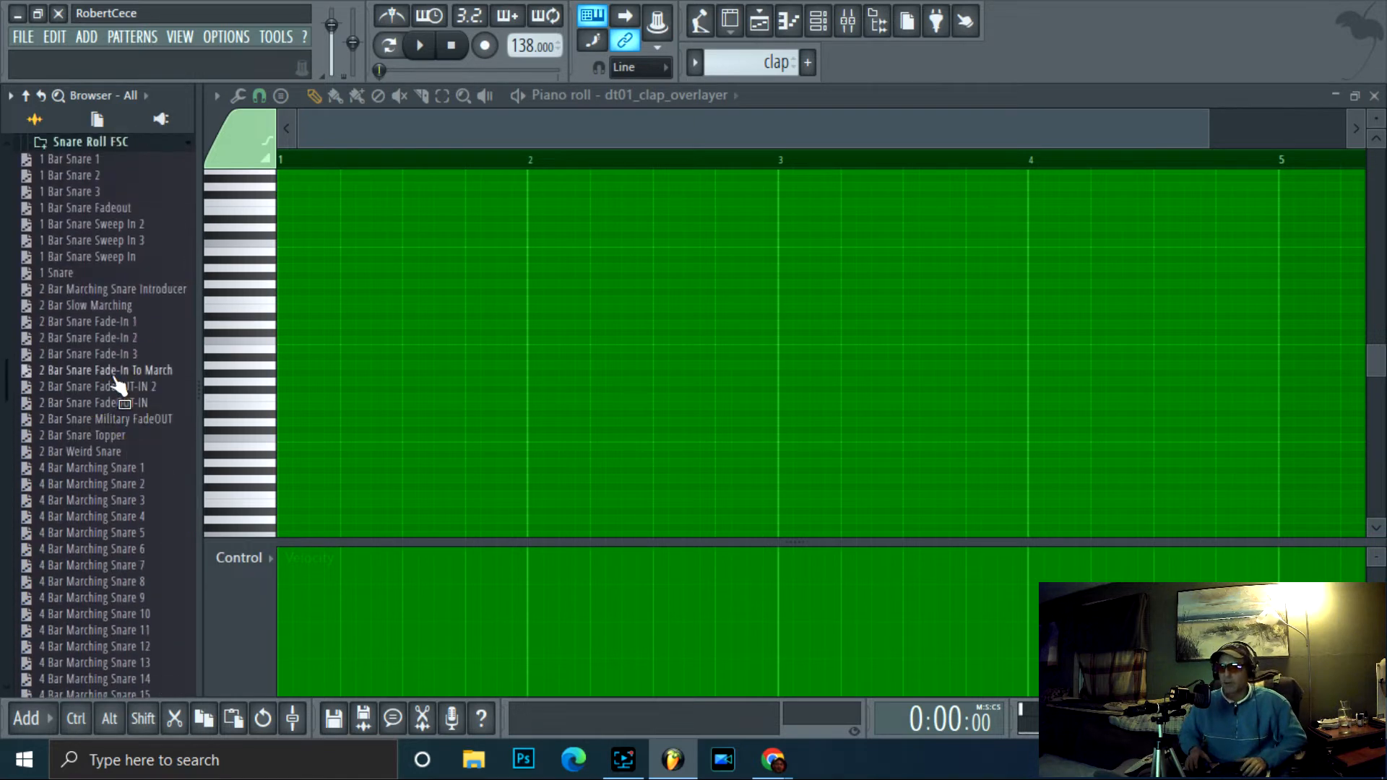
scroll(124, 428, up, 2)
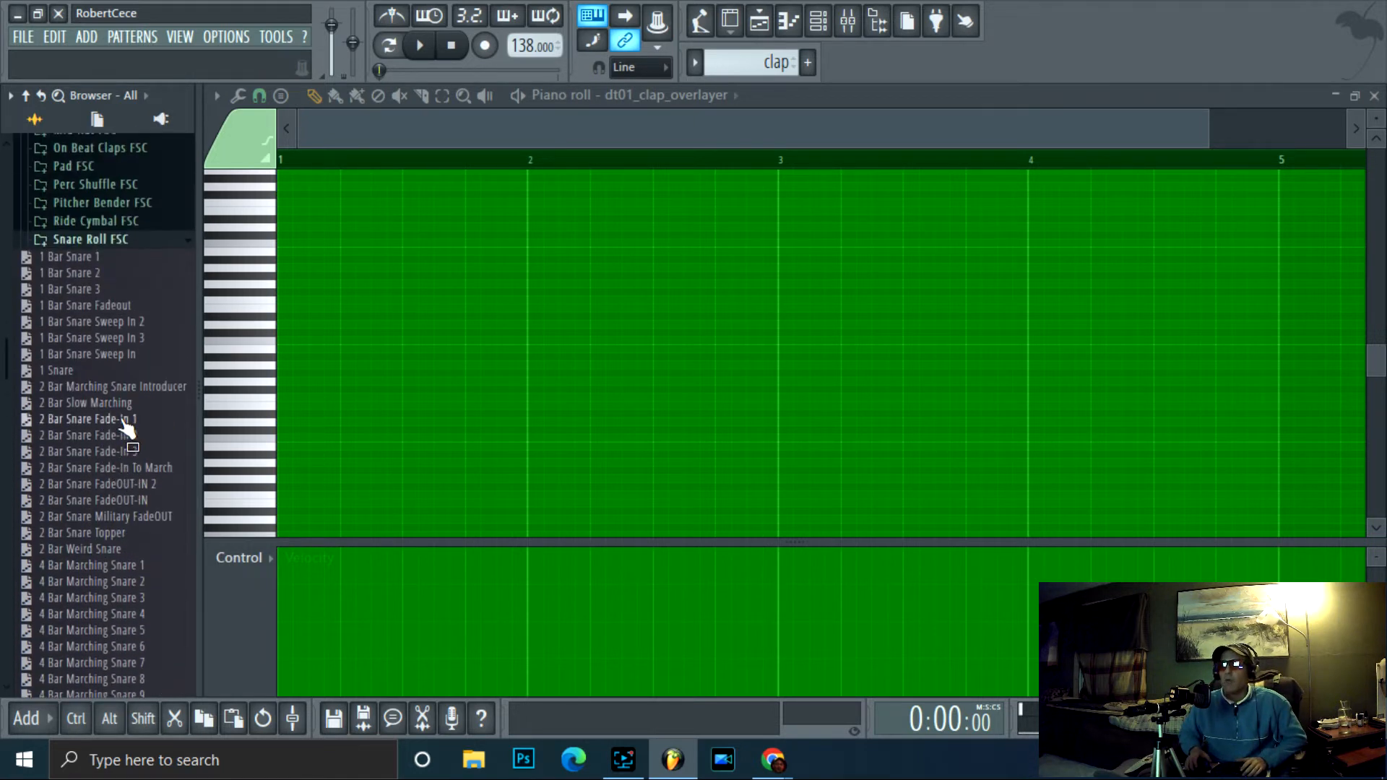
click(124, 240)
scroll(123, 245, up, 3)
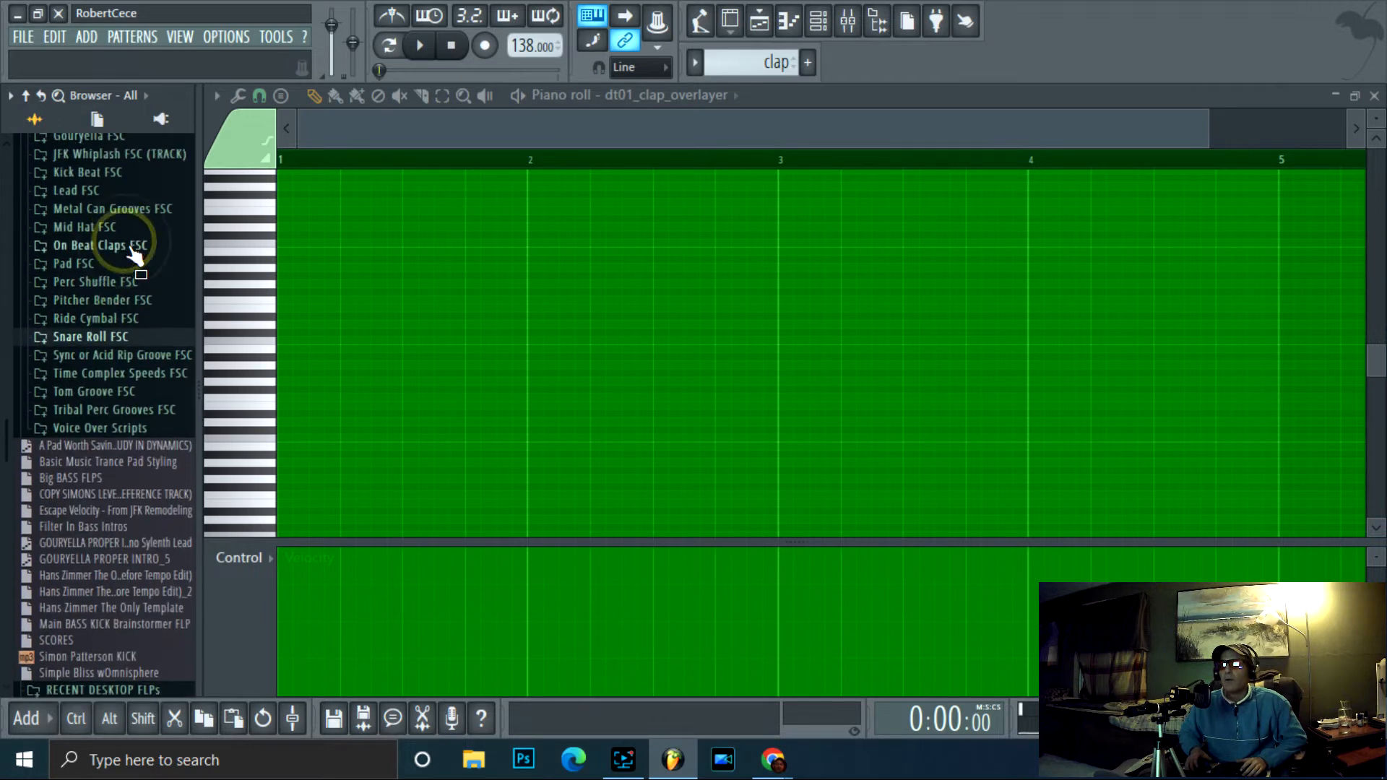
click(93, 276)
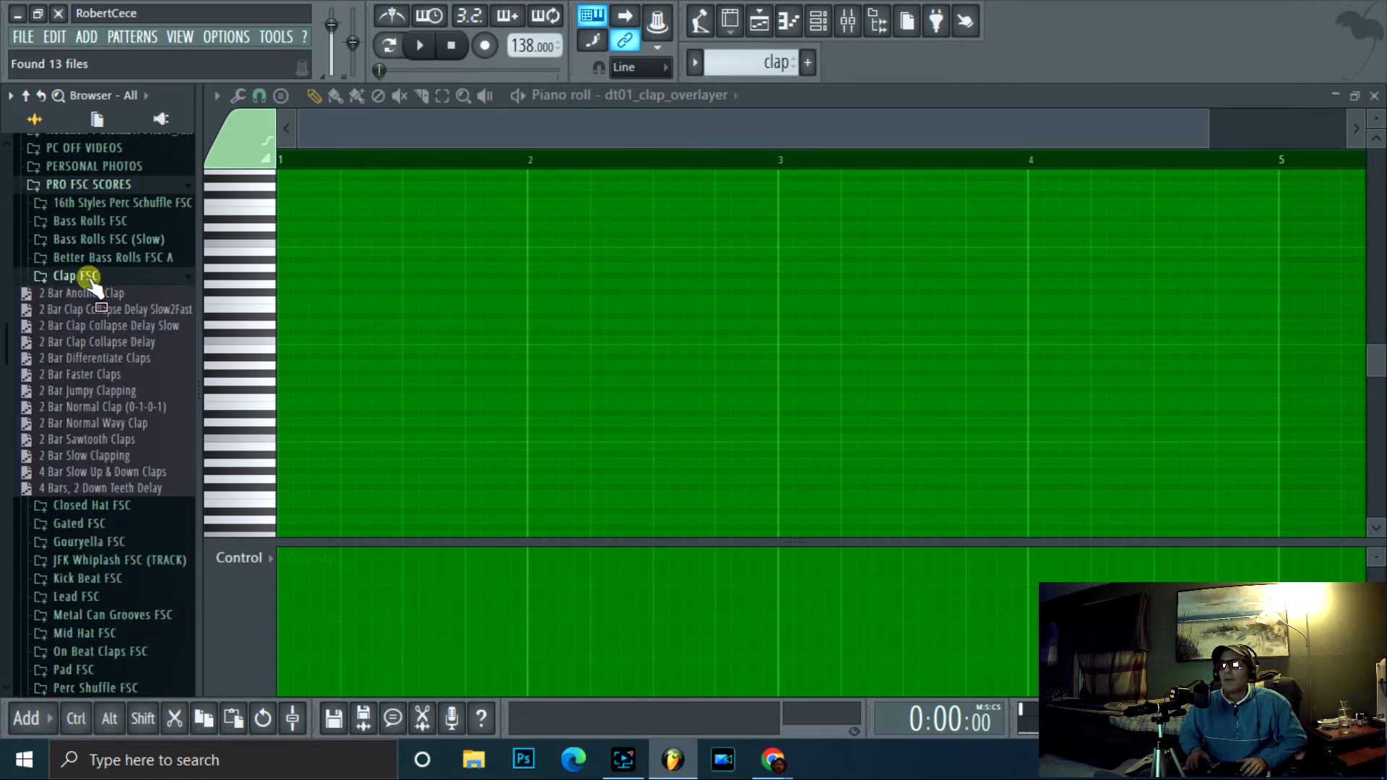
- Load the 2 Bar Normal Wavy Clap score, replace it with 2 Bar Sawtooth Claps, and play the clap pattern
click(124, 428)
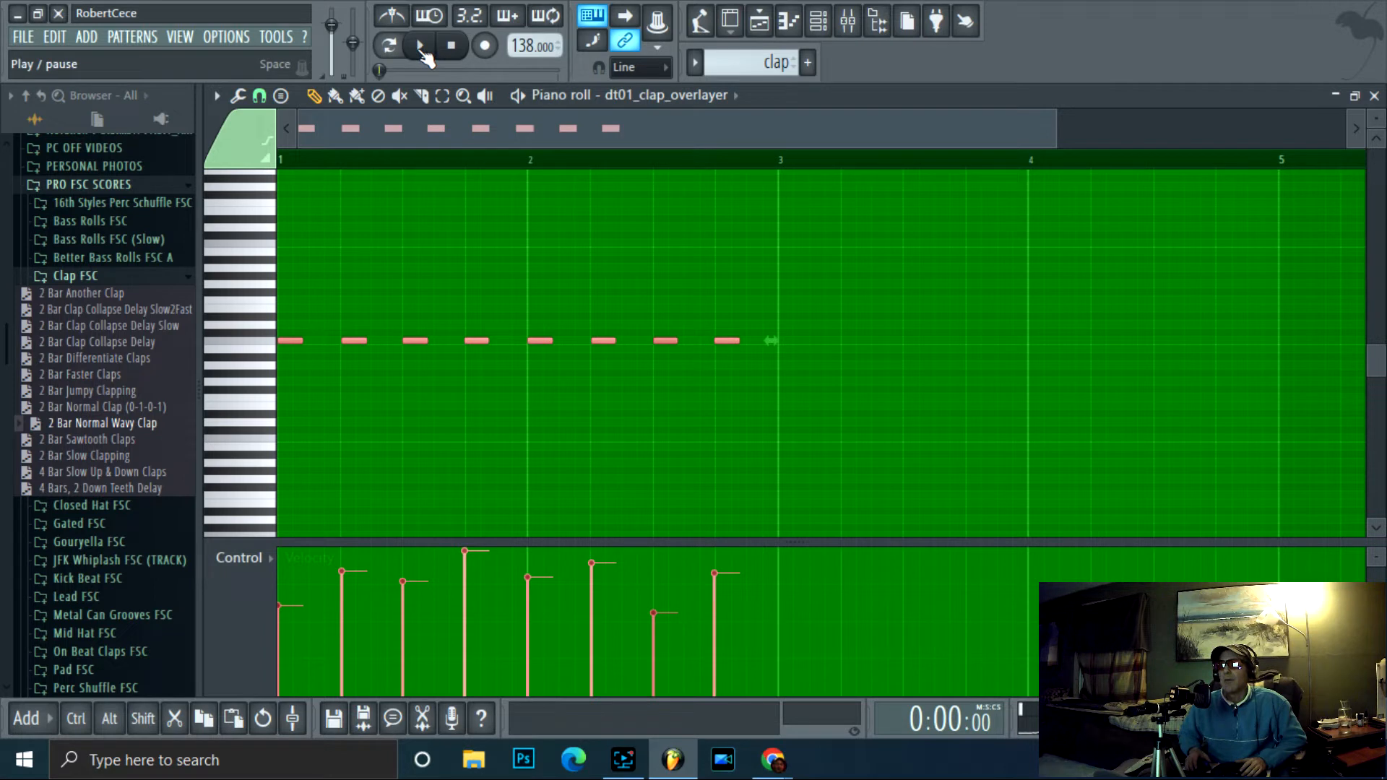
click(138, 439)
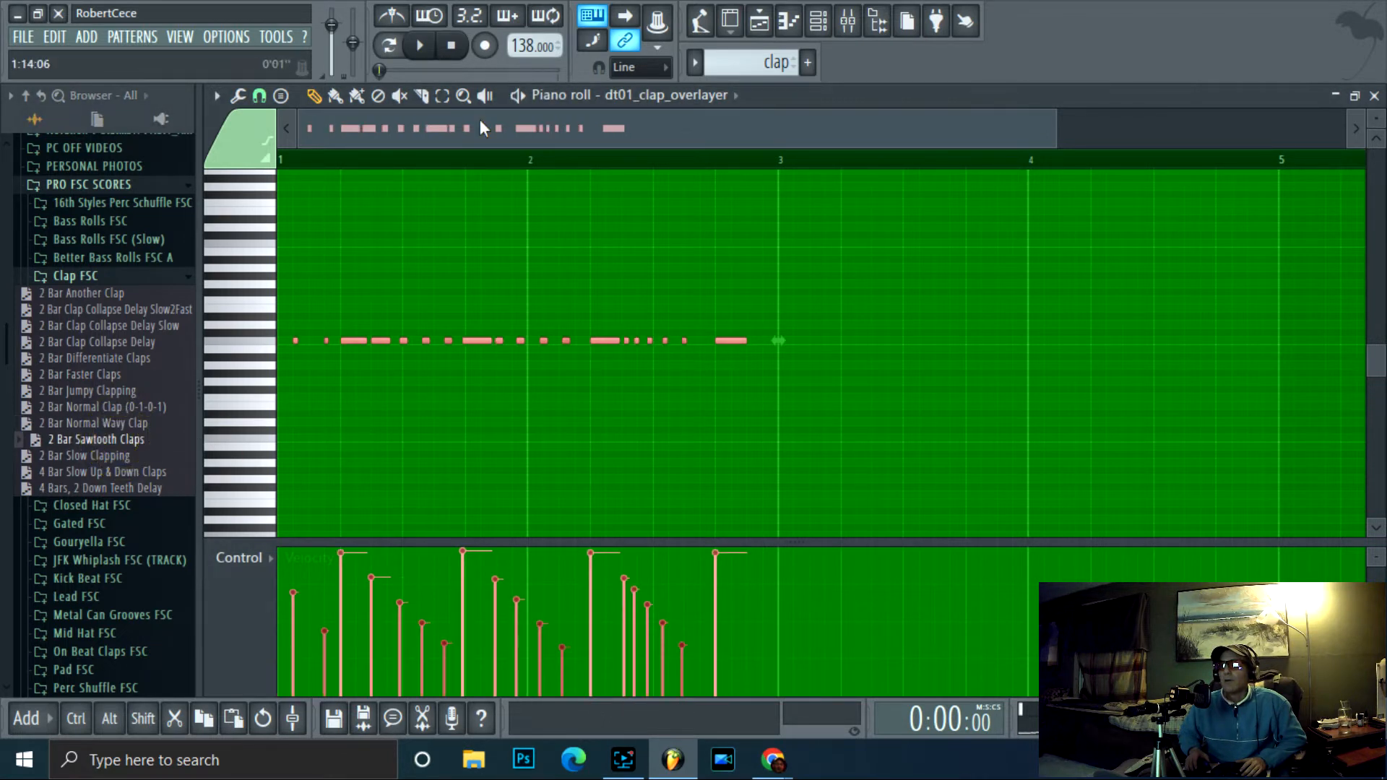
click(421, 46)
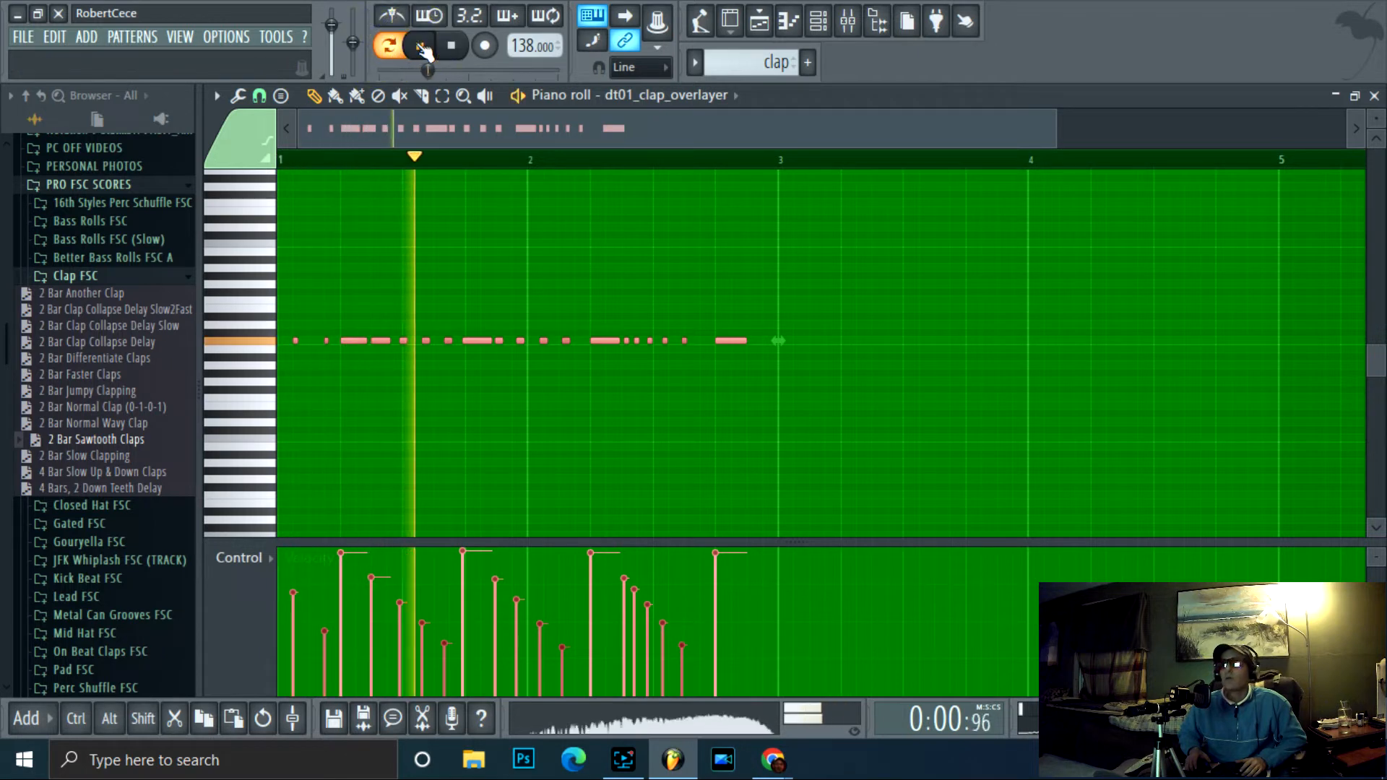
- Lower the dt01_clap_overlayer channel volume to 38% while the pattern plays
click(818, 21)
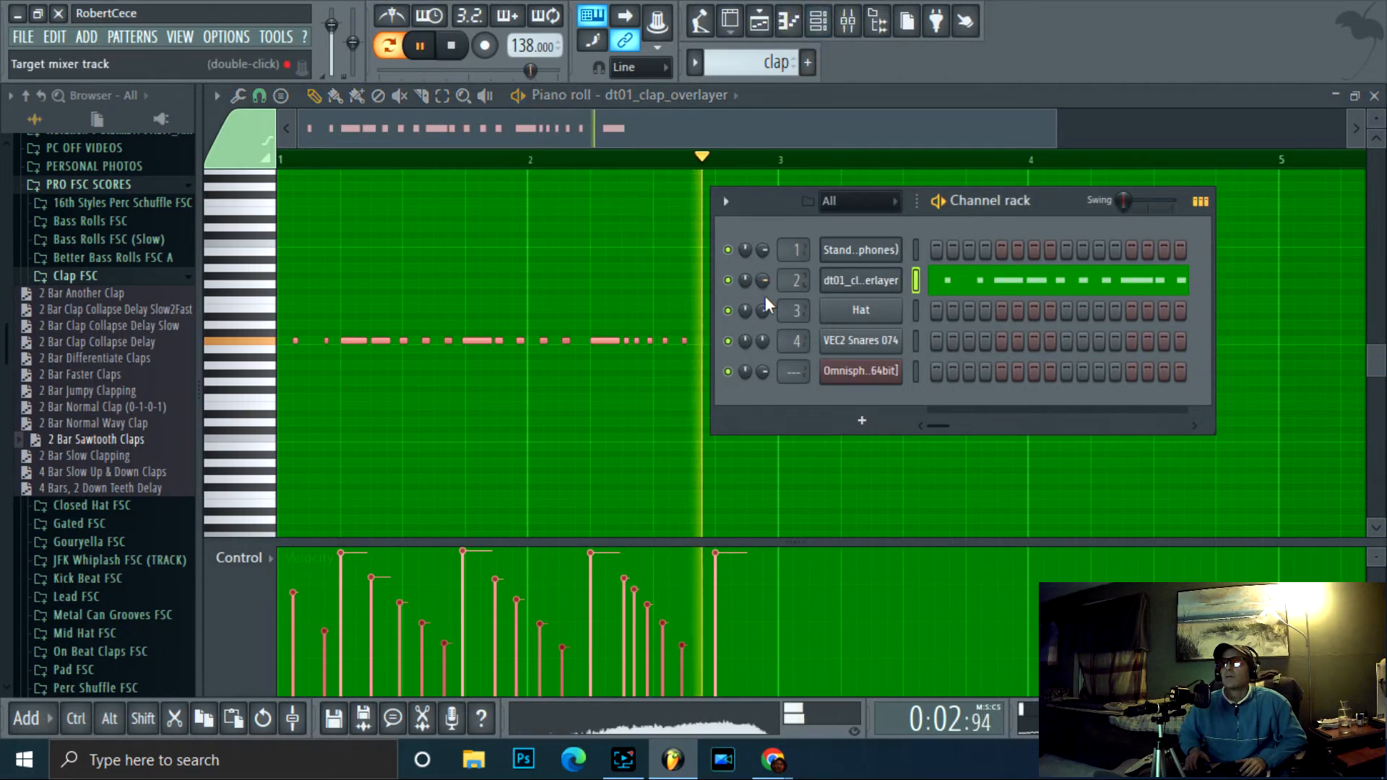
drag(769, 276, 769, 312)
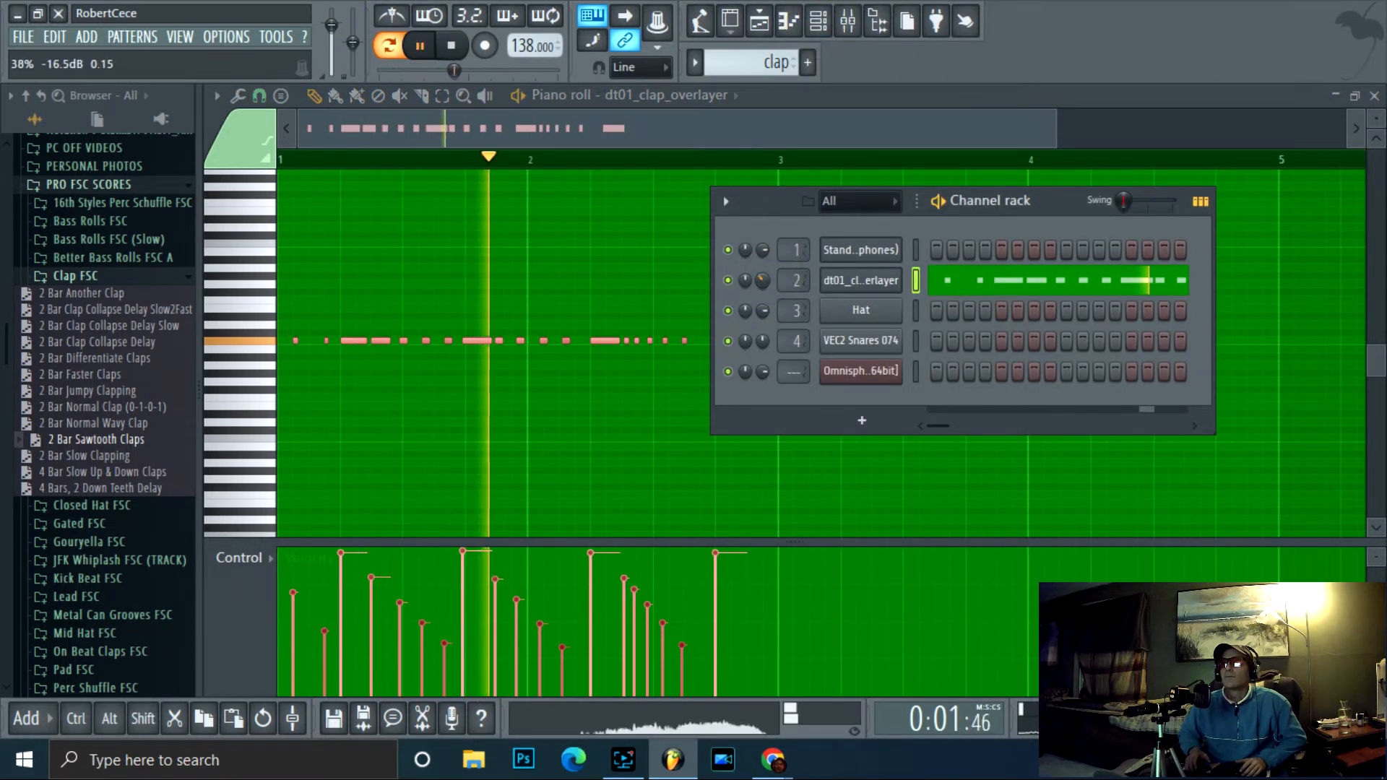
drag(73, 375, 776, 225)
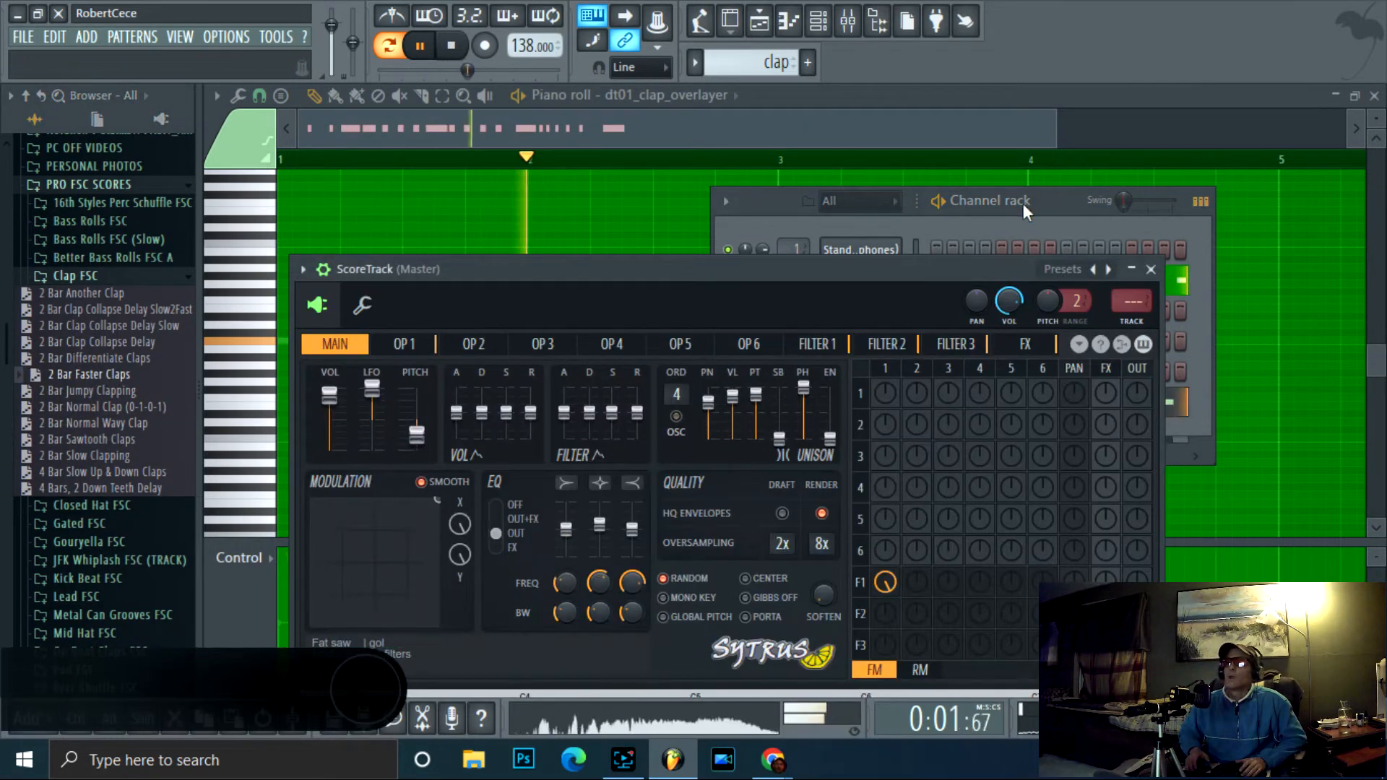
click(1023, 206)
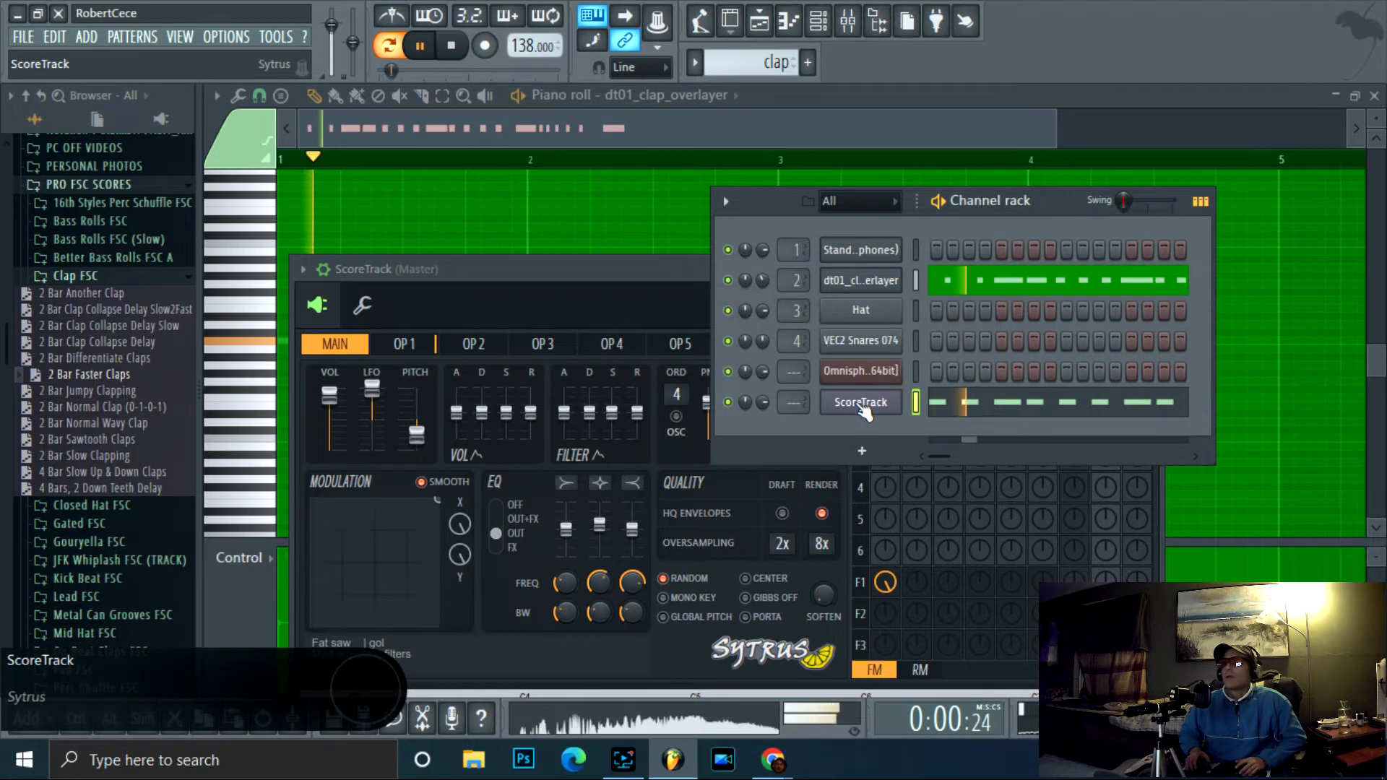
click(454, 45)
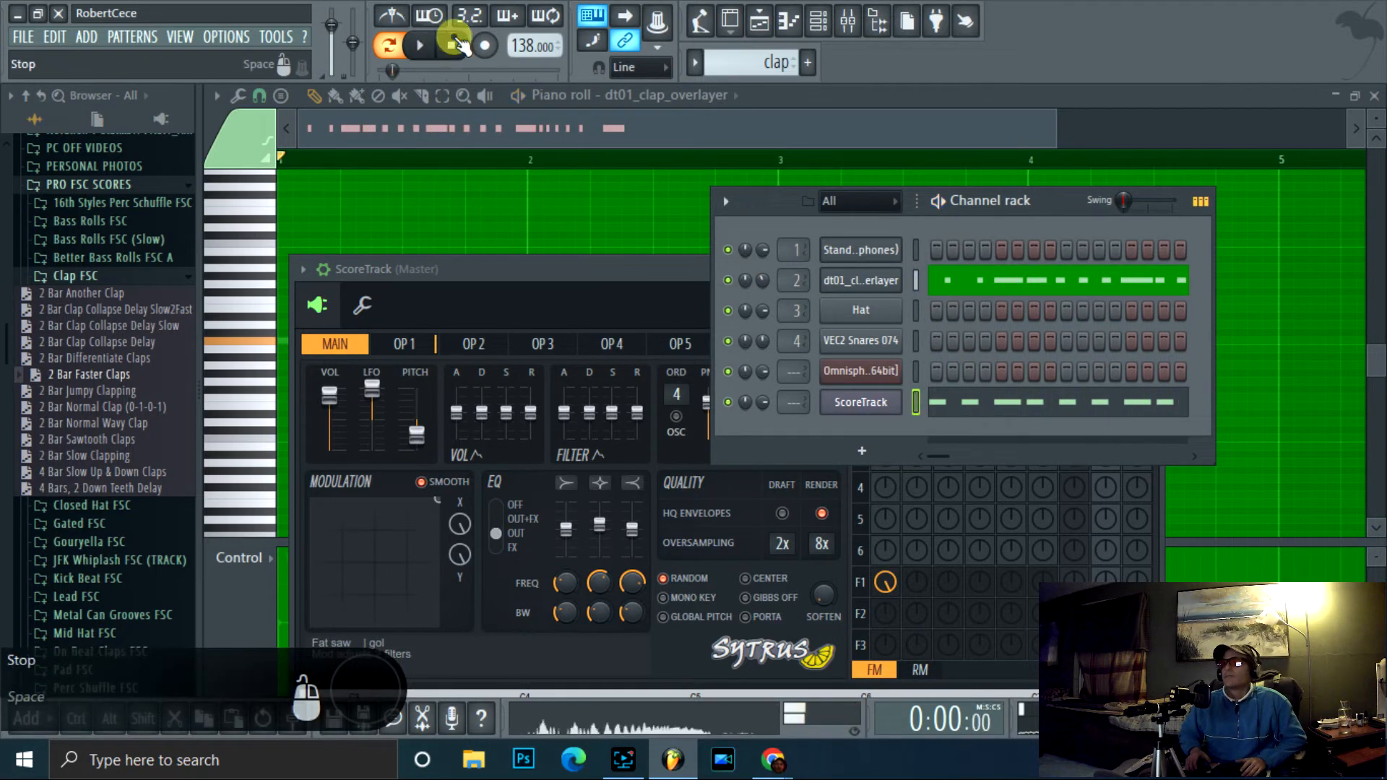
click(854, 280)
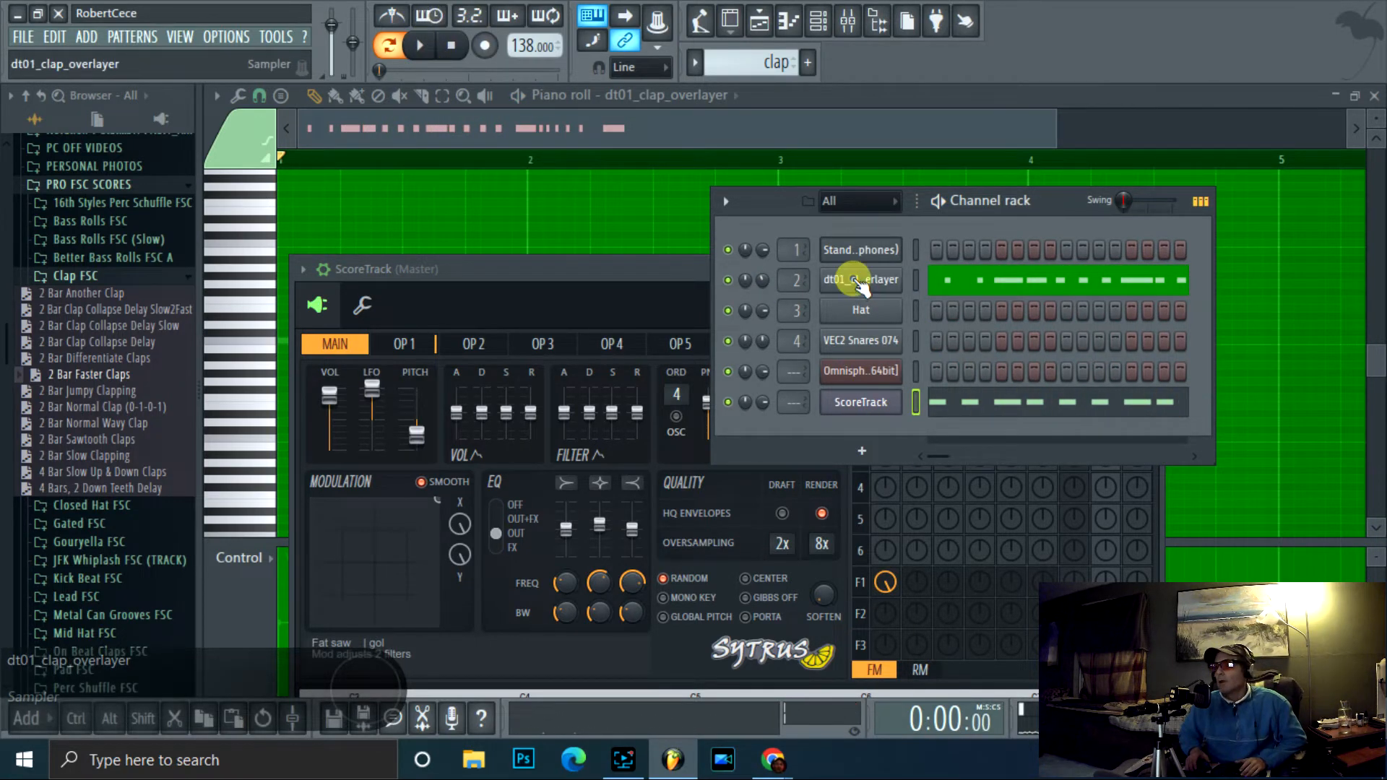
click(1061, 218)
right_click(877, 403)
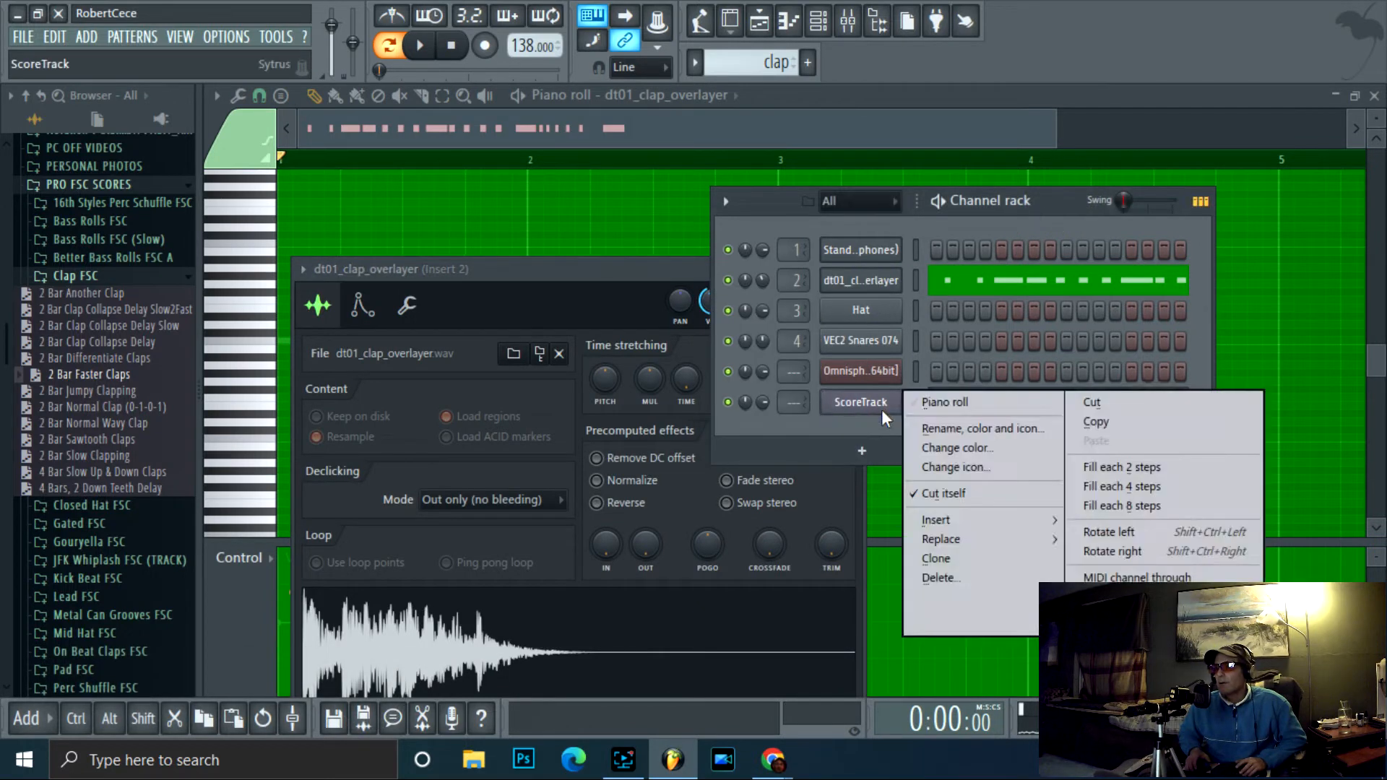
click(973, 582)
click(797, 436)
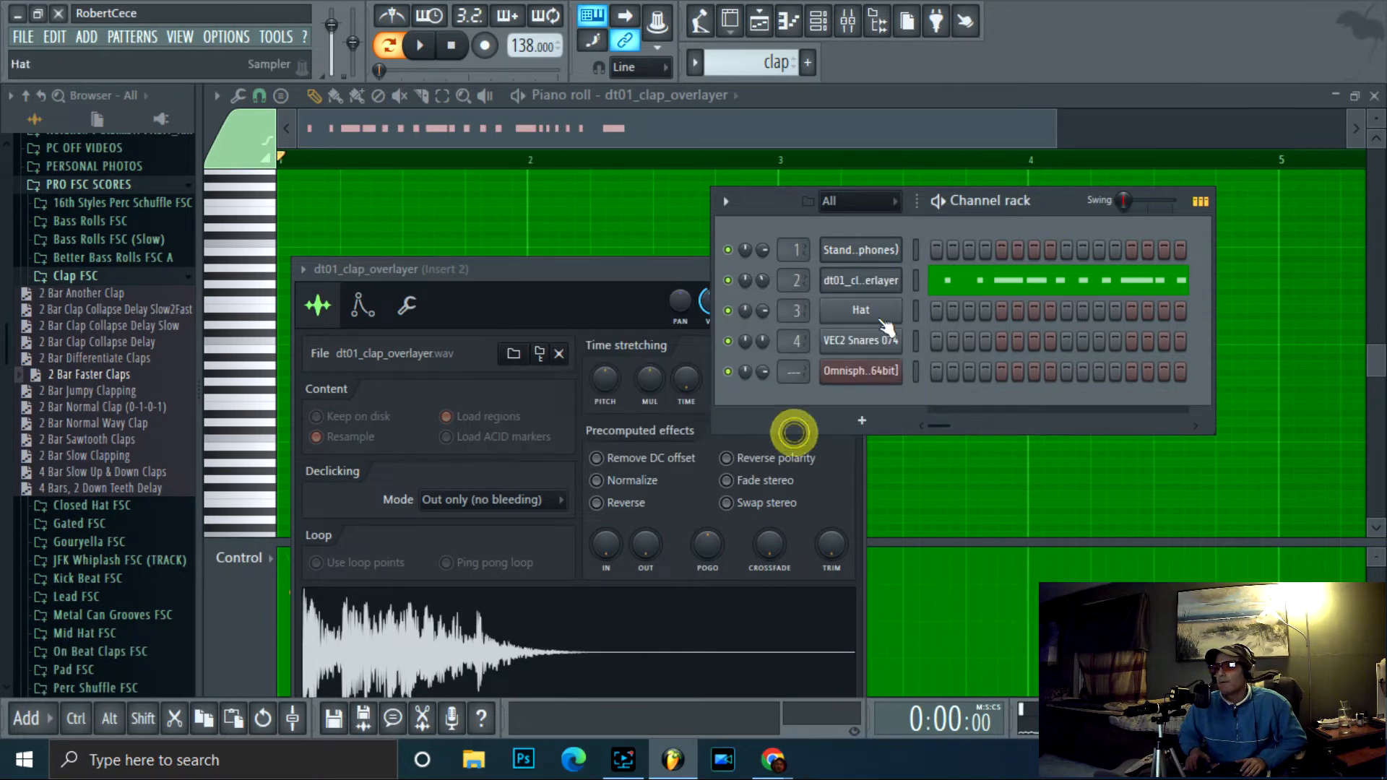
click(858, 280)
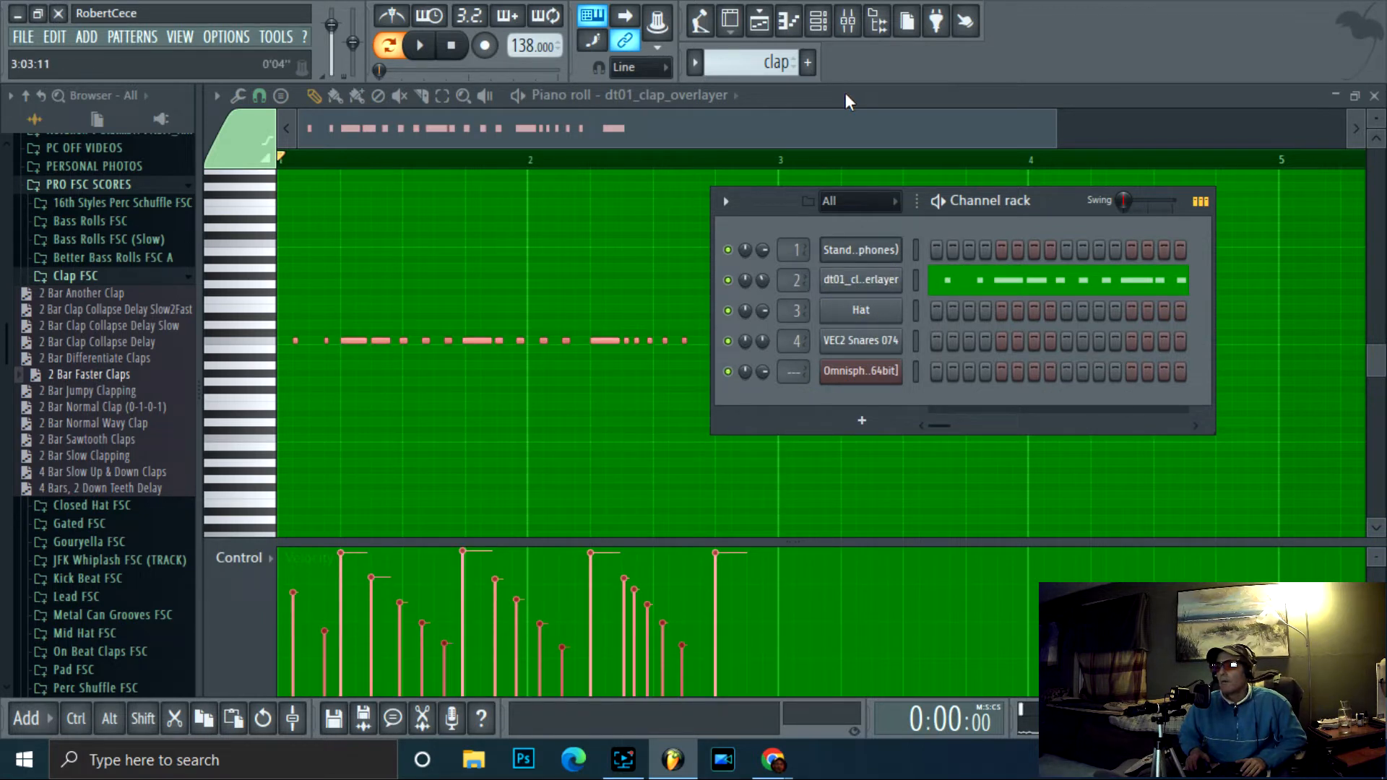
- Load the 4 Bars, 2 Down Teeth Delay score into the clap pattern and collapse the Clap FSC folder
click(847, 117)
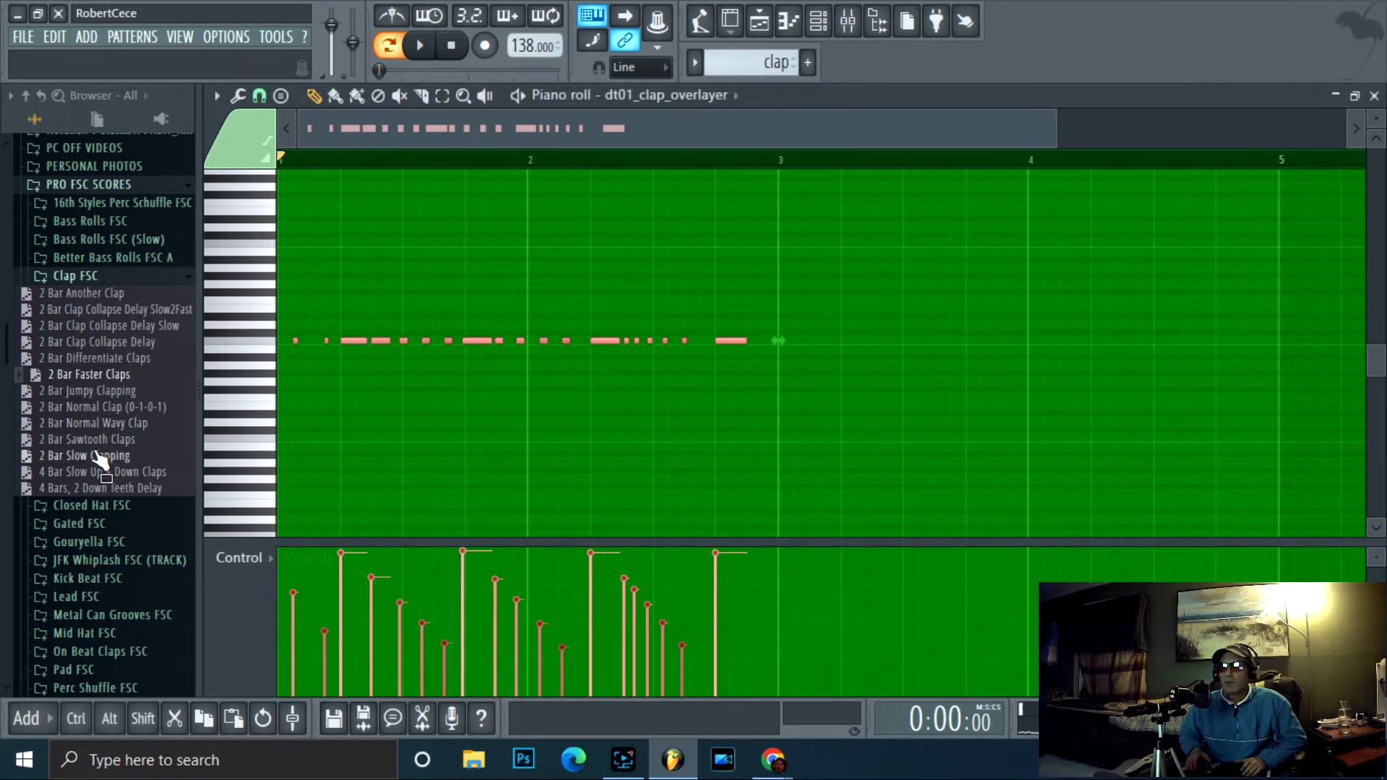
drag(108, 489, 350, 436)
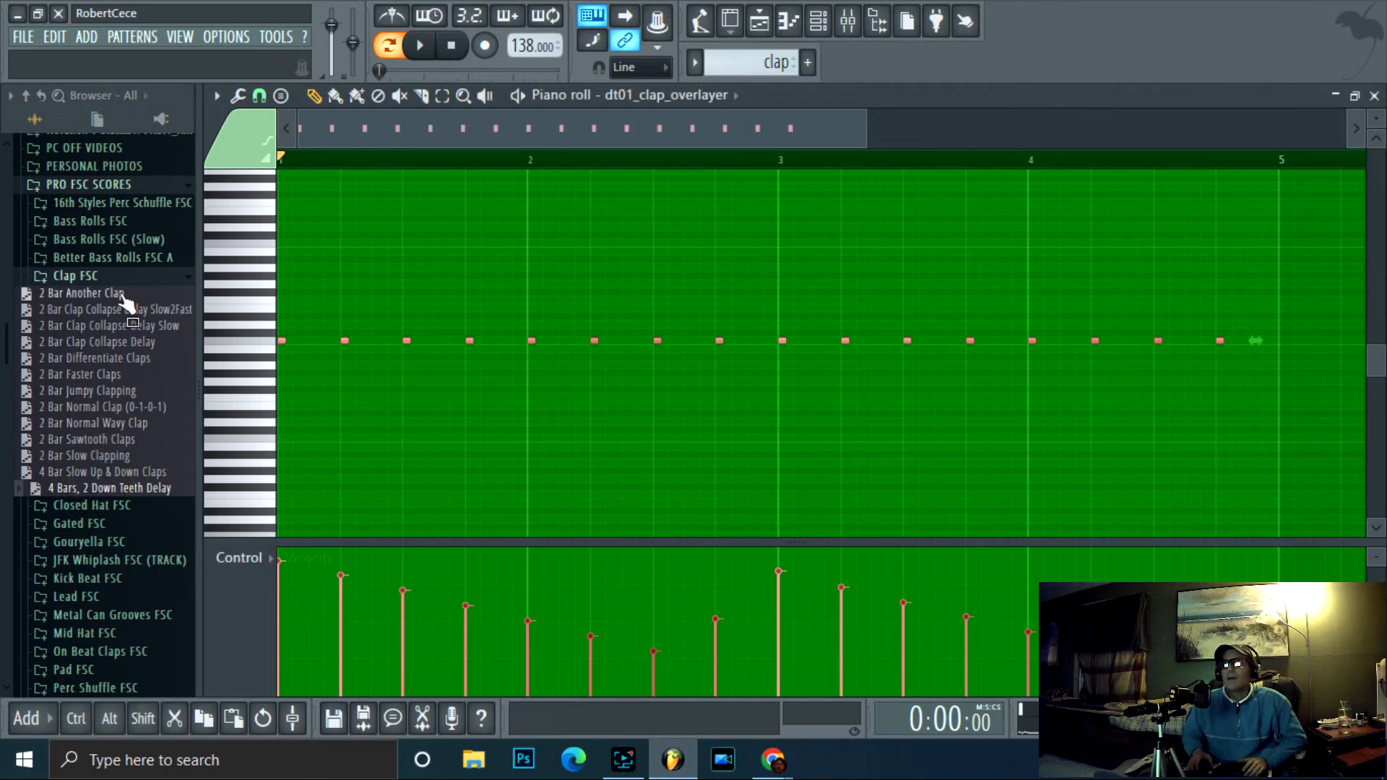
click(102, 277)
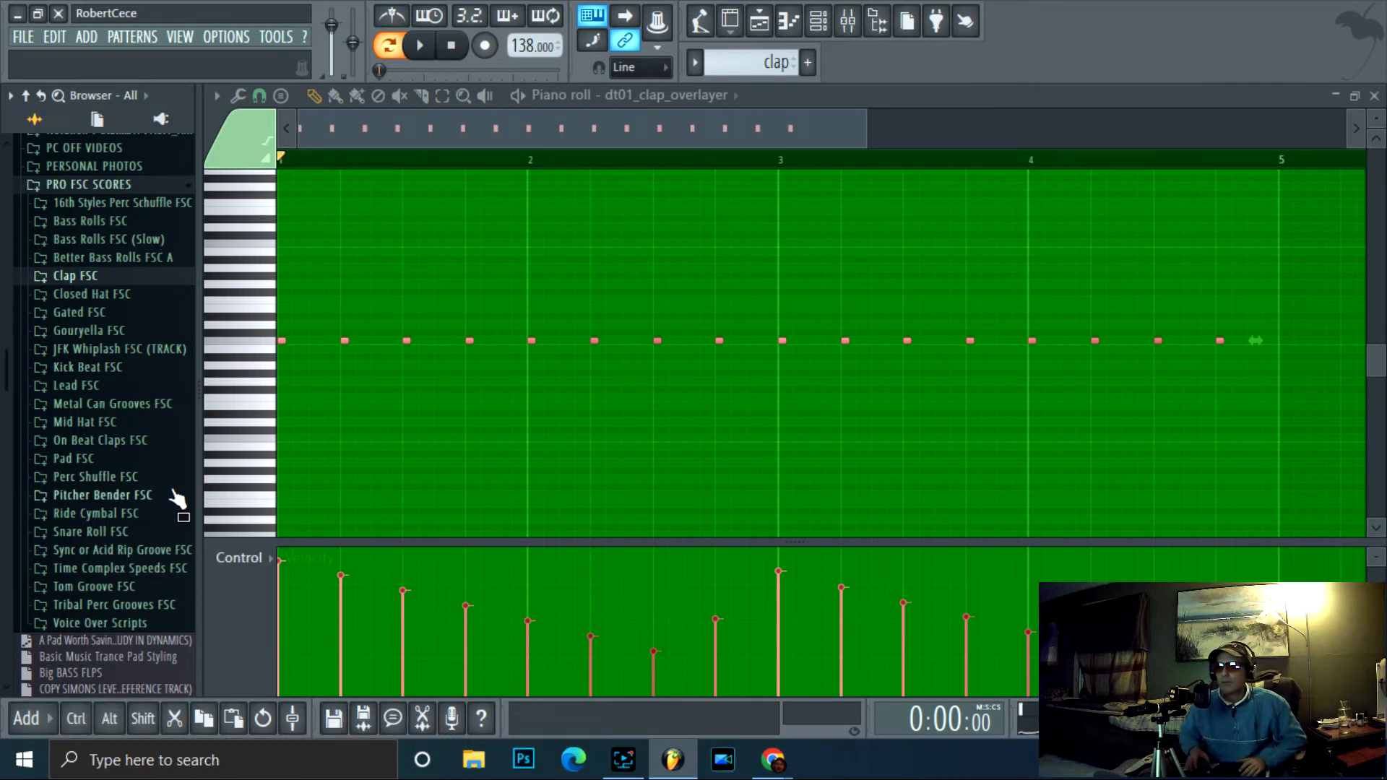
- Load the 2 Bar Clap Loop 1 score from On Beat Claps FSC, replace it with 9 Bar Clap Collapse, and play the clap pattern
click(99, 434)
drag(83, 506, 659, 414)
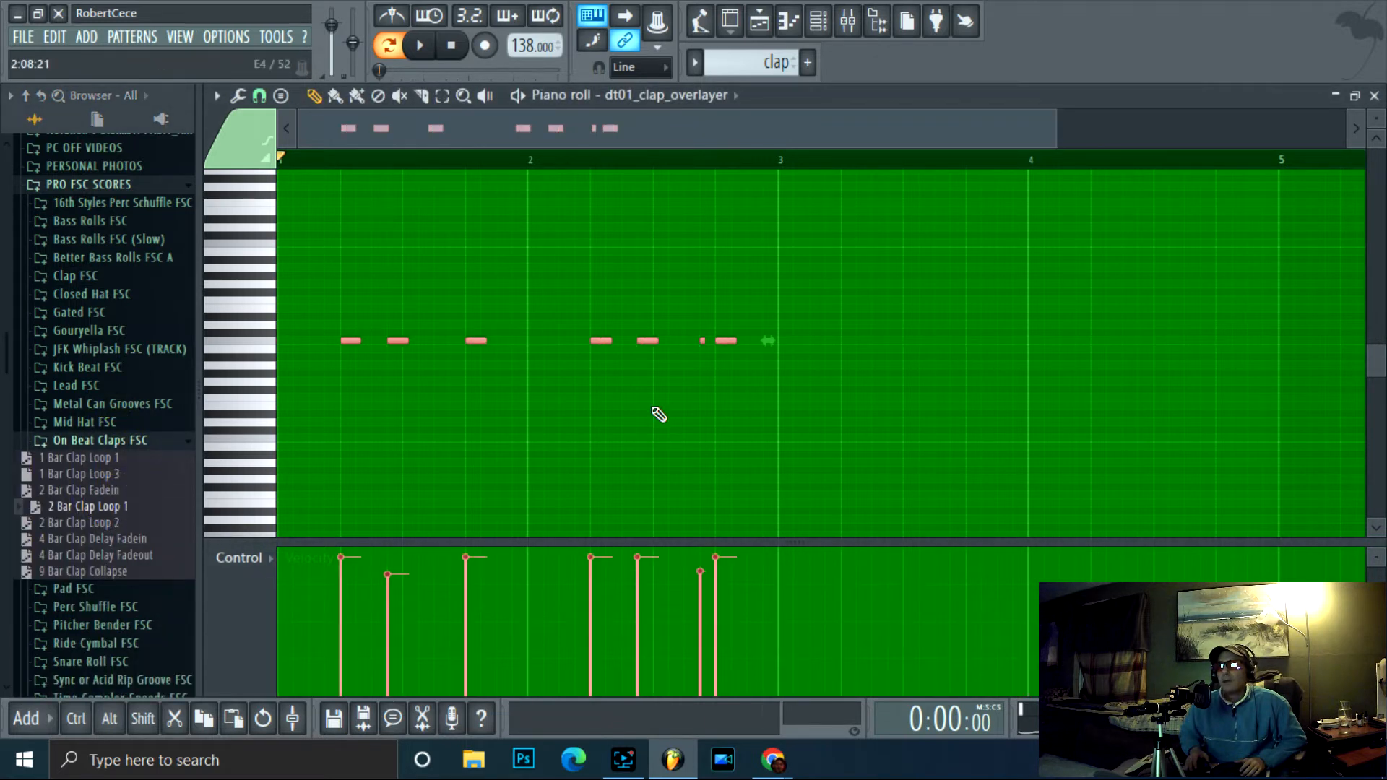
drag(98, 571, 726, 339)
drag(679, 127, 1171, 51)
click(423, 48)
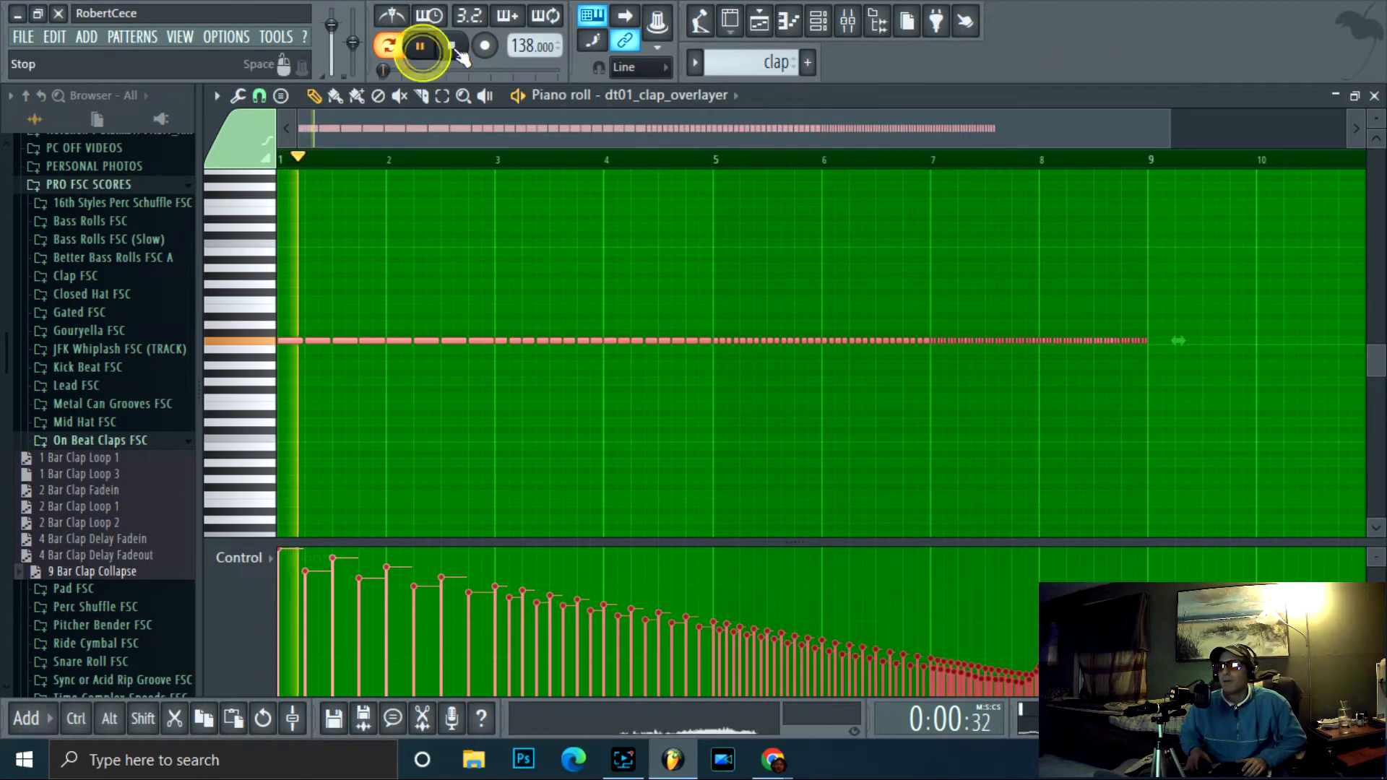
- Set the piano roll's target channel back to dt01_clap_overlayer and stop playback
click(794, 32)
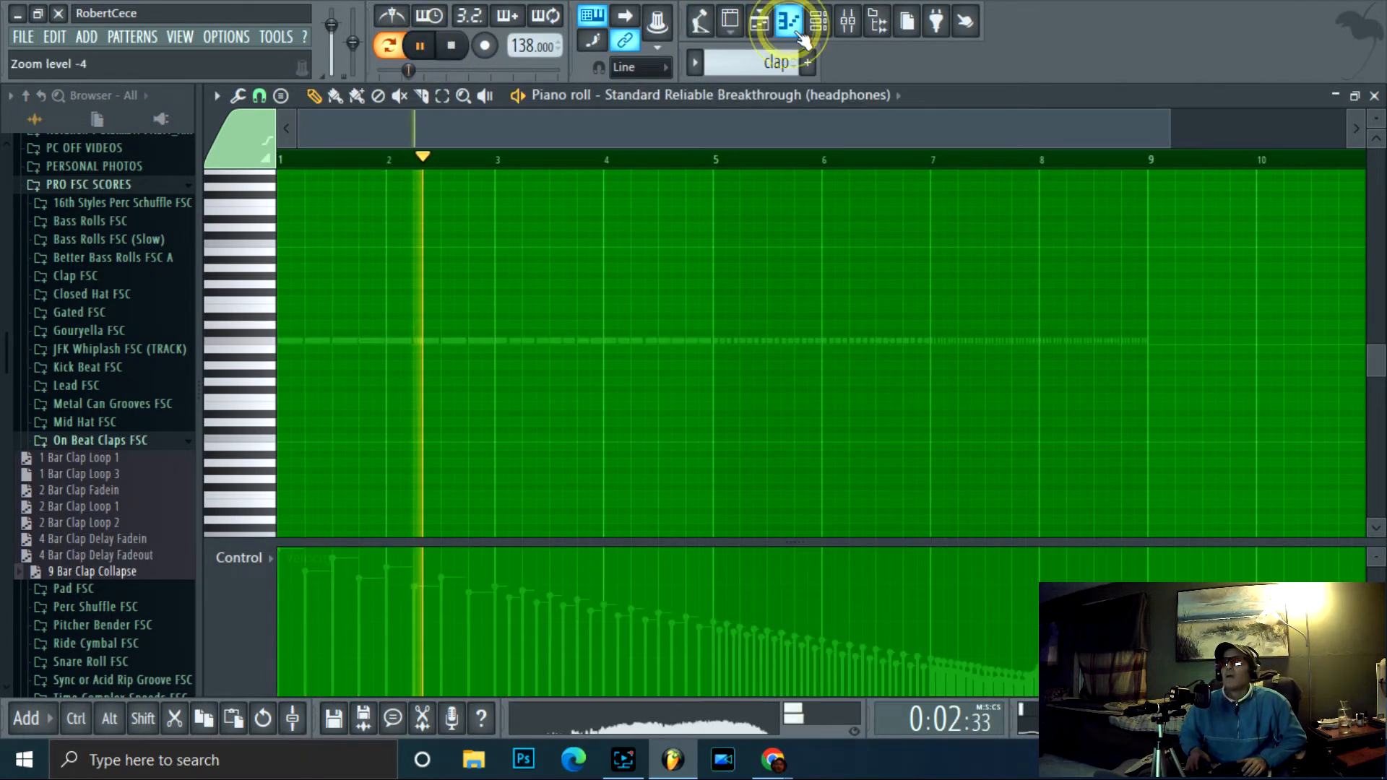
click(898, 96)
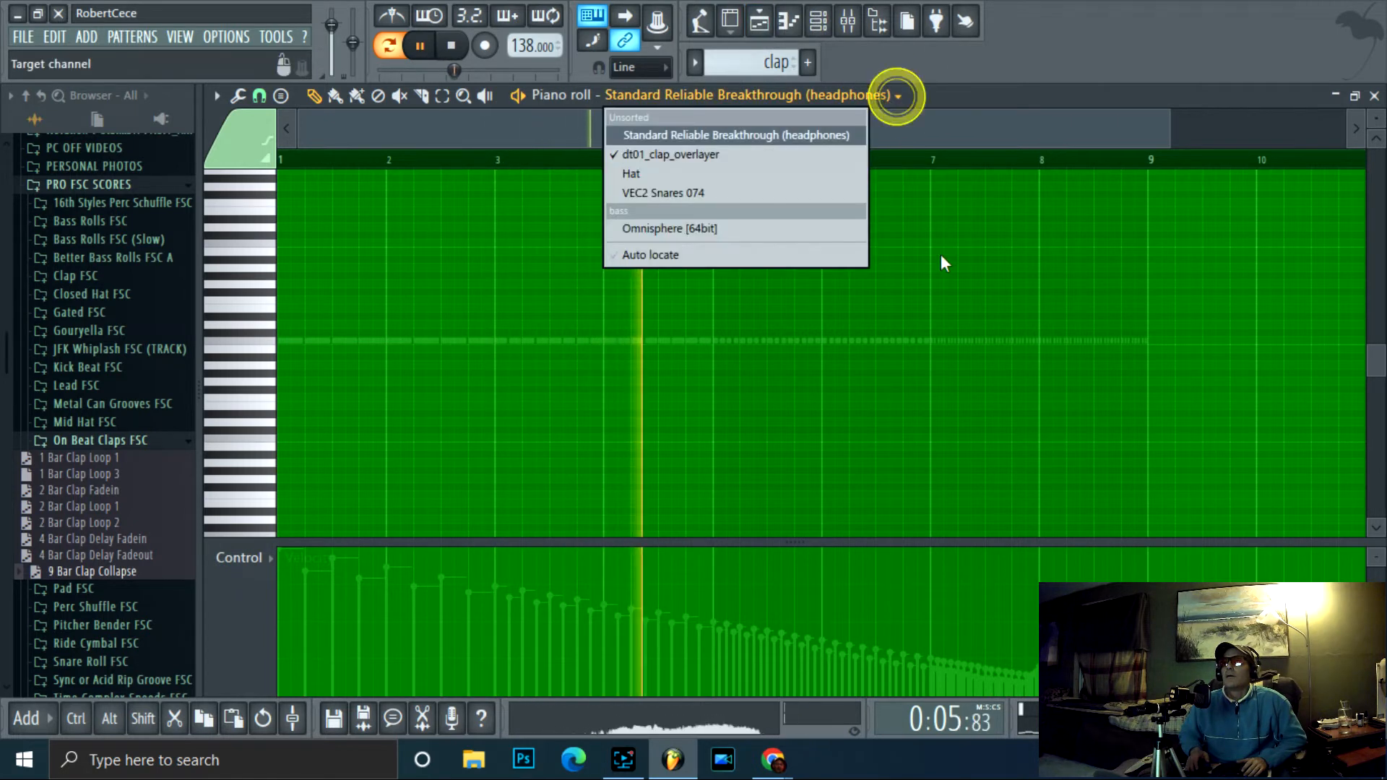
click(770, 154)
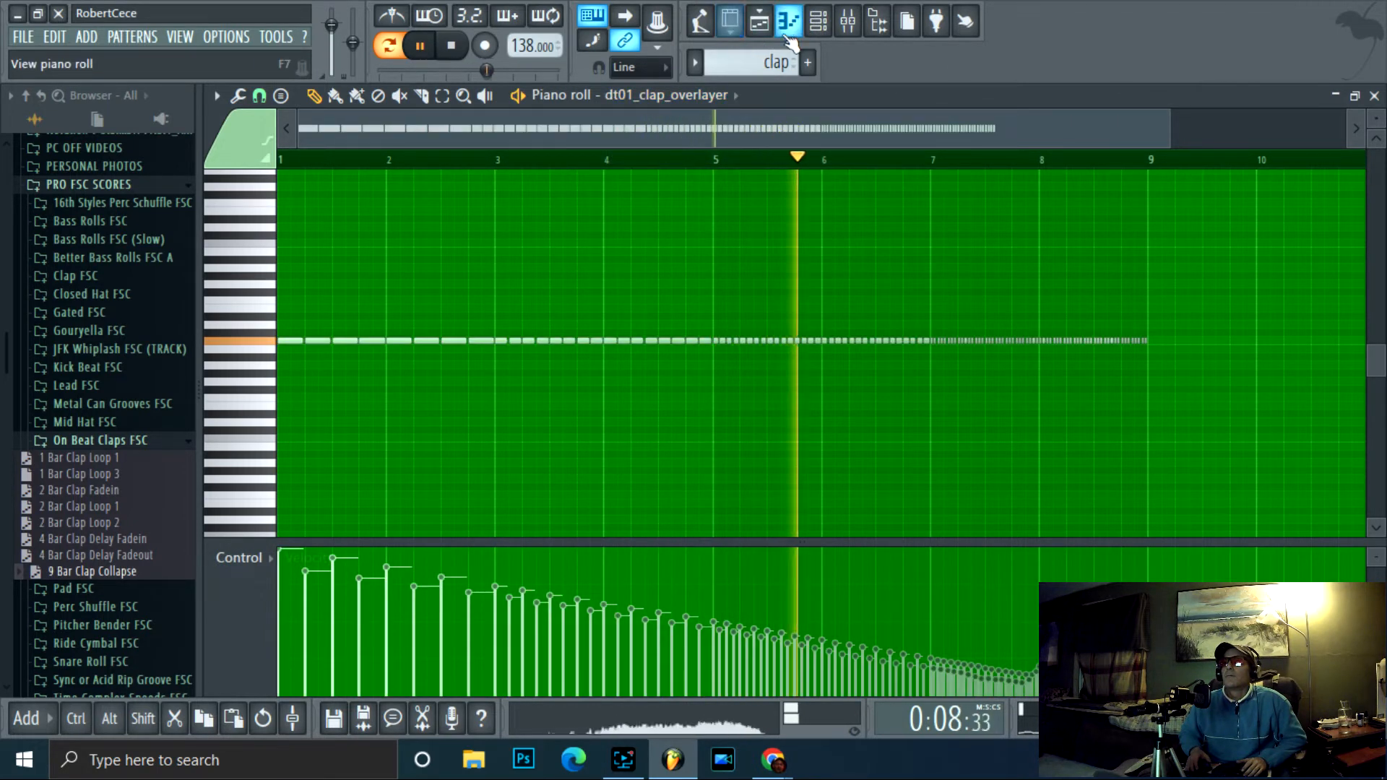
key(space)
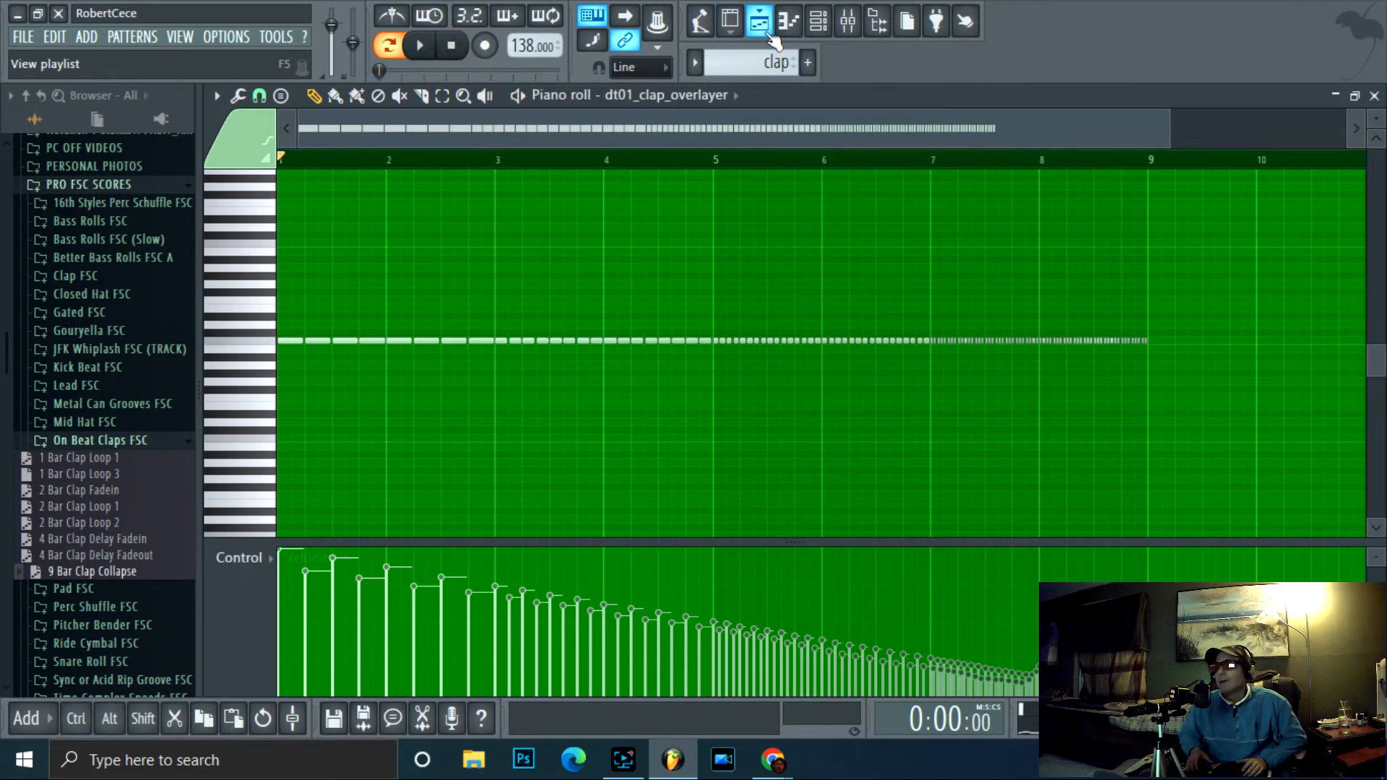
- Place the clap pattern at bar 1 of the Playlist and move it onto Track 3, ahead of the snare #2 clip
click(762, 29)
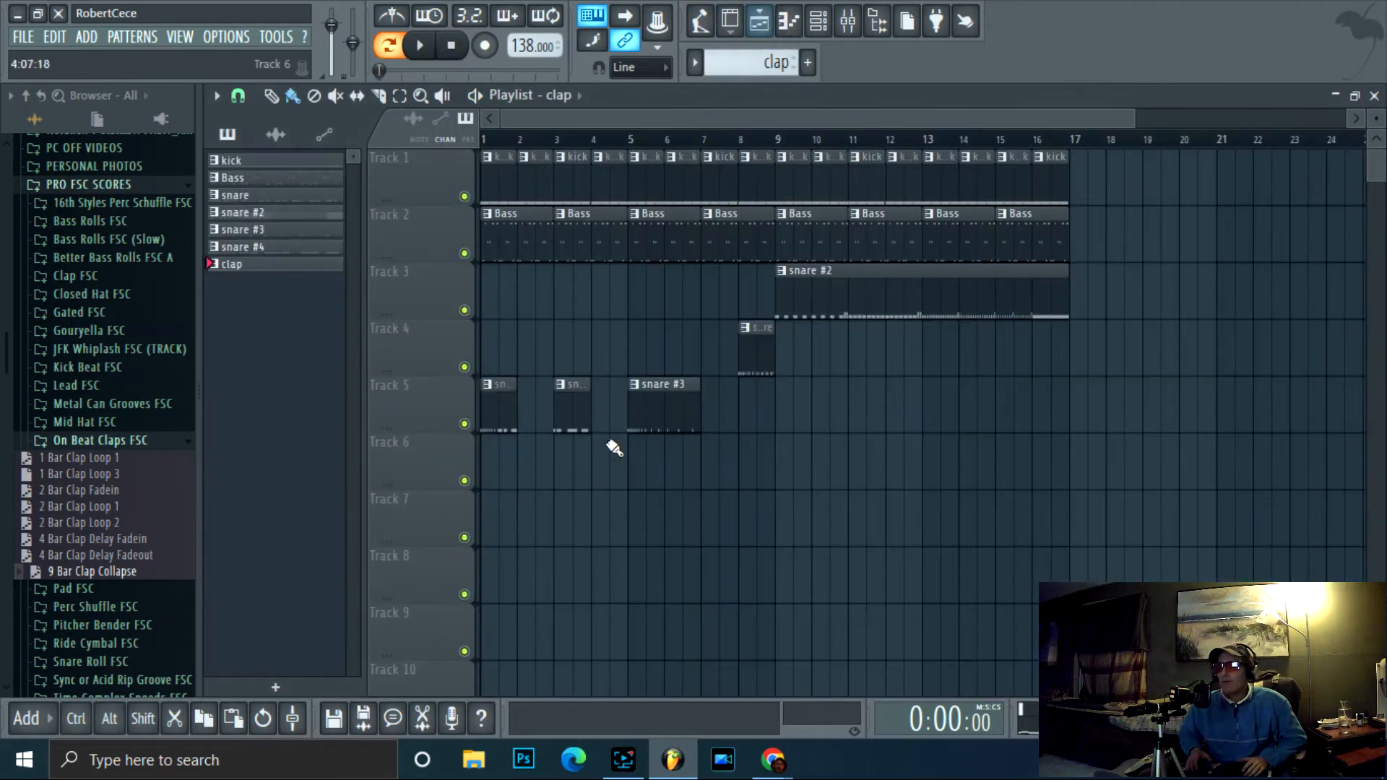
click(501, 471)
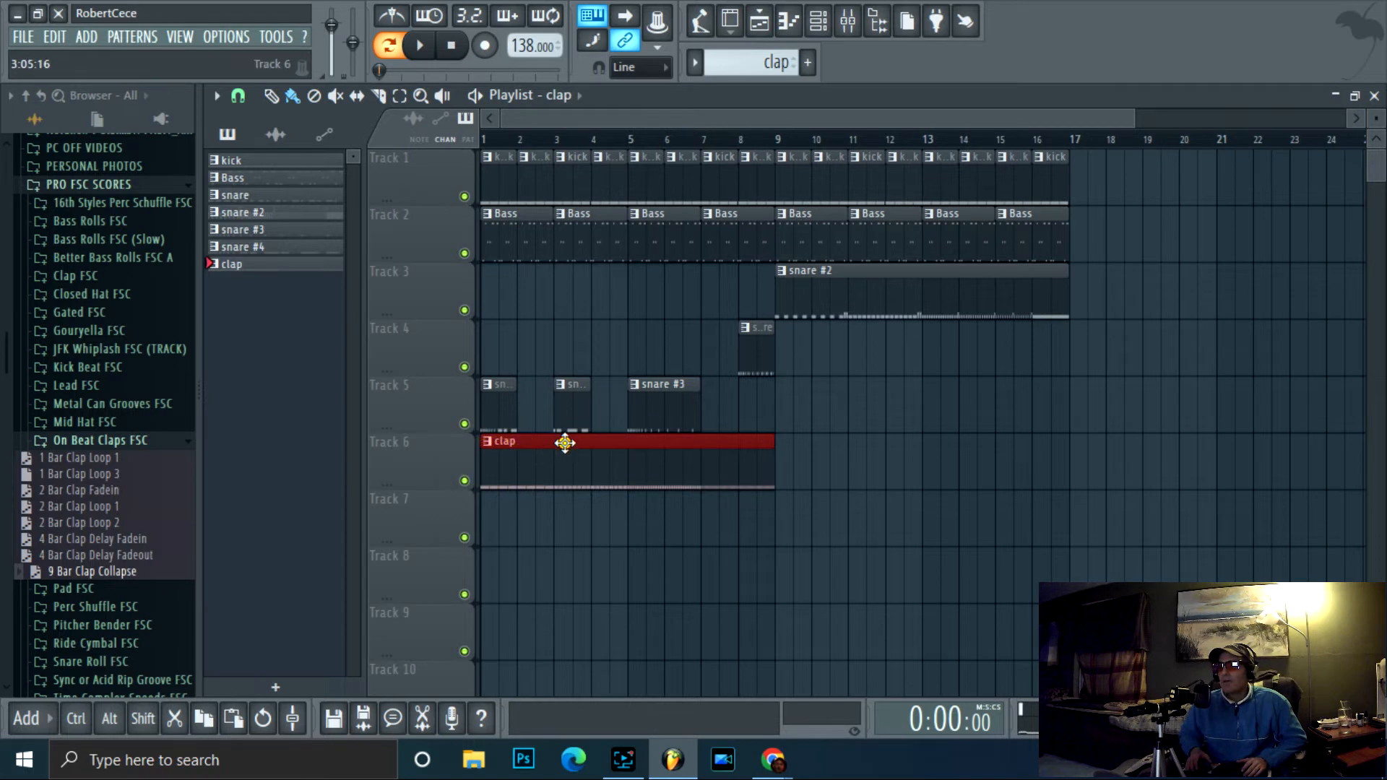
mouse_move(561, 436)
mouse_down()
mouse_move(582, 272)
mouse_move(557, 266)
mouse_up()
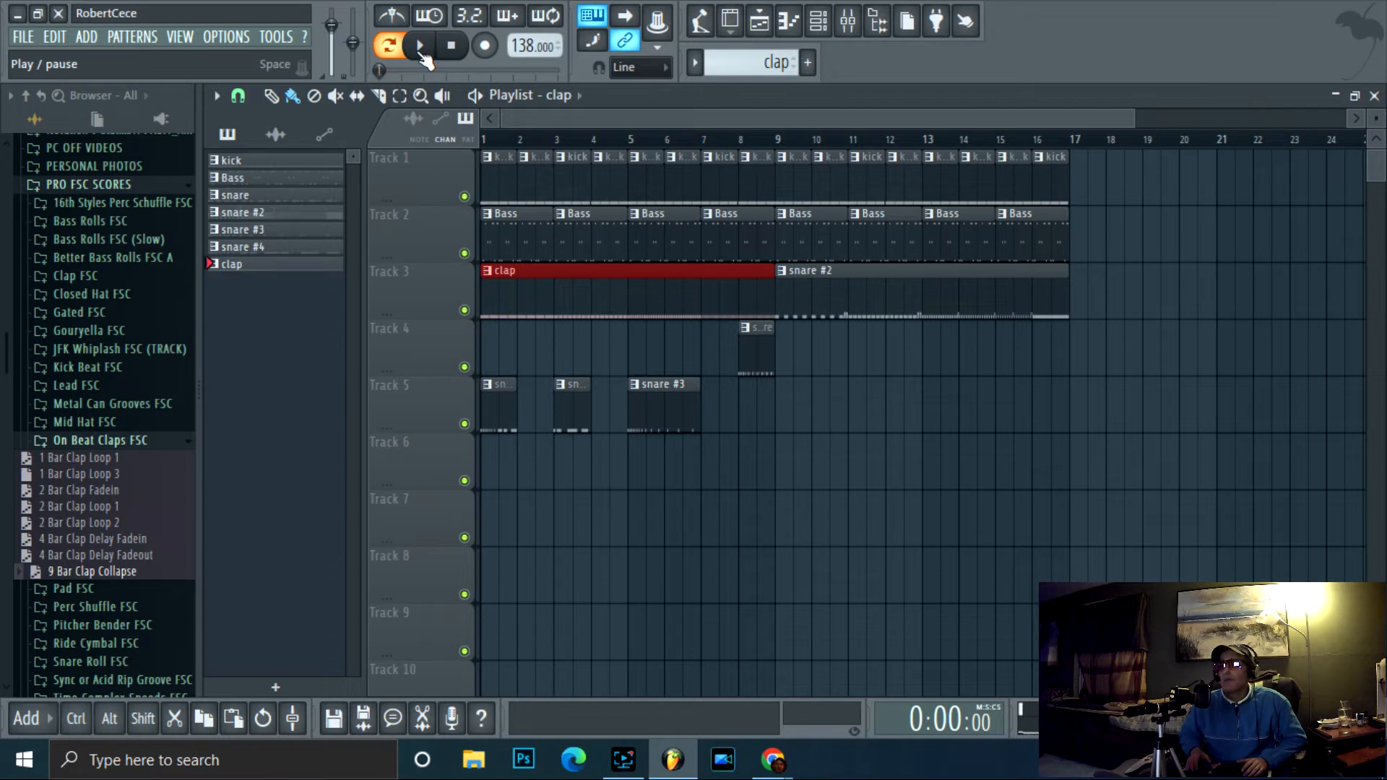
- Play the arrangement in song mode, lower the Omnisphere bass's master filter cutoff to 1.209 kHz, and stop playback
click(392, 46)
key(space)
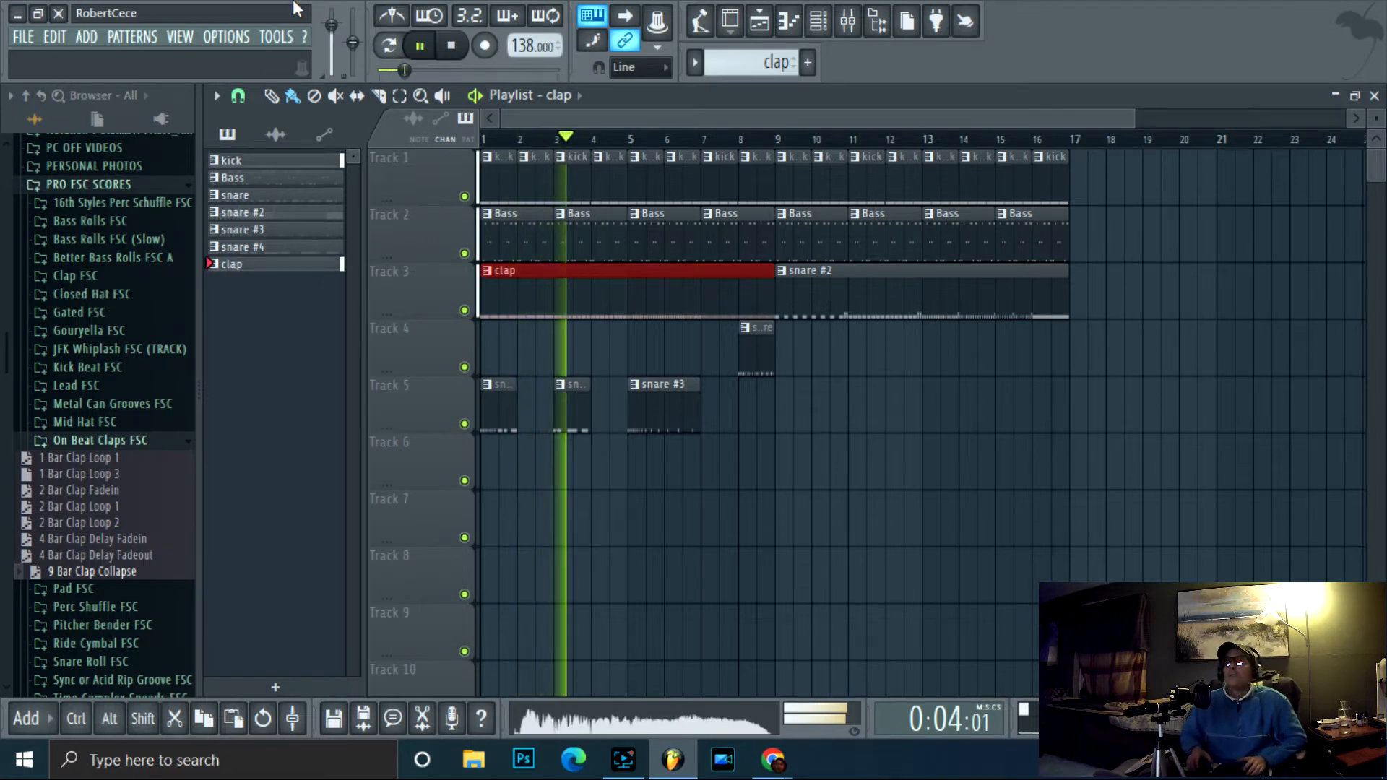
click(297, 177)
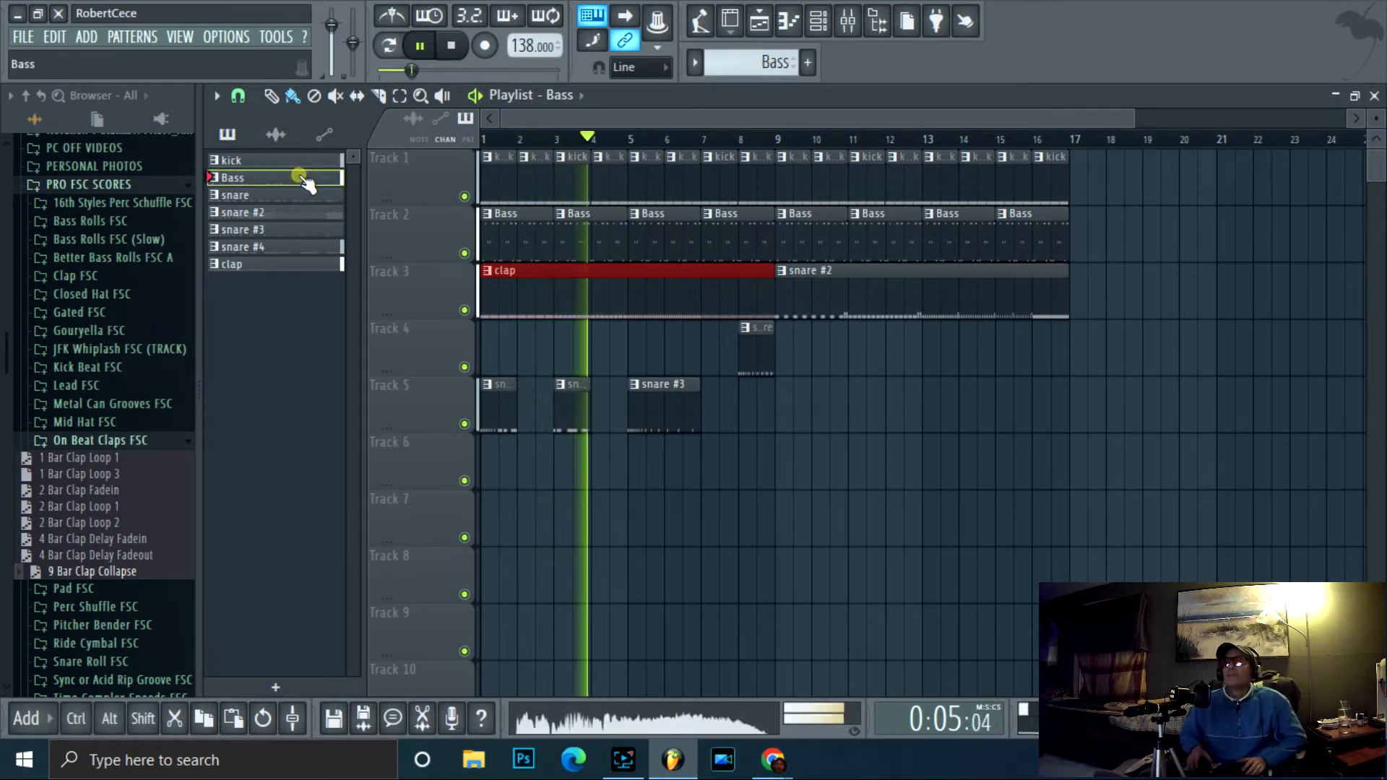
click(828, 29)
click(869, 368)
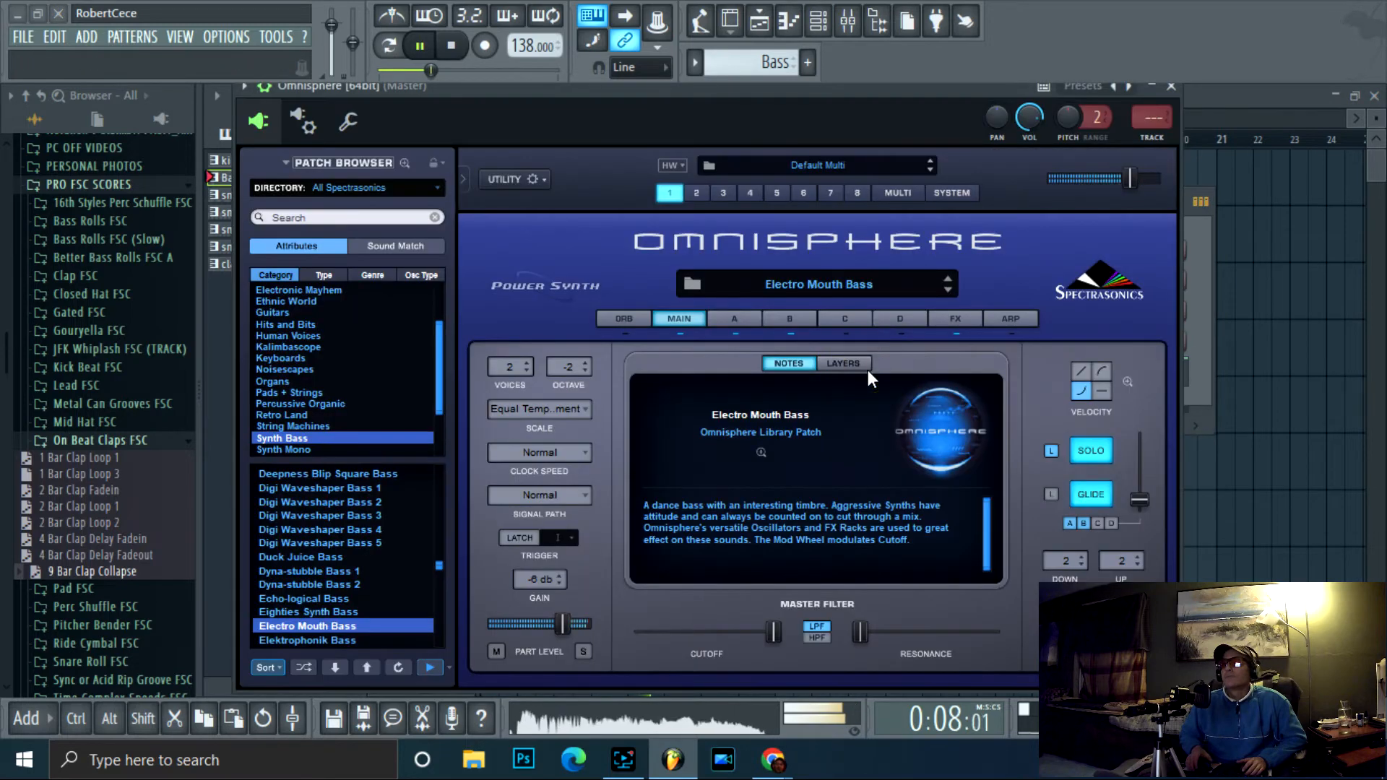
drag(772, 632, 692, 636)
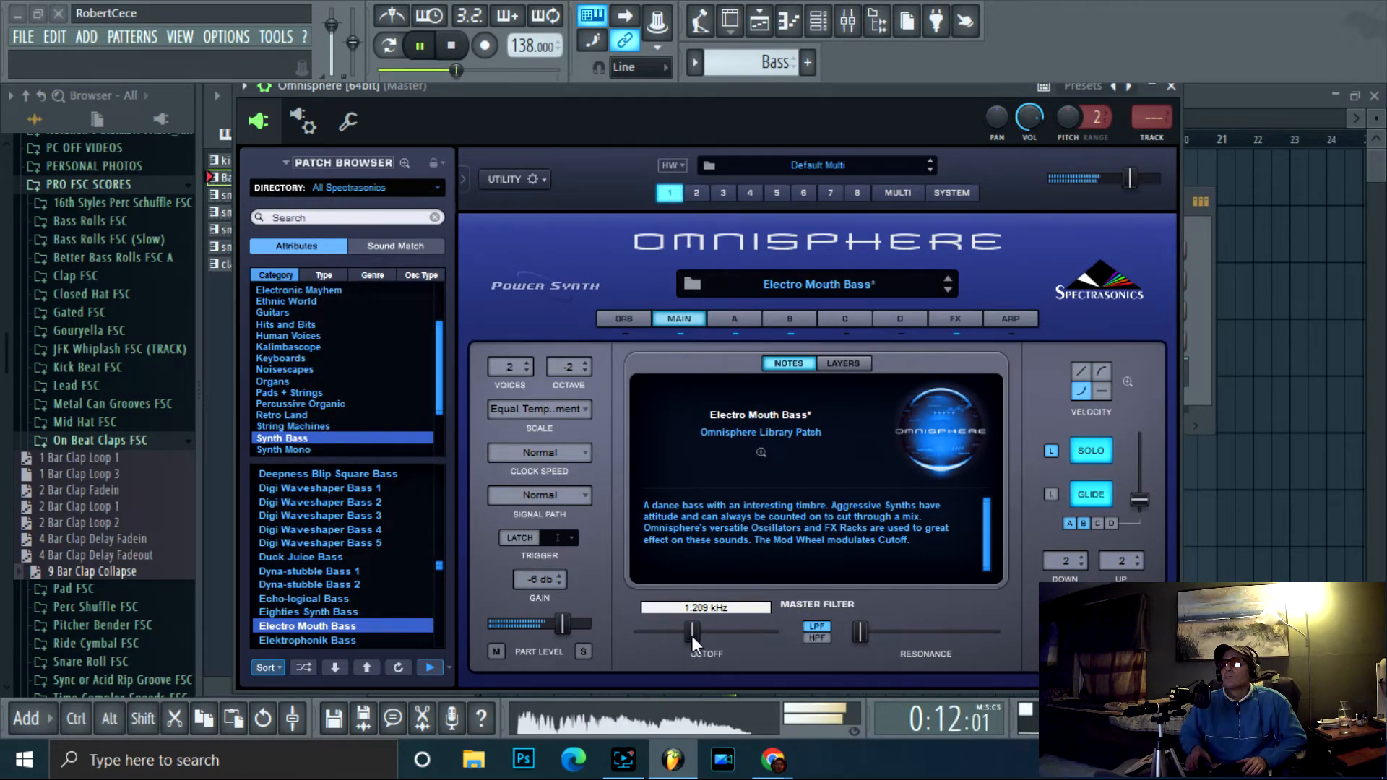
click(1221, 94)
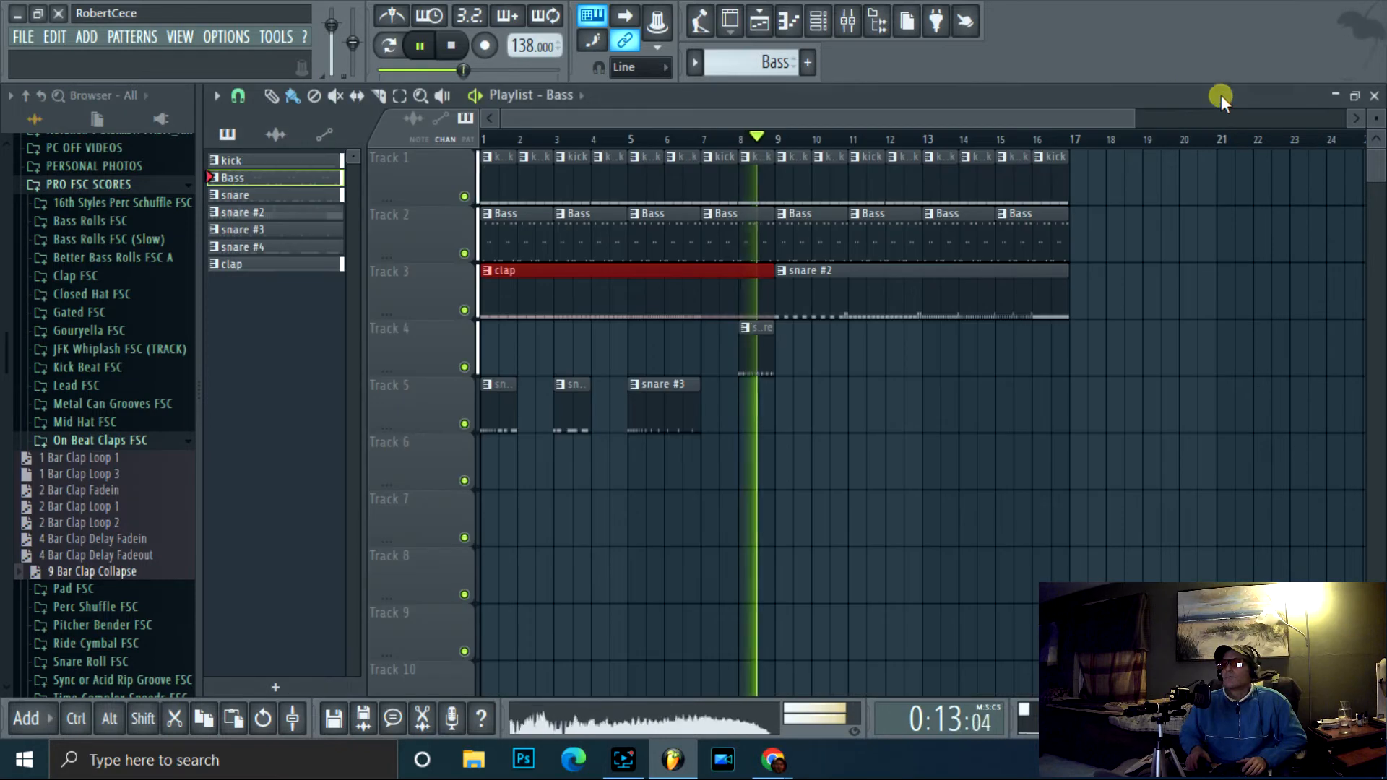
click(451, 44)
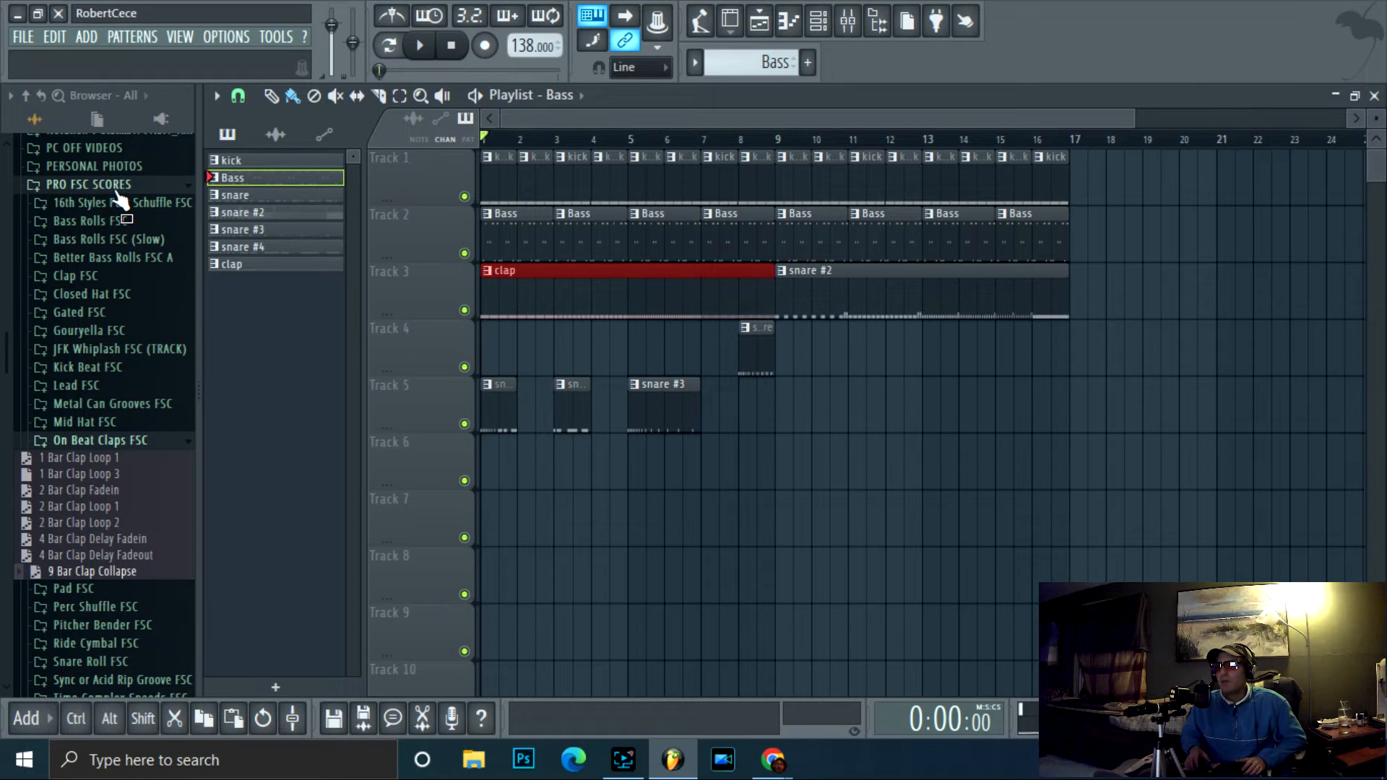
- Collapse the On Beat Claps FSC folder and view the Bass pattern's notes in the piano roll
click(105, 437)
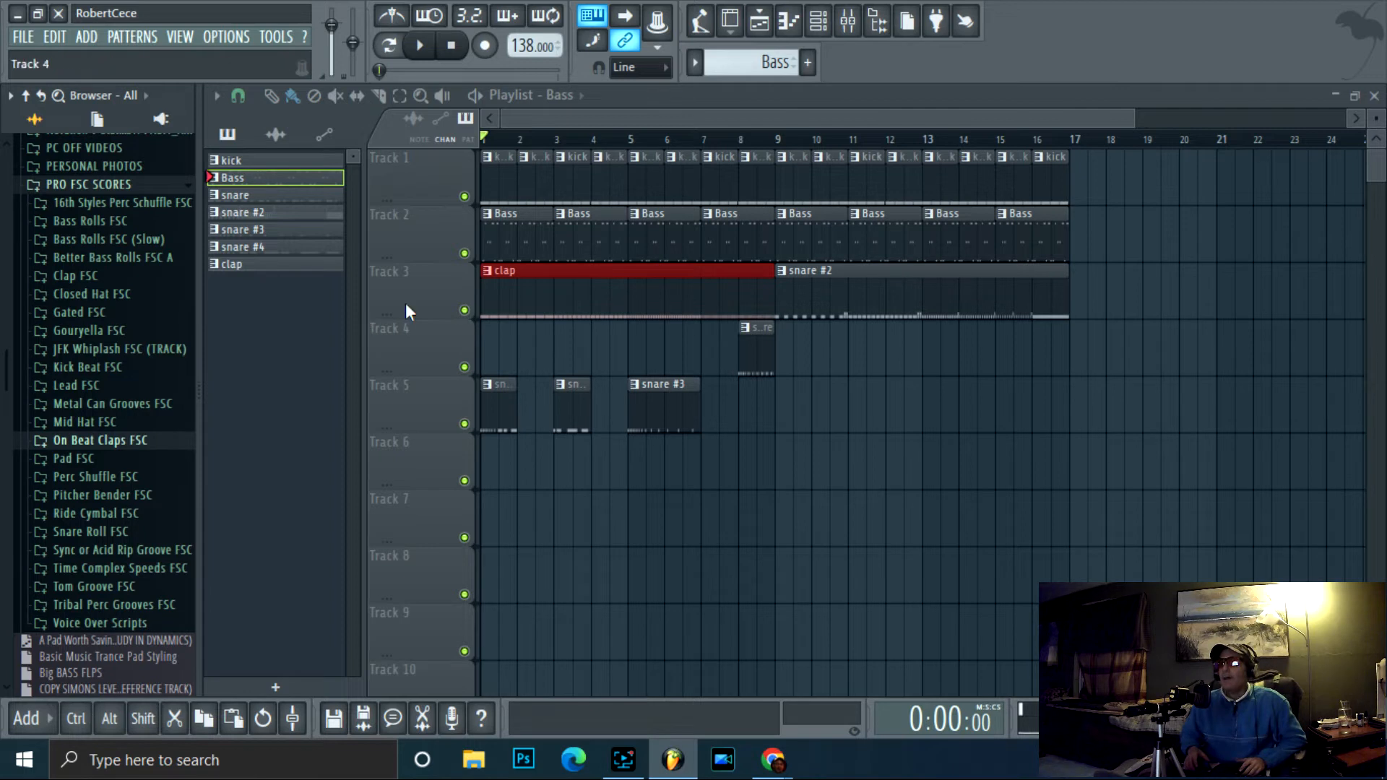
click(792, 23)
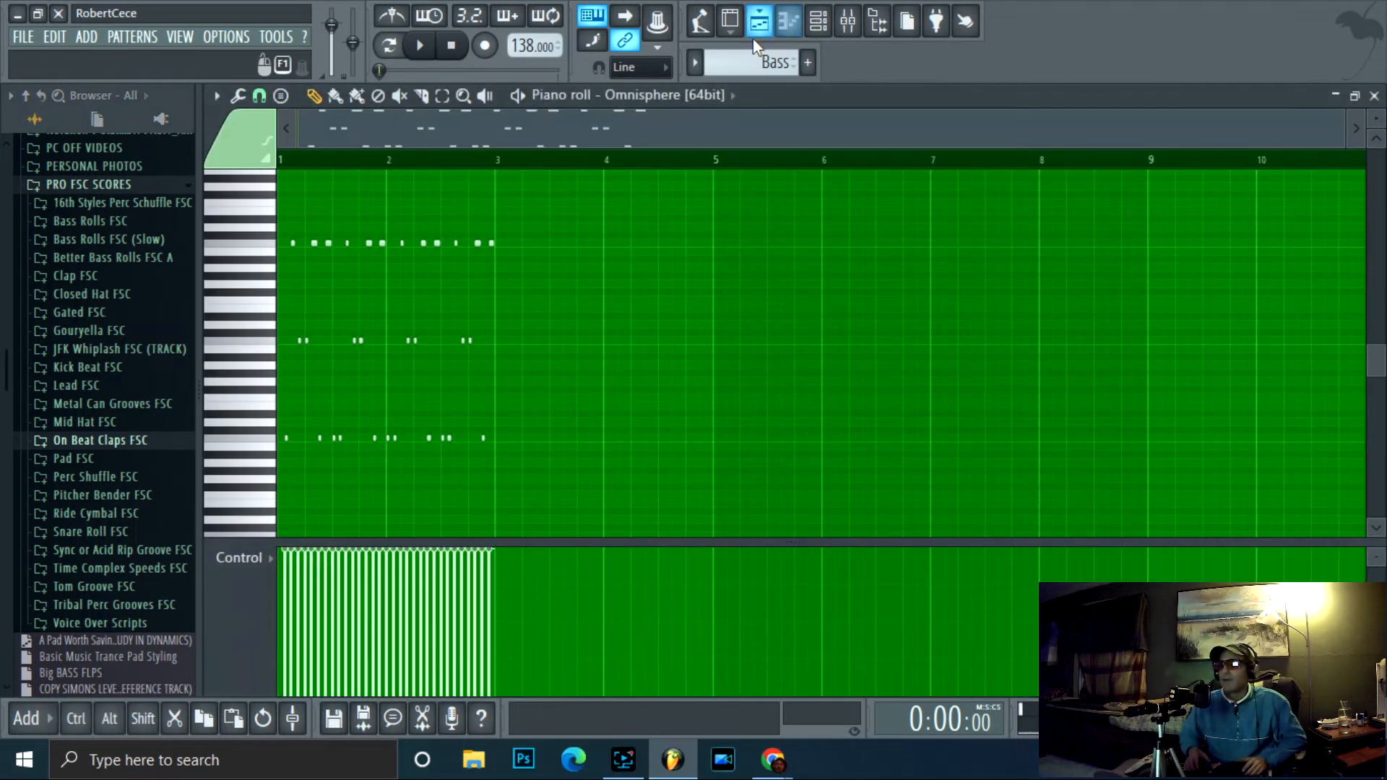
click(789, 21)
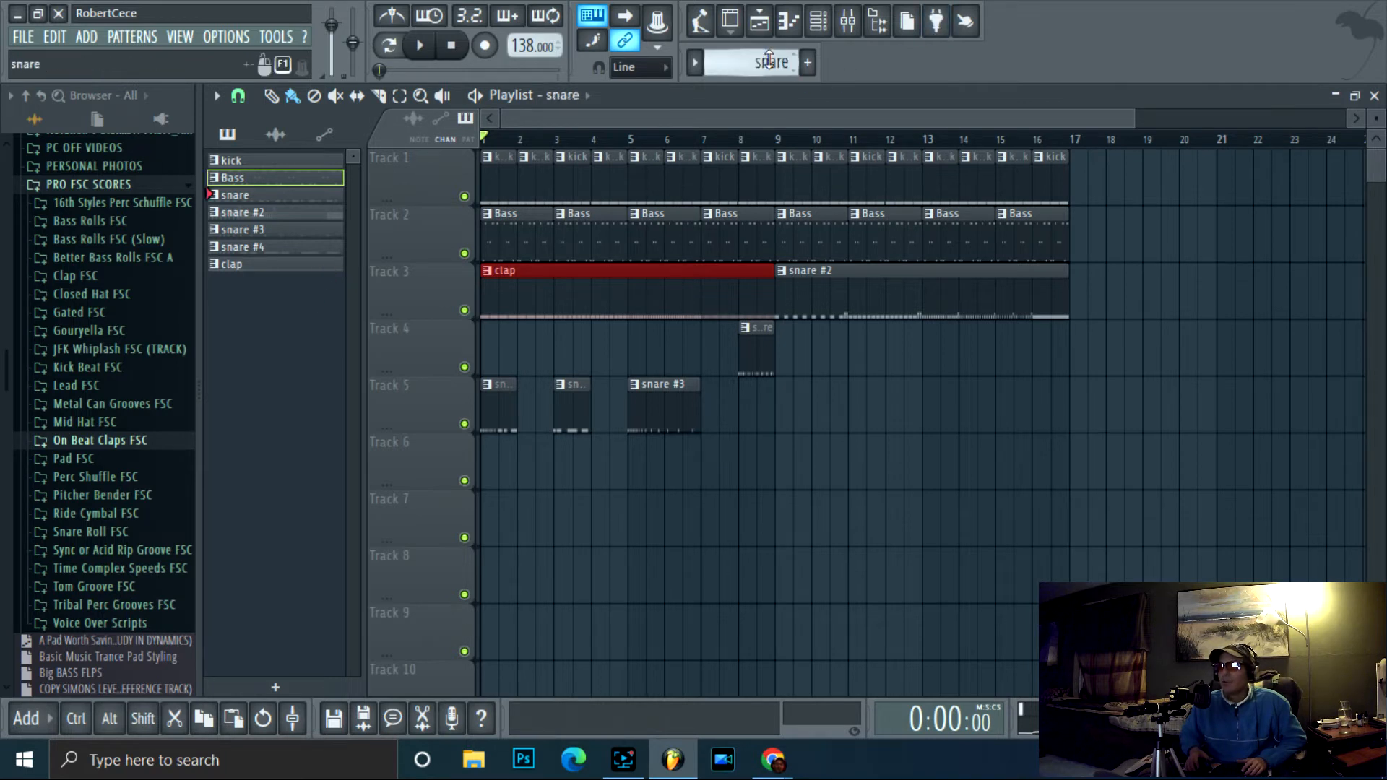
- Select the empty pattern after clap and rename it tom
scroll(765, 60, down, 4)
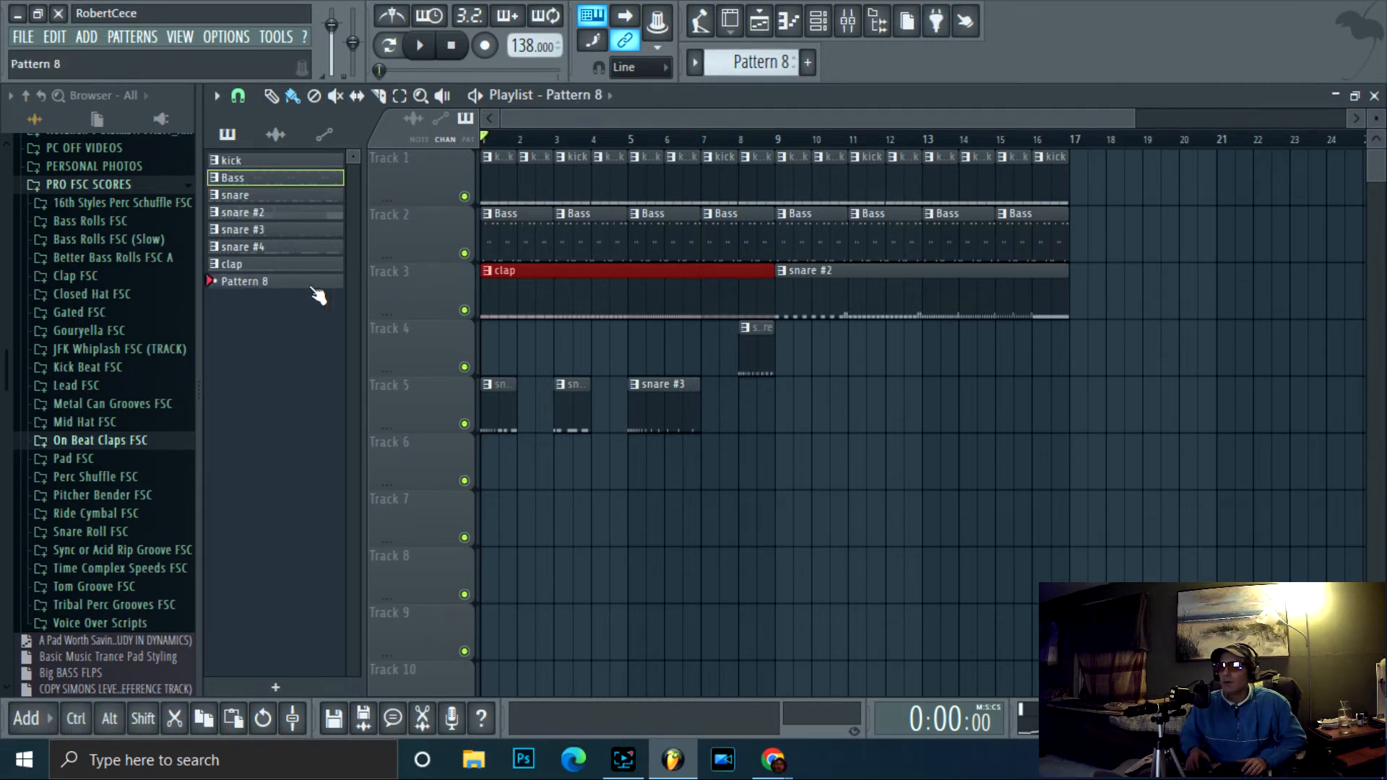
right_click(291, 284)
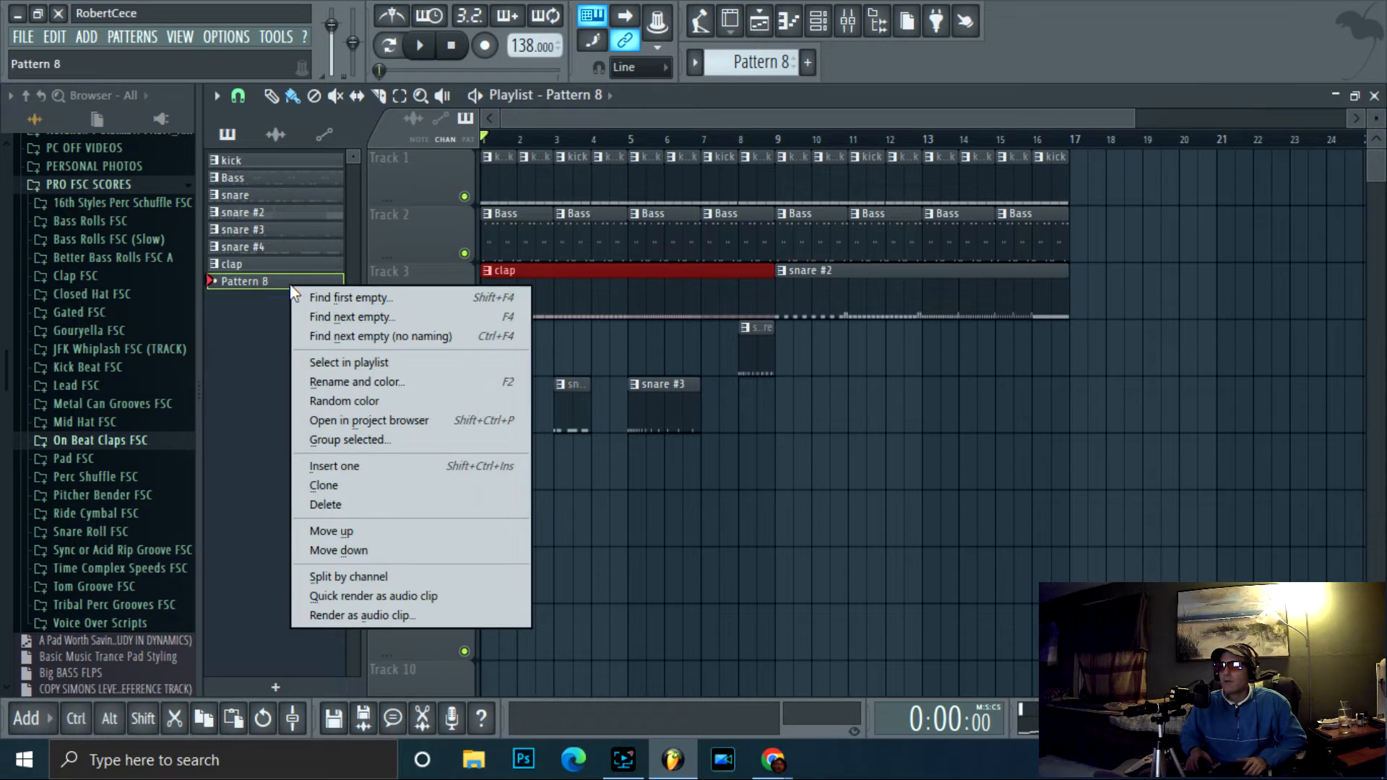
click(358, 382)
text(tom)
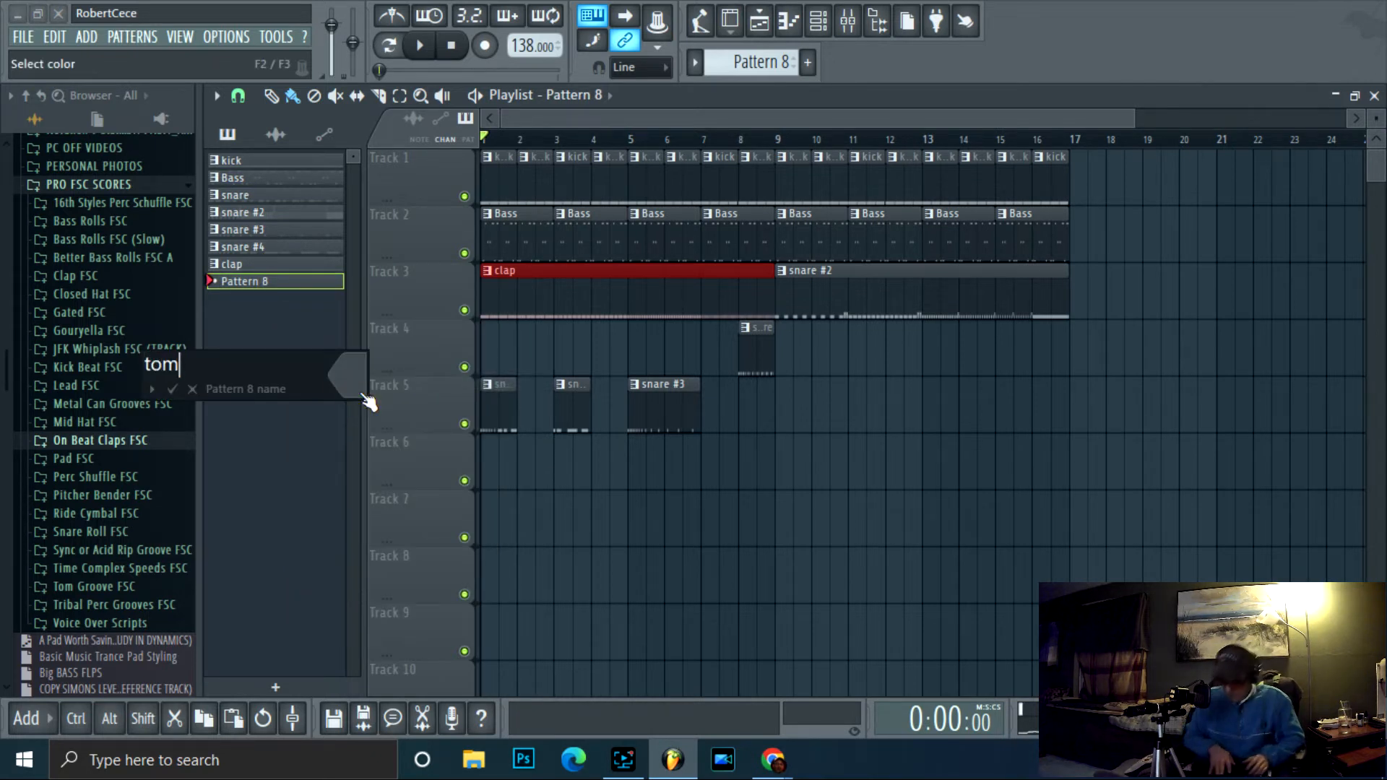
key(Return)
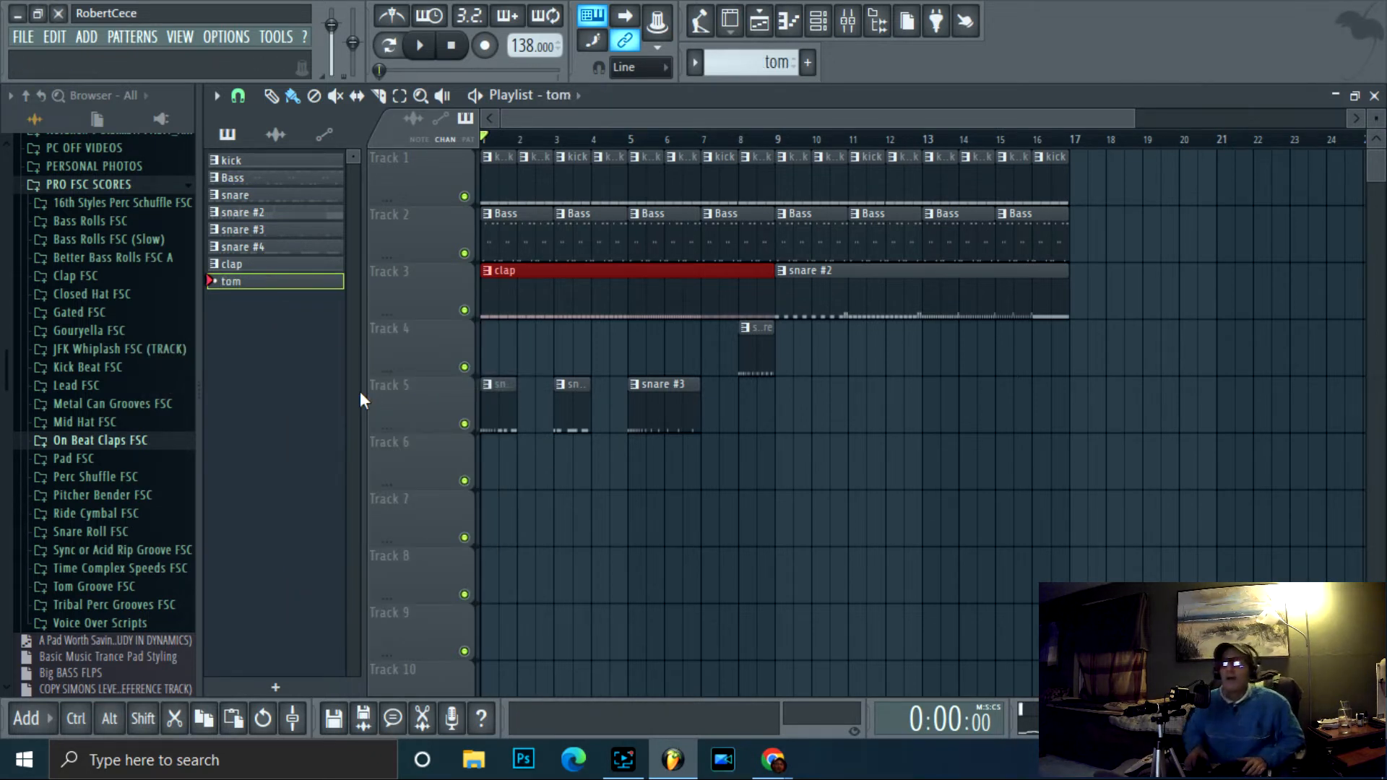
- Collapse the PRO FSC SCORES and BASSDRUM folders in the browser and open the Toms folder inside Extreme Drums
click(85, 189)
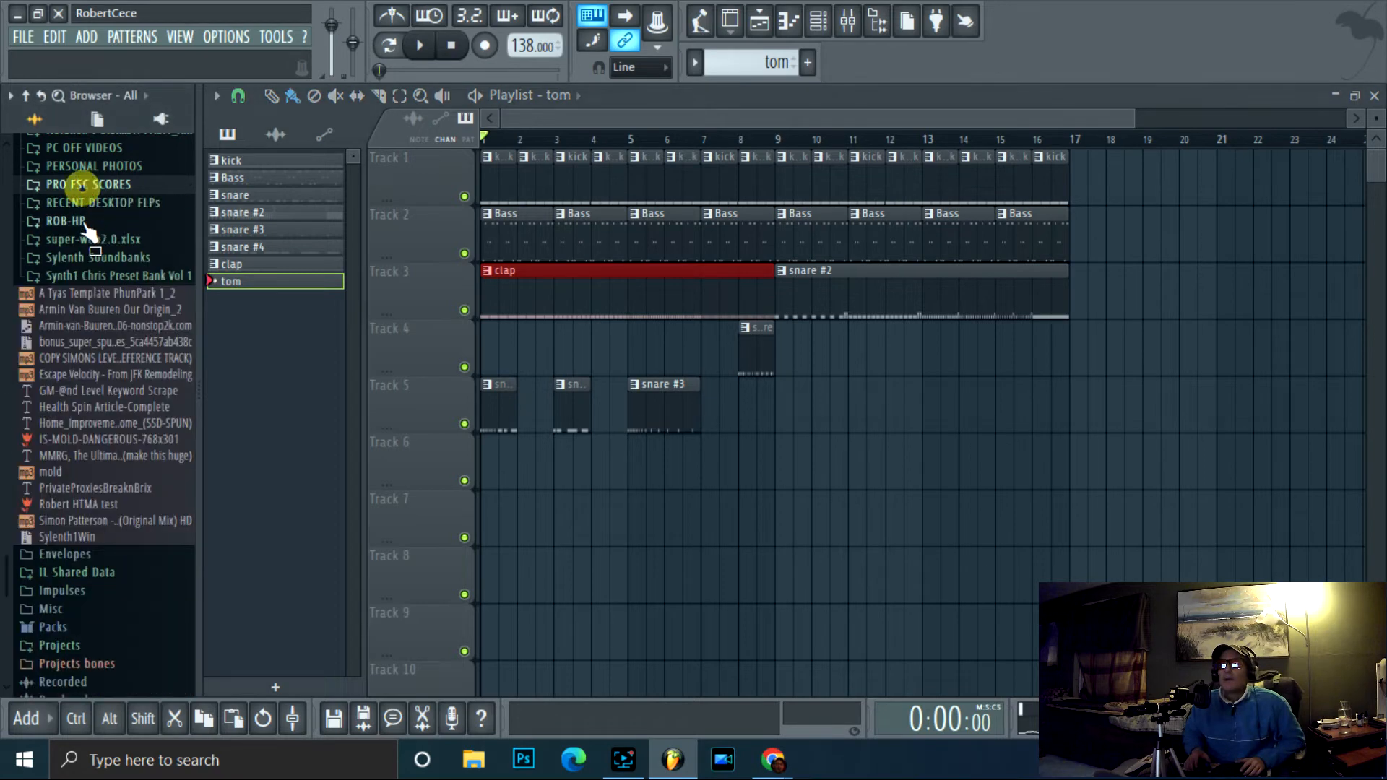
scroll(86, 225, up, 4)
scroll(87, 228, down, 5)
click(64, 623)
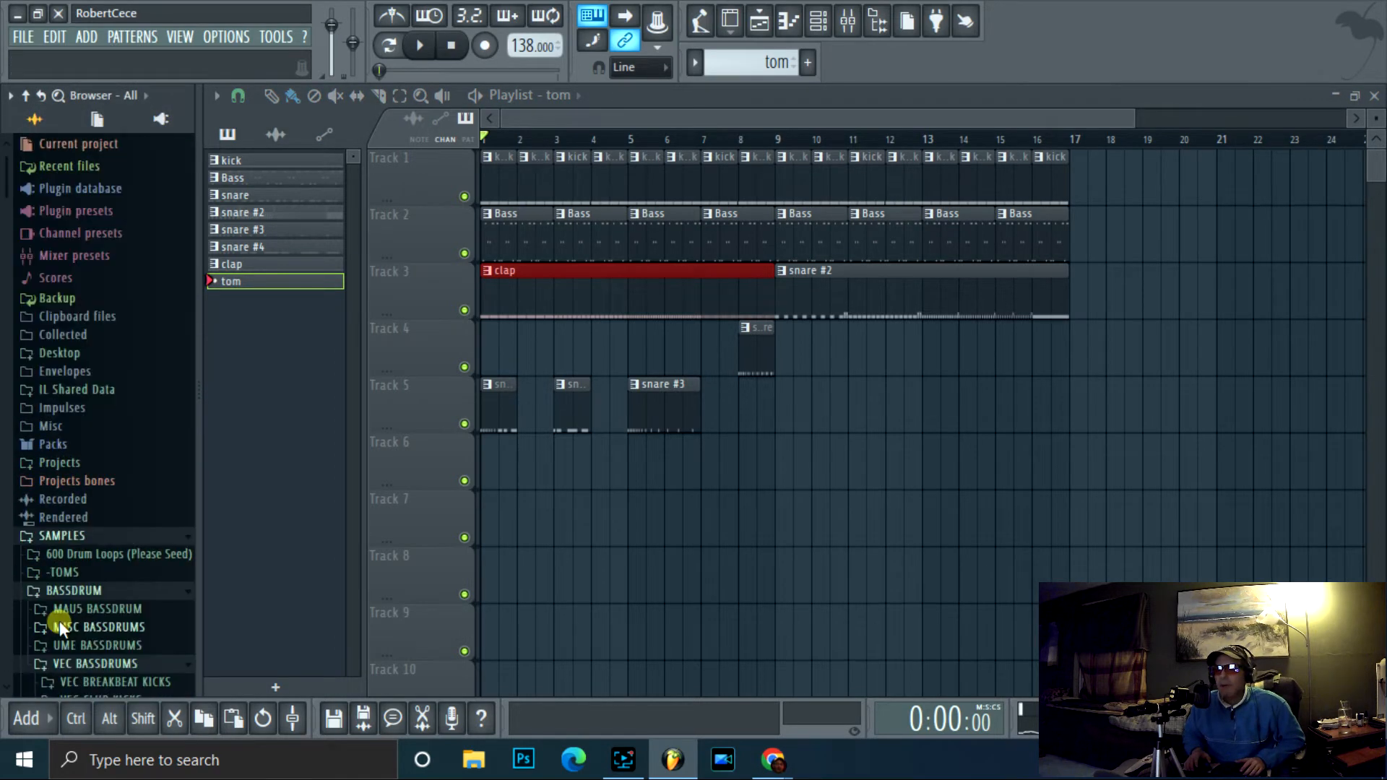
click(59, 621)
click(93, 202)
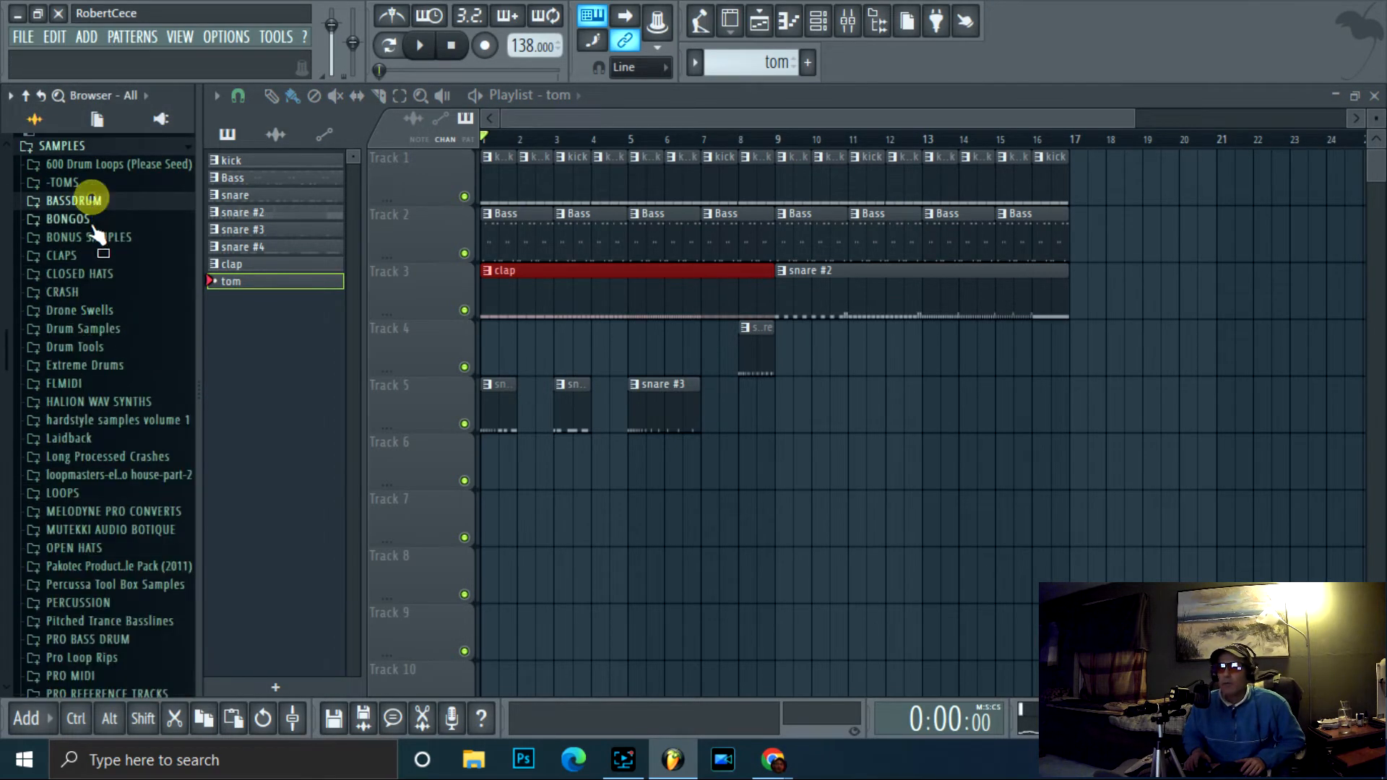
click(107, 367)
scroll(102, 358, down, 2)
click(88, 359)
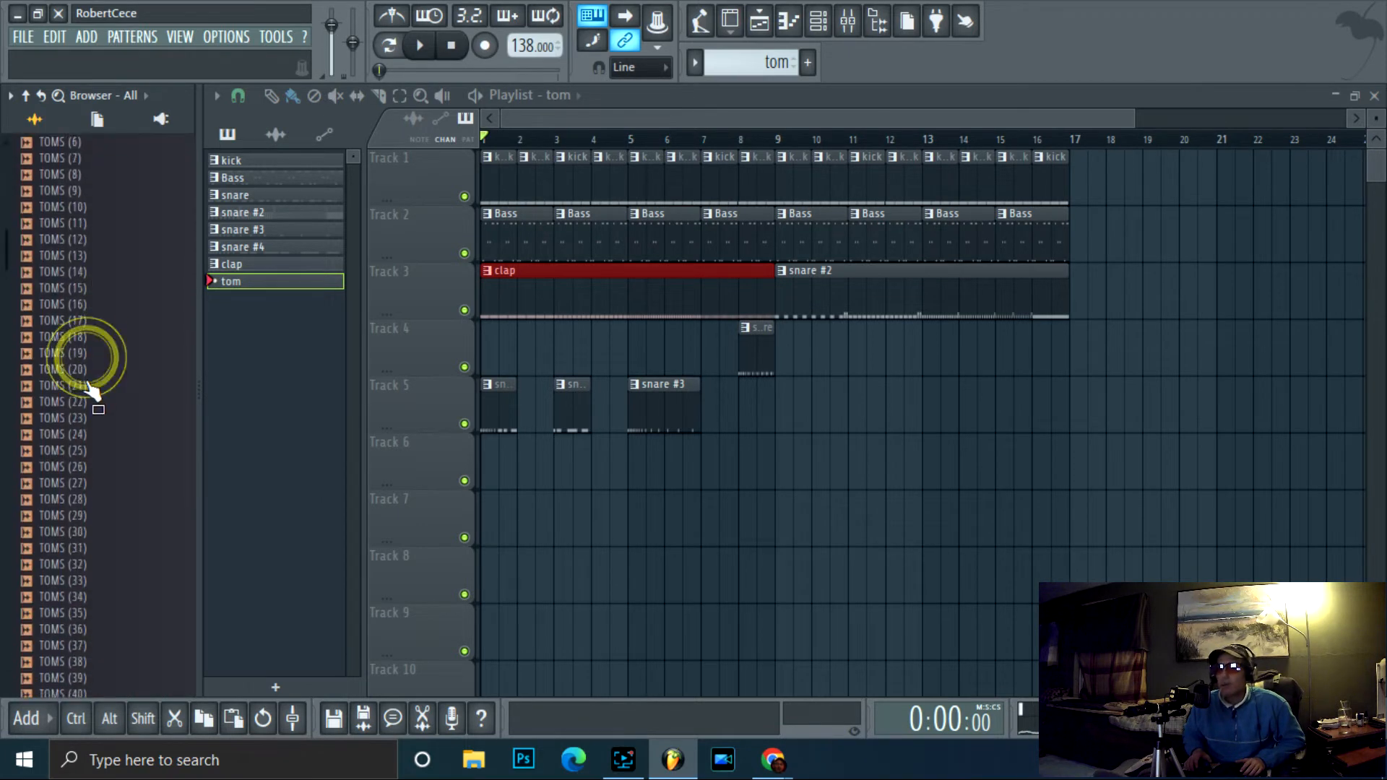
- Audition the TOMS (51) sample and add TOMS (58) as a new channel below Omnisphere in the channel rack
scroll(89, 390, down, 10)
click(86, 385)
click(819, 21)
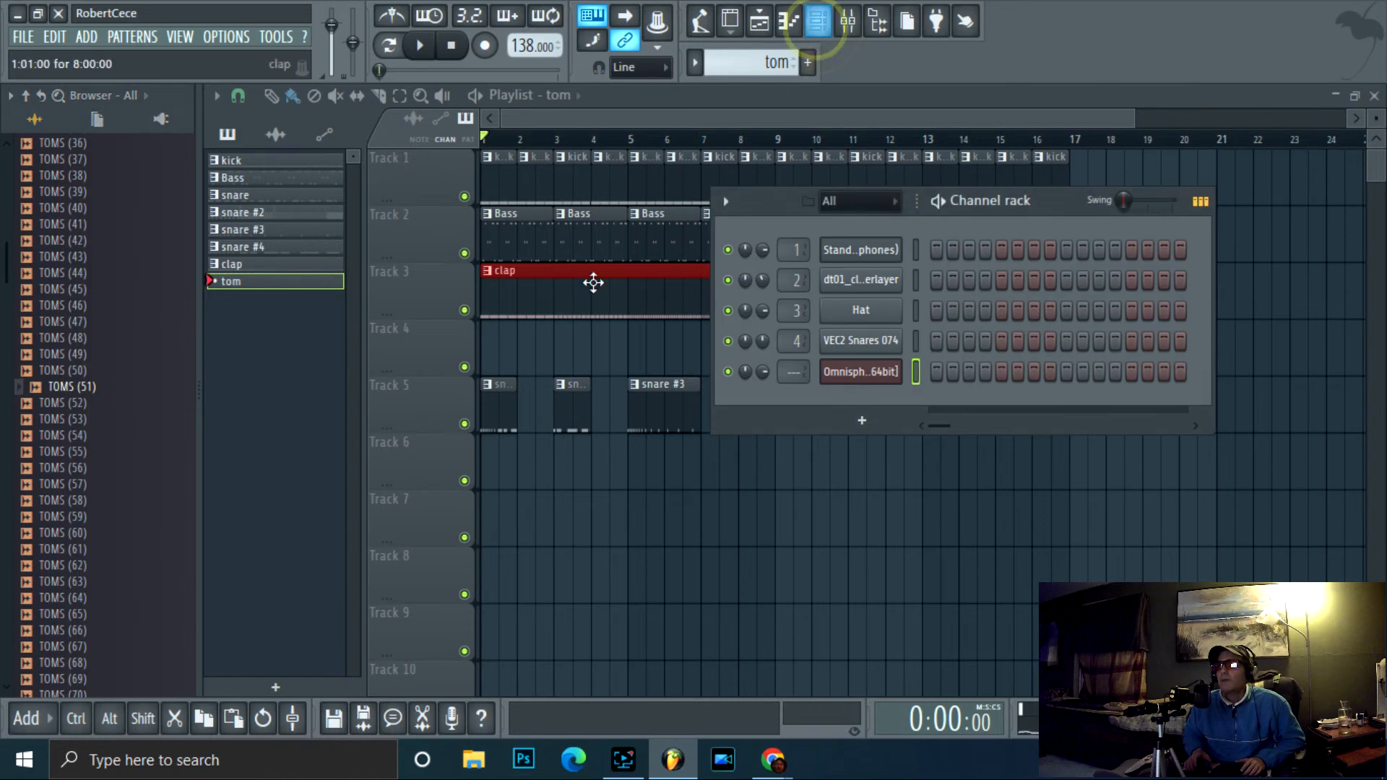
drag(72, 468, 929, 397)
- Collapse the Toms and Extreme Drums sample folders in the browser
scroll(130, 334, up, 1)
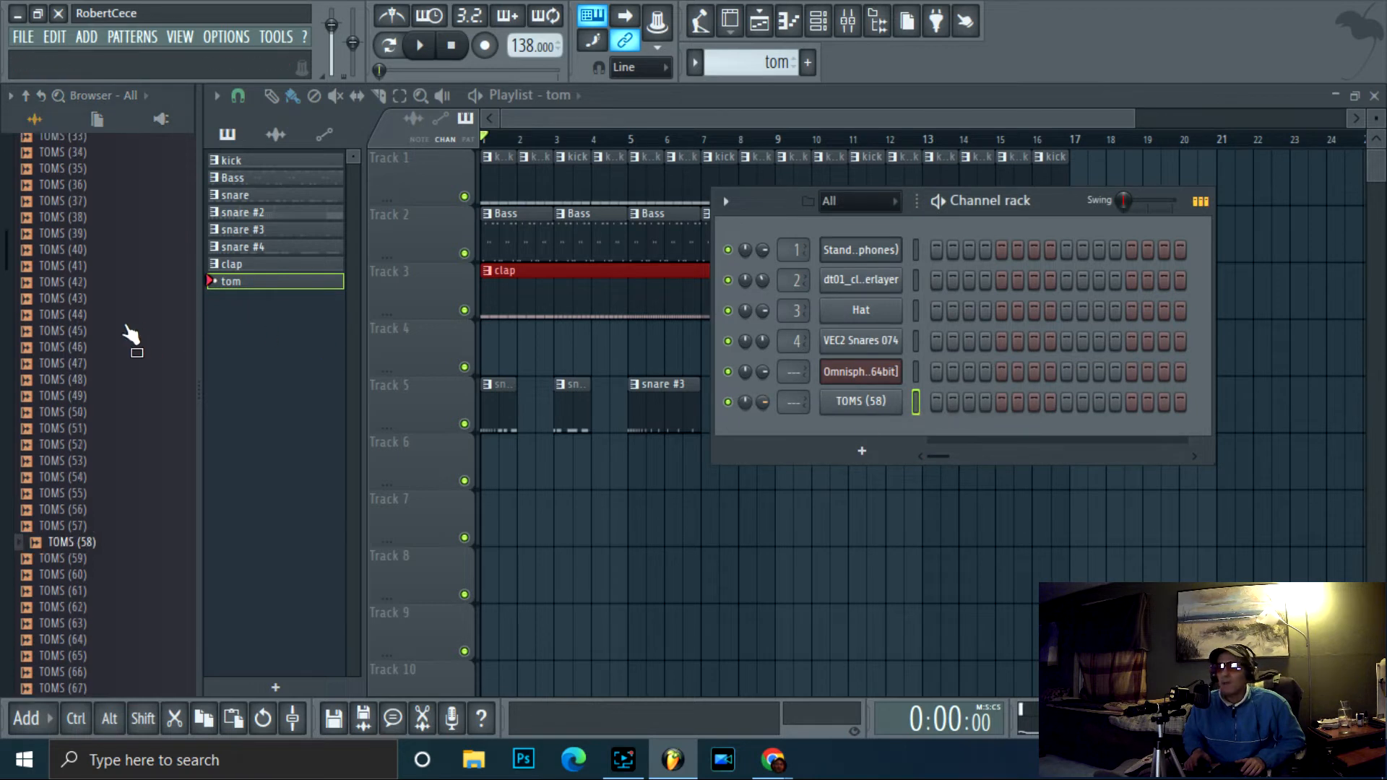
scroll(130, 334, up, 10)
click(58, 534)
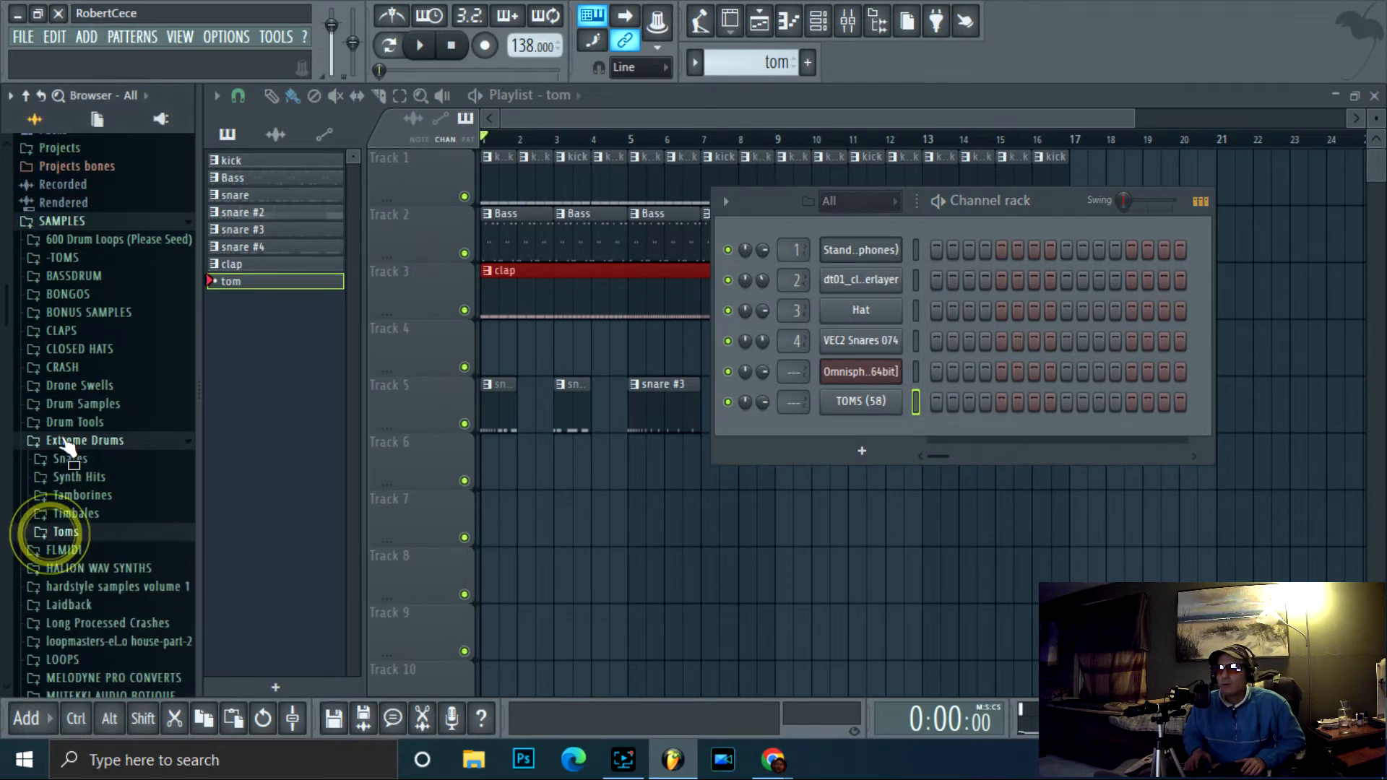
click(61, 440)
- Expand the Desktop folder in the browser, collapse SAMPLES, and open the PRO FSC SCORES folder
scroll(64, 404, up, 5)
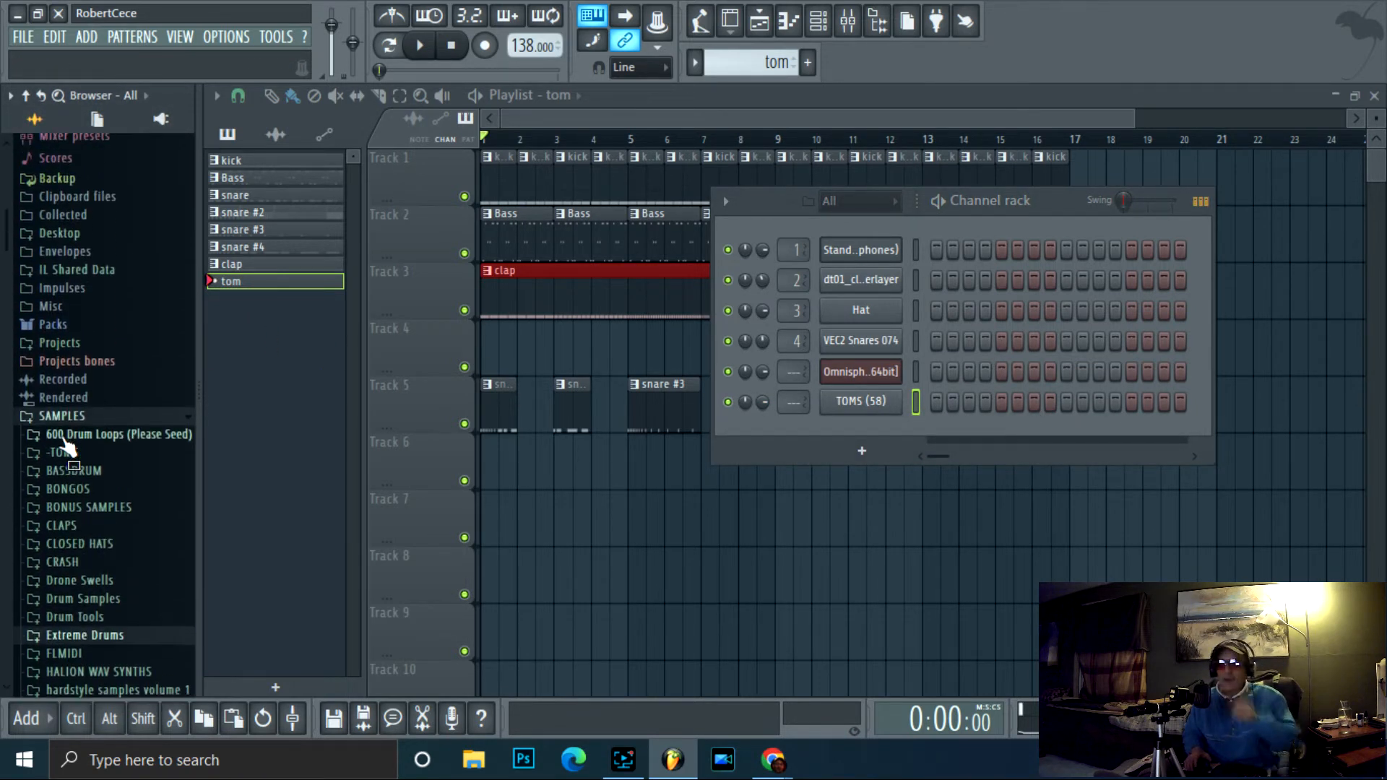
click(59, 233)
scroll(73, 235, up, 5)
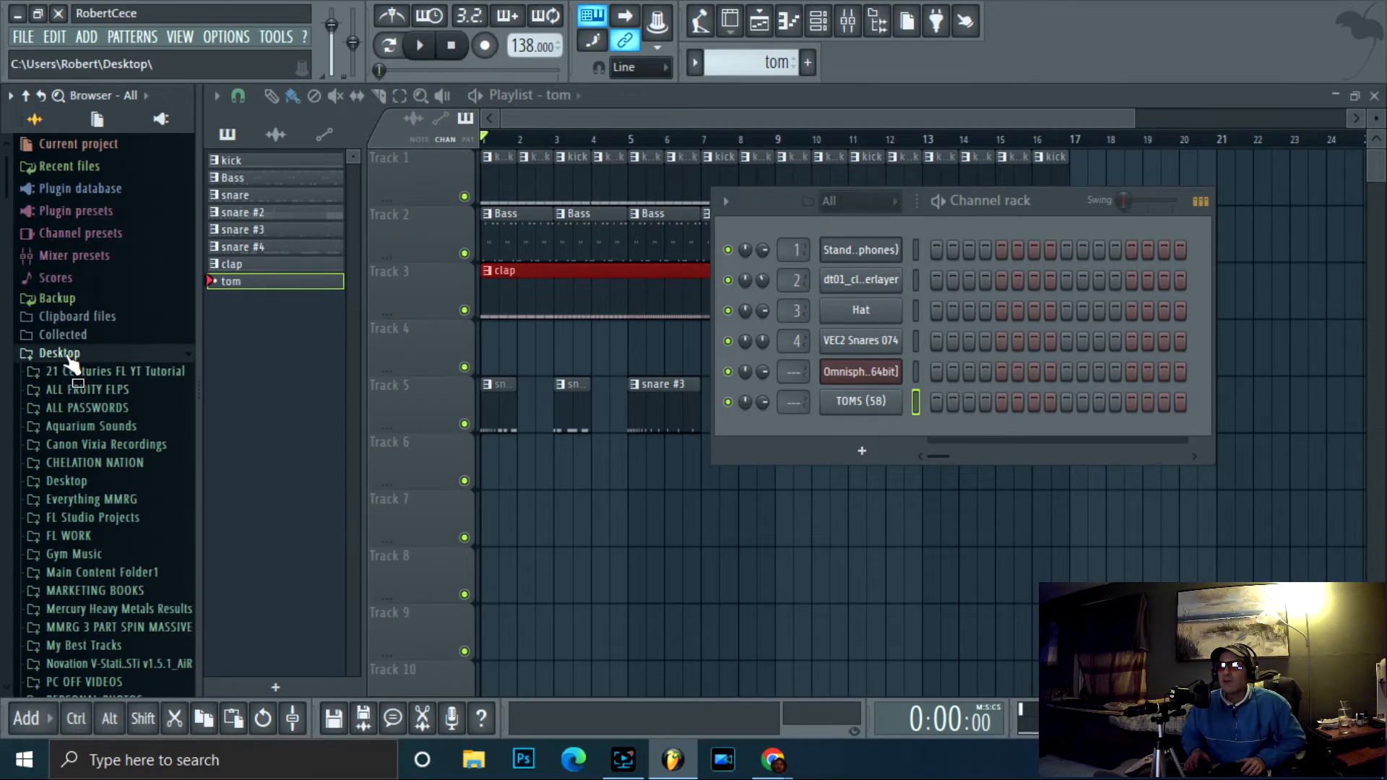
scroll(70, 360, down, 15)
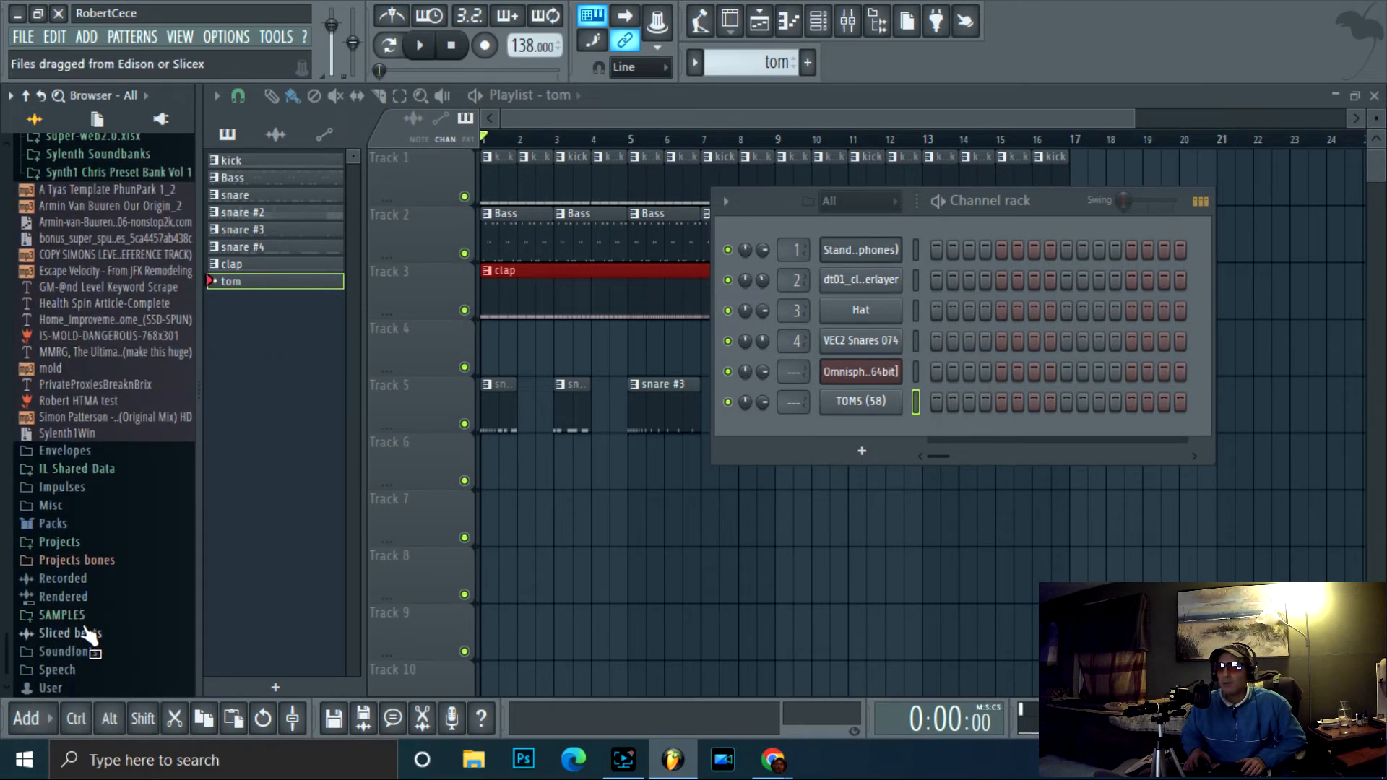
scroll(78, 325, up, 8)
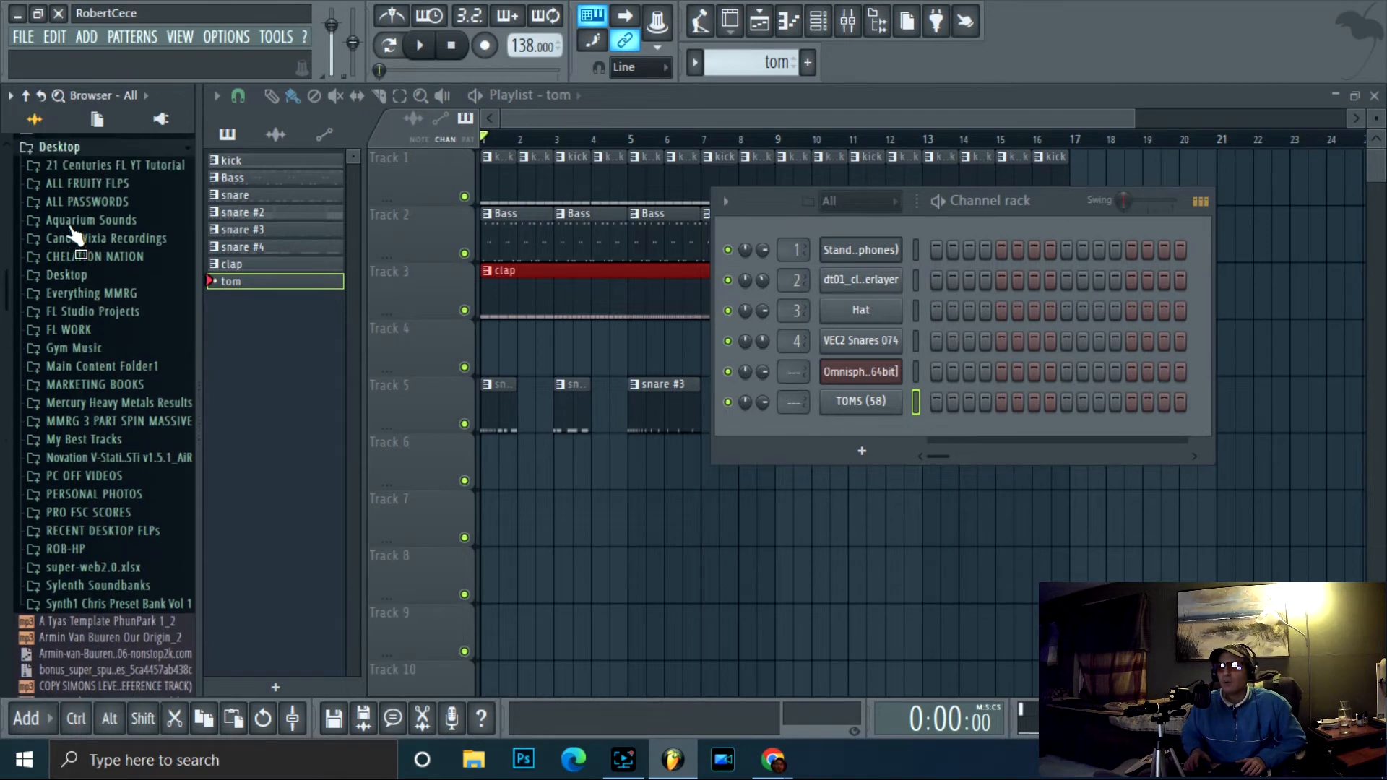
scroll(73, 233, up, 4)
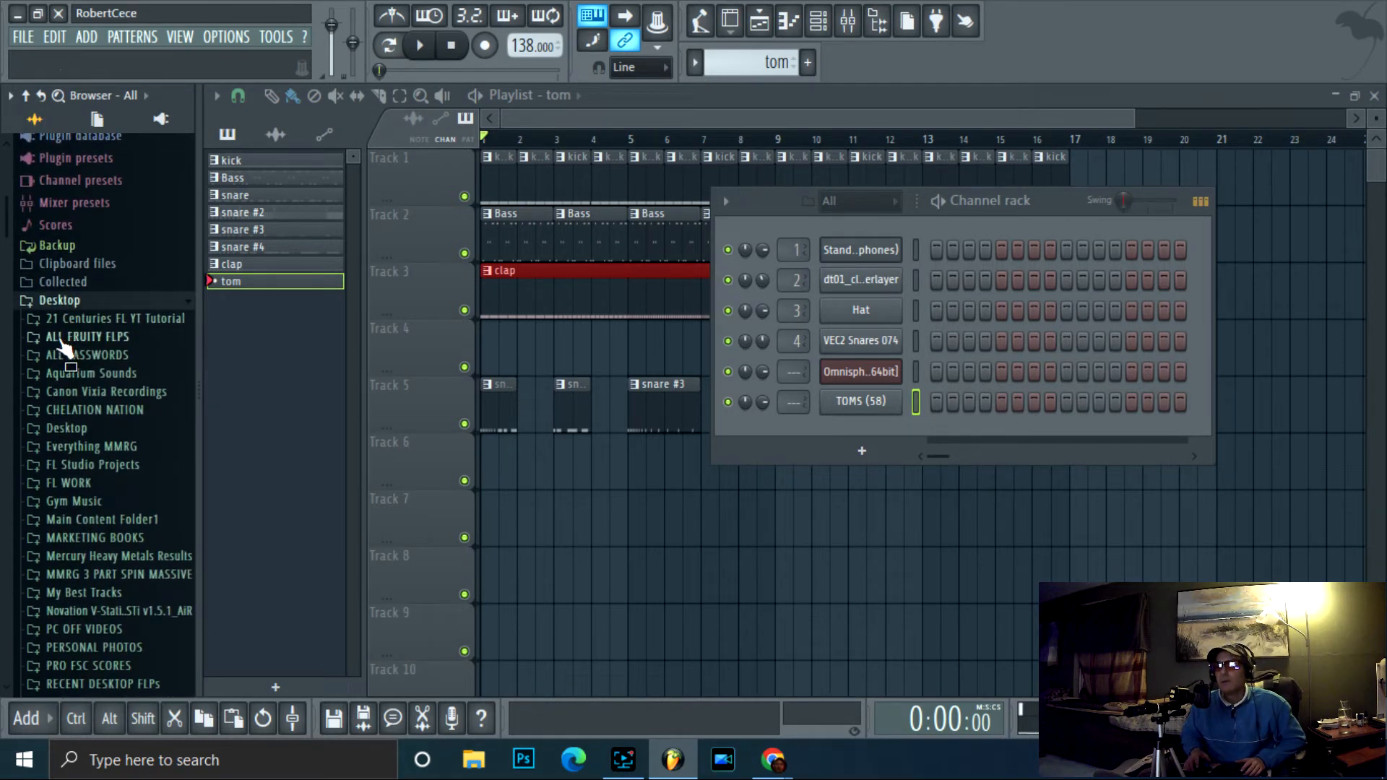
scroll(64, 354, down, 16)
click(111, 378)
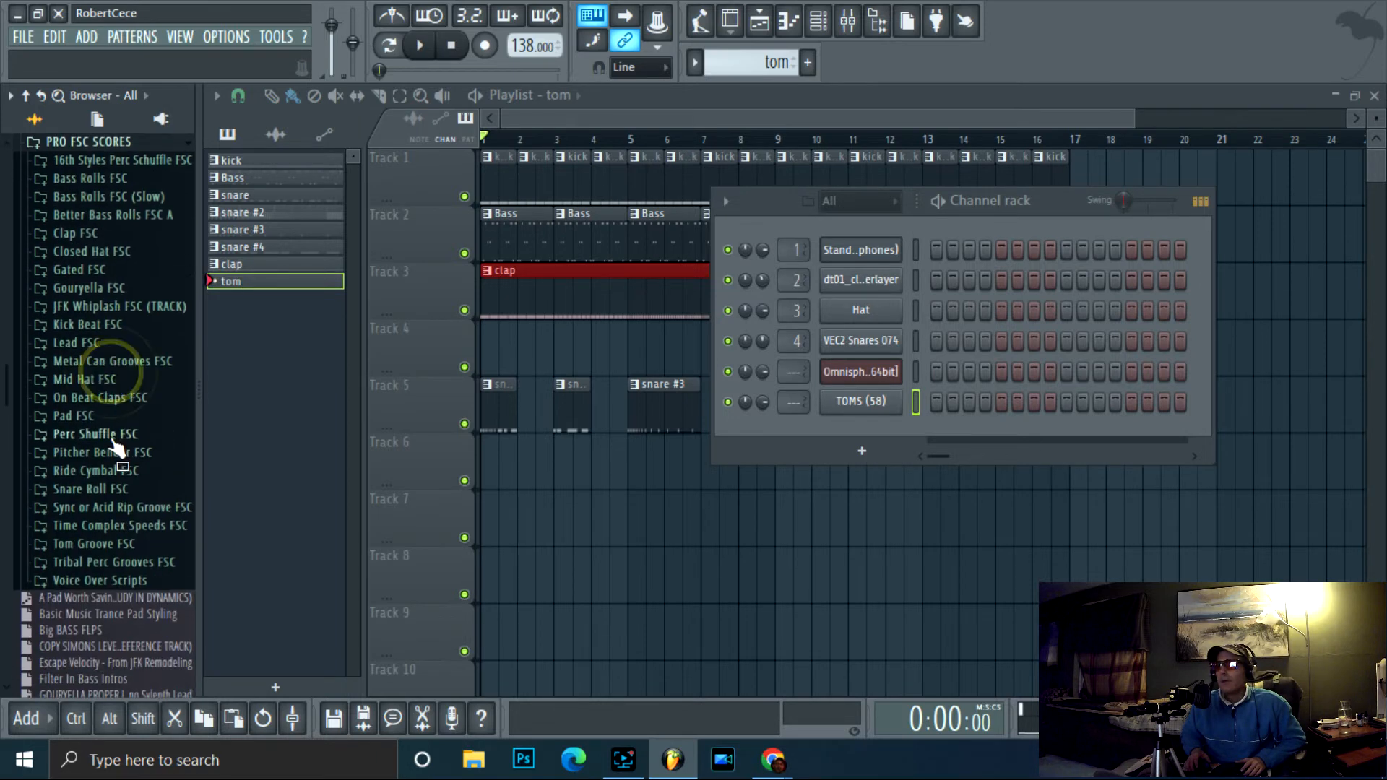
- Load the 1 Bar Tom Groove 1 score from Tom Groove FSC into the TOMS (58) piano roll and audition it
click(92, 544)
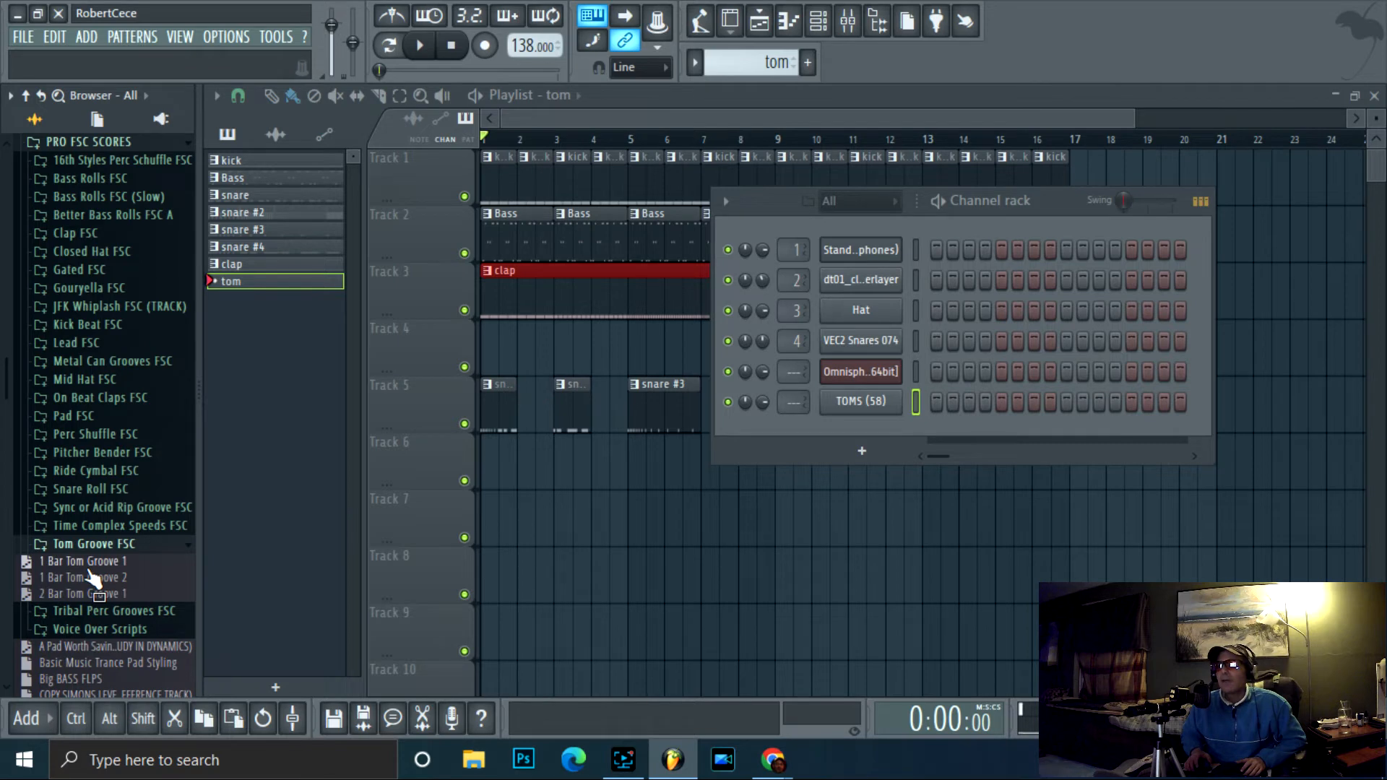
click(789, 20)
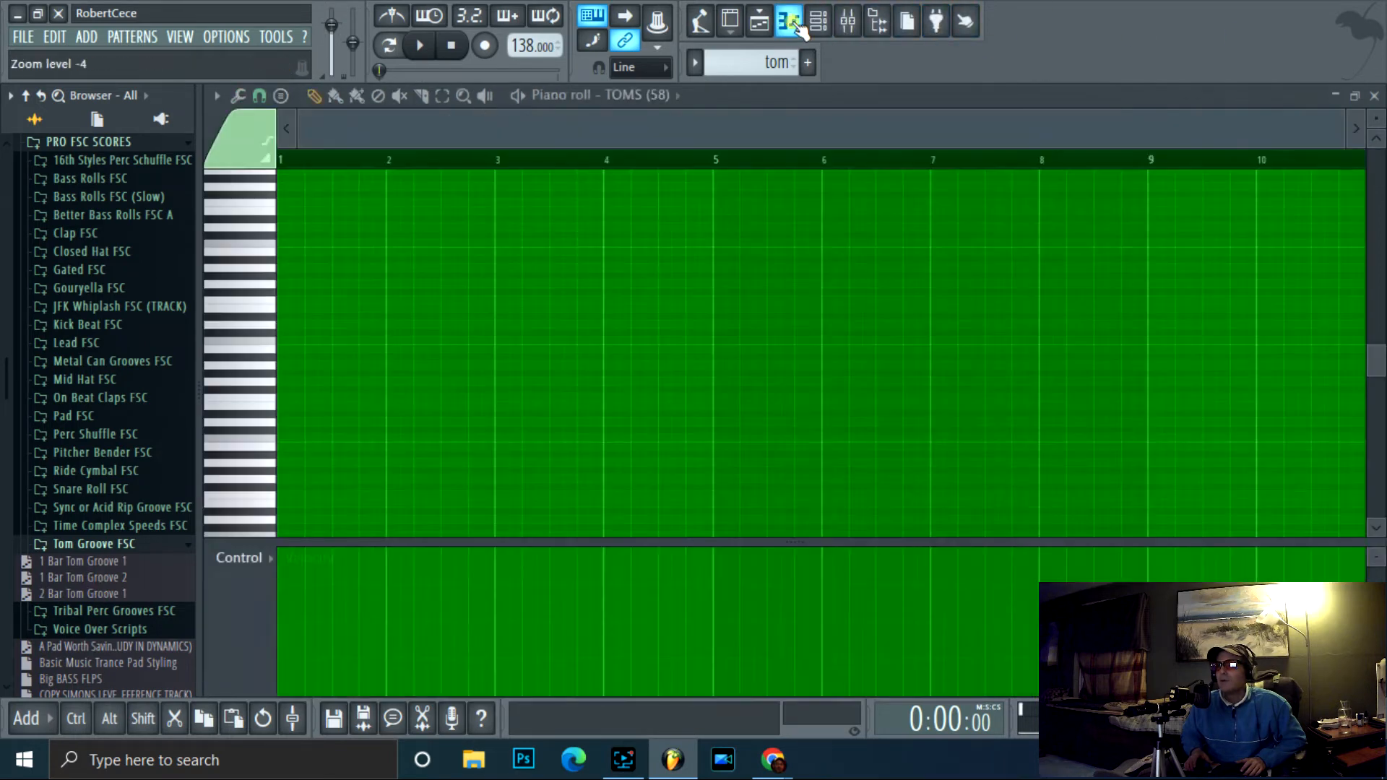
drag(80, 564, 601, 441)
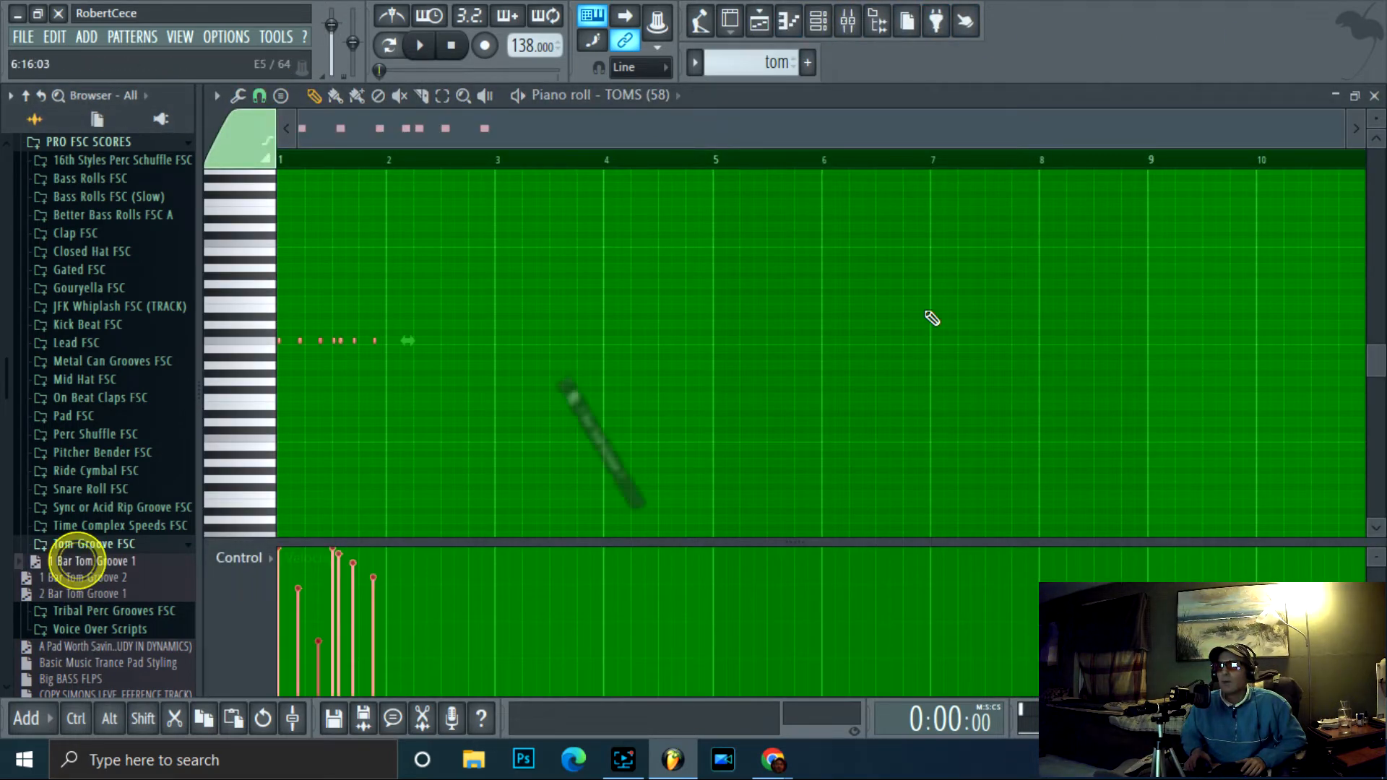
click(419, 47)
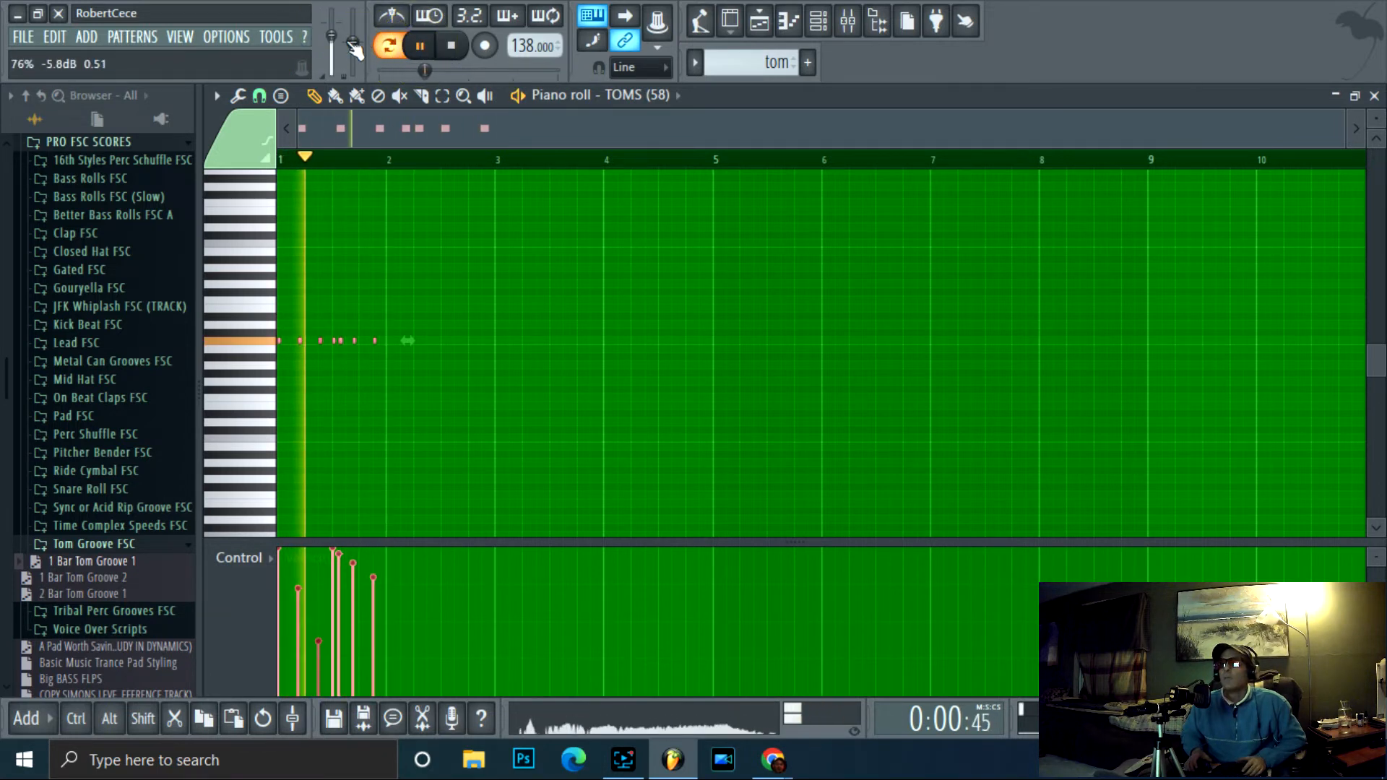
click(455, 46)
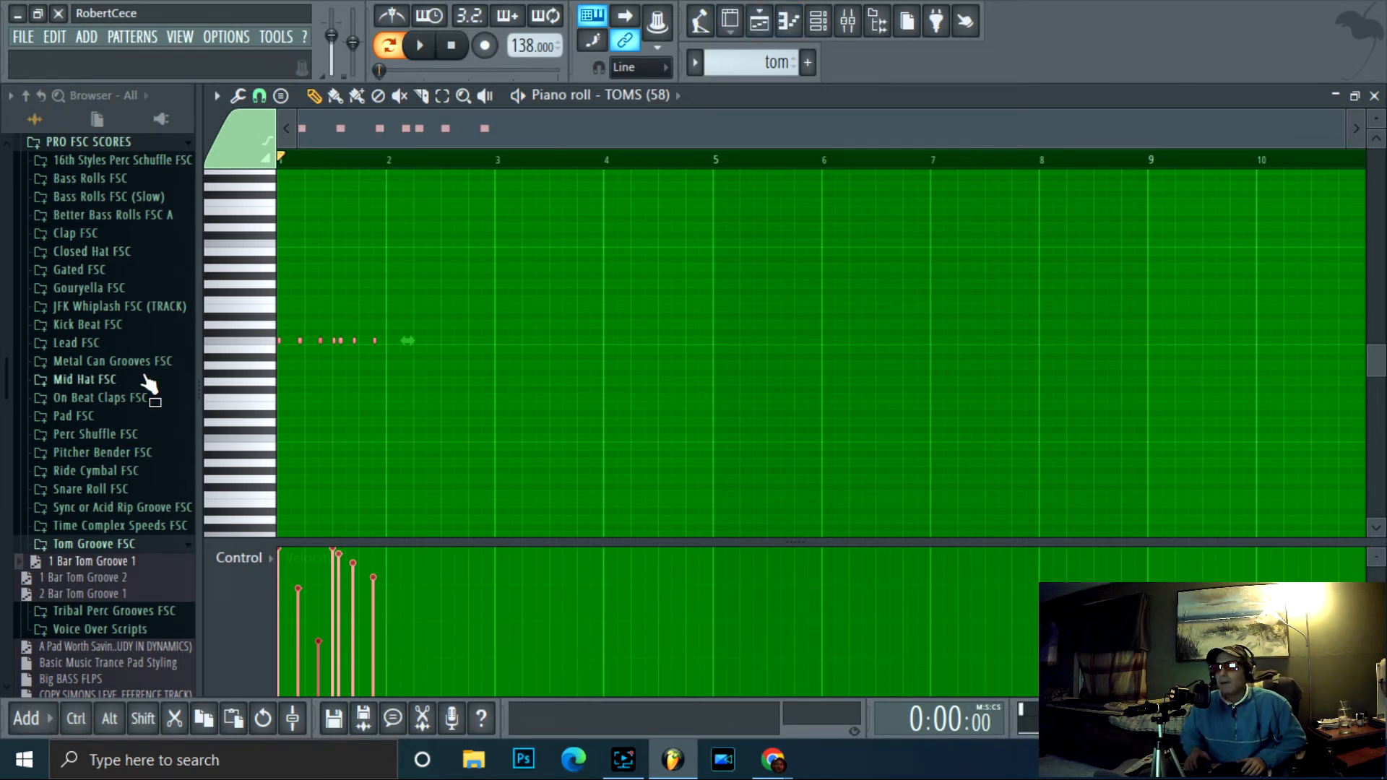
key(ctrl+s)
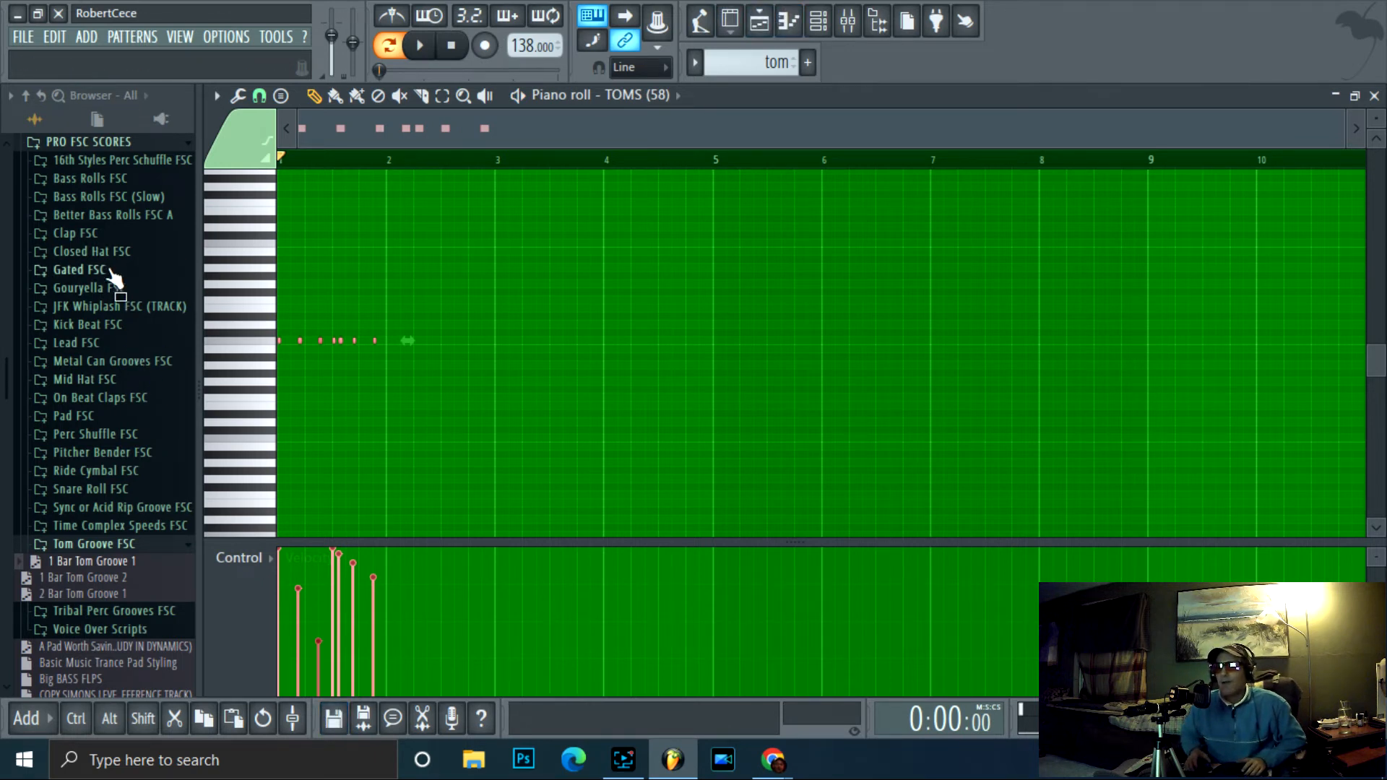
- Try the 1 Bar Hat Loop 9 score from Closed Hat FSC on TOMS (58), and replace it with 1 Bar Hat Loop 13
click(118, 251)
drag(102, 352, 682, 330)
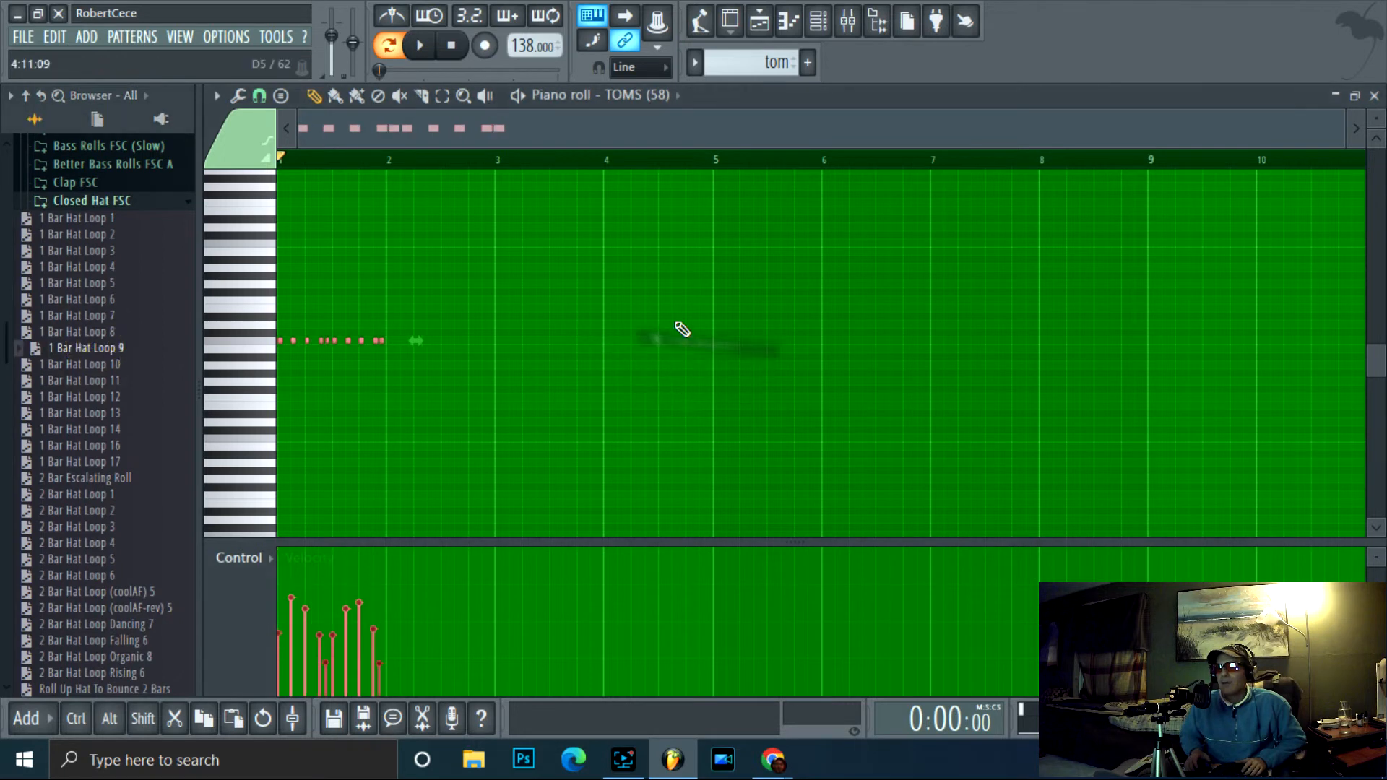
click(422, 48)
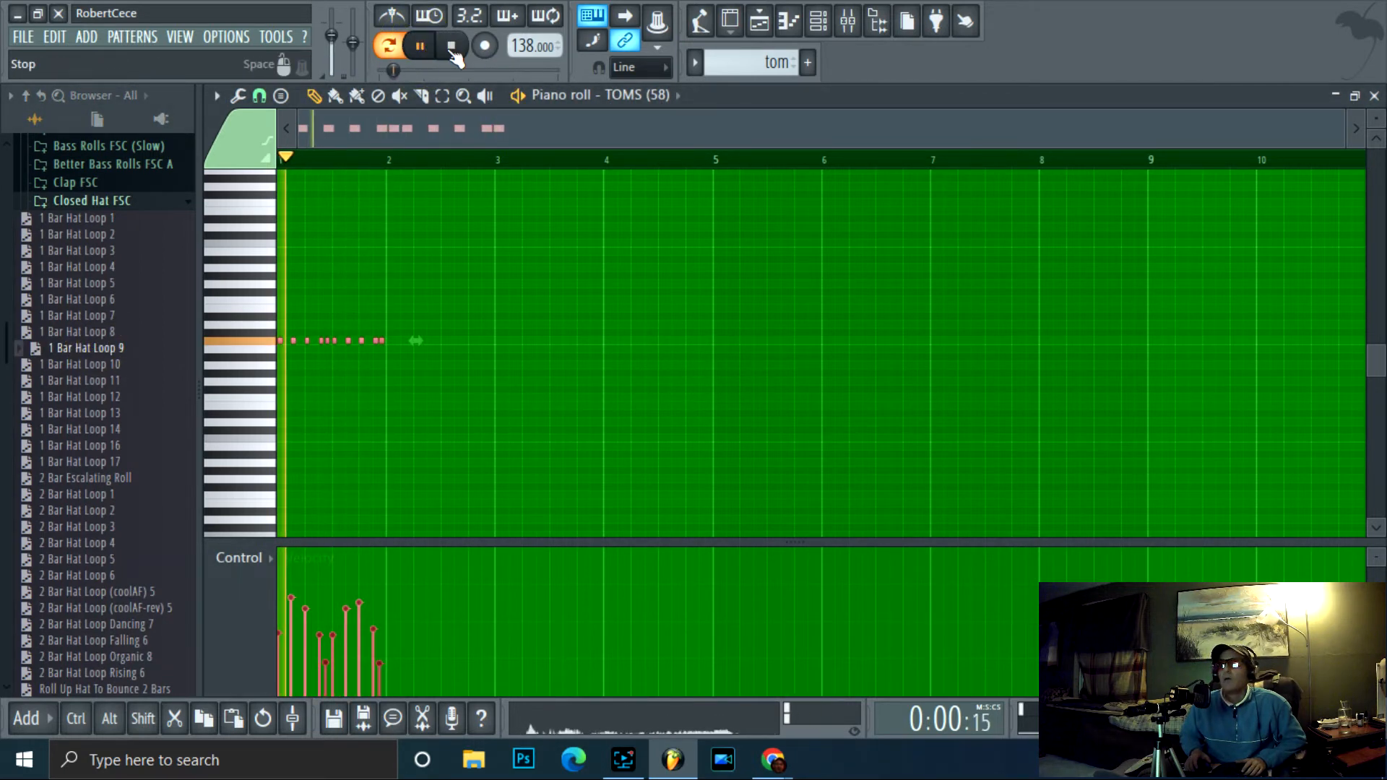
drag(80, 412, 549, 346)
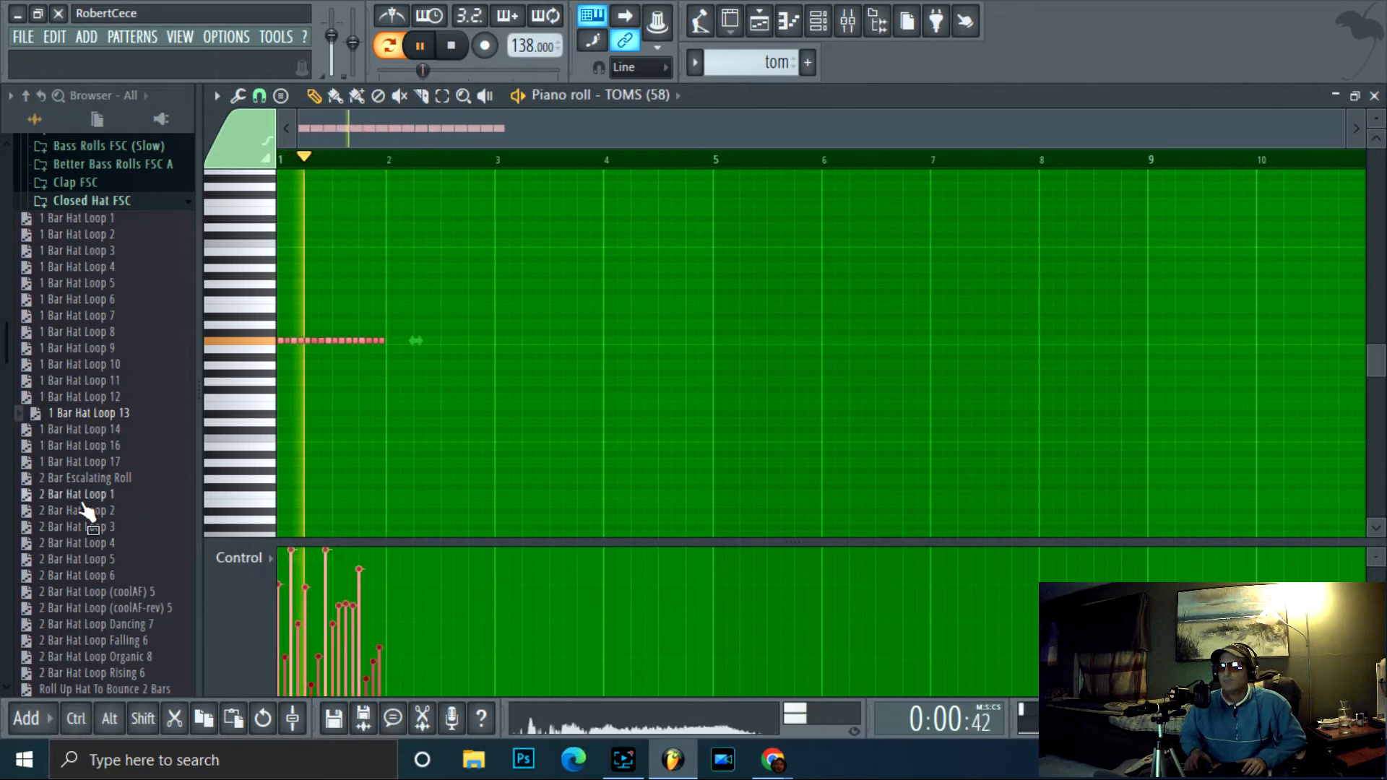
click(451, 45)
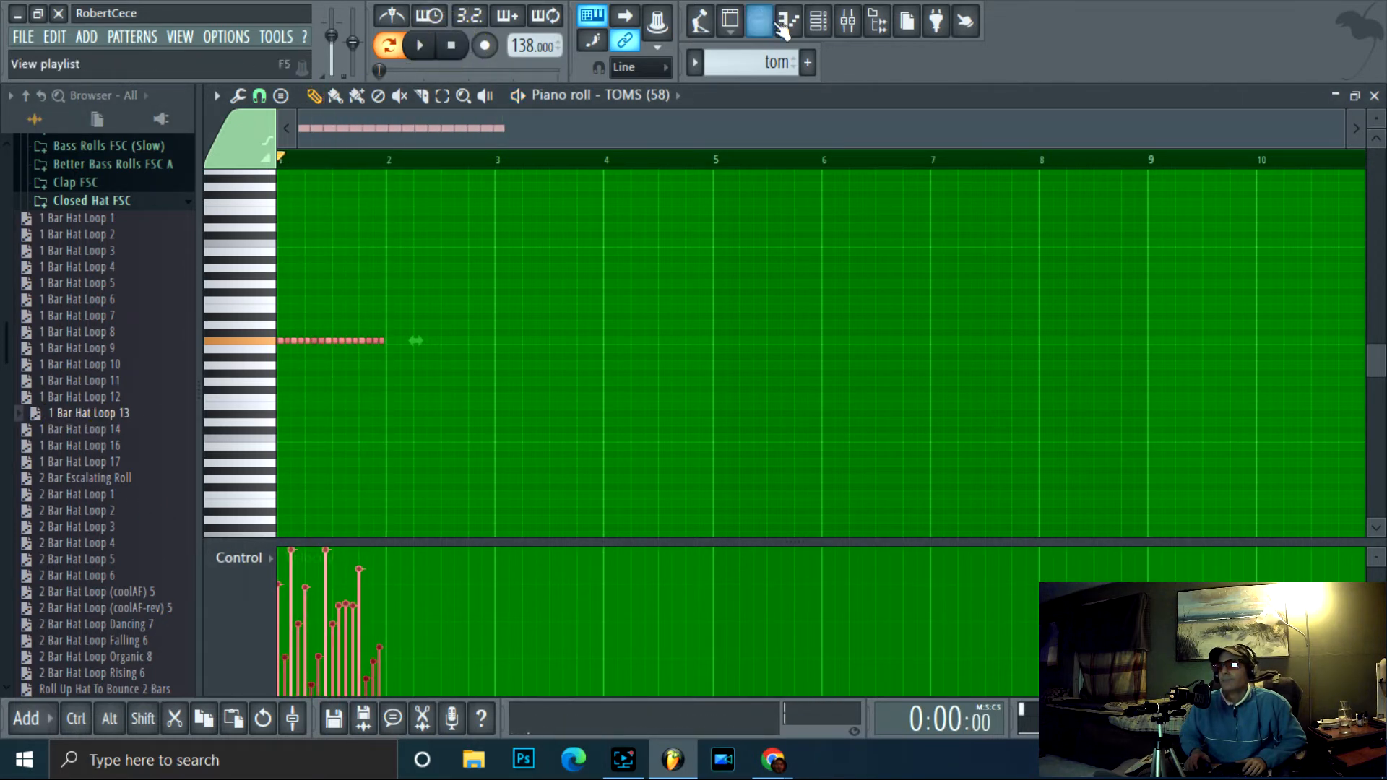
- Fill Track 5 of the Playlist with tom pattern clips from bar 9 through bar 16
click(820, 31)
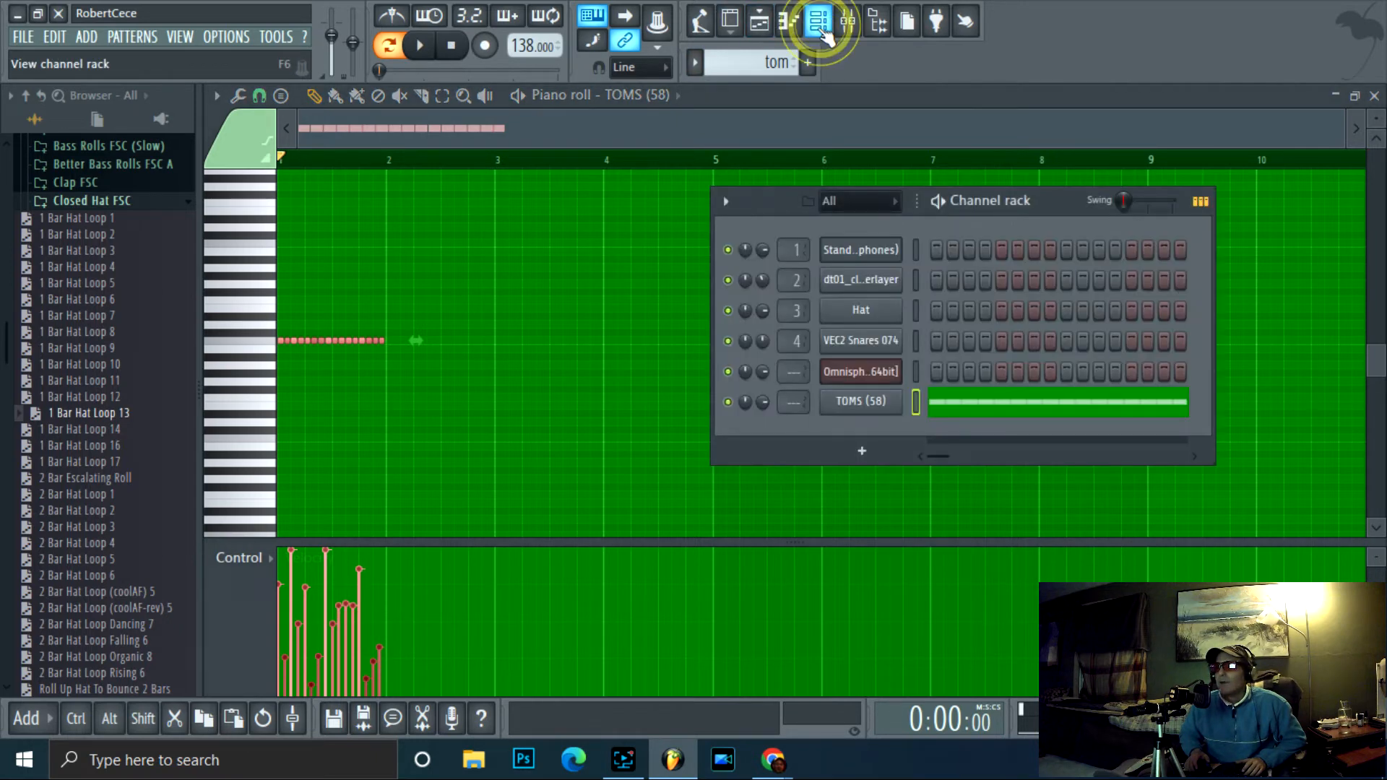
click(760, 22)
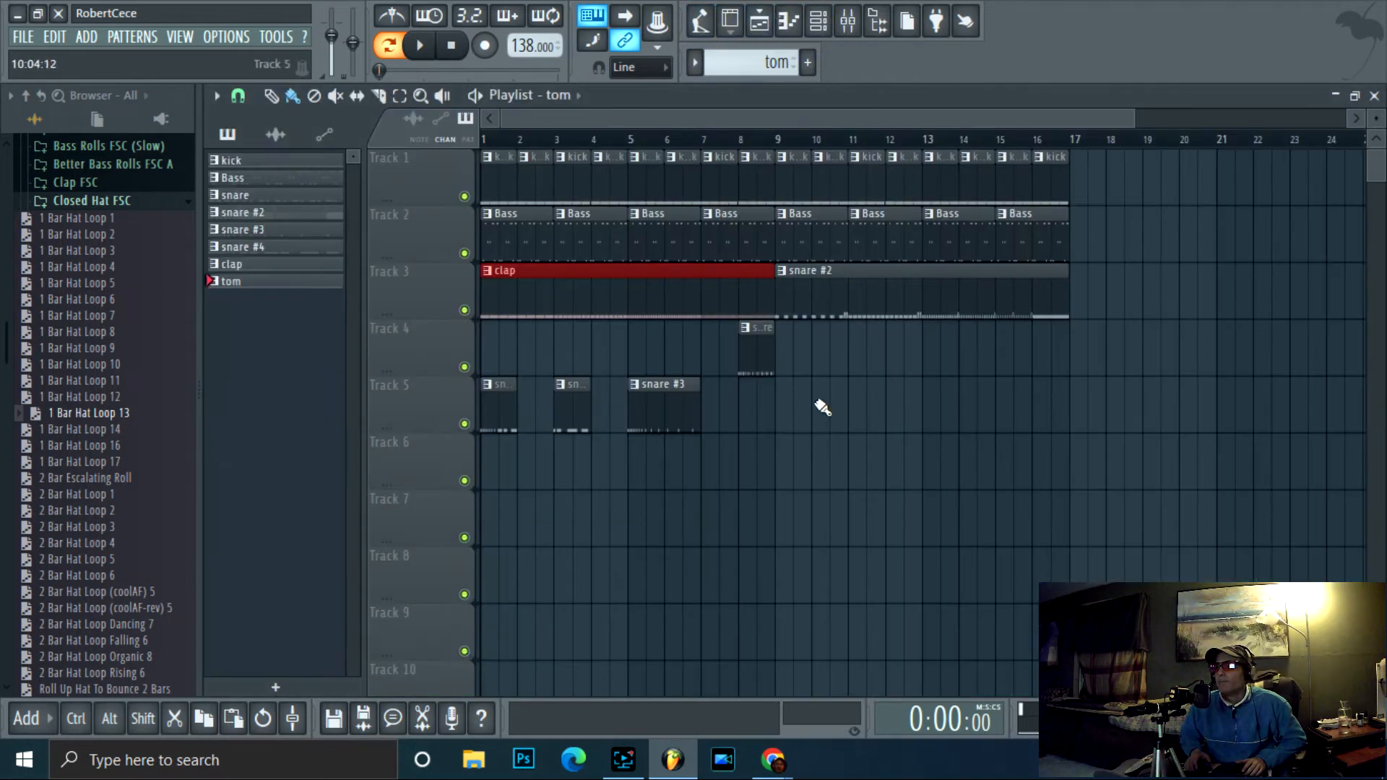
click(786, 402)
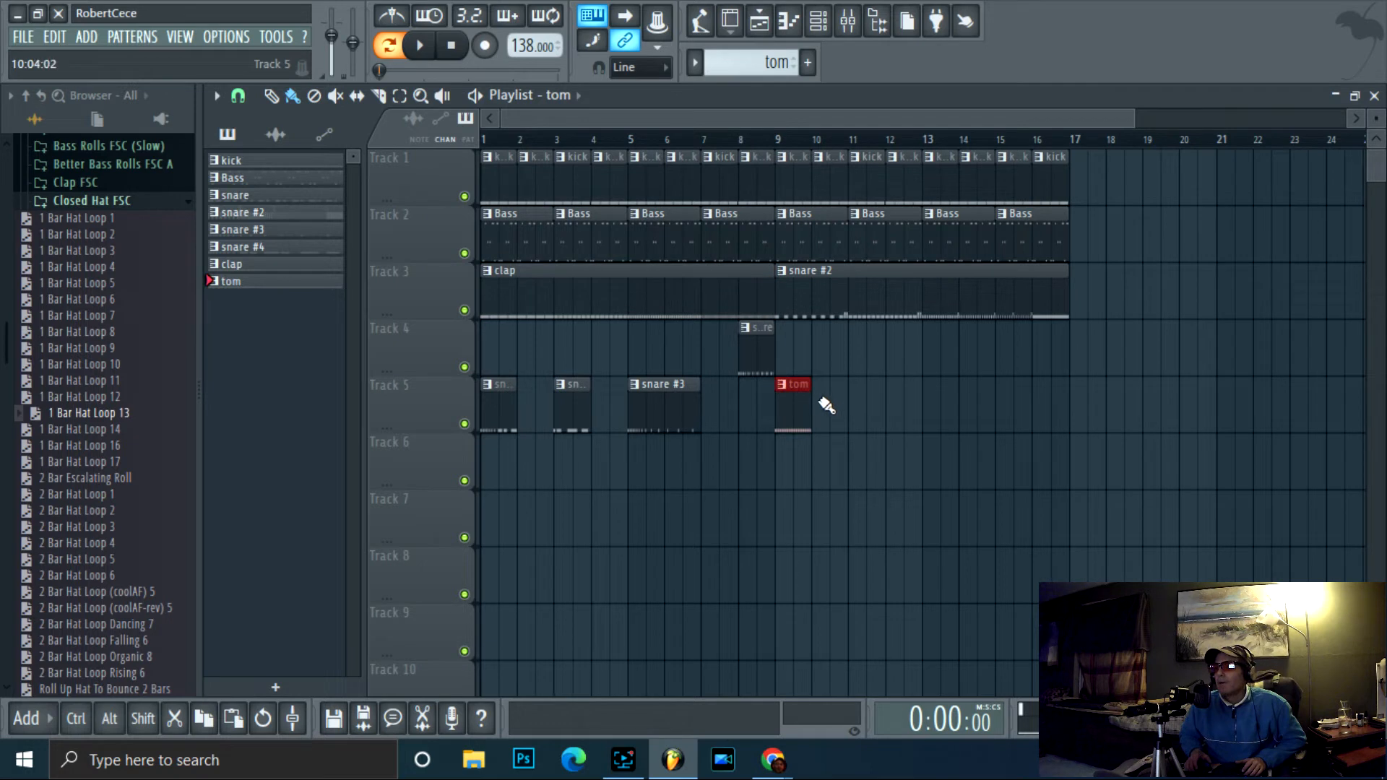
drag(819, 398, 1049, 397)
- Play the arrangement in song mode from bar 8 and raise the main volume to 100%
click(740, 138)
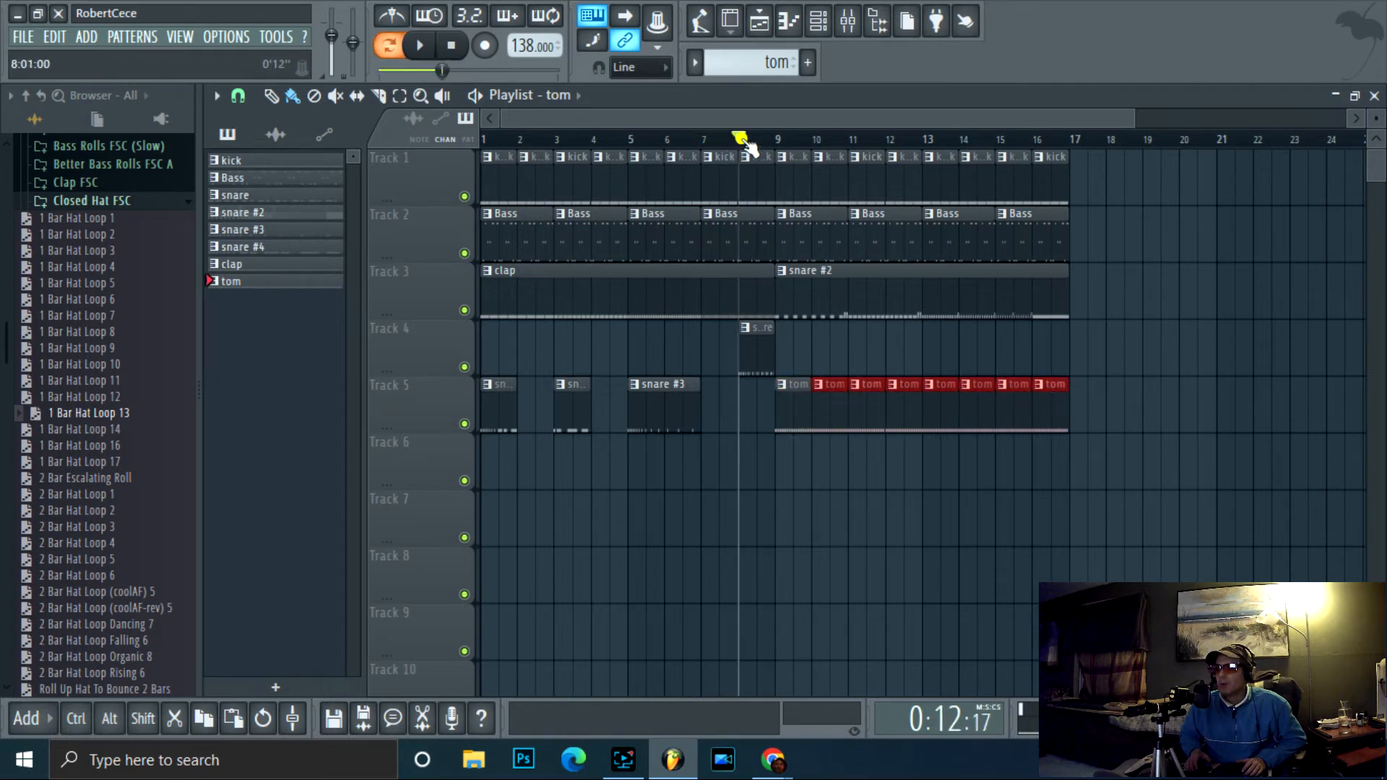
click(396, 44)
click(421, 46)
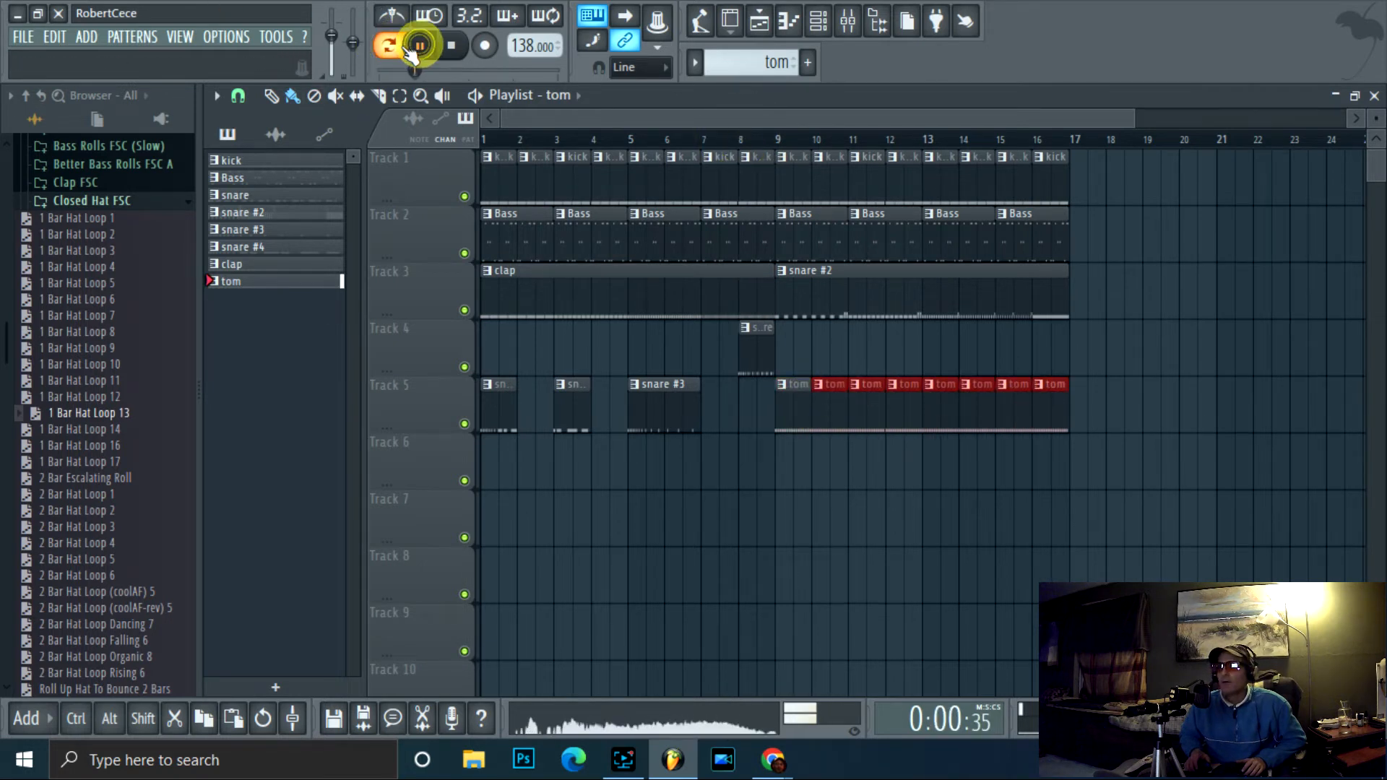
click(390, 45)
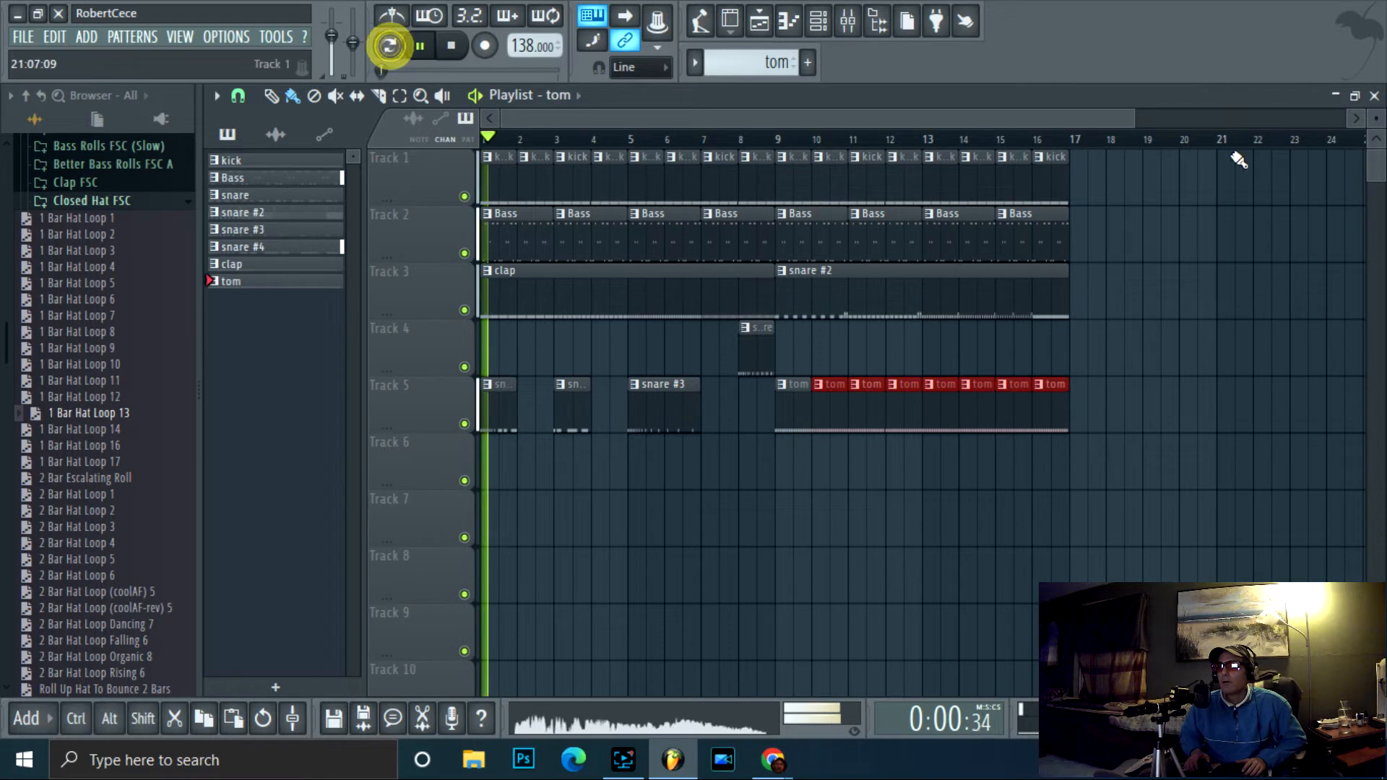
click(741, 137)
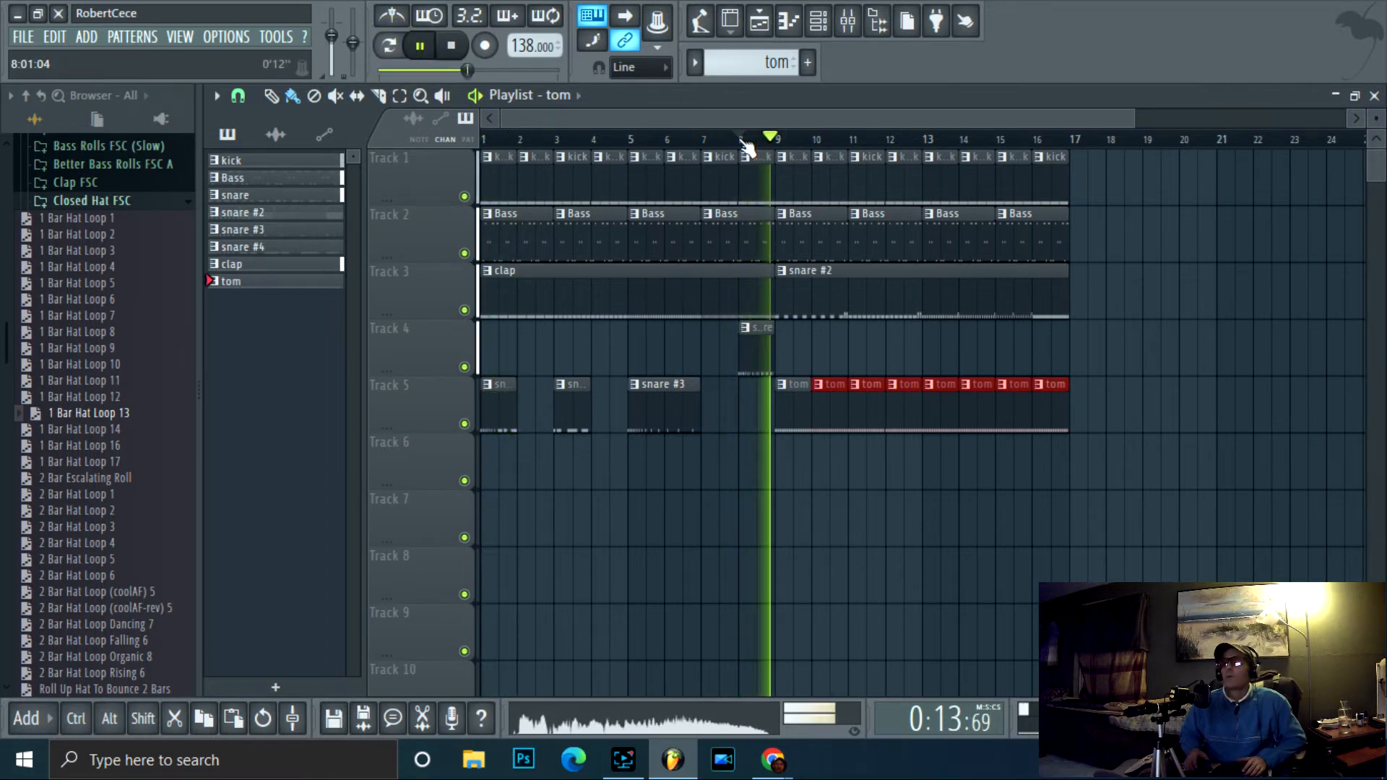
click(322, 282)
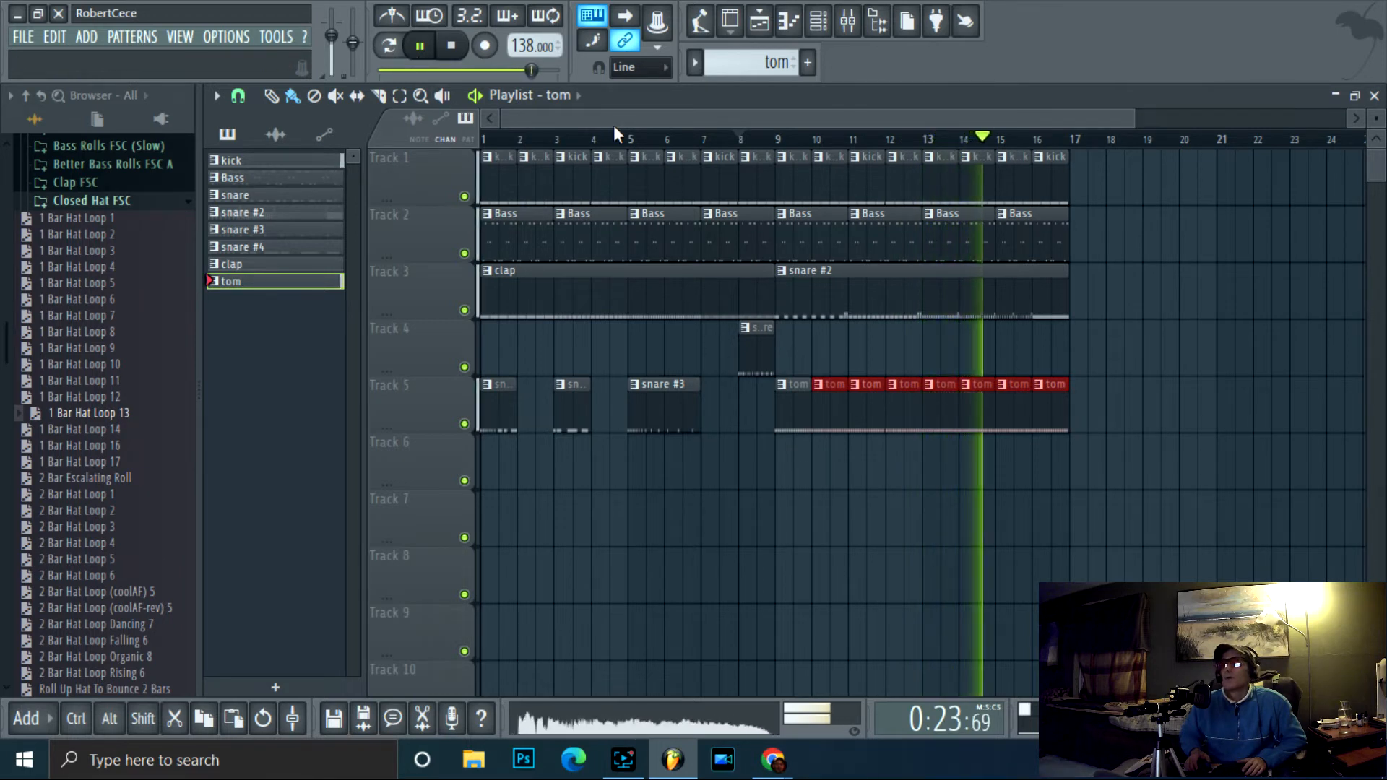
scroll(332, 48, up, 8)
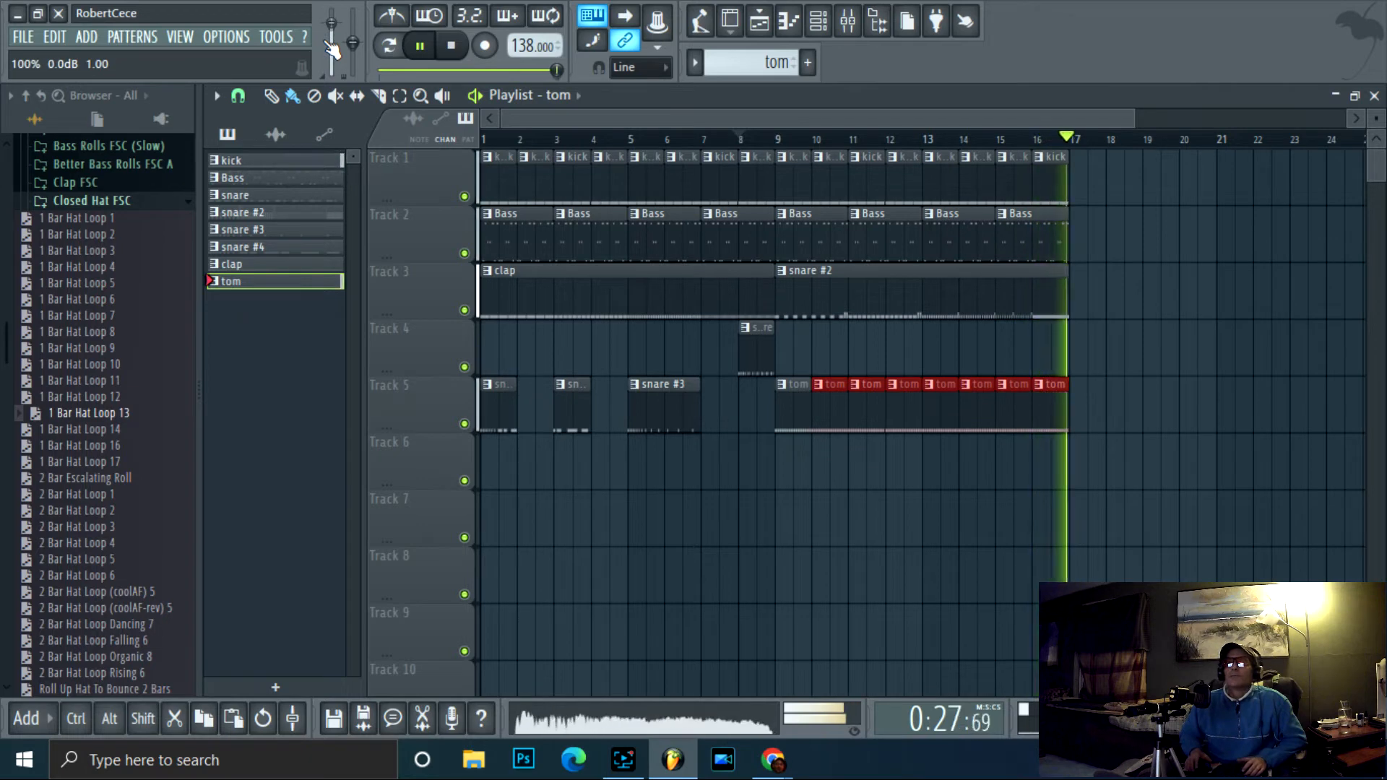
- Collapse the Closed Hat FSC and PRO FSC SCORES folders in the browser and open the CLAPS folder inside SAMPLES
click(107, 202)
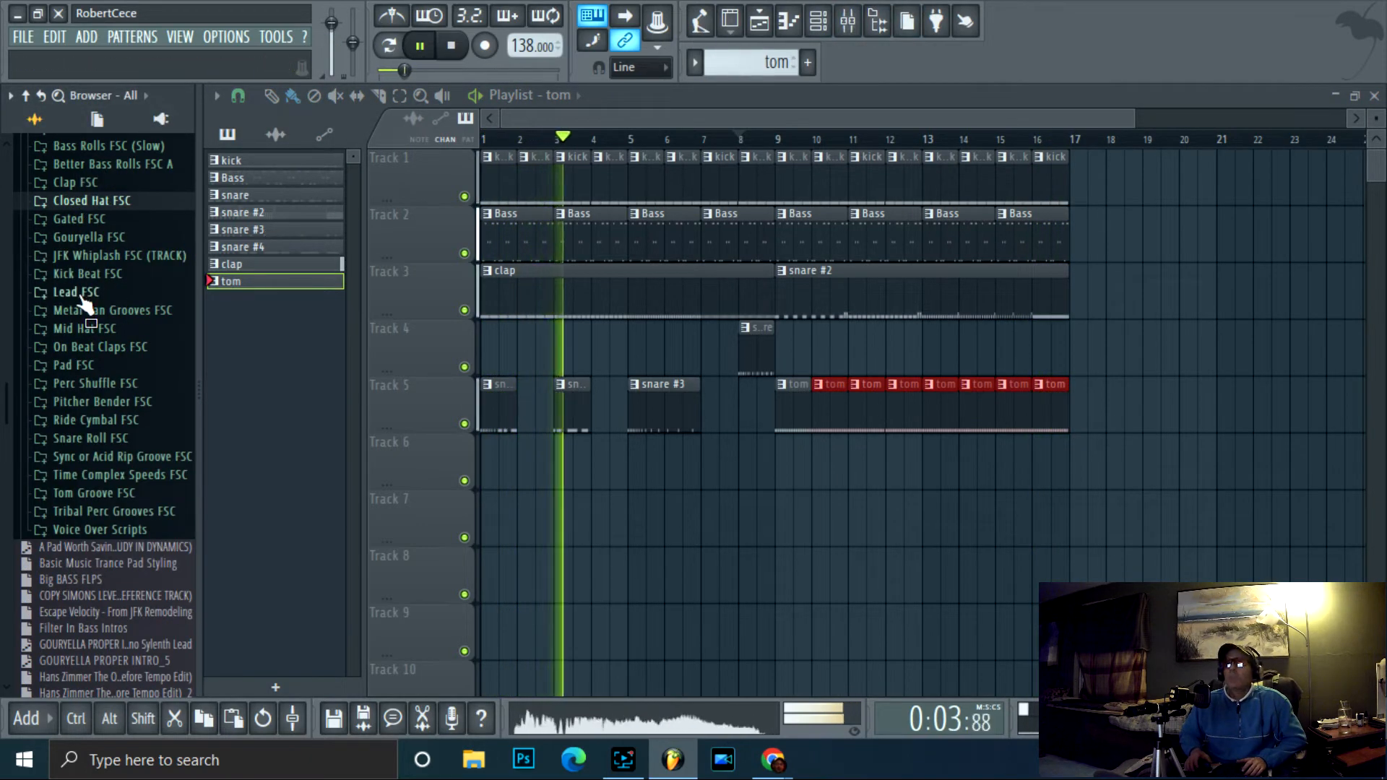
scroll(94, 303, up, 5)
click(99, 383)
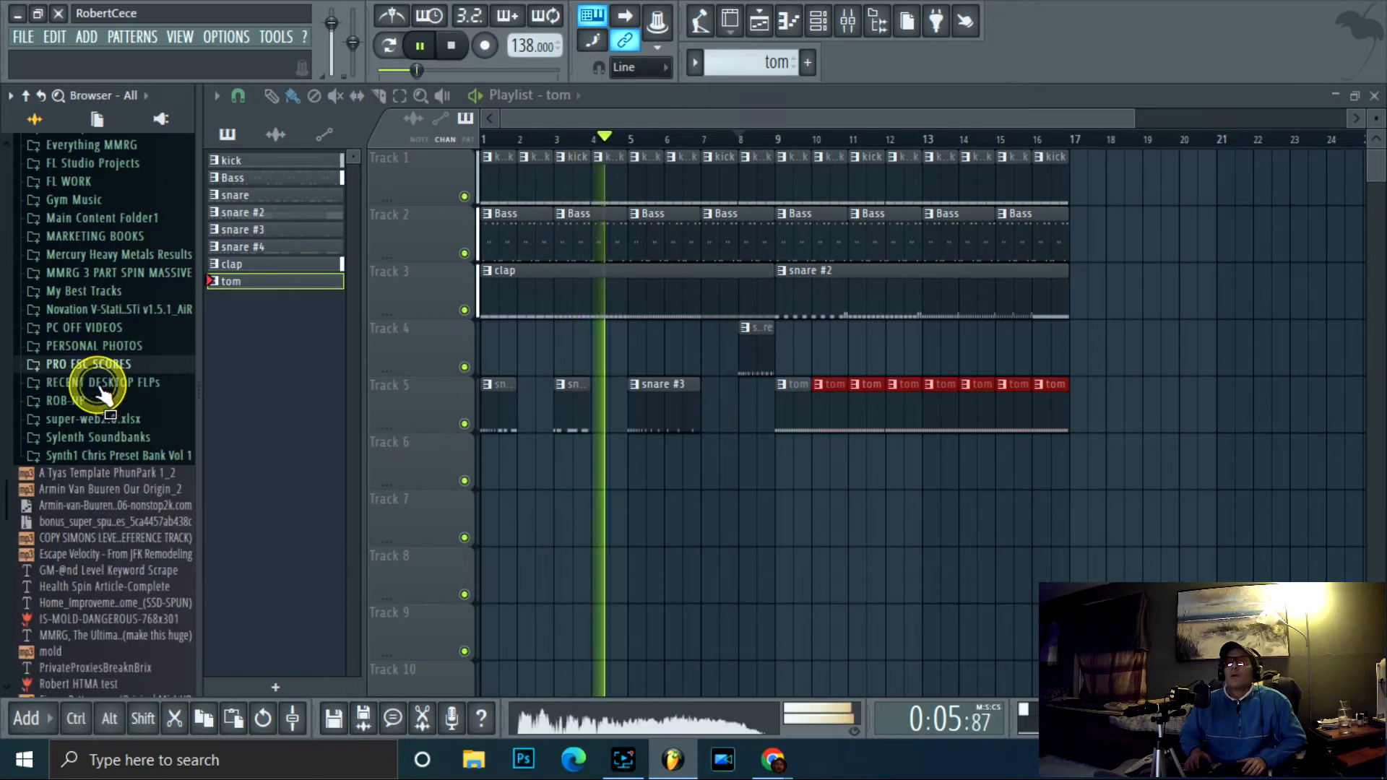
scroll(102, 390, down, 5)
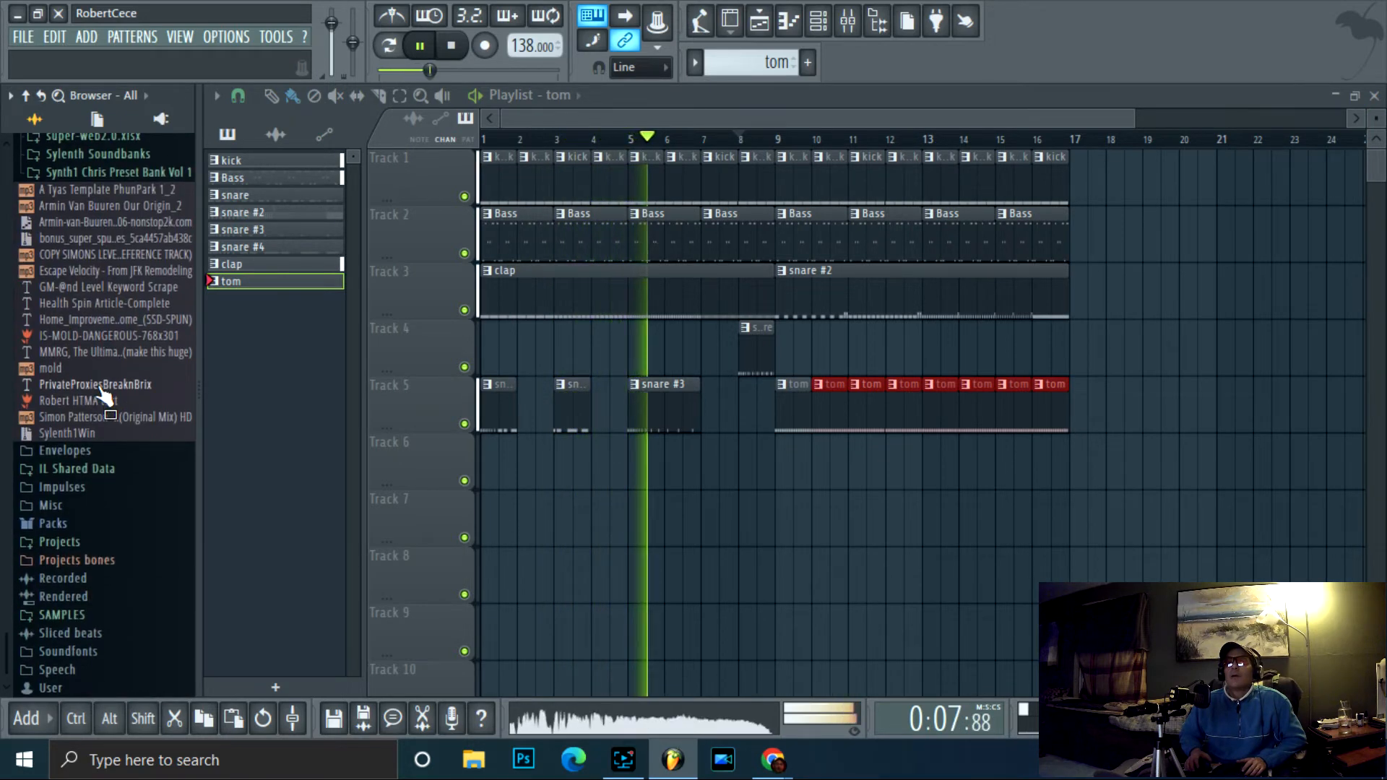
click(69, 614)
scroll(102, 567, down, 4)
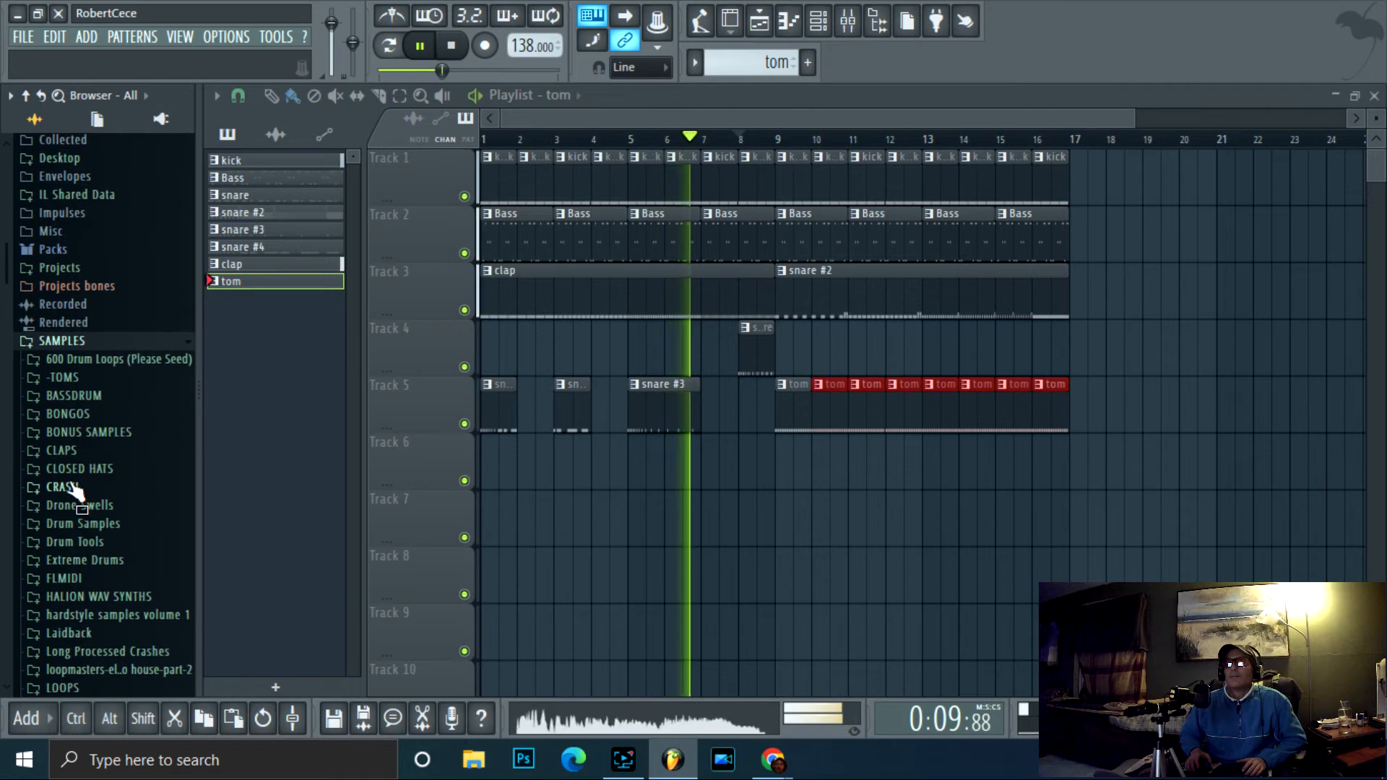
click(80, 453)
- Audition the Clap27 sample and add it as a new channel below TOMS (58) in the channel rack
click(818, 21)
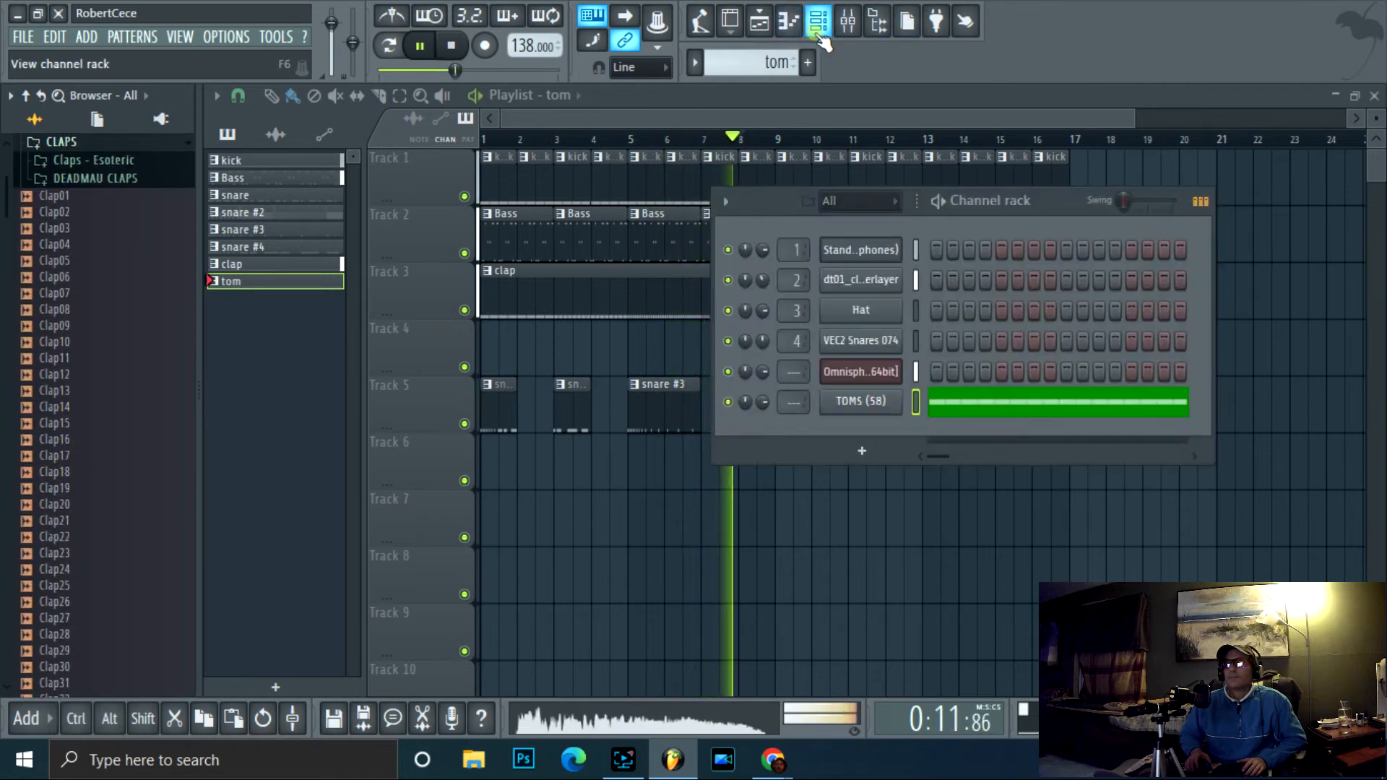
drag(54, 552, 58, 566)
scroll(80, 506, down, 4)
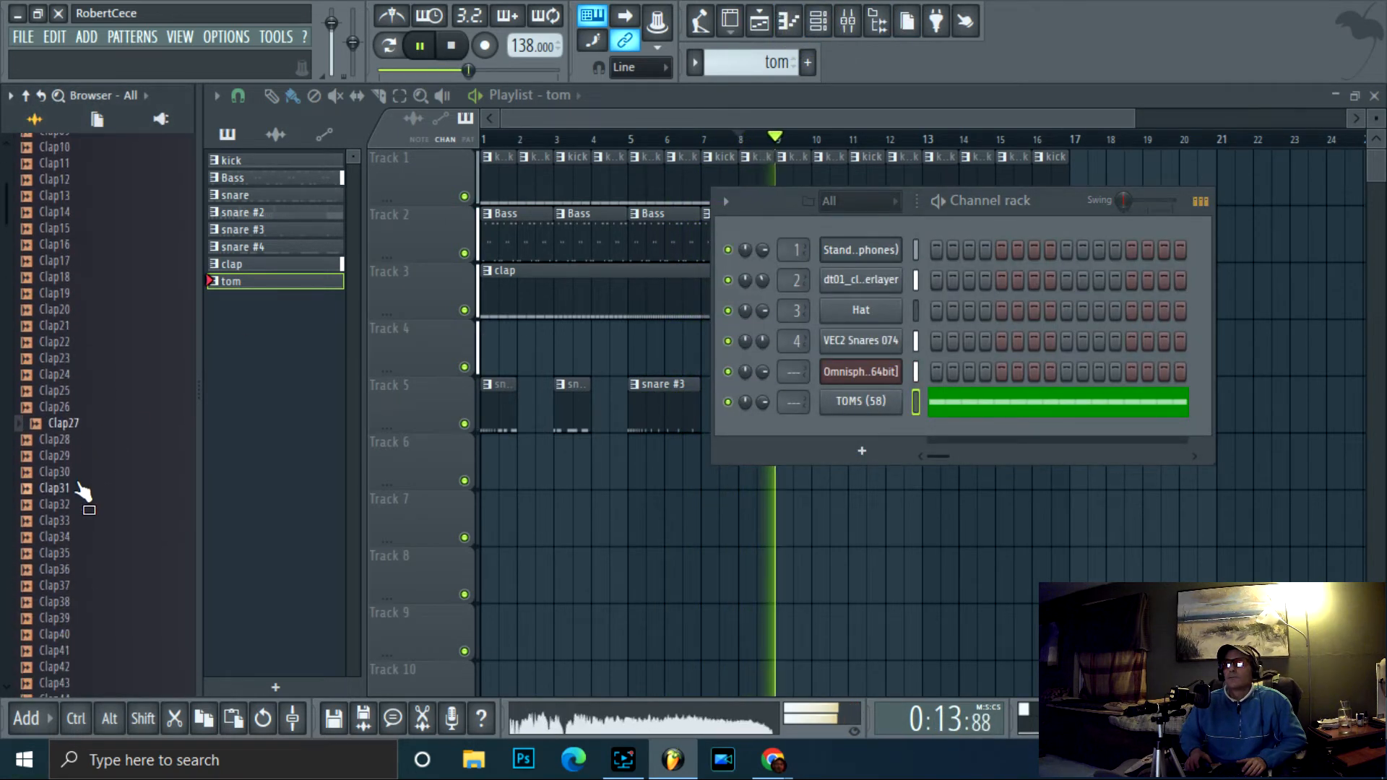
drag(61, 424, 795, 423)
- Collapse the CLAPS sample folder and open the Clap FSC folder inside Desktop's PRO FSC SCORES
scroll(68, 307, up, 8)
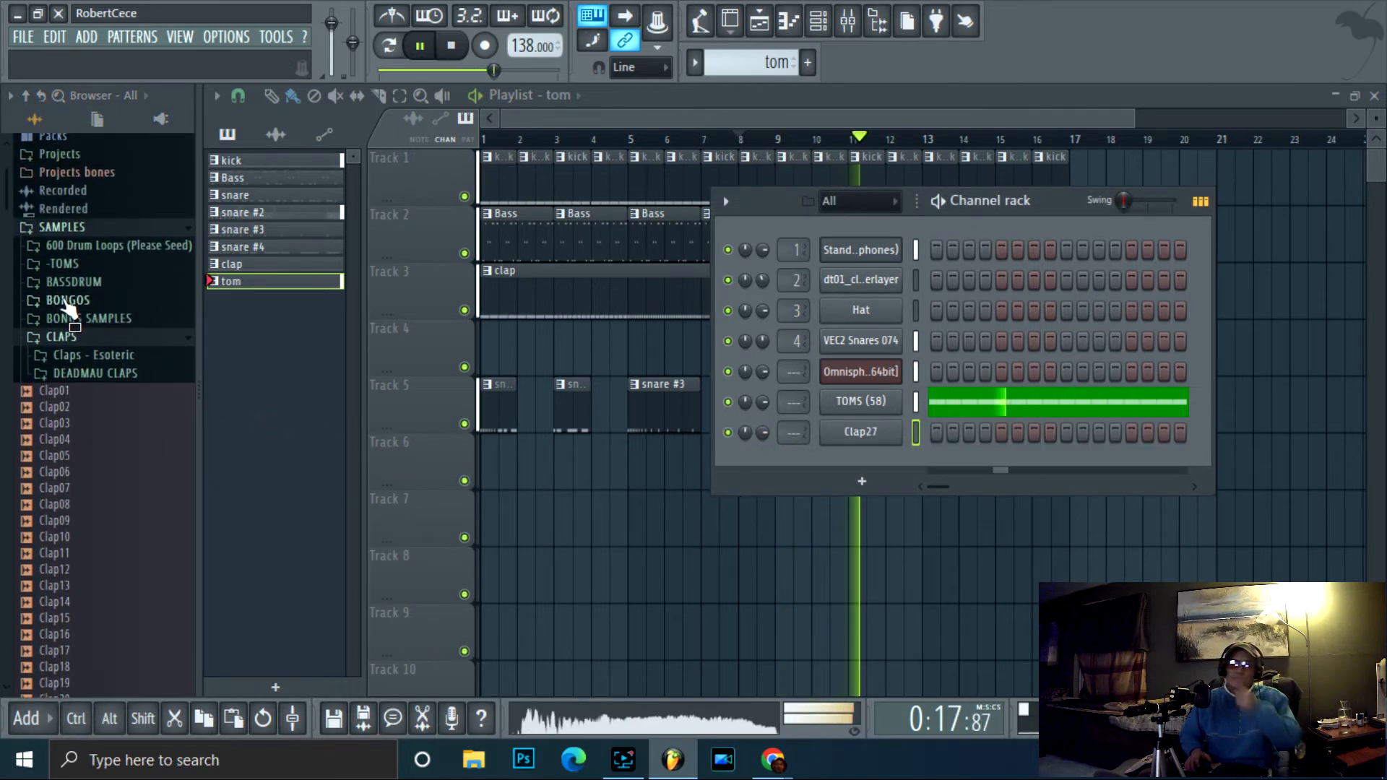
click(77, 340)
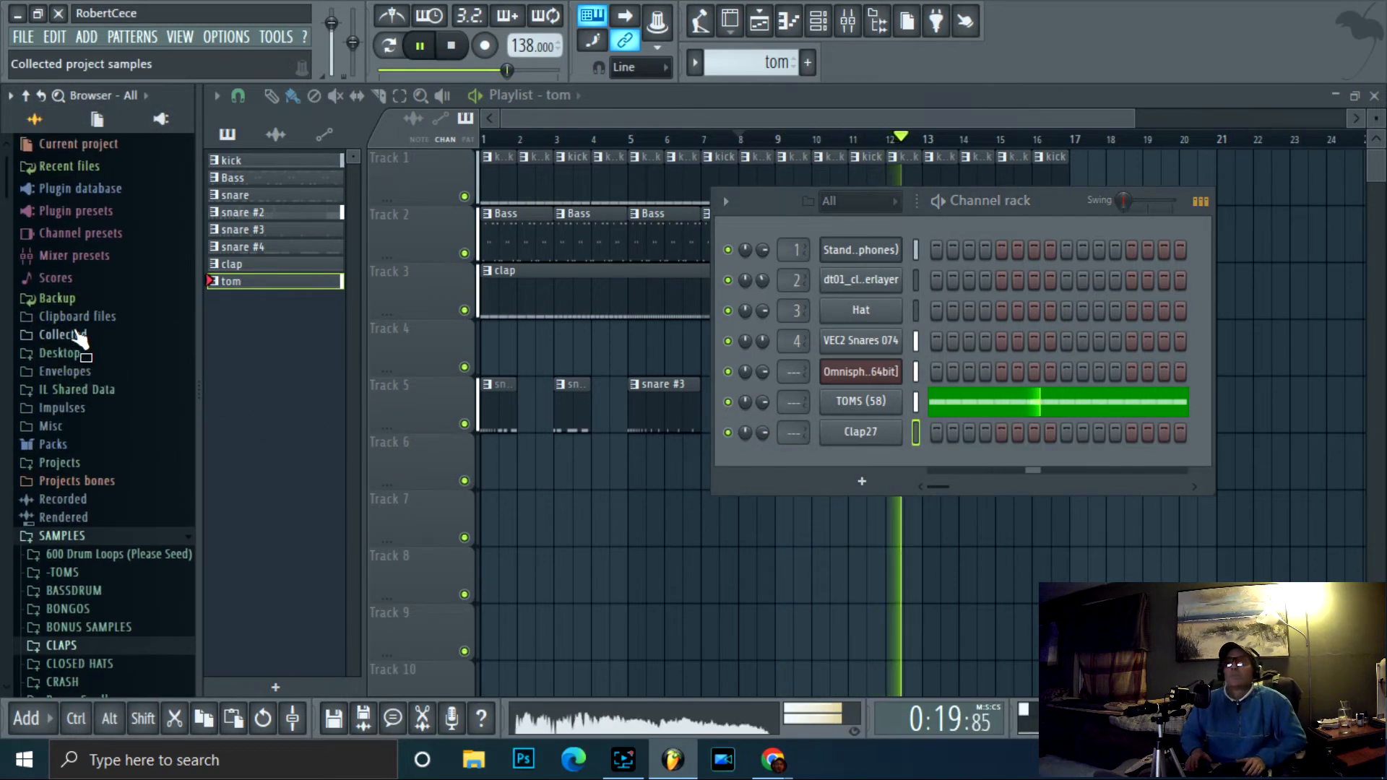
click(80, 361)
scroll(81, 365, down, 7)
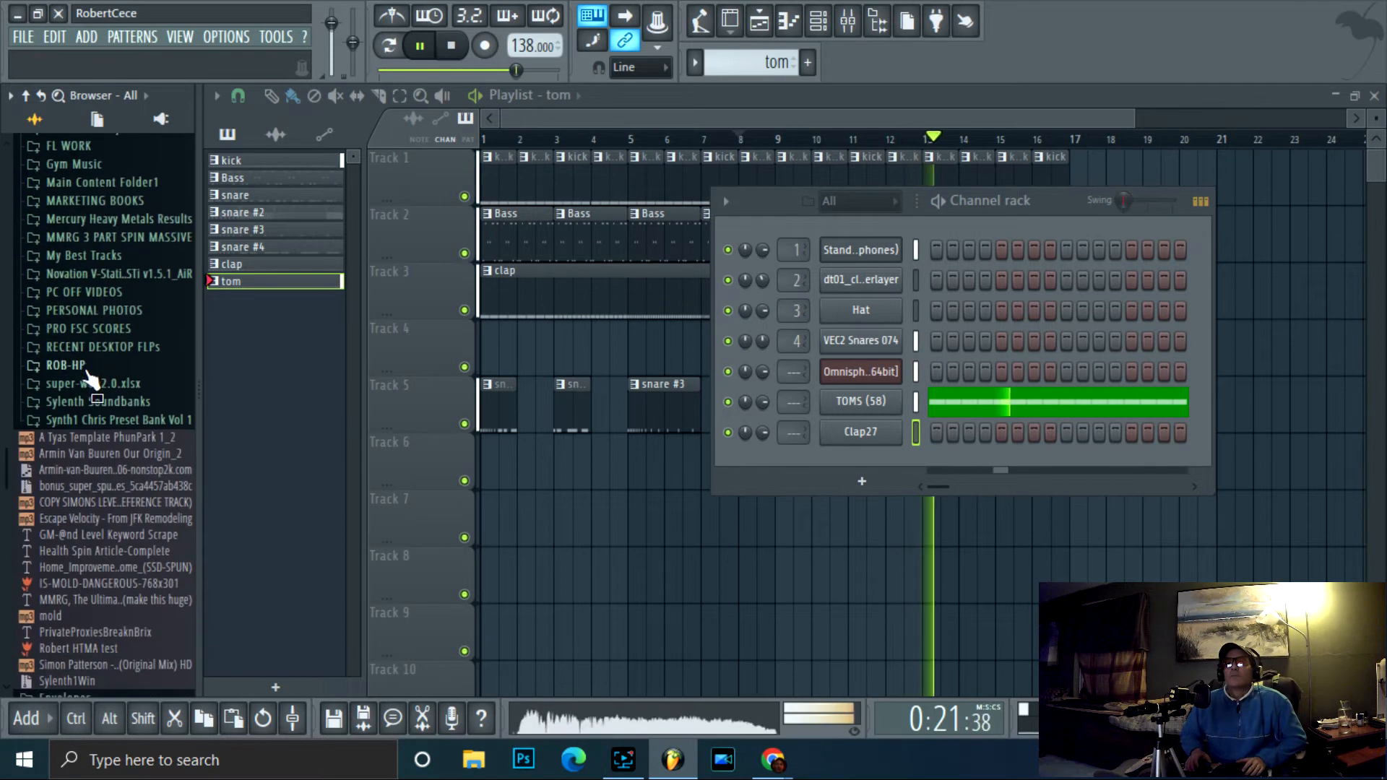
click(87, 325)
click(75, 234)
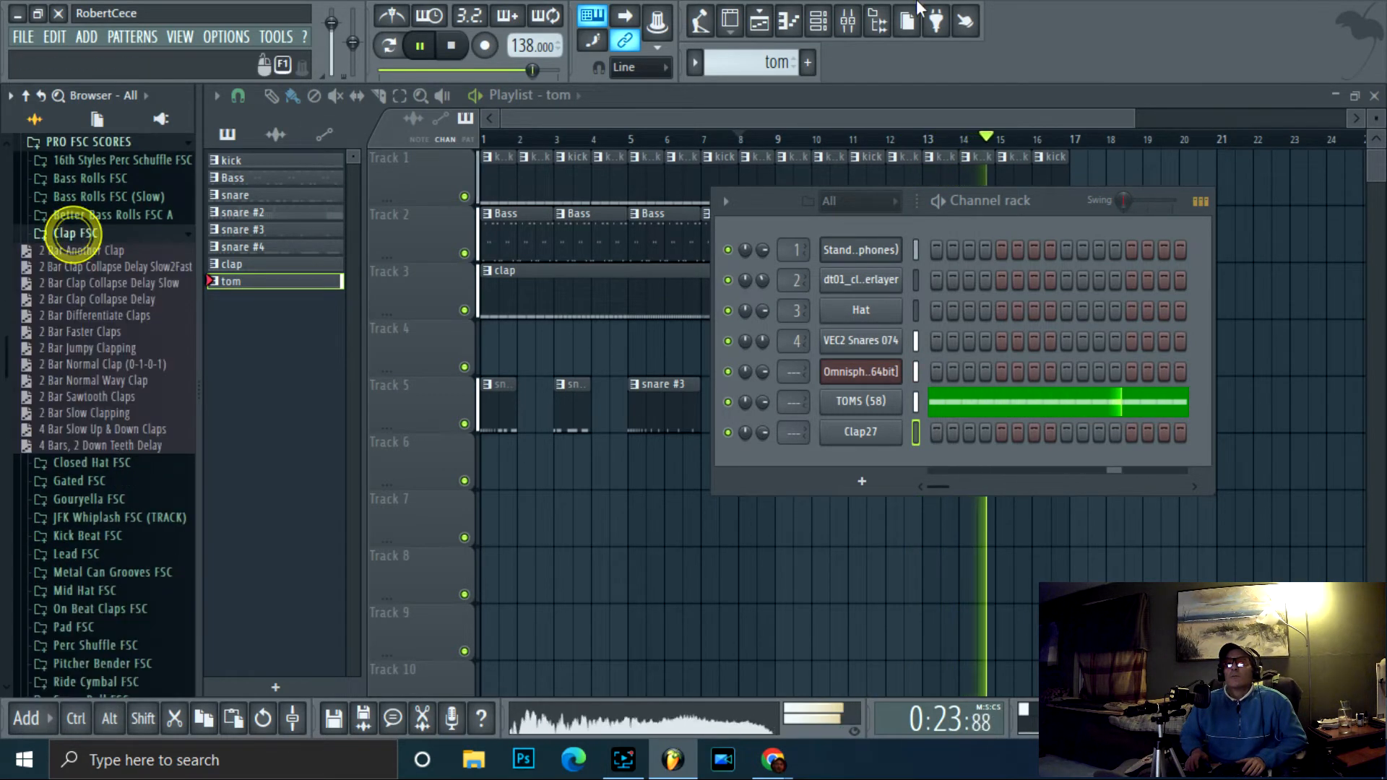
- Select the empty Pattern 10 and load the 2 Bar Jumpy Clapping score into Clap27's piano roll in pattern mode
scroll(736, 67, up, 2)
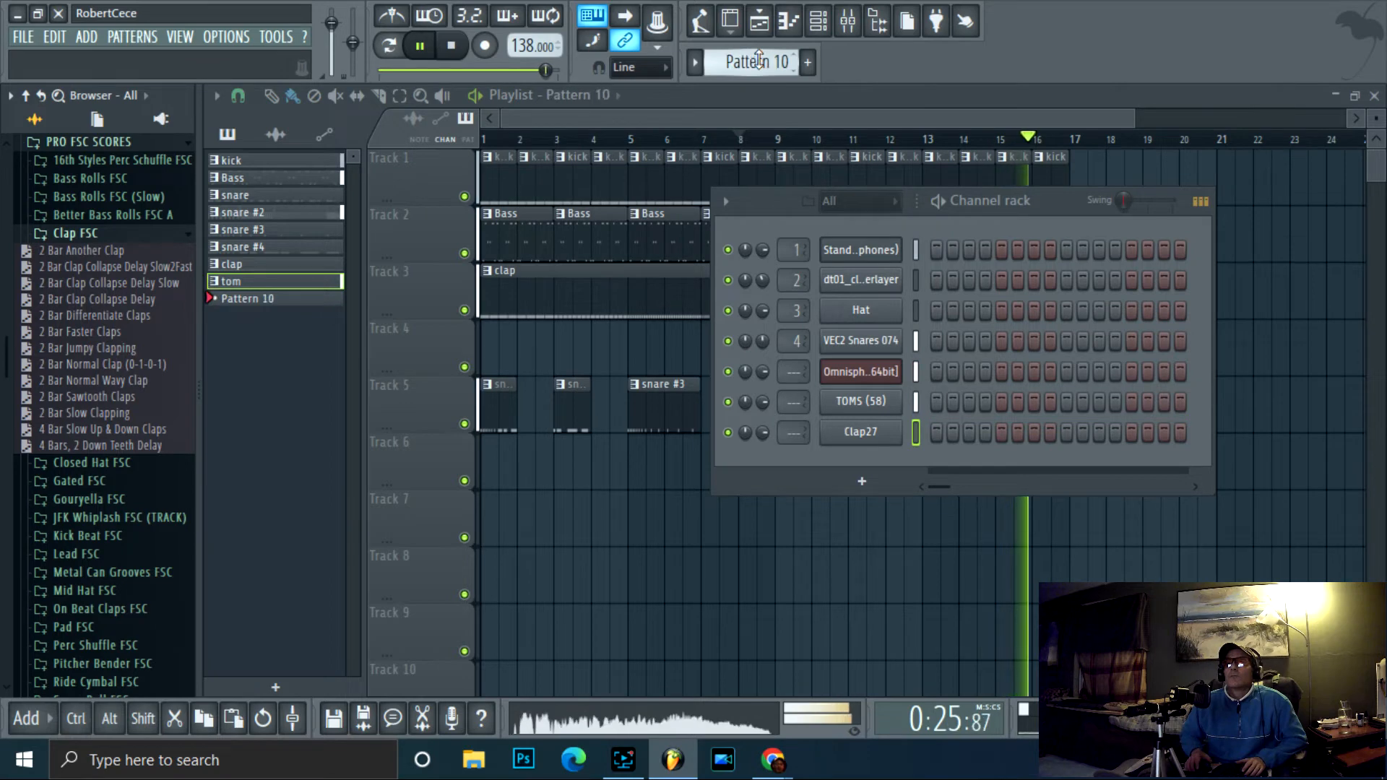
click(787, 22)
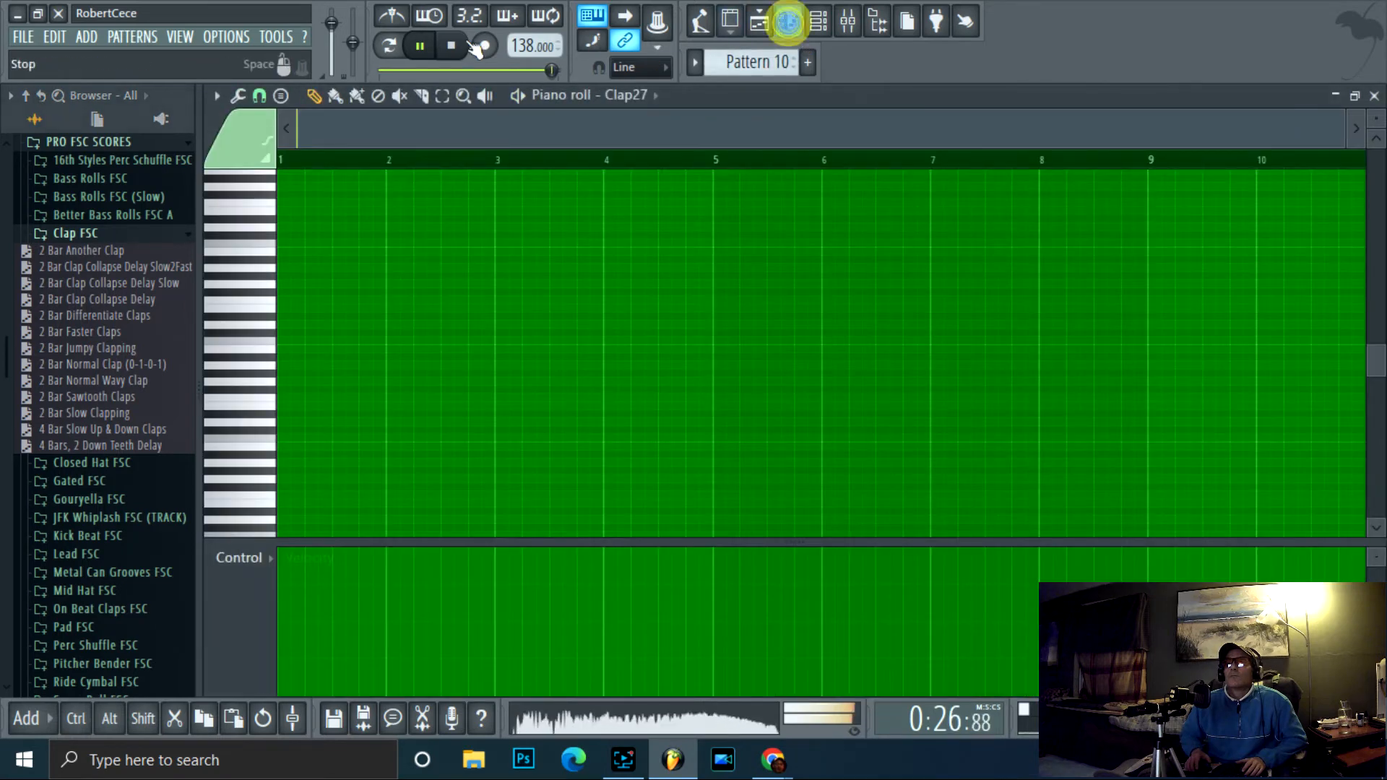
click(393, 49)
drag(119, 348, 697, 288)
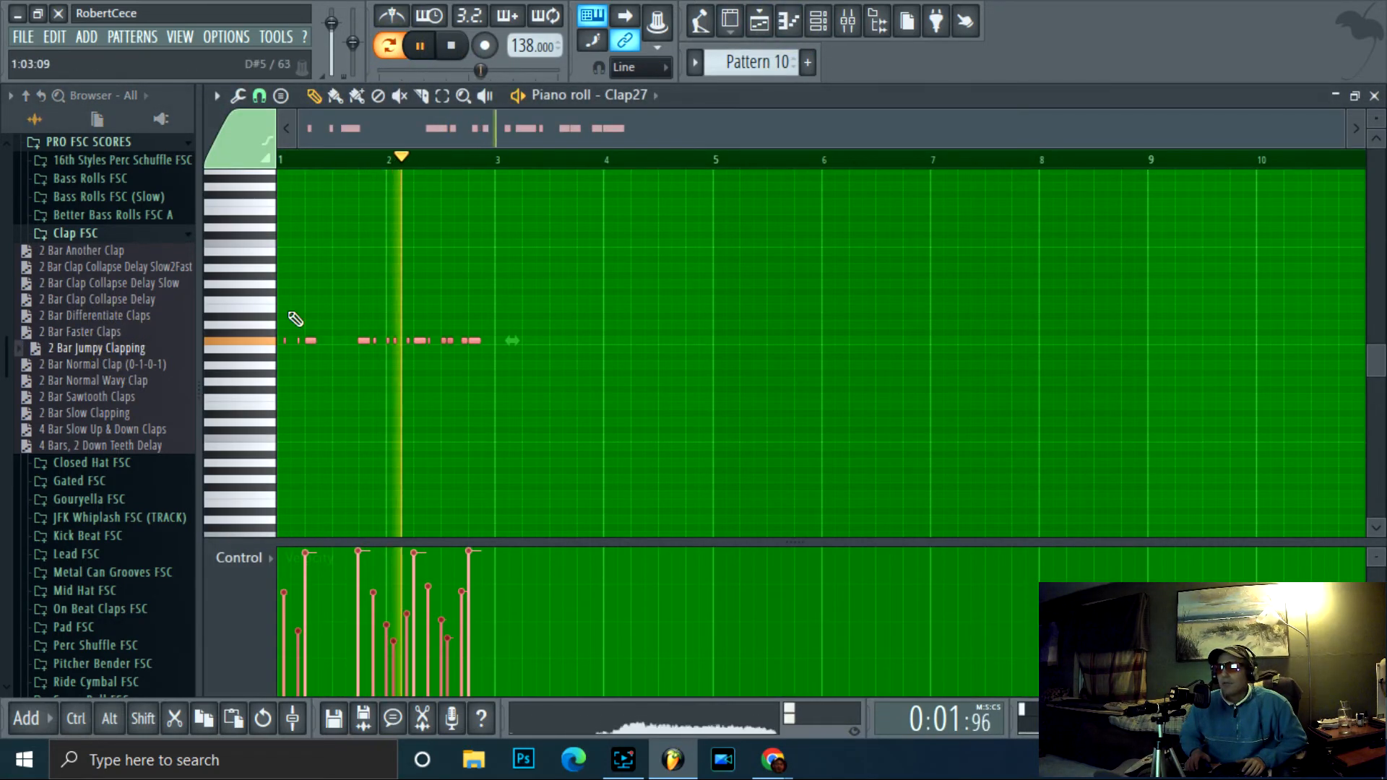
- Replace the Clap27 notes with the 2 Bar Another Clap score, stop playback and close the piano roll
drag(109, 250, 554, 412)
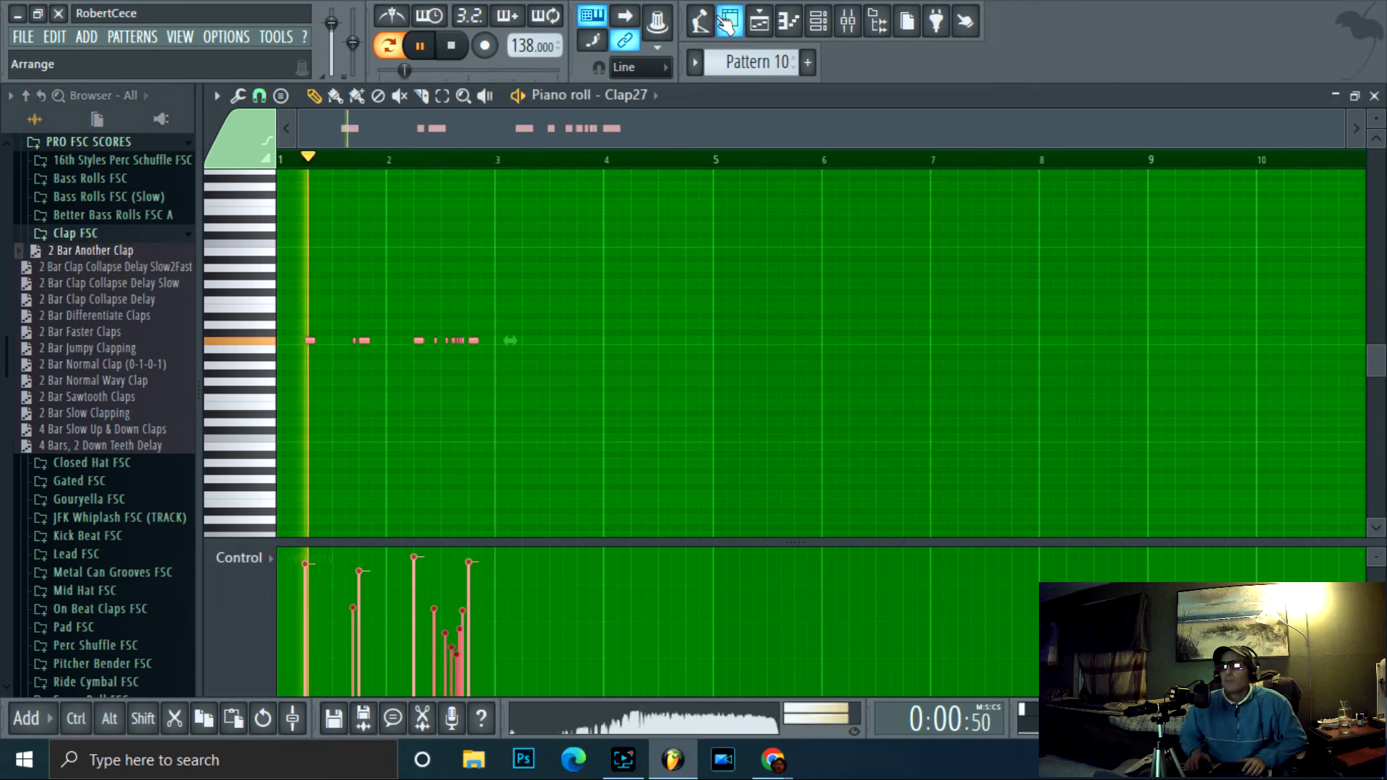
click(451, 46)
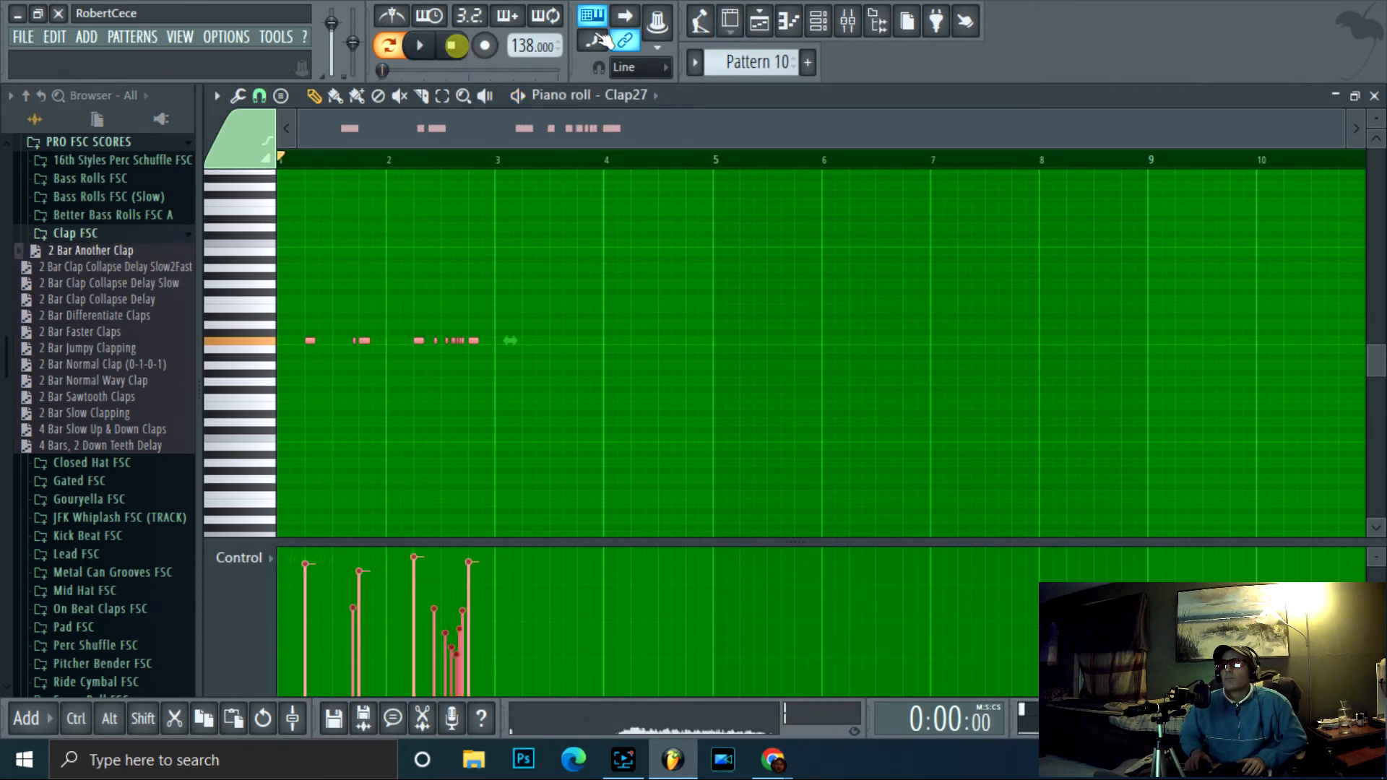
click(788, 20)
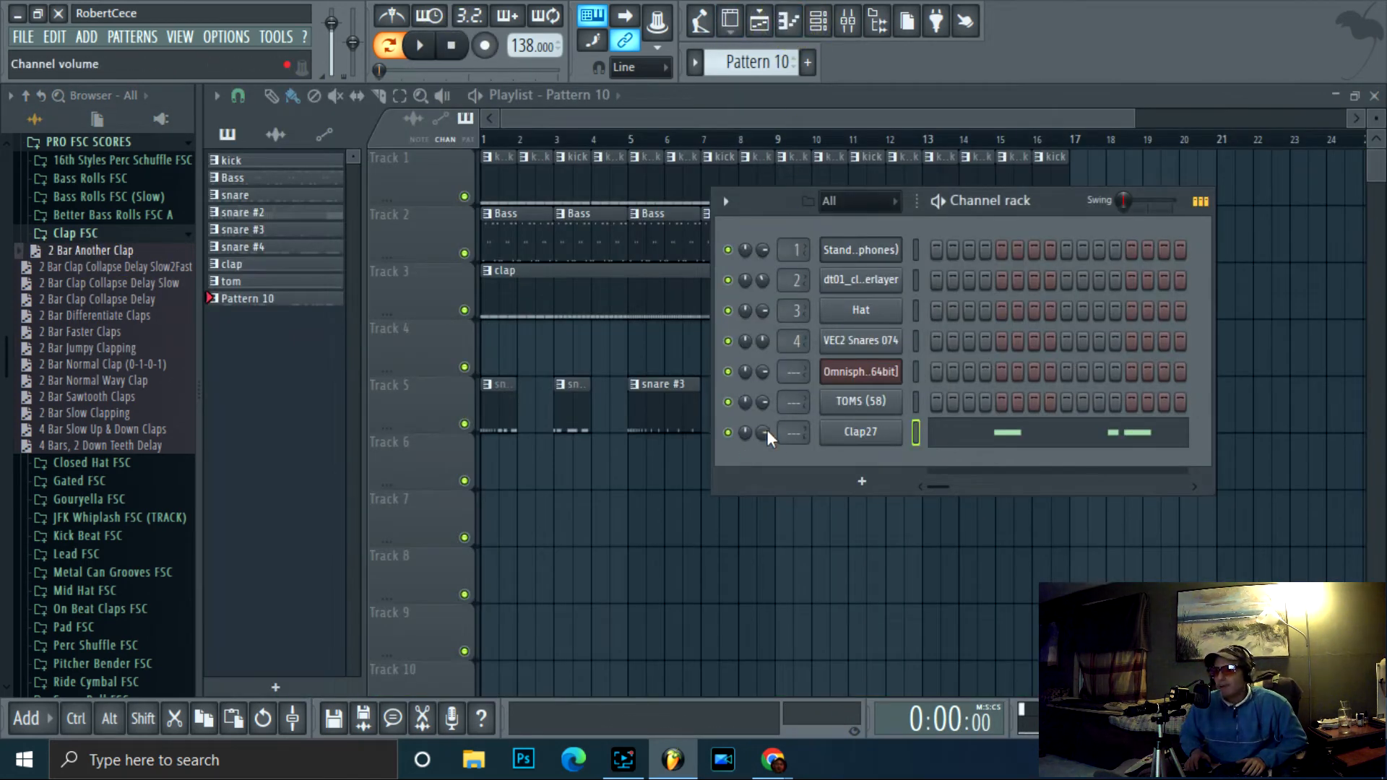
- Lower Clap27's channel volume to 50% and place four consecutive Pattern 10 clips on Track 7 from bar 9 to bar 17
drag(766, 431, 767, 431)
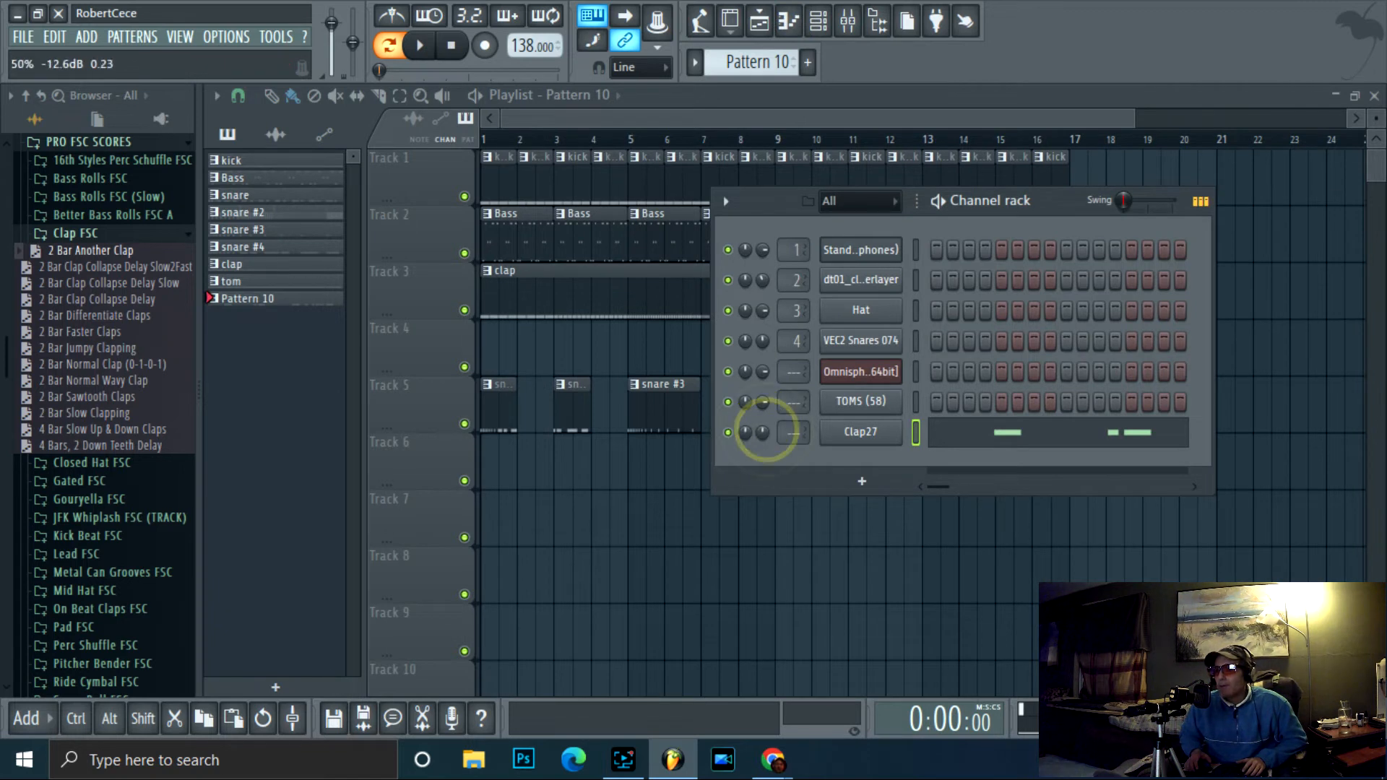
click(785, 525)
click(856, 524)
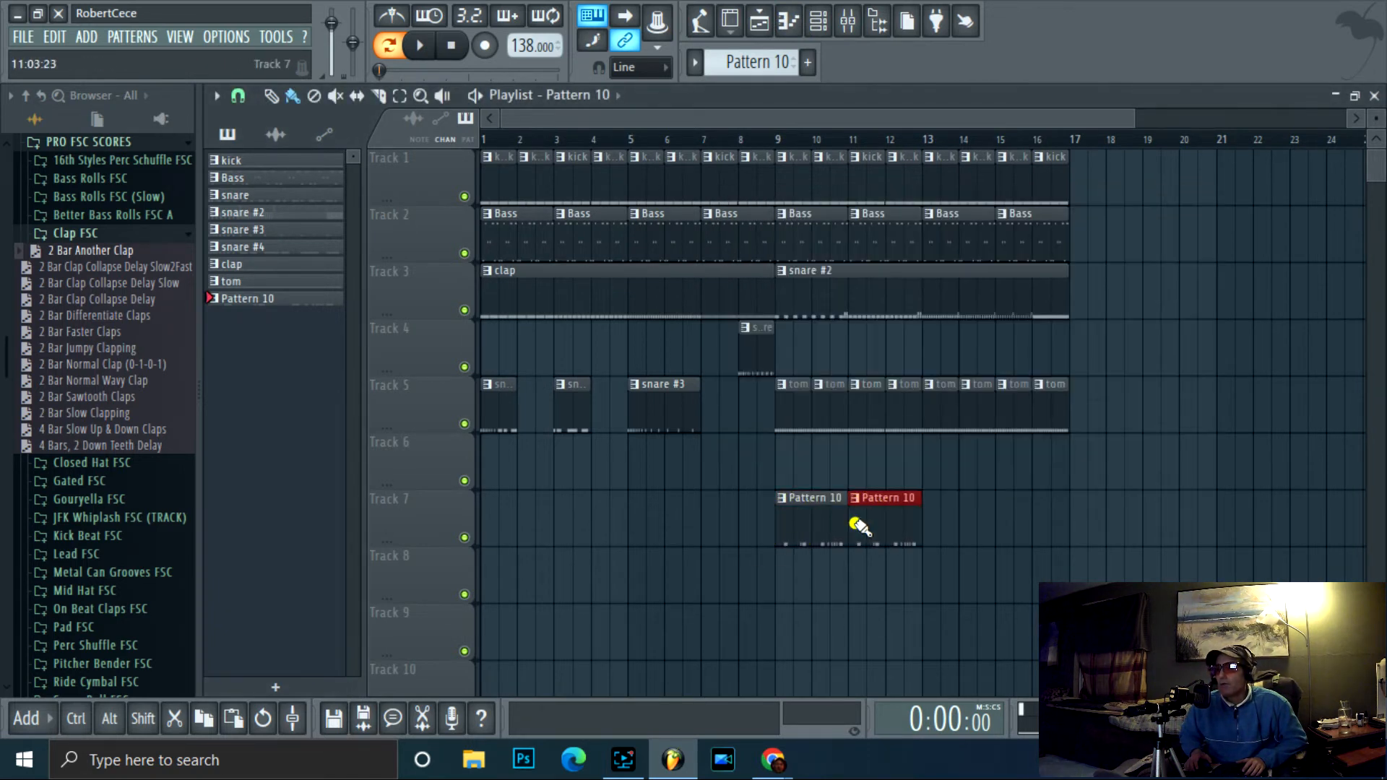
click(936, 526)
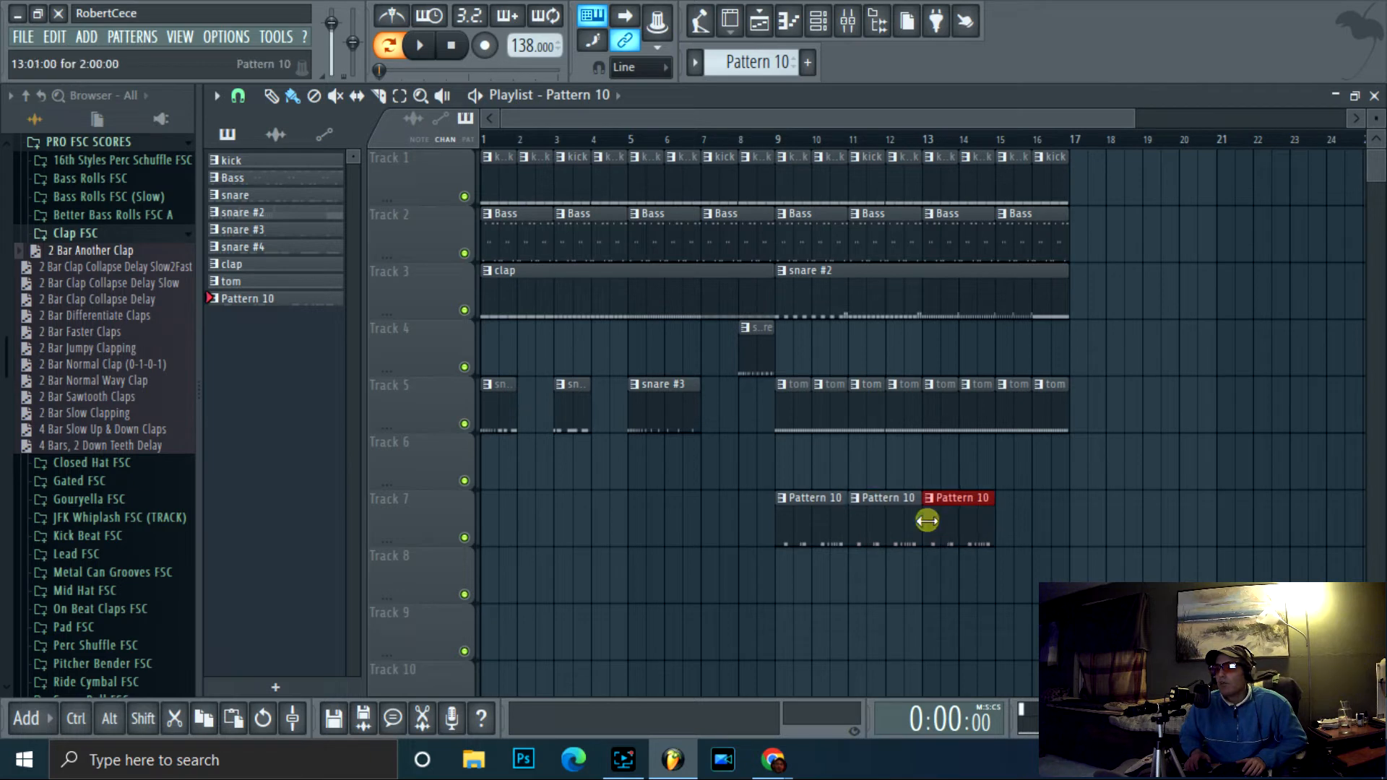
click(1010, 526)
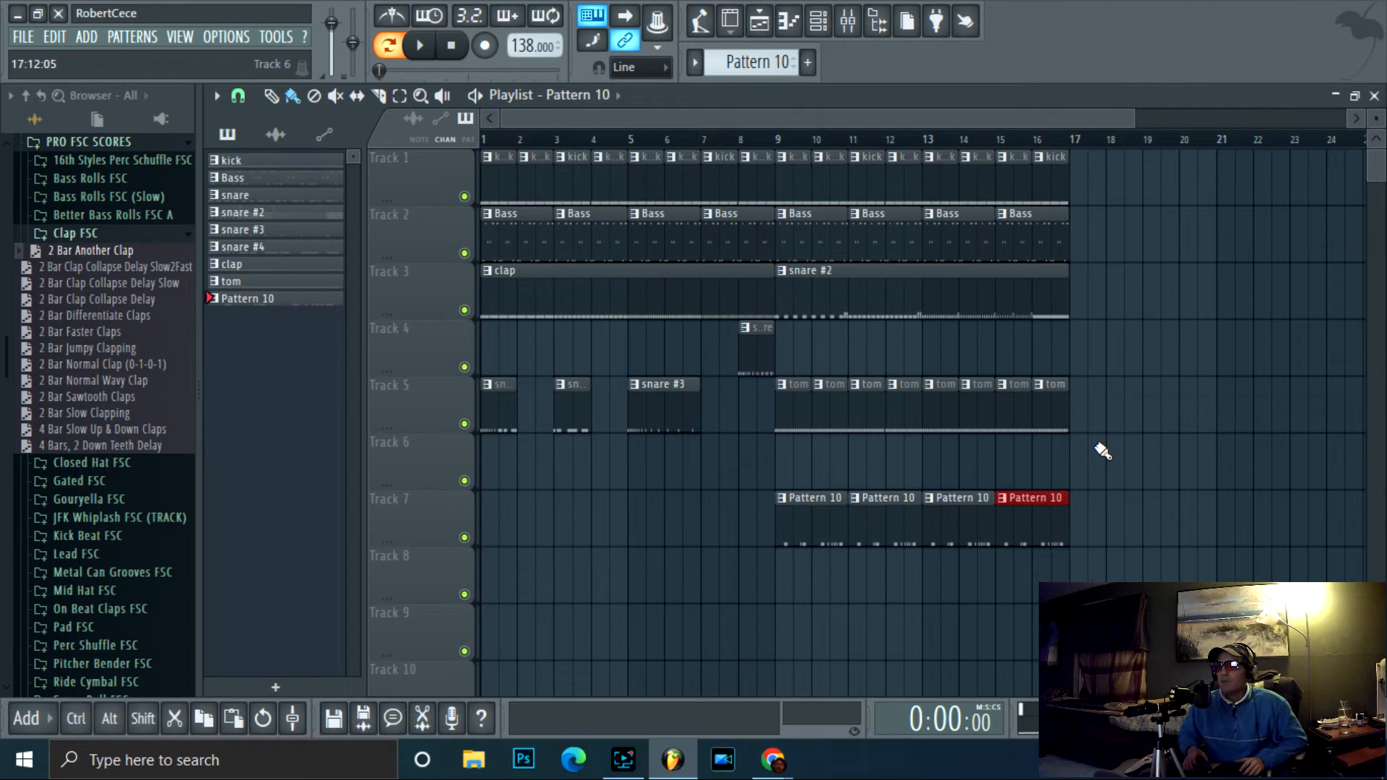
- Set the song position to about bar 7, play the arrangement in song mode and stop playback
drag(1131, 114, 1196, 114)
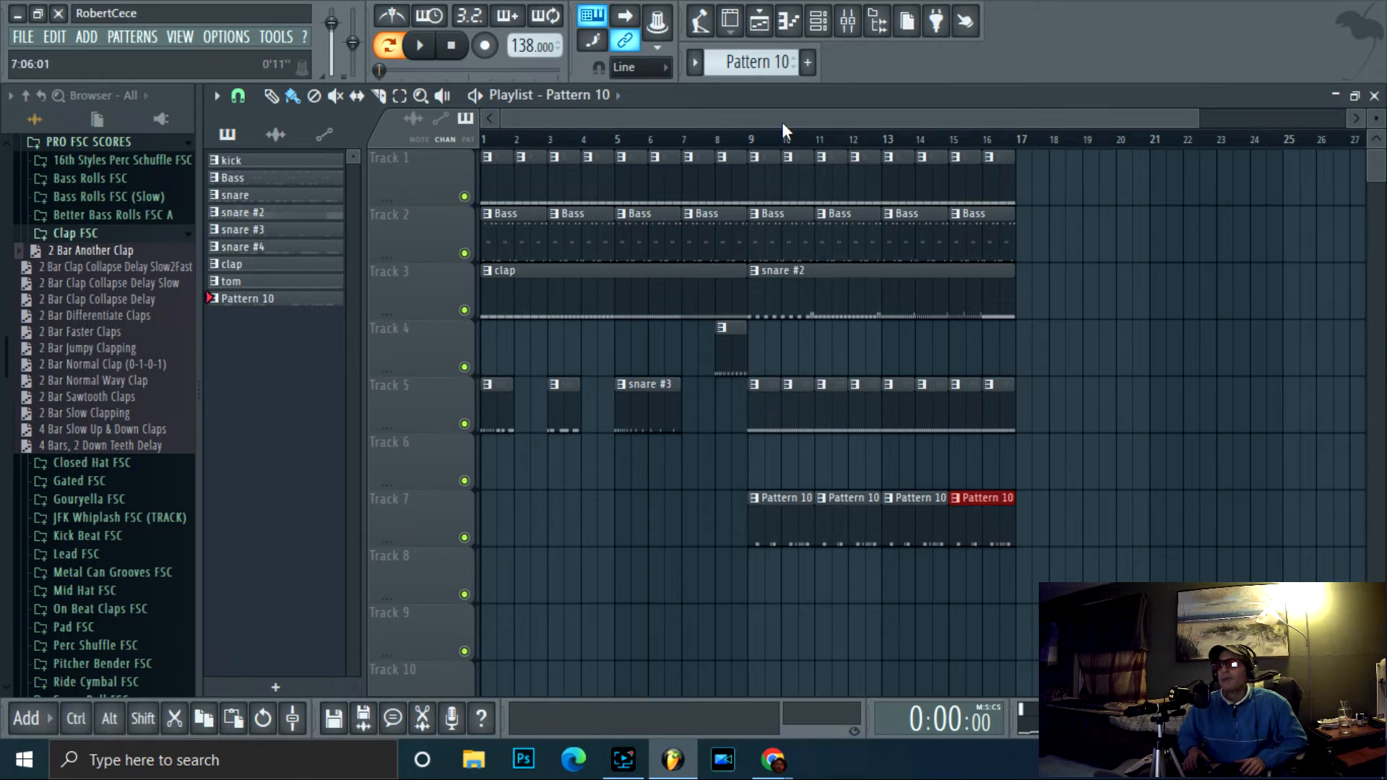
click(692, 141)
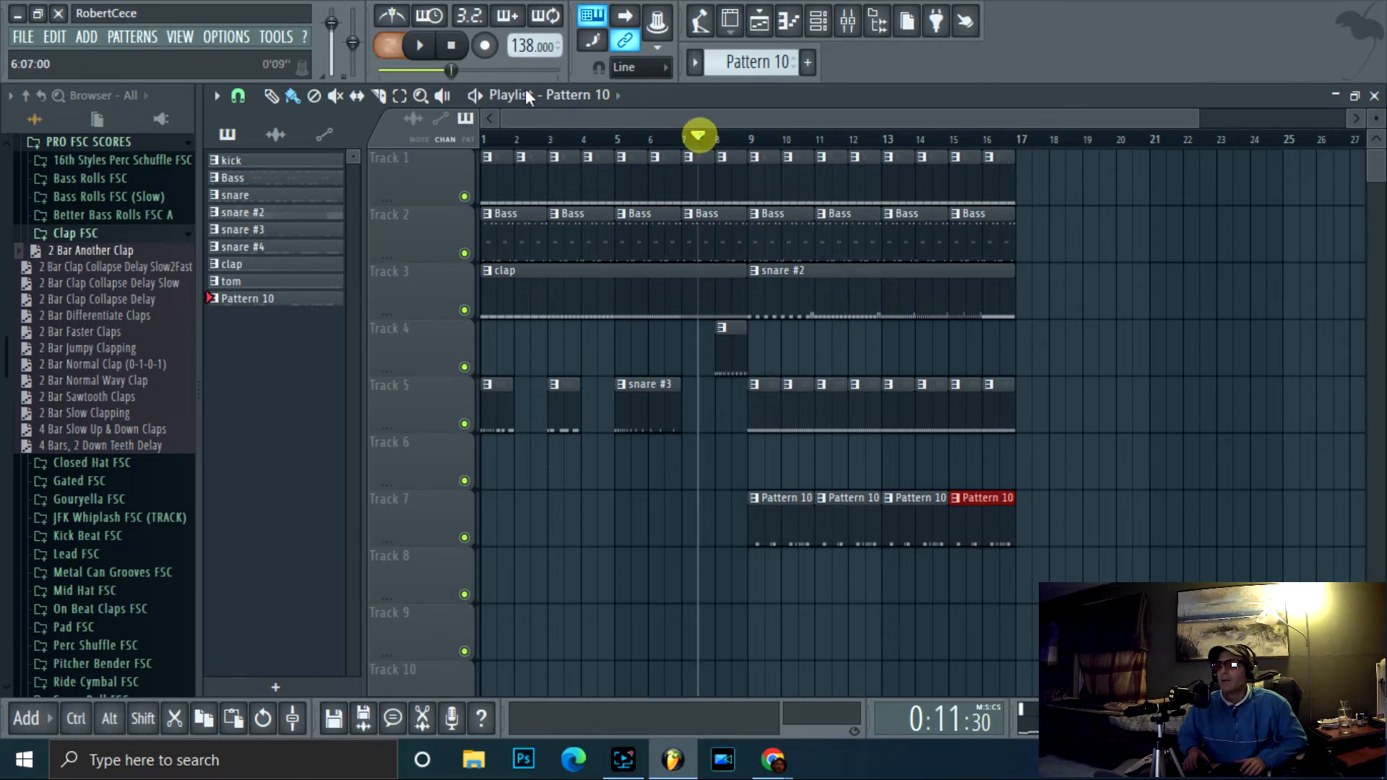
click(820, 22)
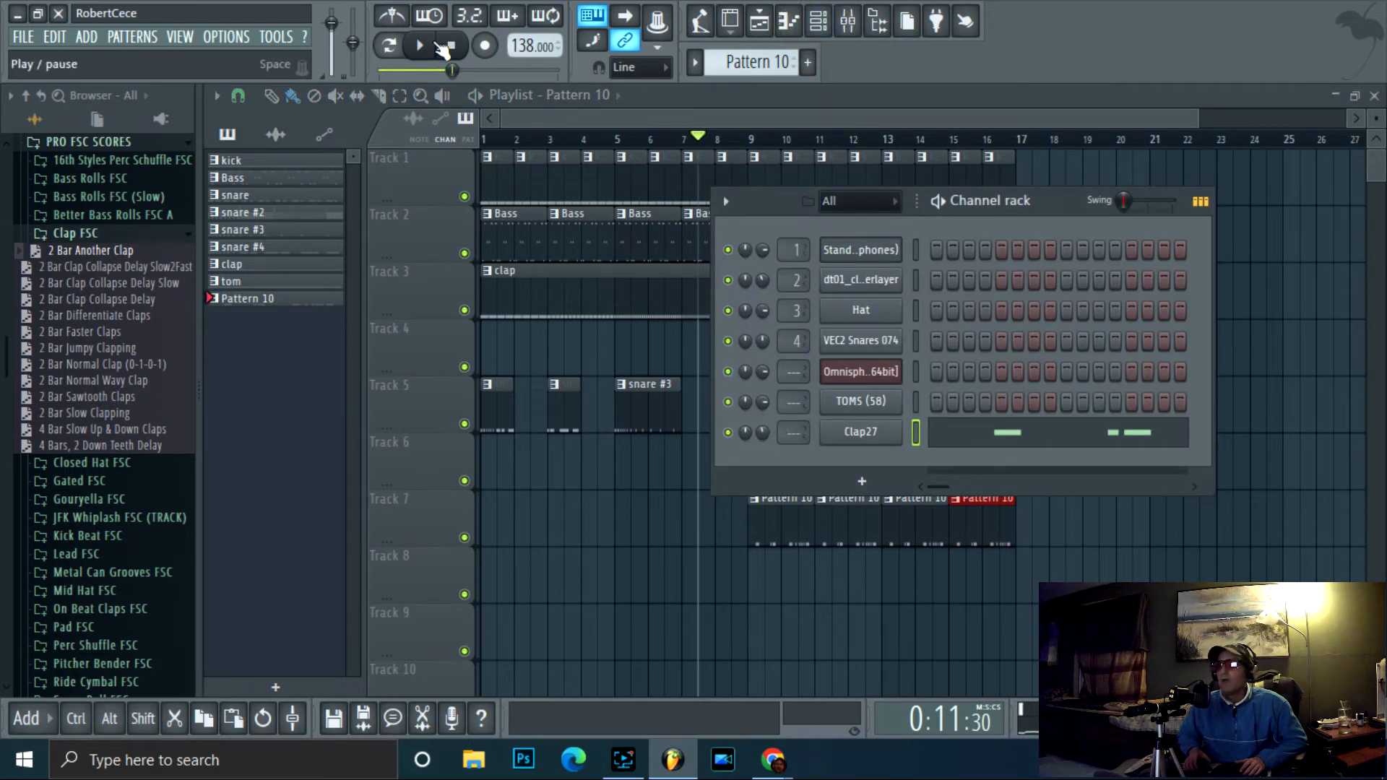
click(753, 107)
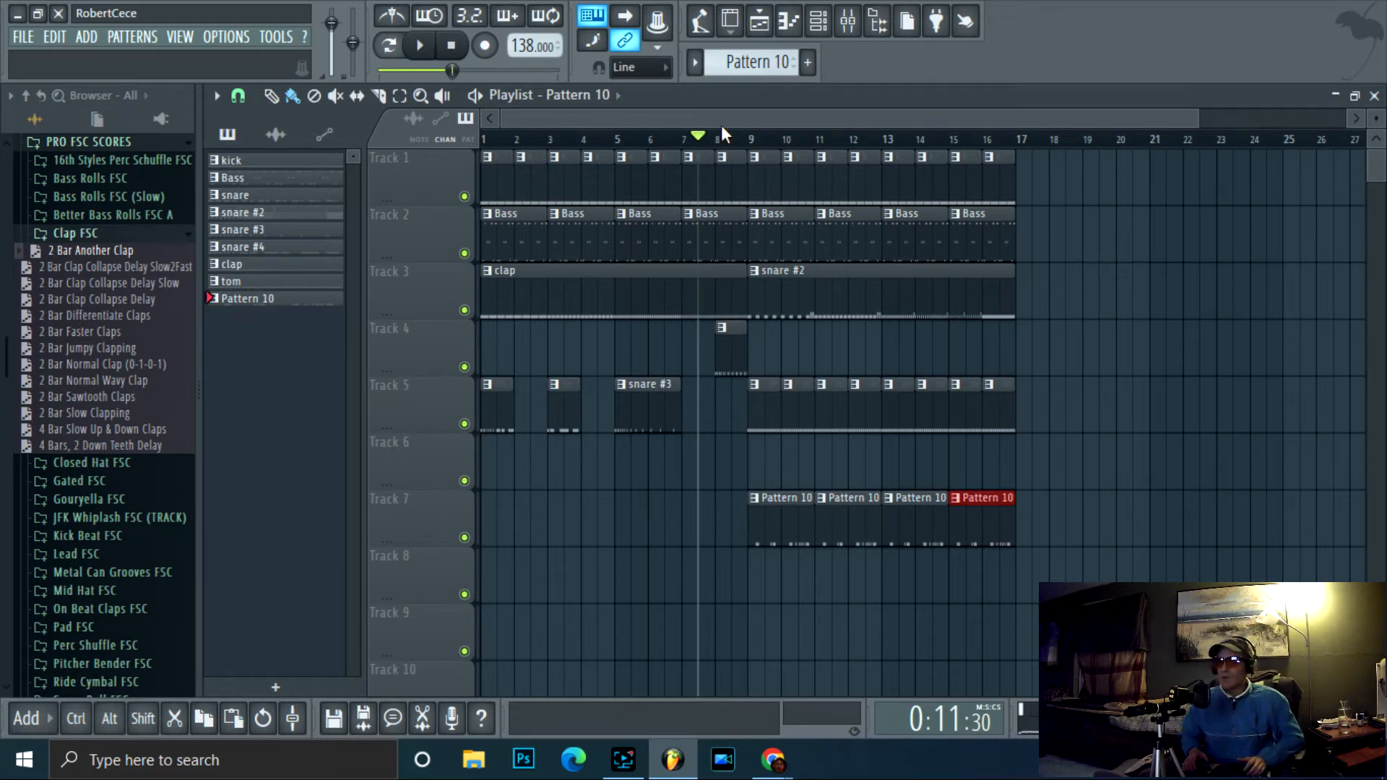
click(421, 48)
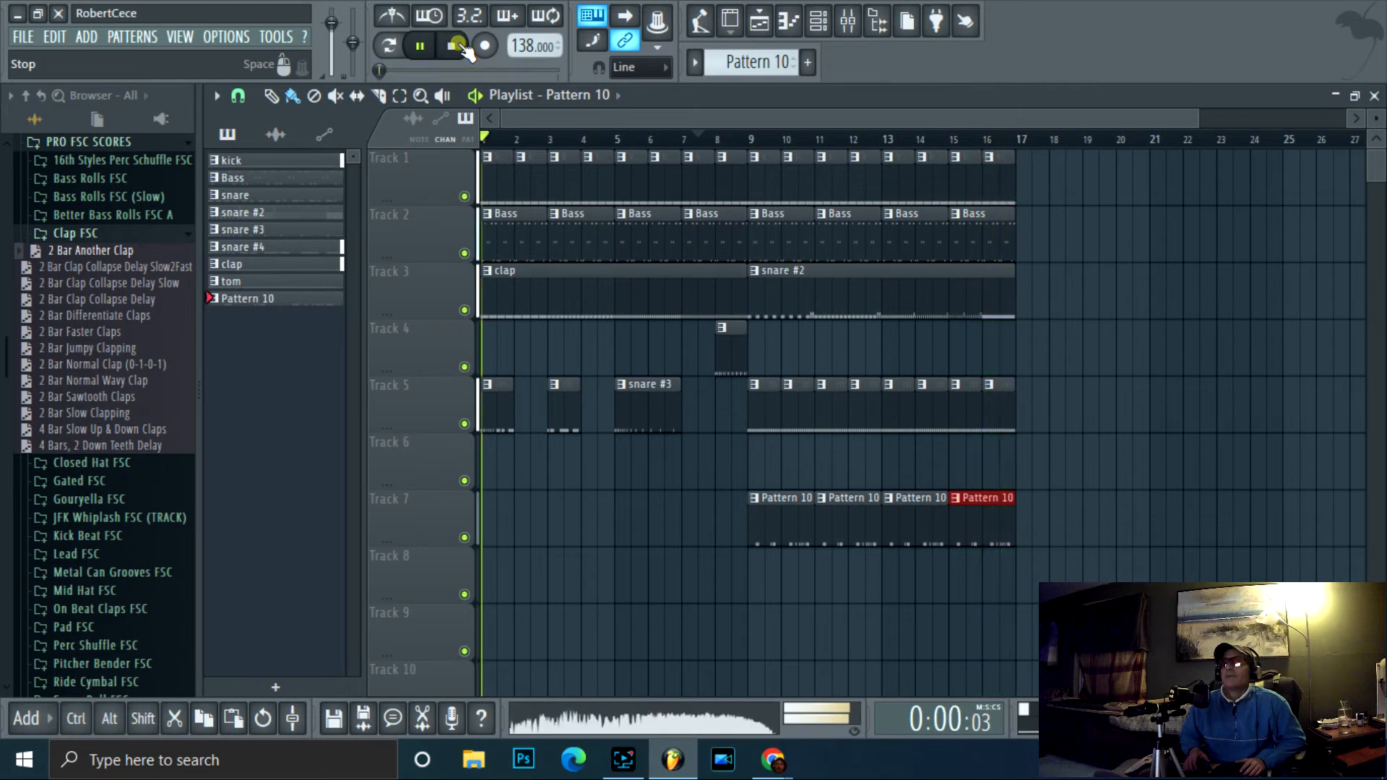
click(451, 46)
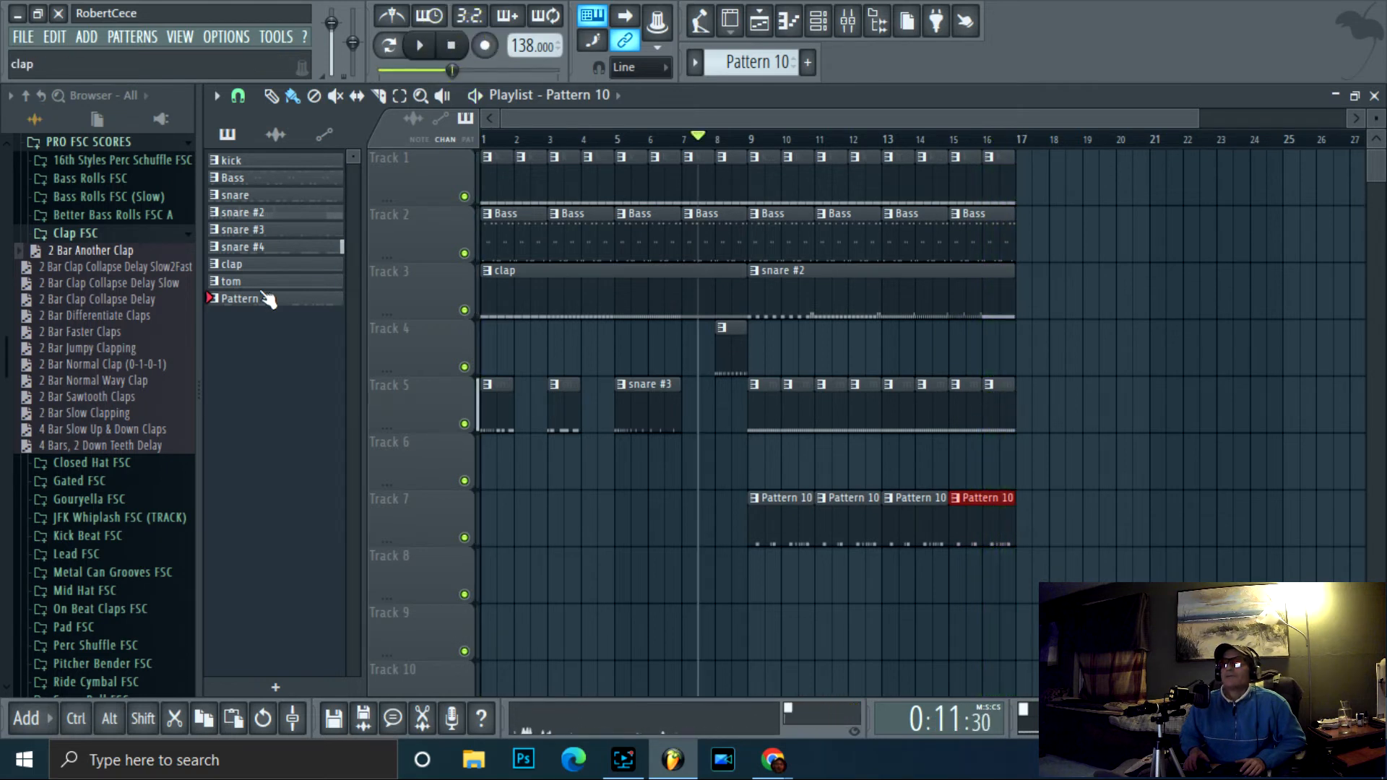
- Insert a YoozBL303 [64bit] instrument channel from the first channel in the channel rack
click(819, 22)
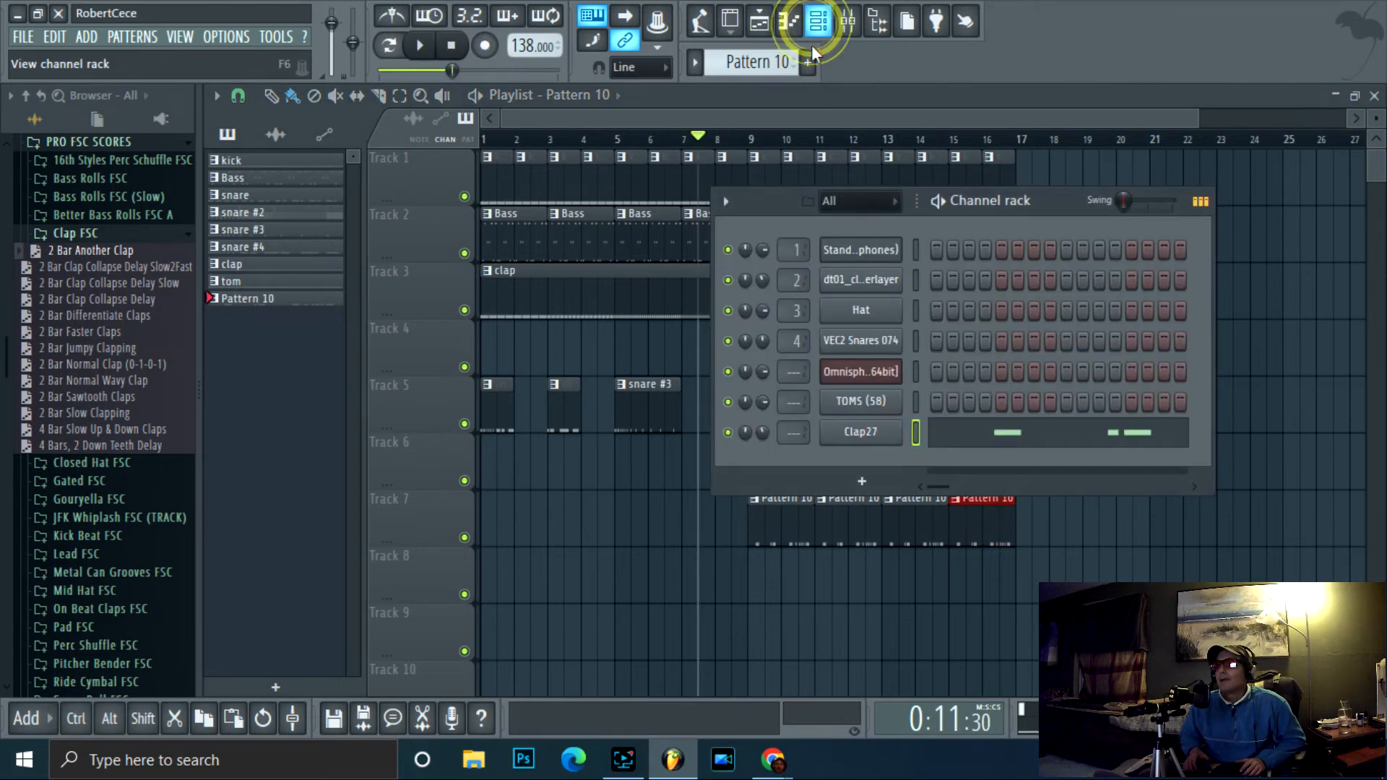
click(870, 209)
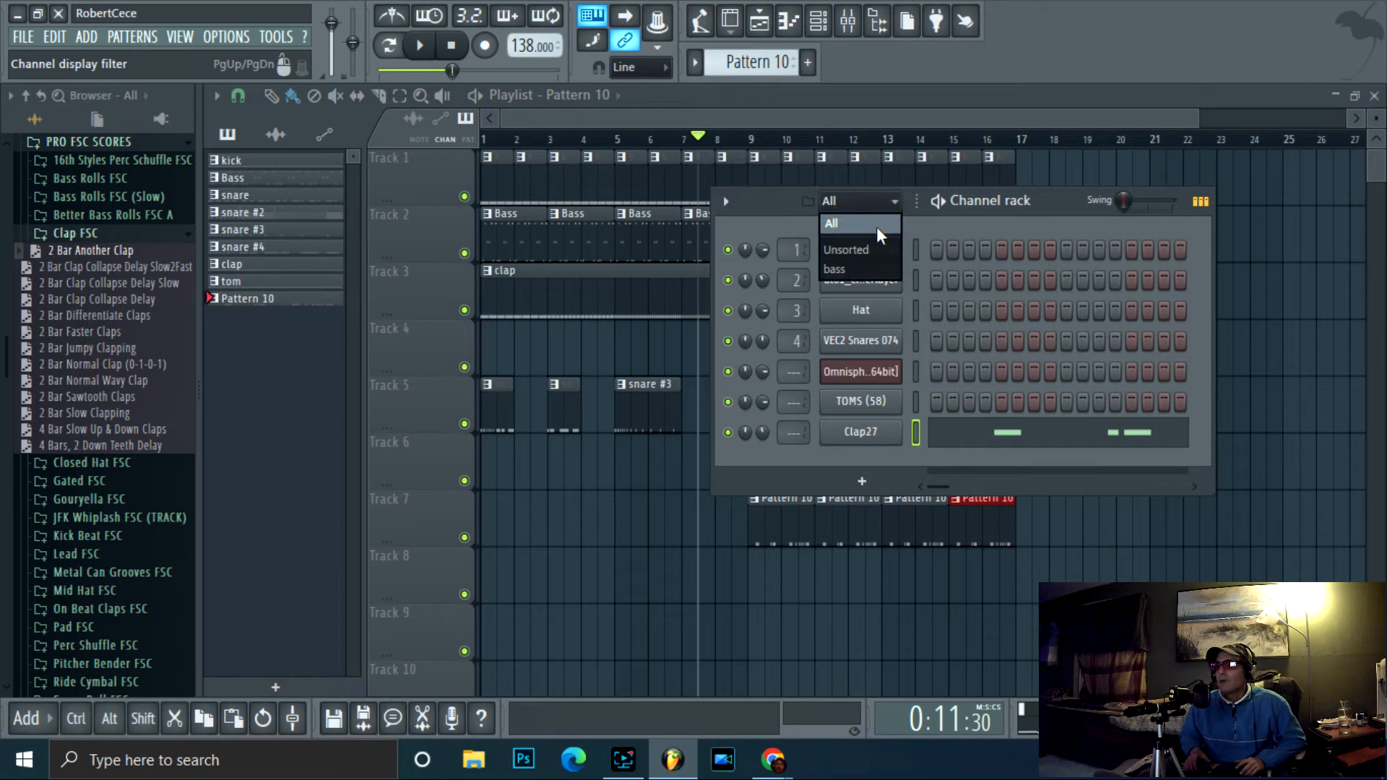
click(1064, 190)
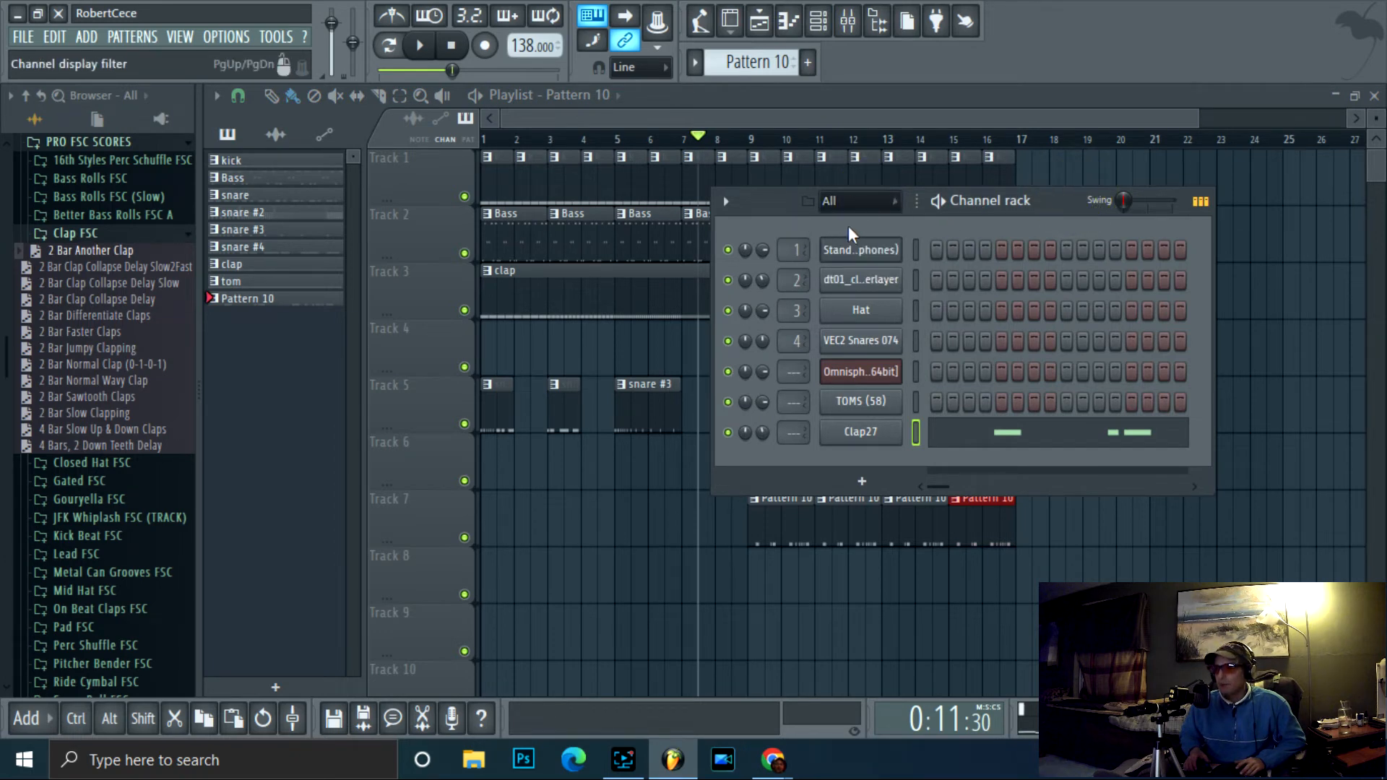
right_click(872, 250)
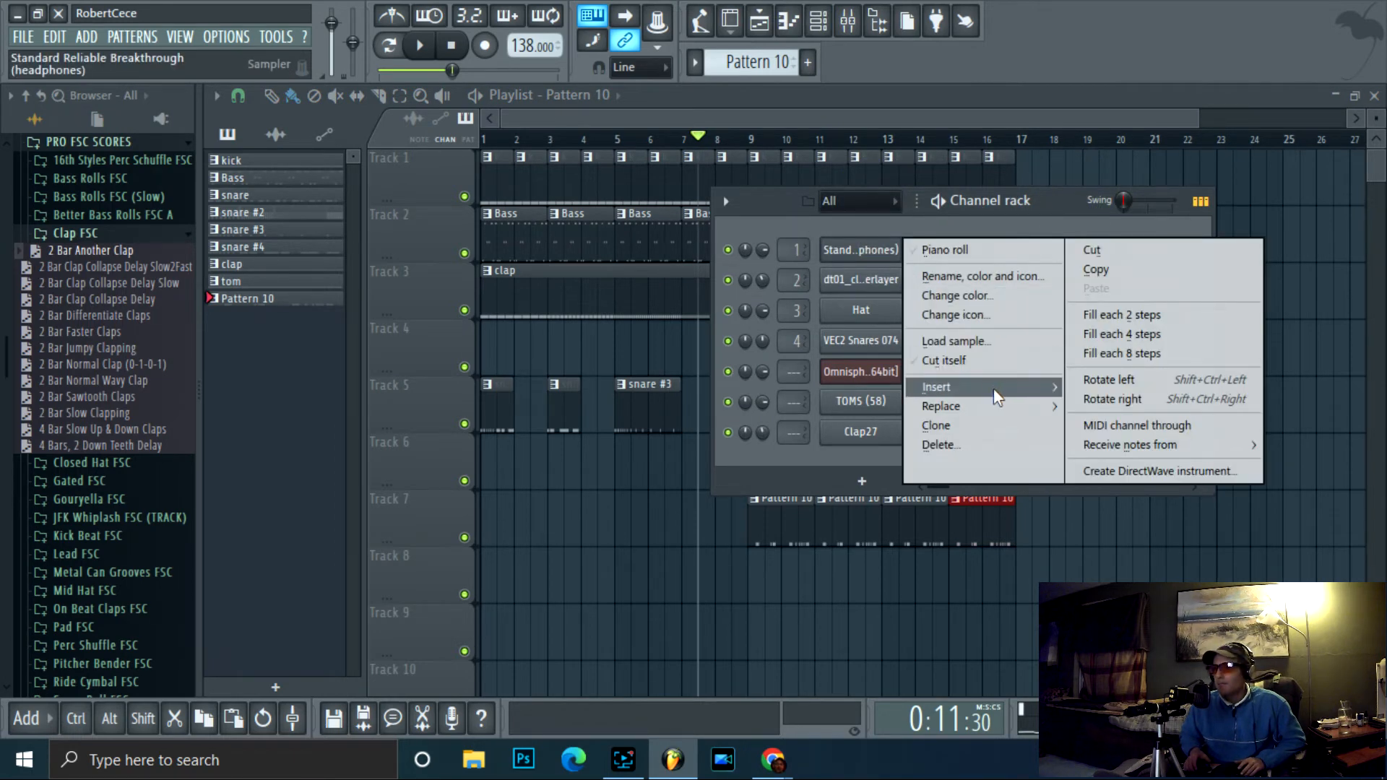
mouse_move(997, 388)
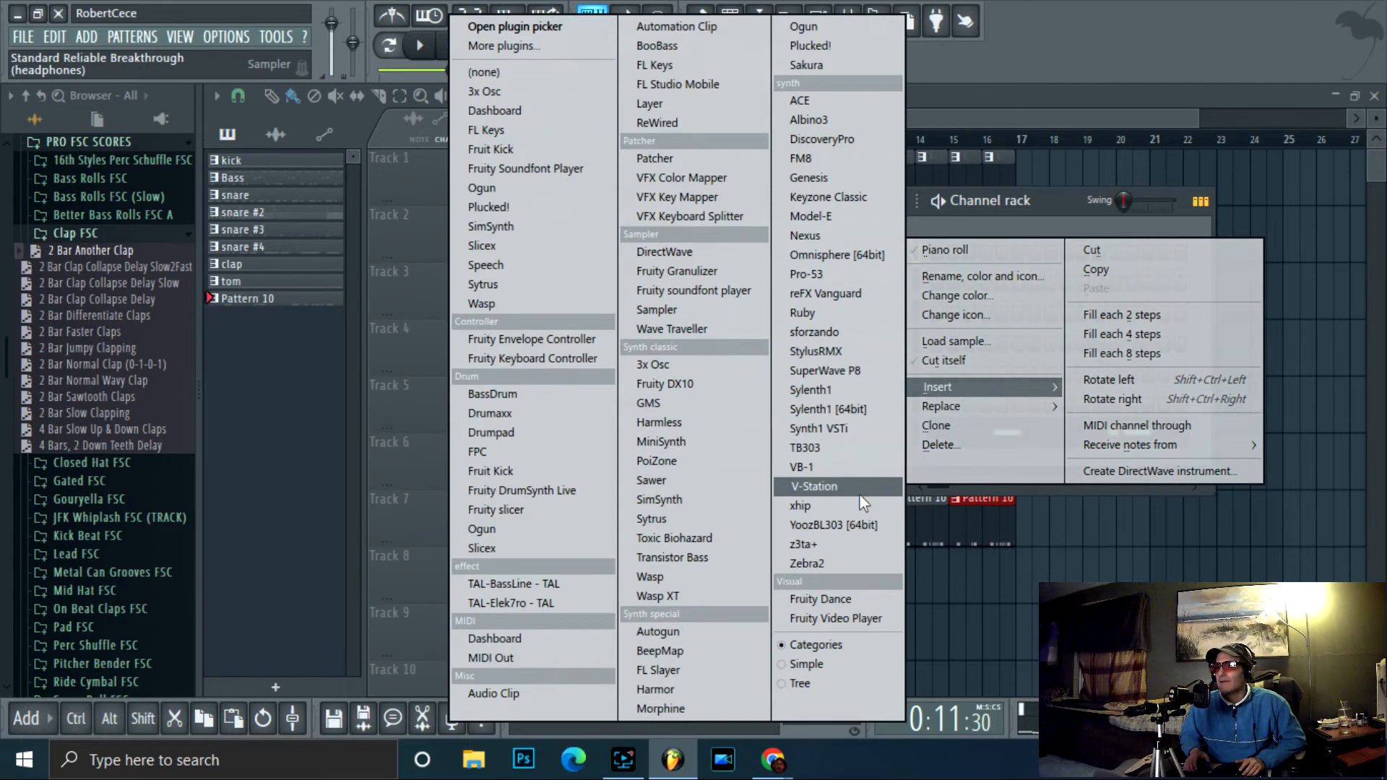
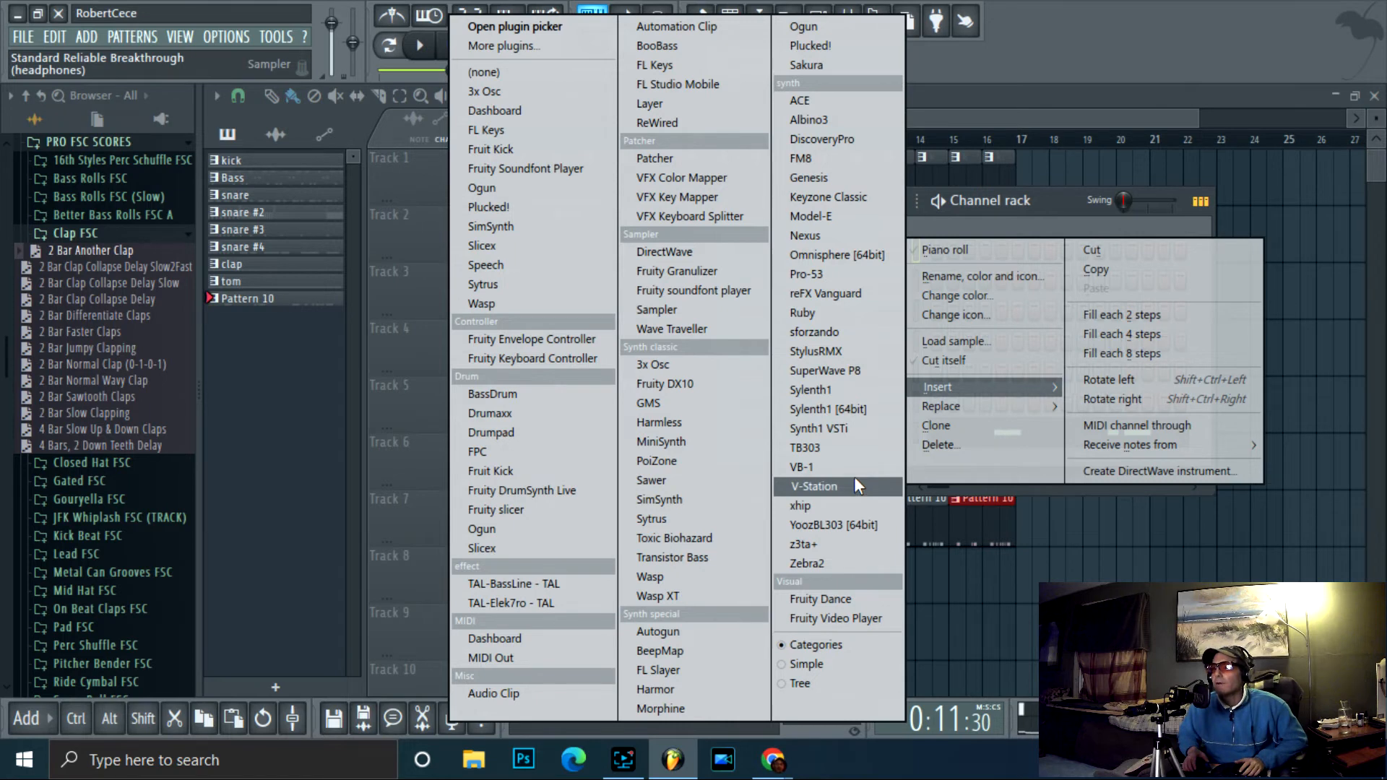
click(855, 531)
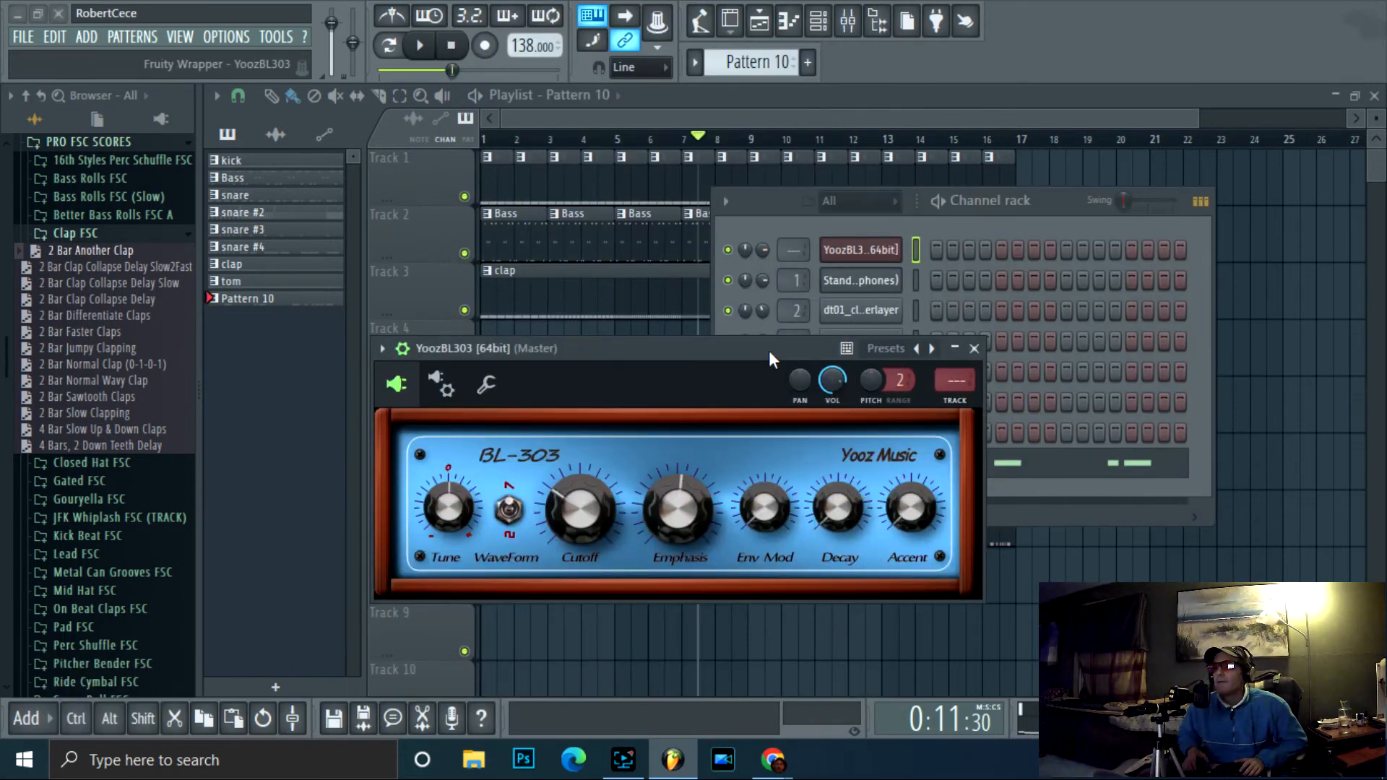
- Collapse the Clap FSC folder, examine the Bass pattern in YoozBL303's piano roll and return to the Playlist
click(76, 232)
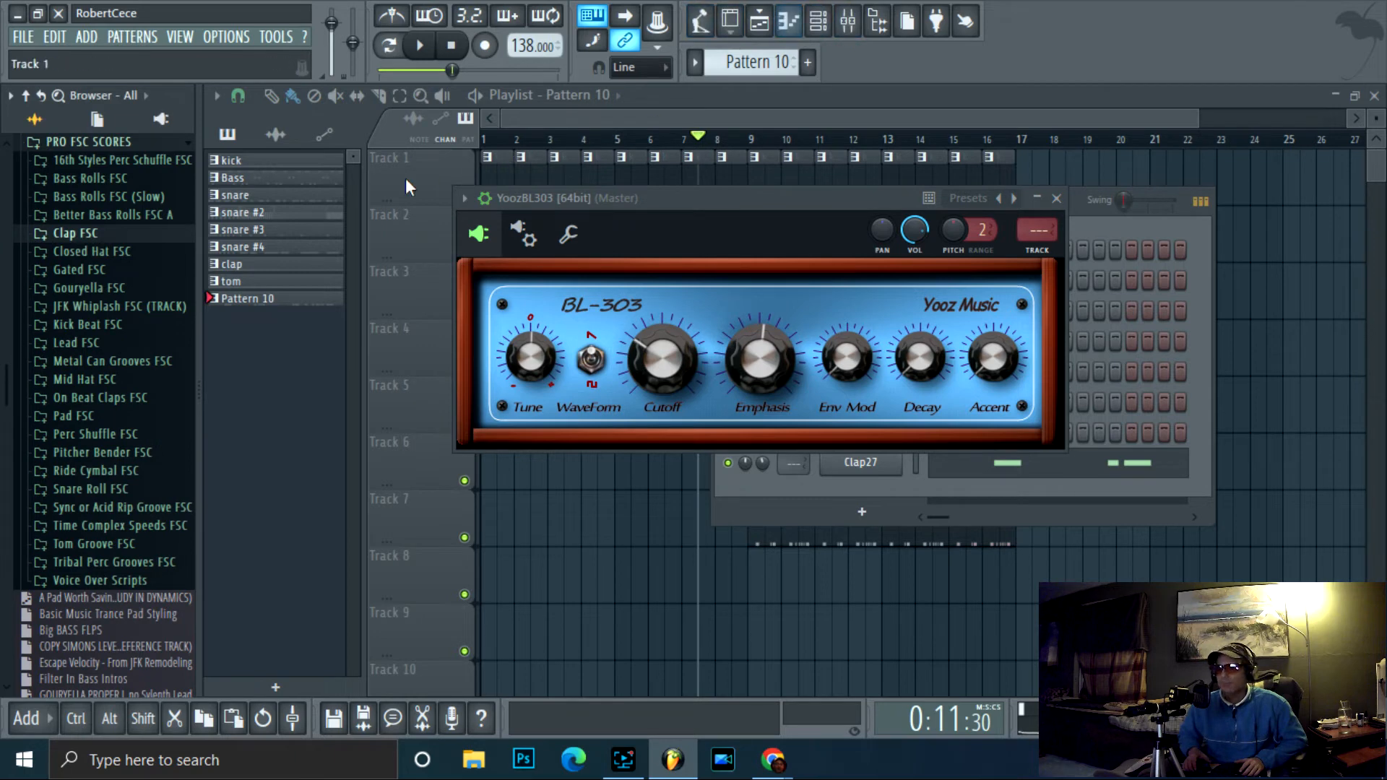
click(322, 179)
click(787, 20)
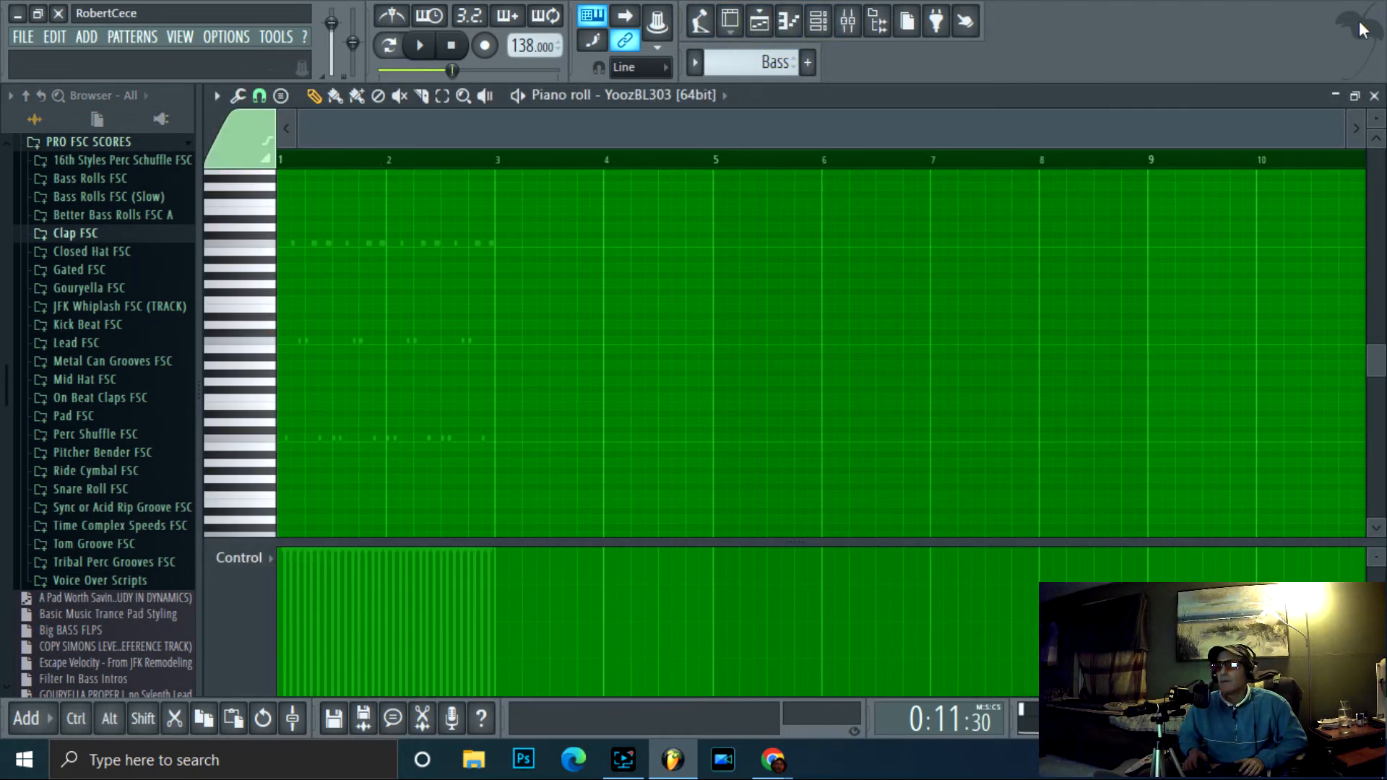
drag(1378, 116, 1371, 116)
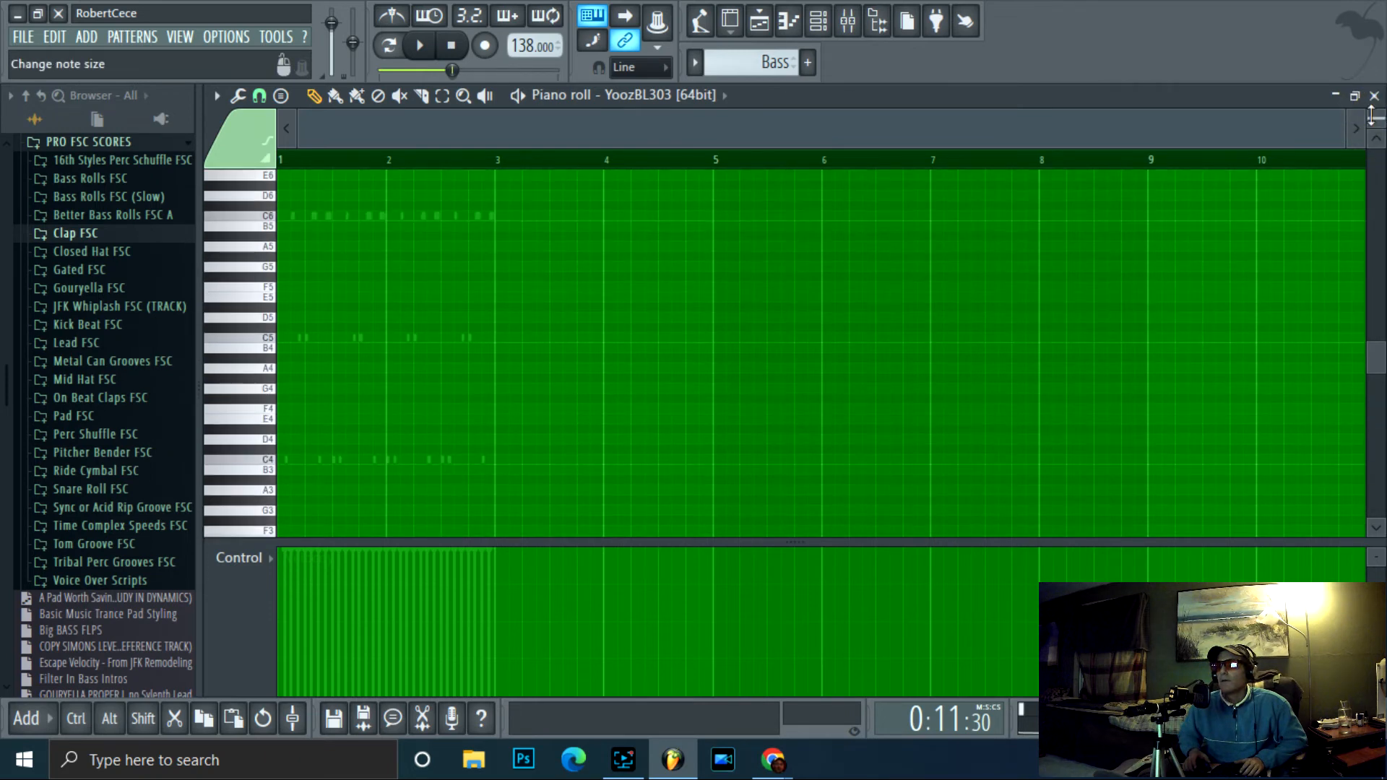
click(767, 32)
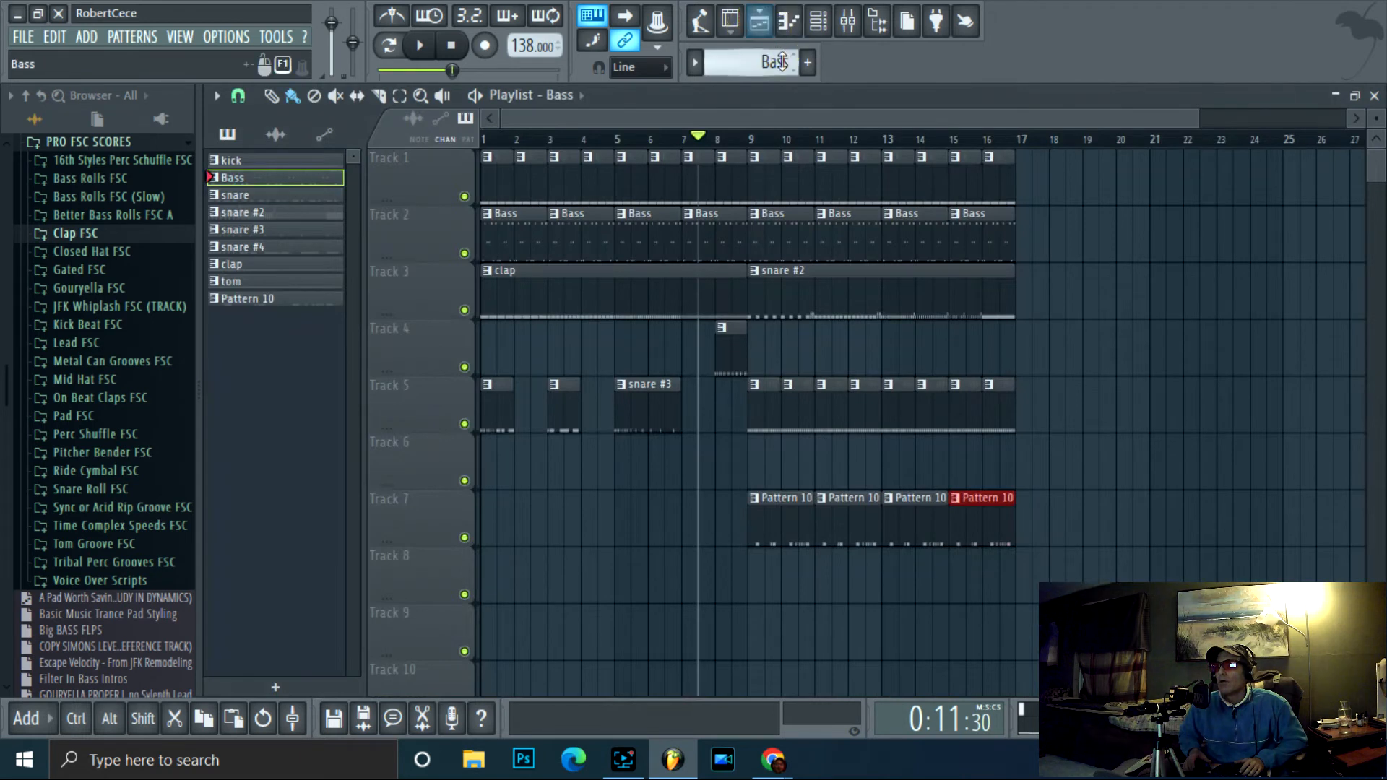
- Create a new empty pattern below Pattern 10 and name it acids
click(340, 299)
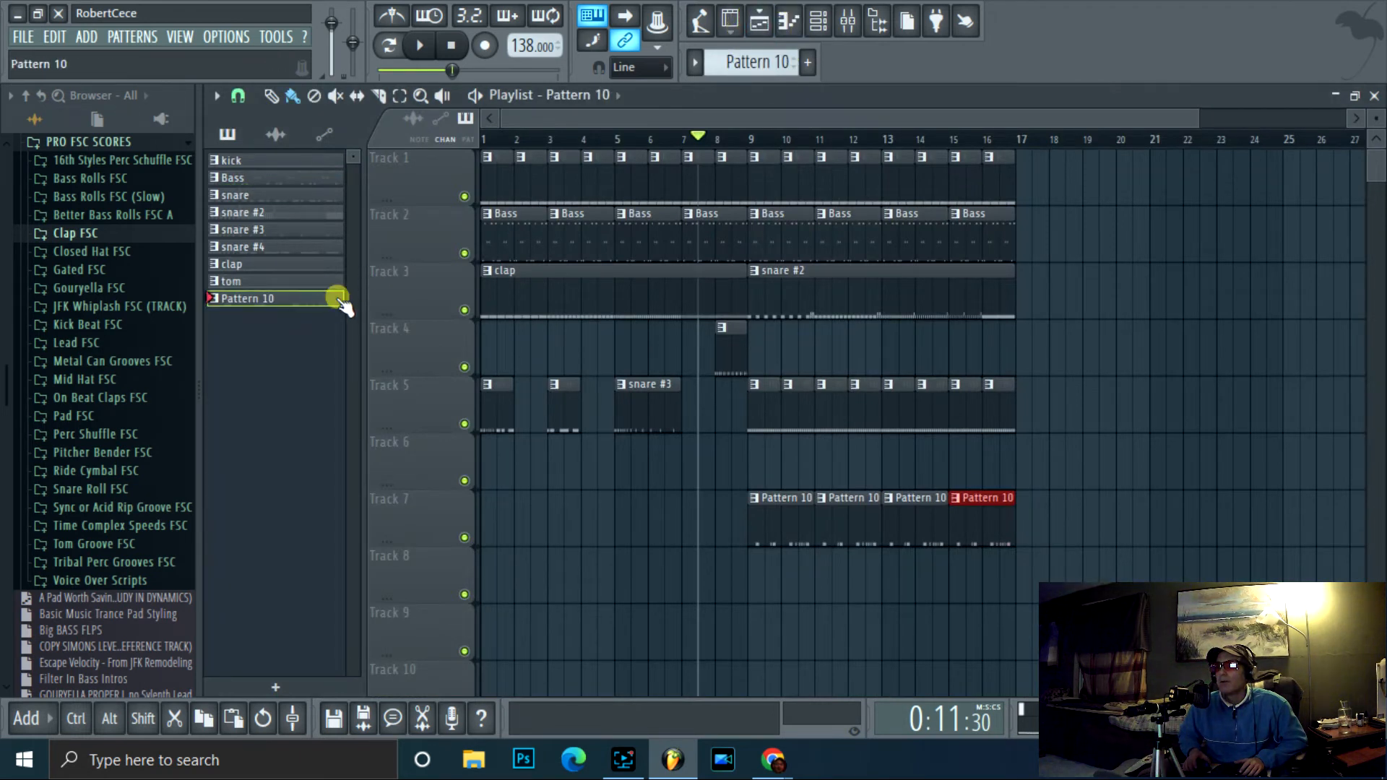
click(807, 62)
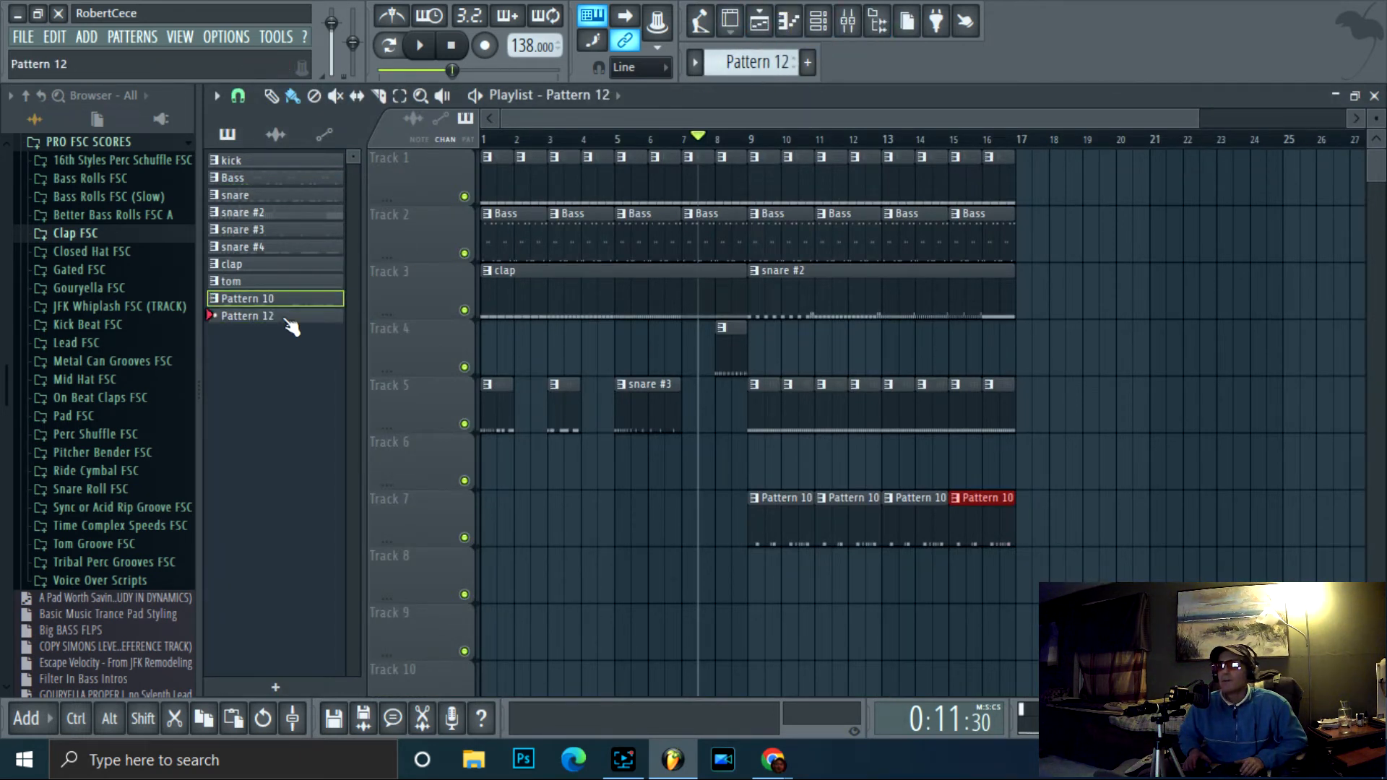
click(282, 316)
right_click(340, 319)
click(340, 410)
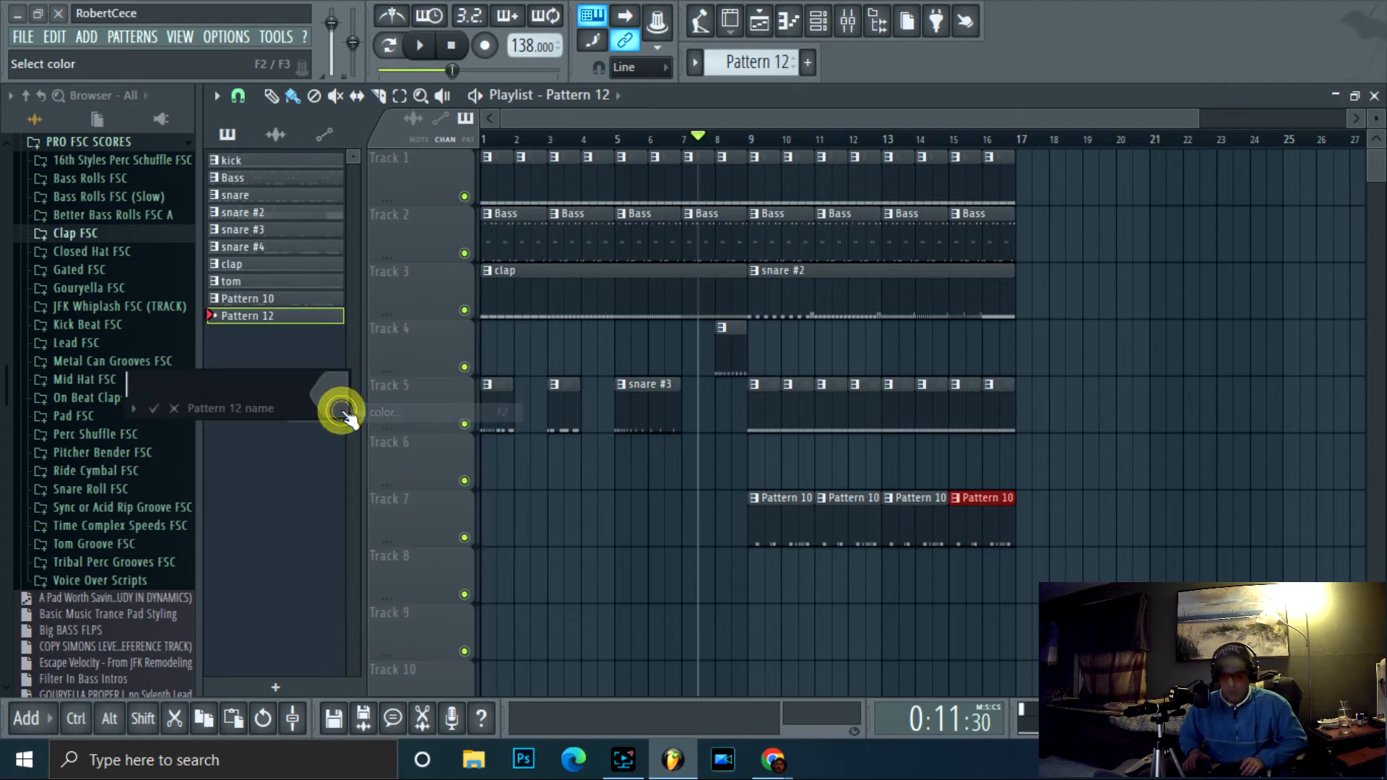
text(acids)
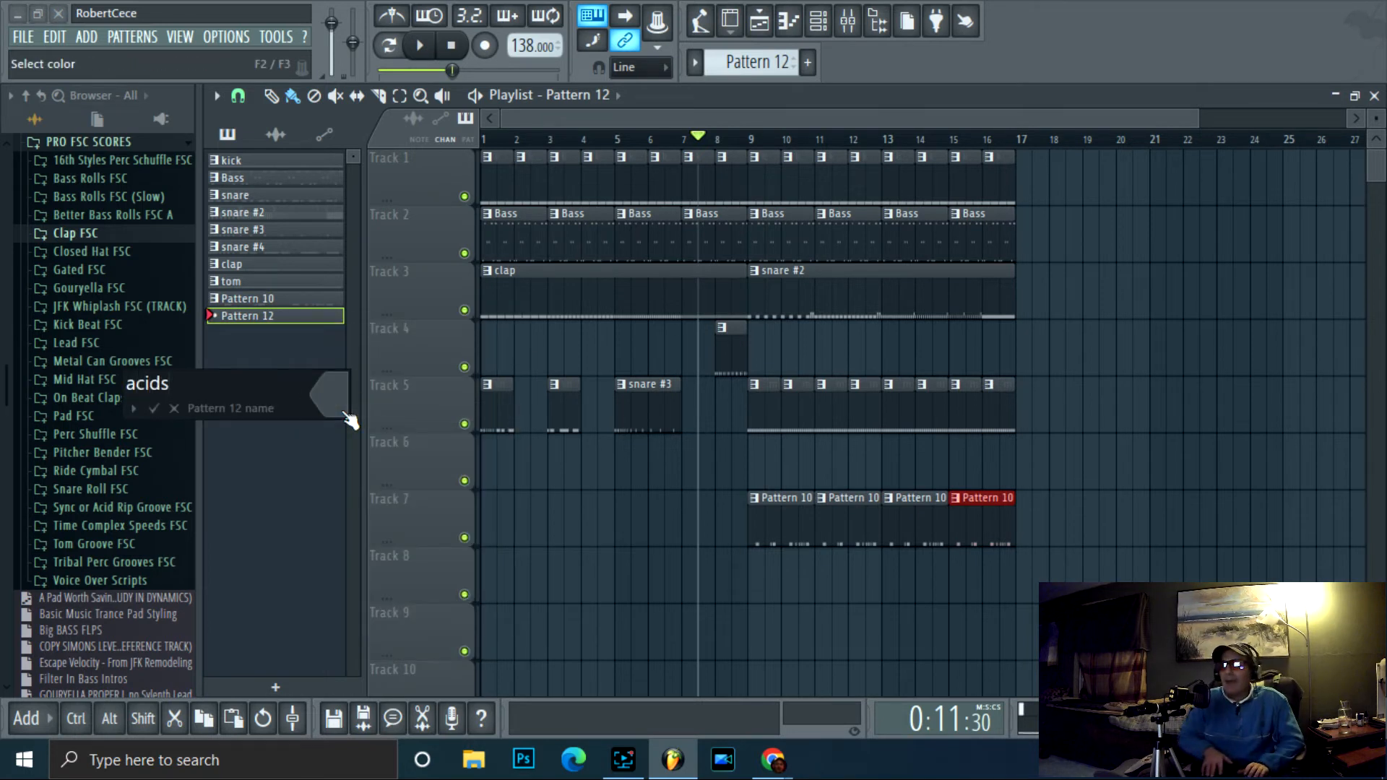
key(Return)
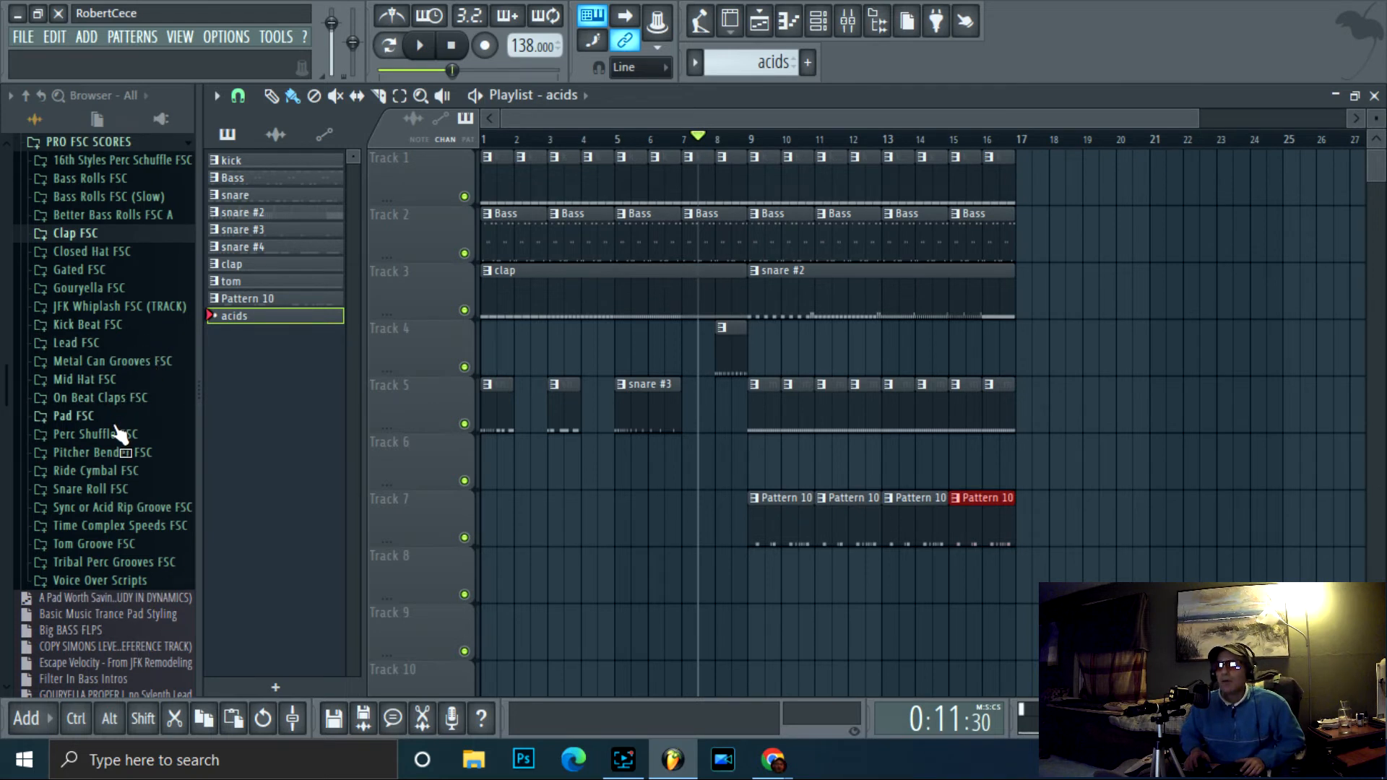
- Open YoozBL303's piano roll for the acids pattern and look through the Sync or Acid Rip Groove FSC folder, collapsing it again
click(110, 508)
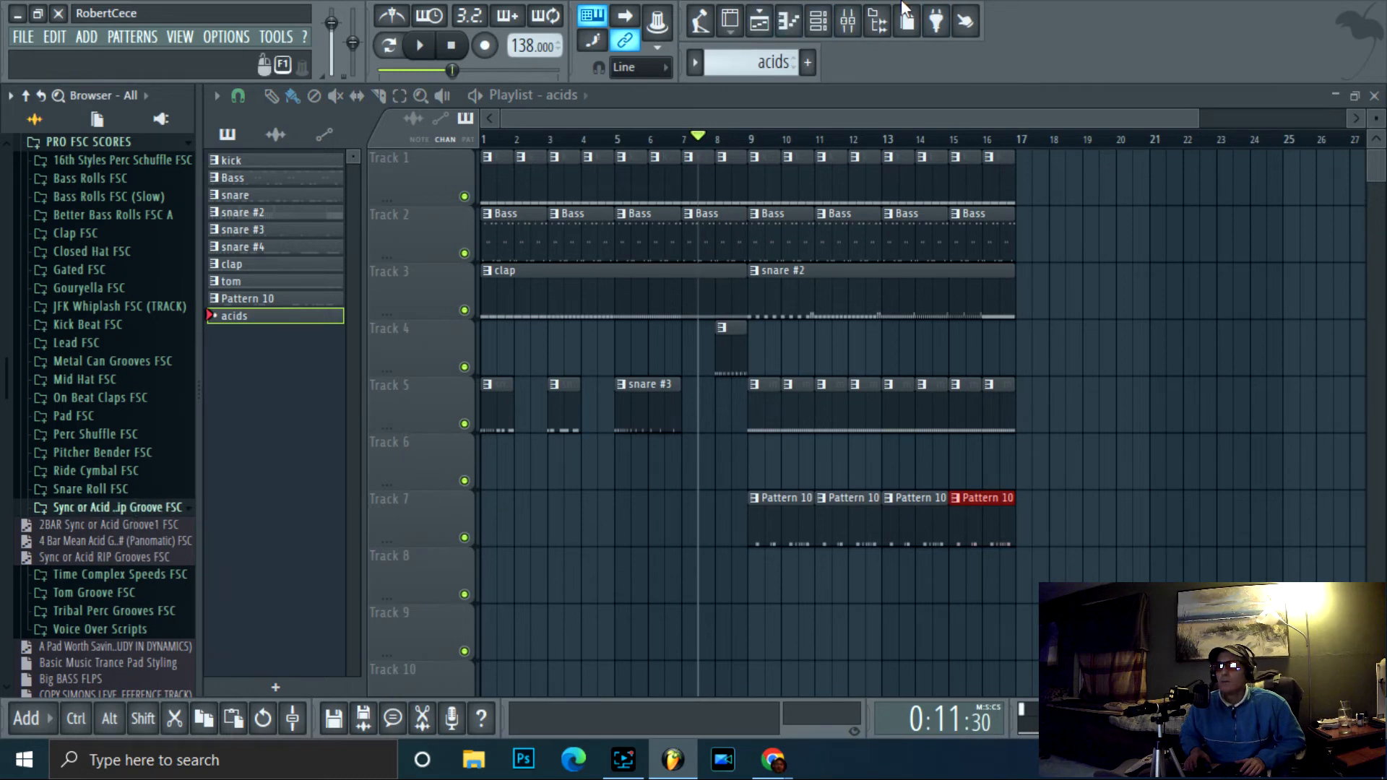
click(789, 20)
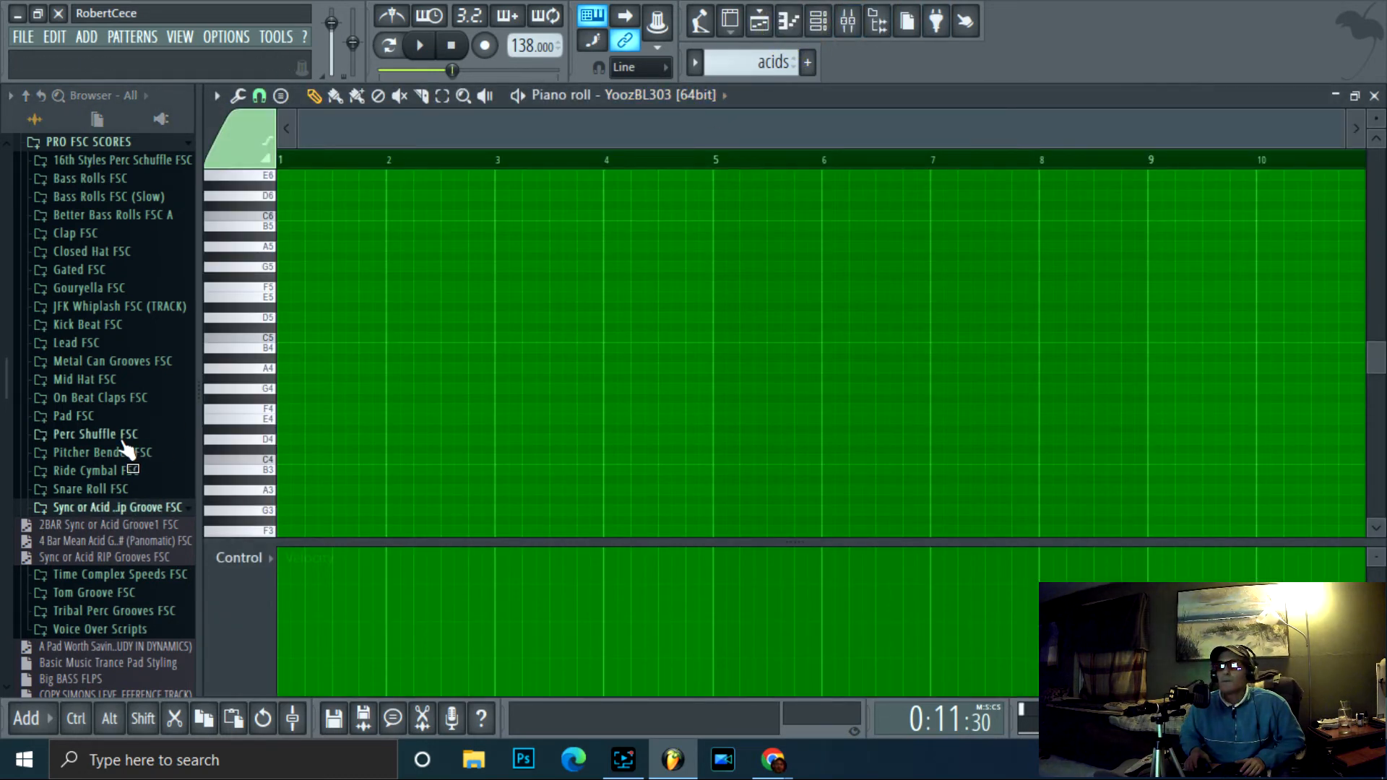
click(255, 408)
scroll(137, 362, down, 10)
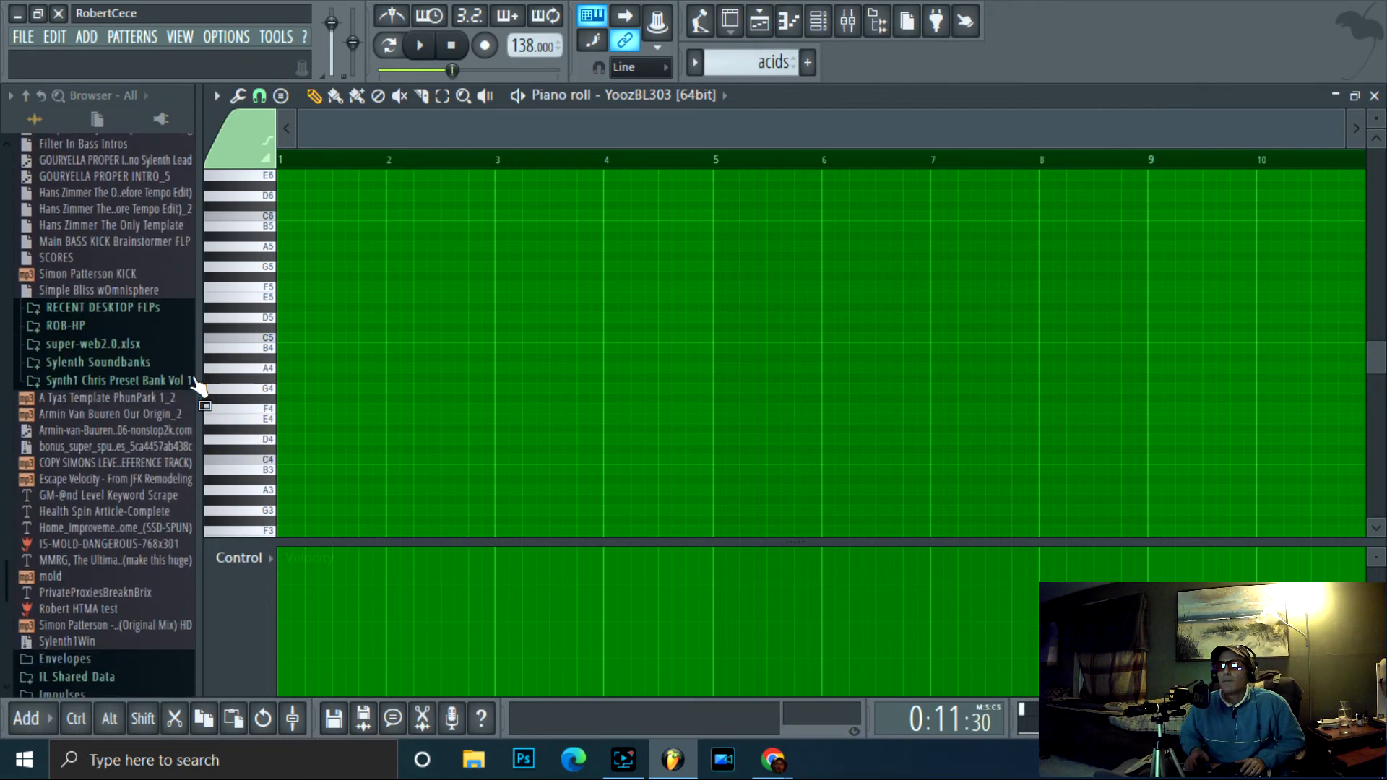
scroll(137, 361, up, 6)
click(128, 312)
click(128, 312)
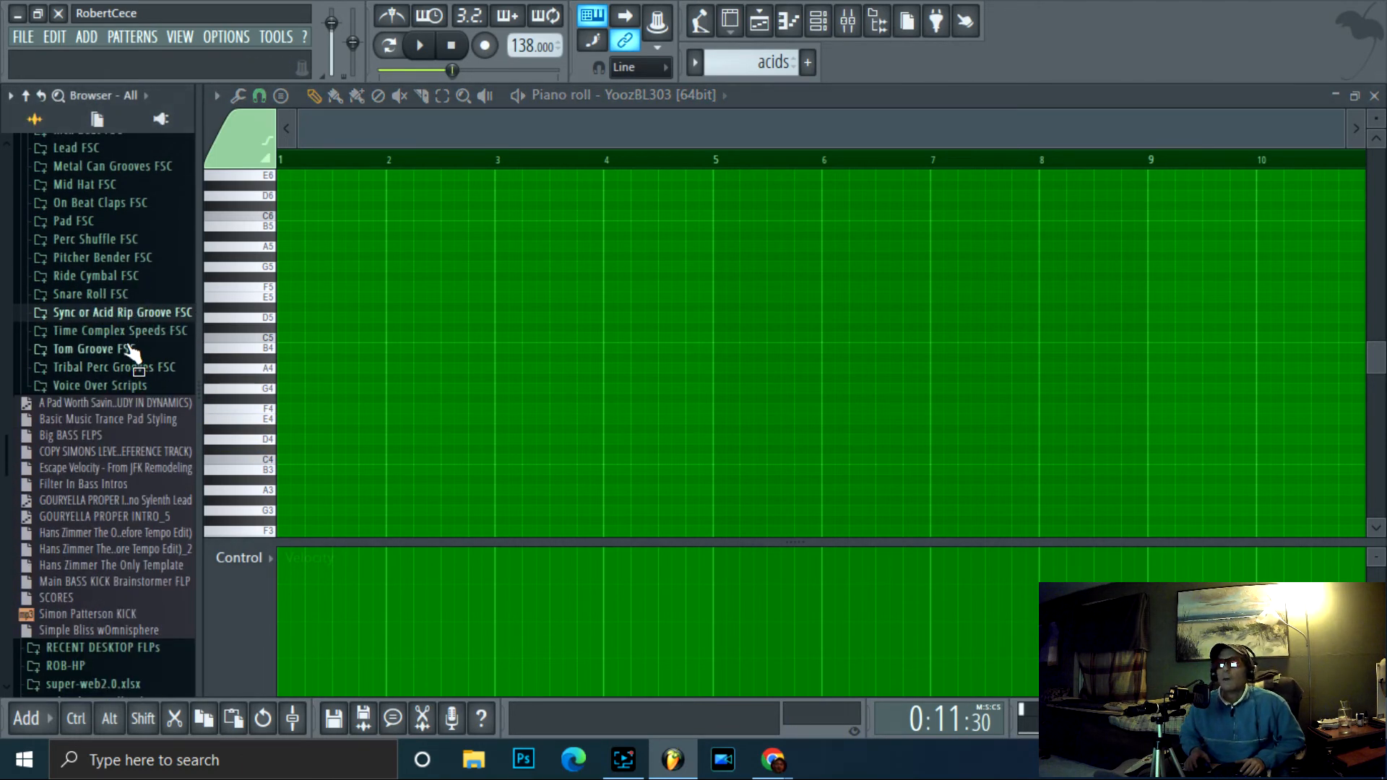
scroll(132, 353, up, 6)
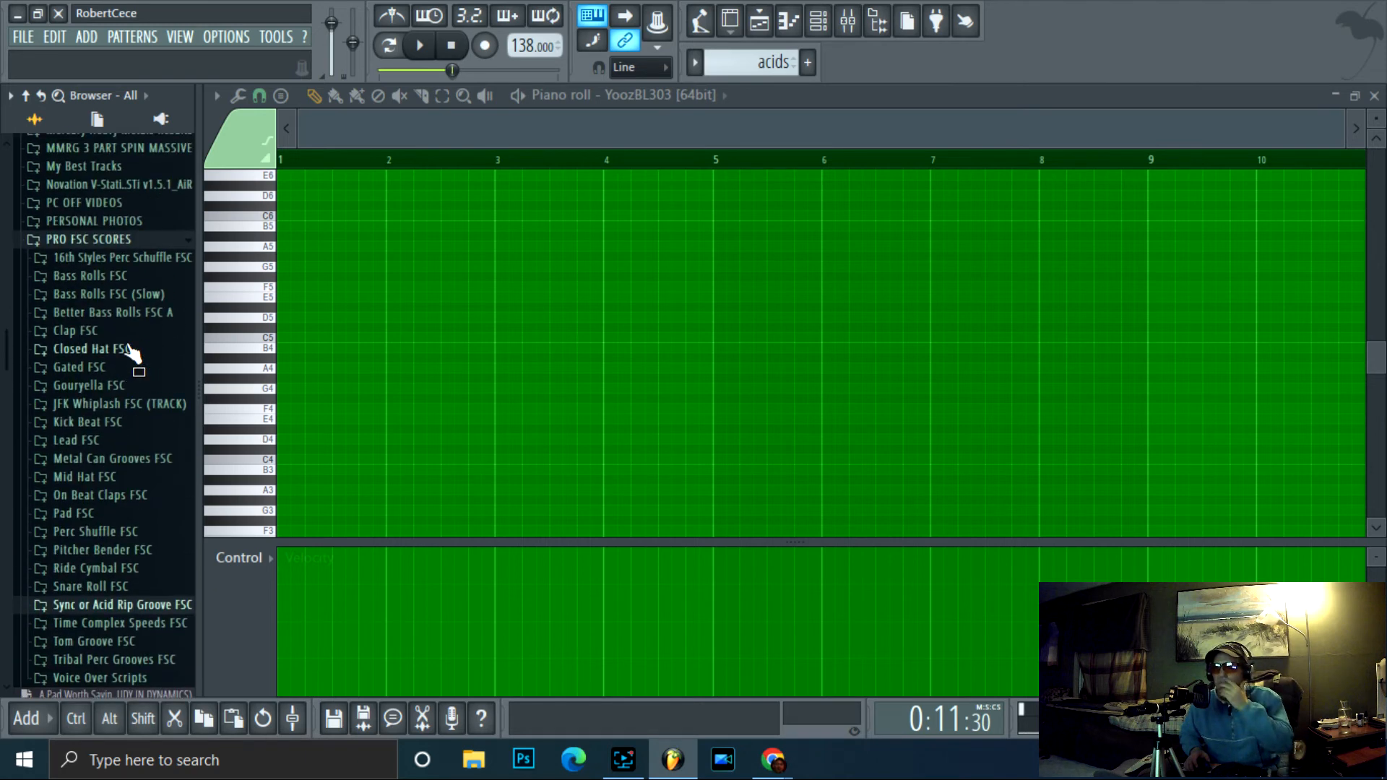
- Load the Toppers 2 Bar 8 score from Better Bass Rolls FSC A into YoozBL303's piano roll and play it with the channel rack open
click(136, 315)
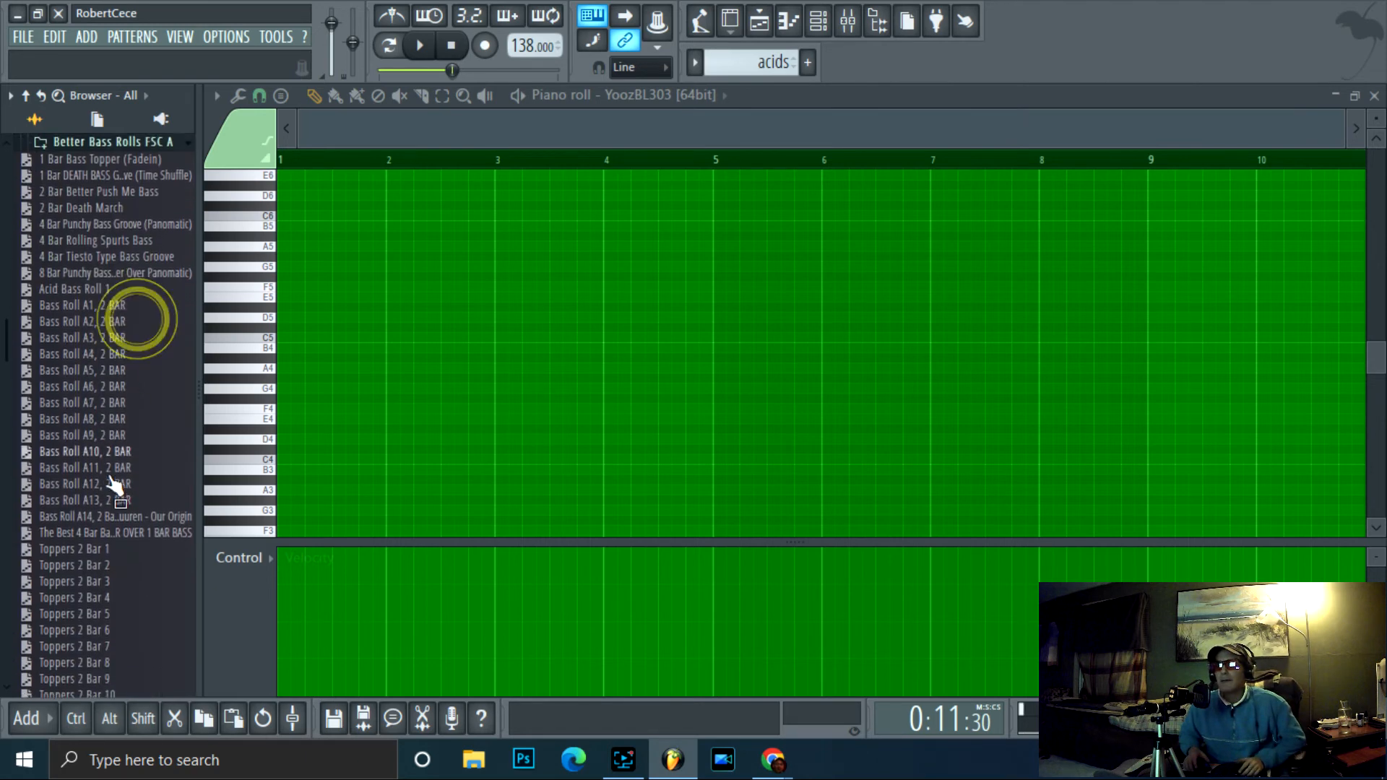
scroll(115, 486, down, 6)
drag(96, 370, 760, 325)
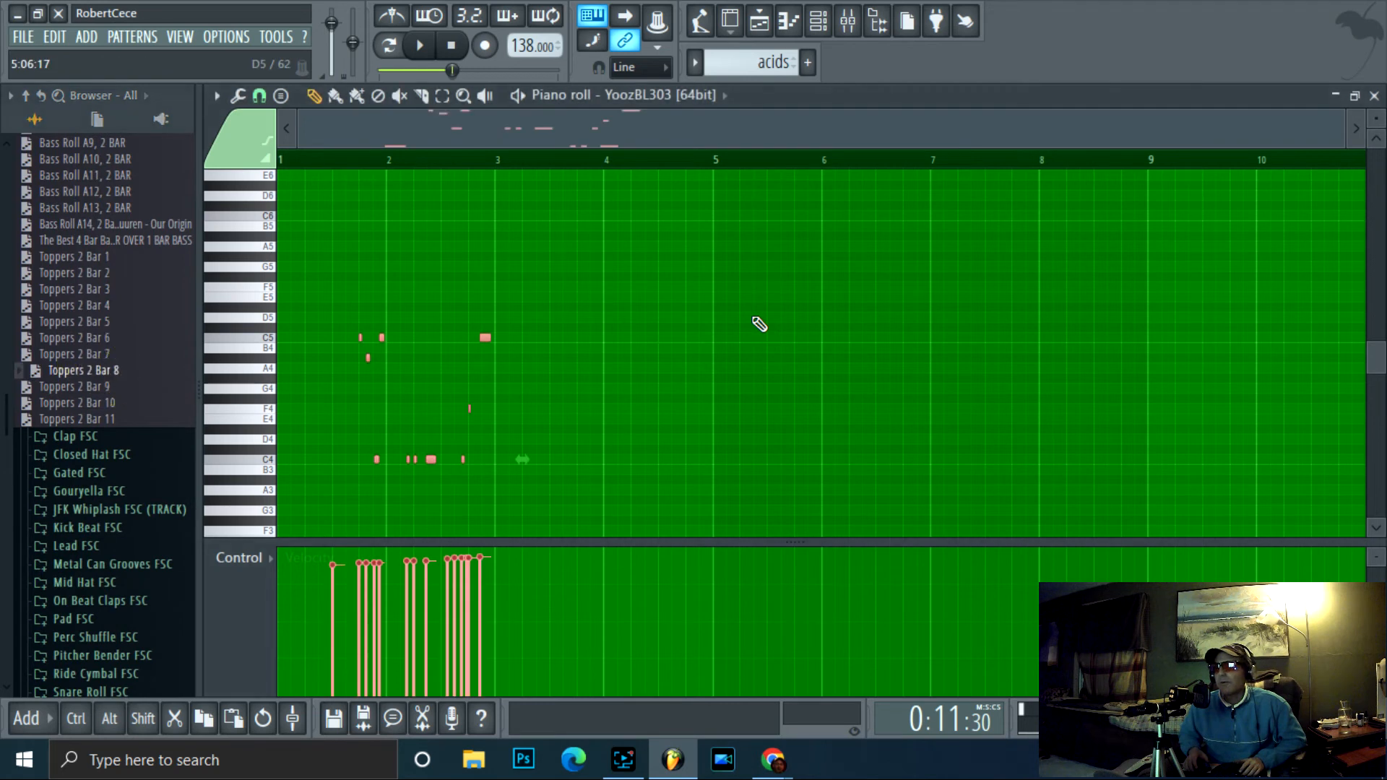
click(419, 46)
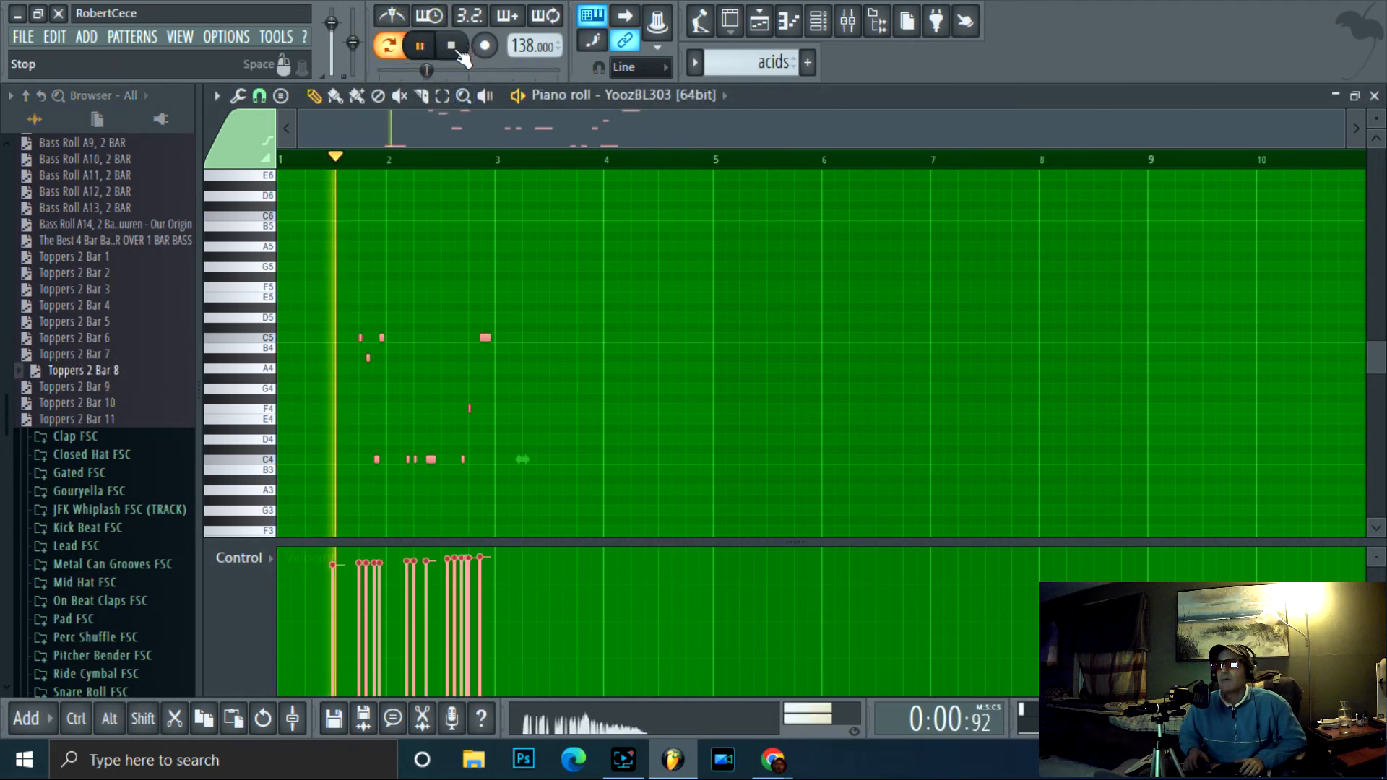
click(818, 24)
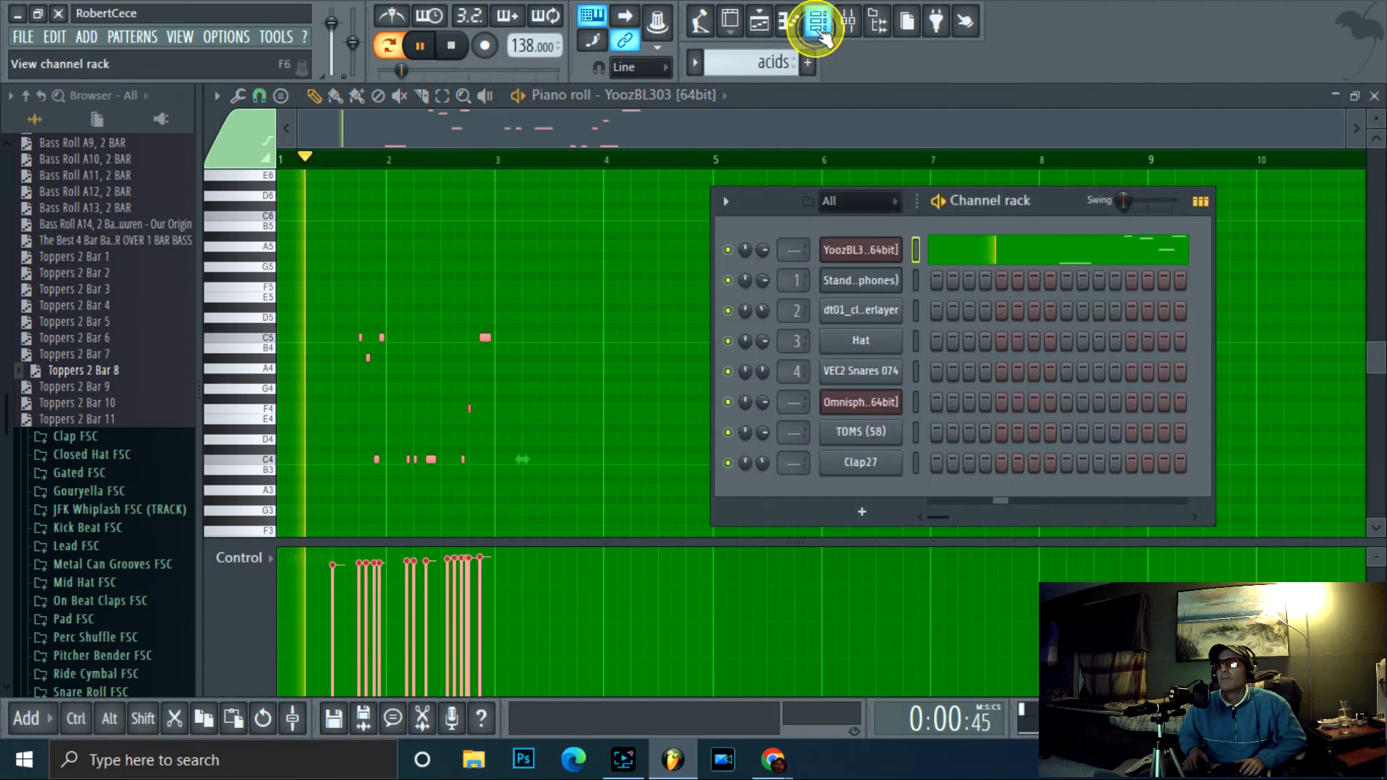
- Set YoozBL303's Cutoff to about 0.157 while the acids pattern plays, stop playback and look over the pattern's notes
click(860, 250)
drag(645, 343, 665, 296)
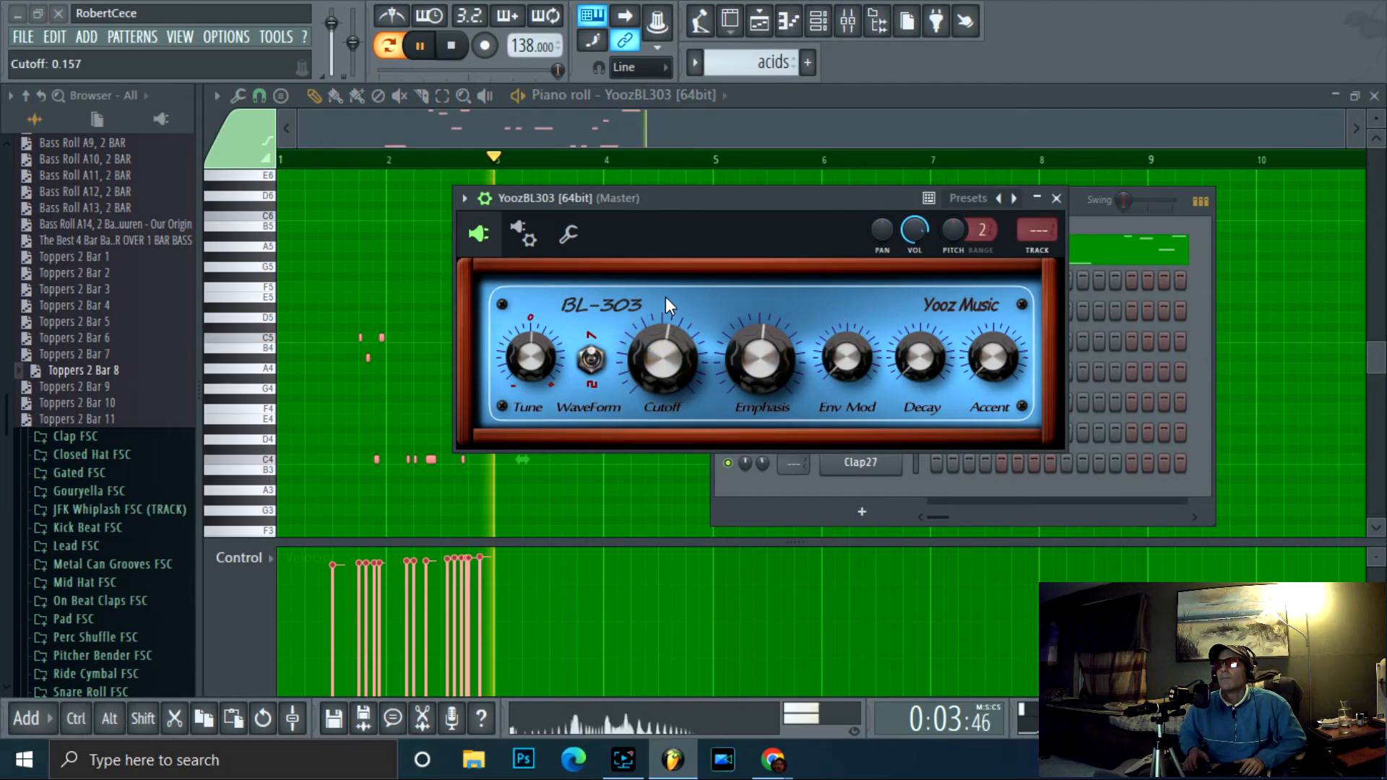
click(451, 45)
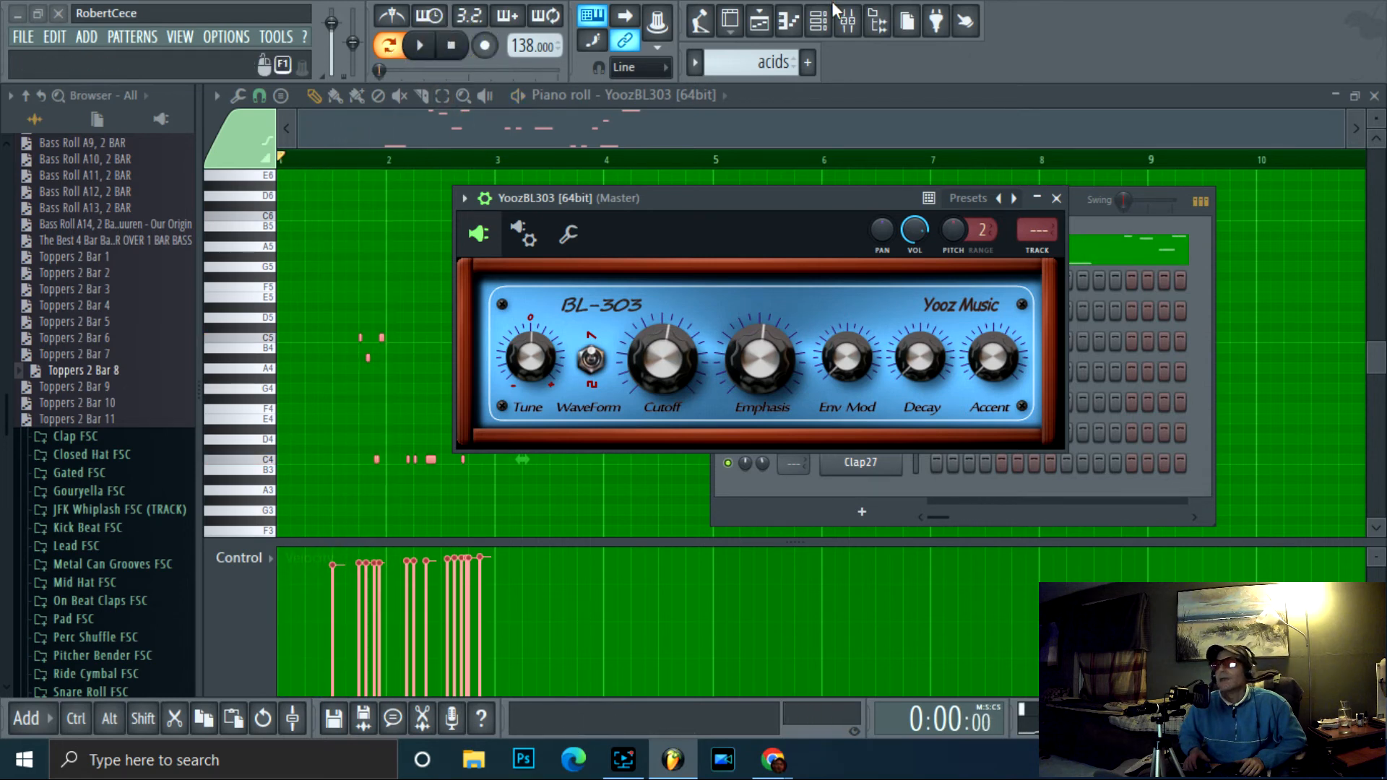
click(695, 120)
drag(1335, 137, 1070, 134)
scroll(748, 425, down, 5)
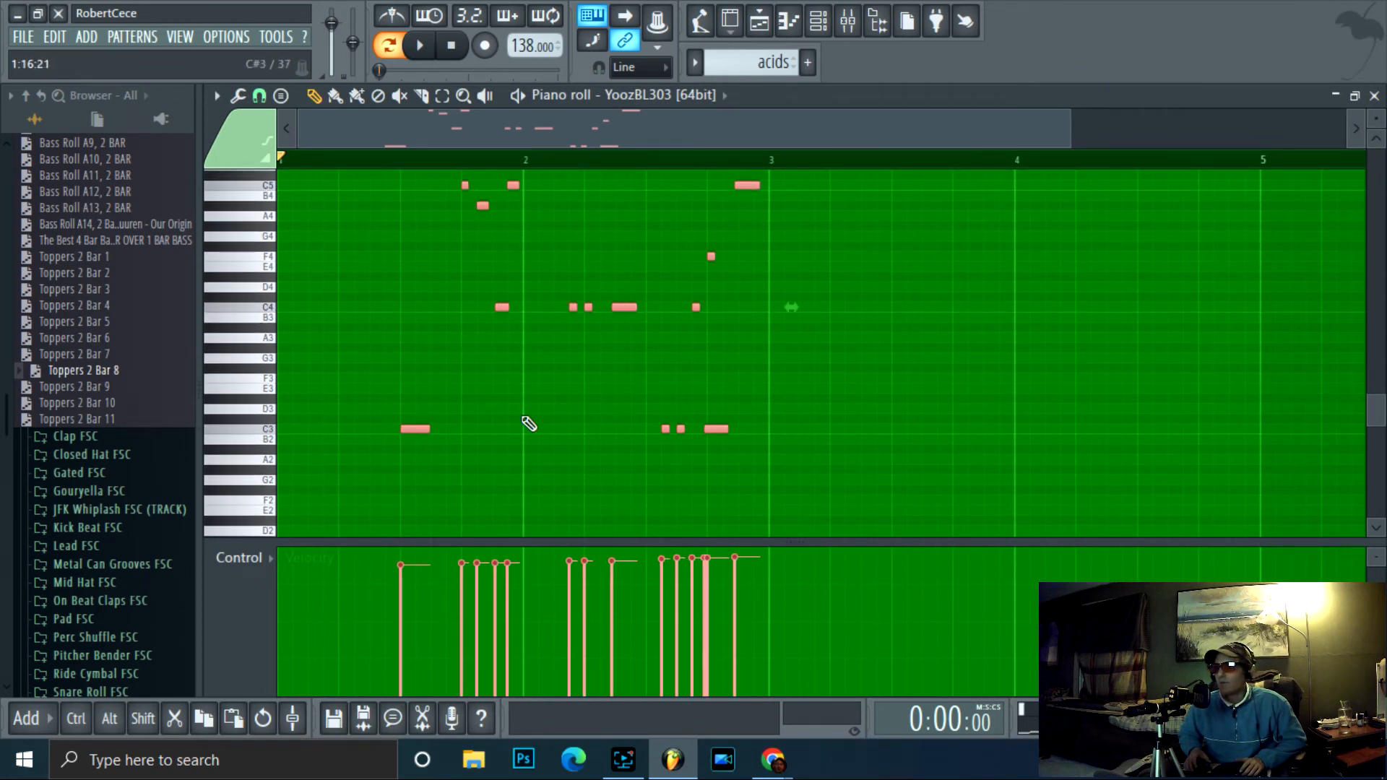
scroll(454, 280, up, 2)
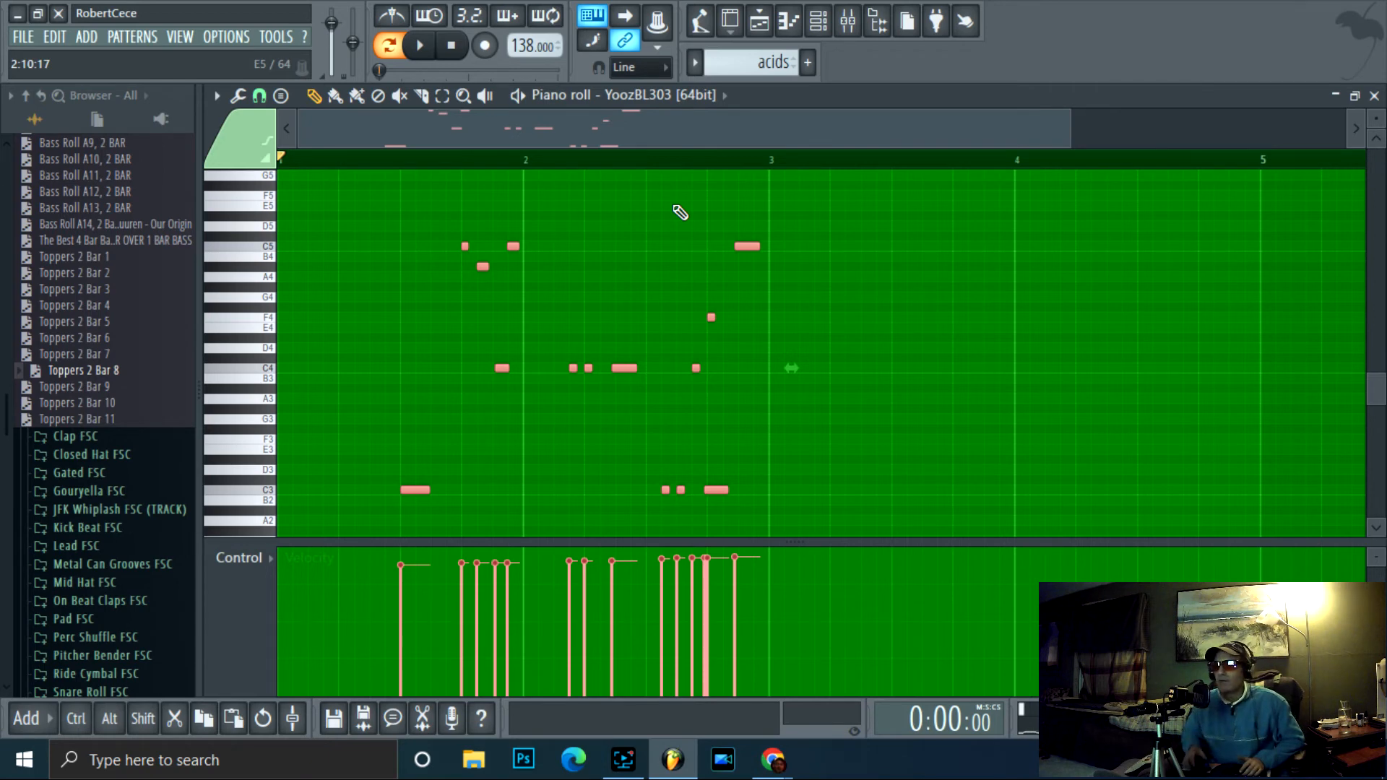
- Route the YoozBL303 channel to mixer Insert 7, with the channel rack open over the mixer
click(848, 20)
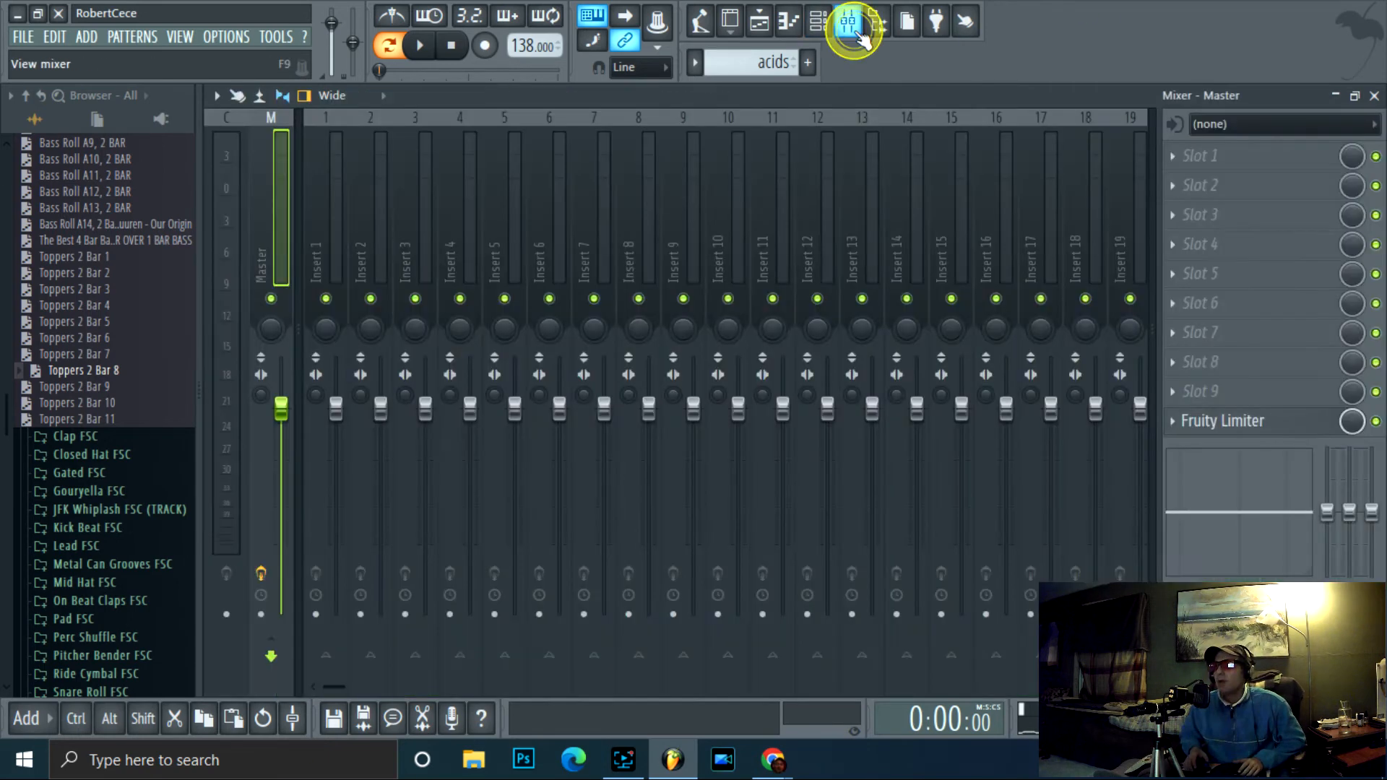
click(789, 21)
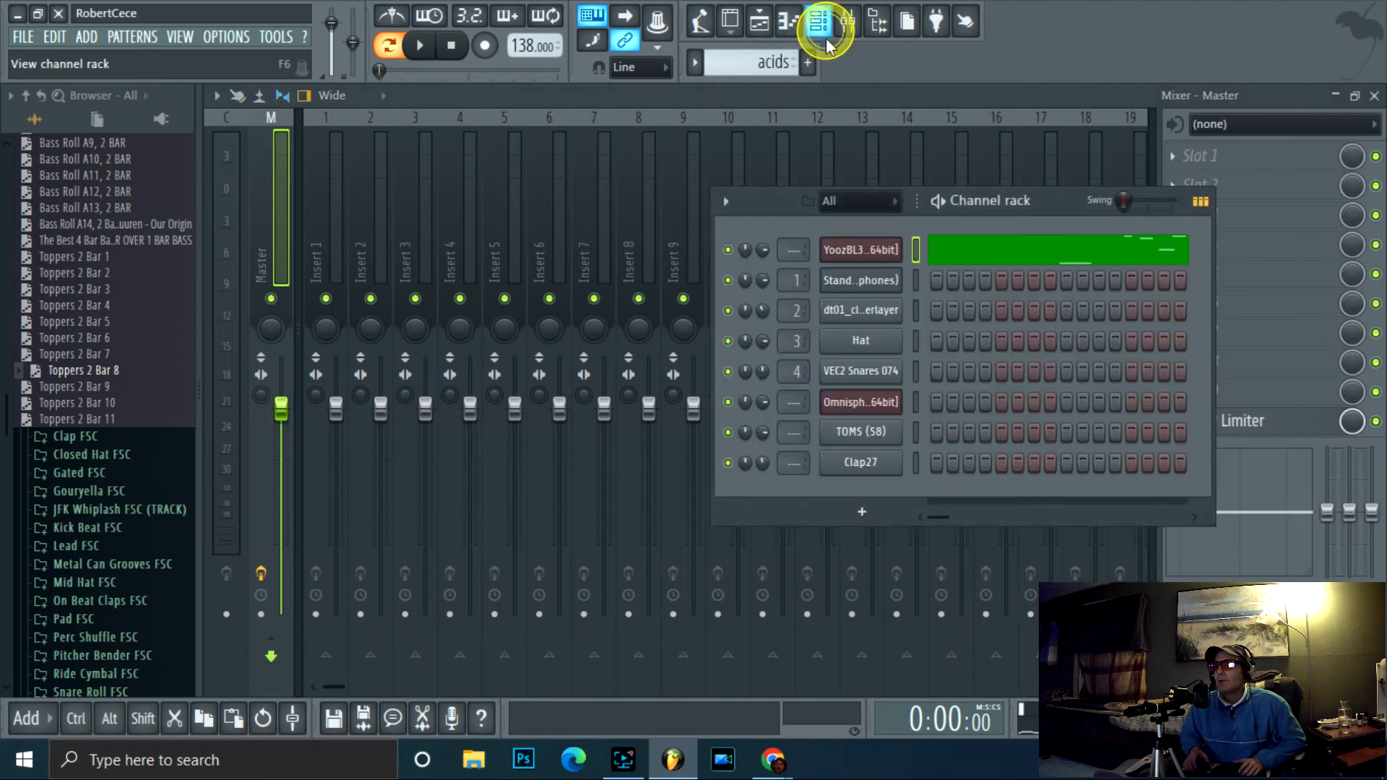
scroll(791, 251, up, 9)
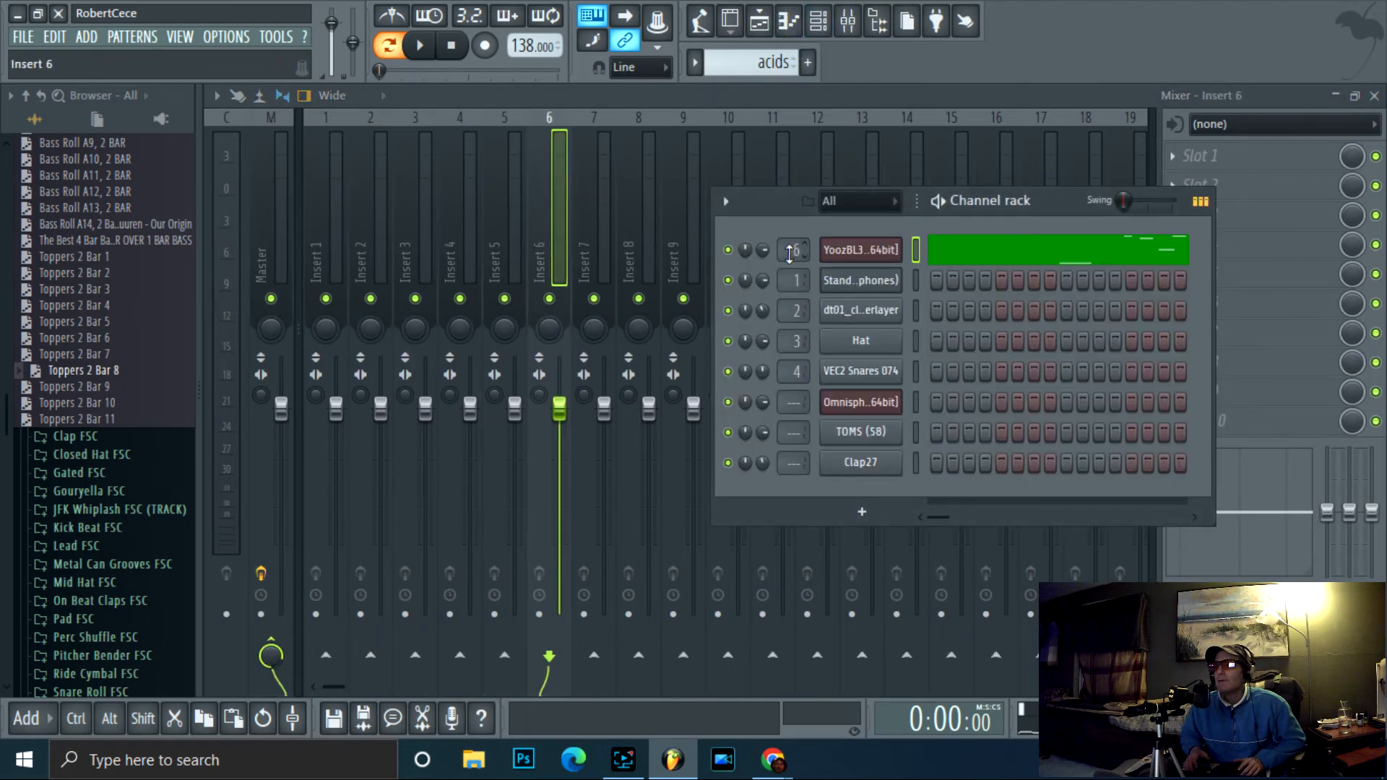
scroll(790, 253, down, 2)
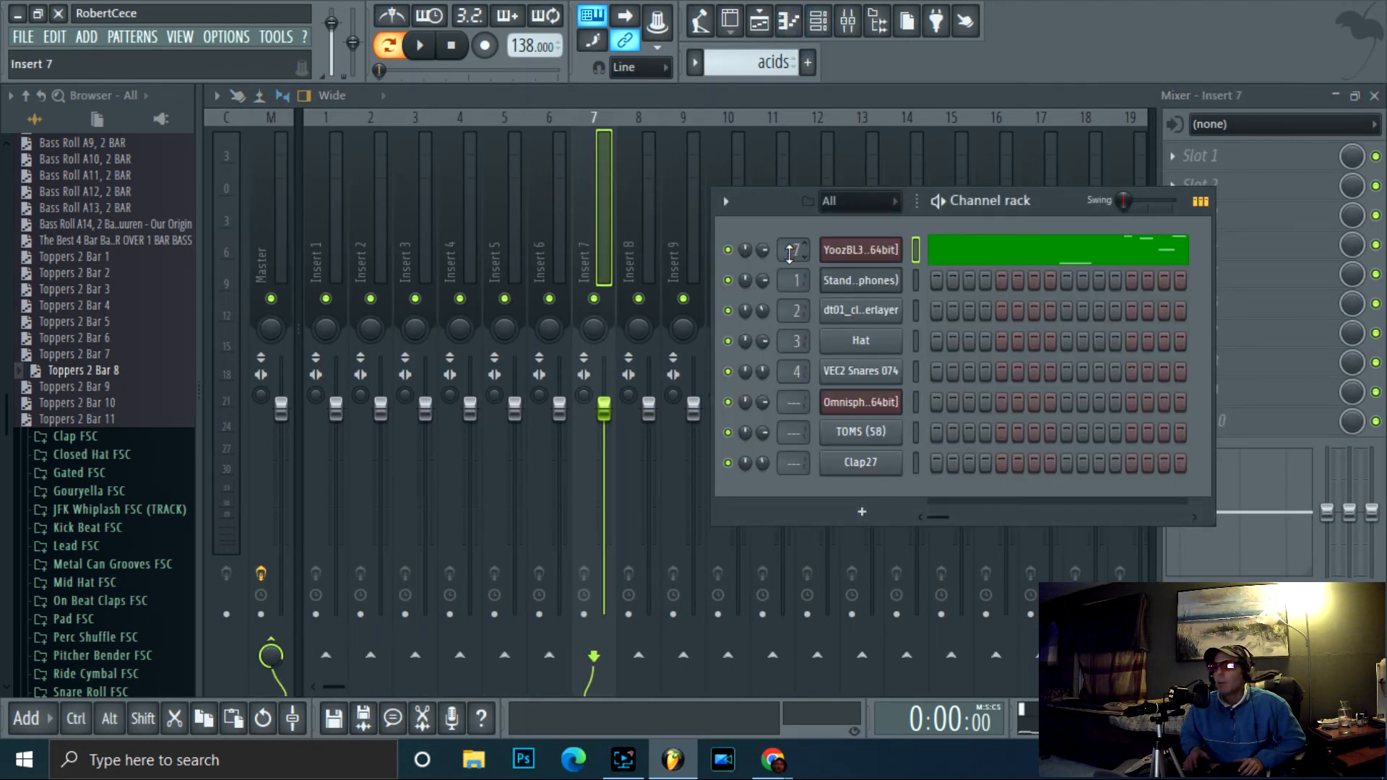
- Load Ohmicide_vstwin into the first effect slot of Insert 7 and move it down to slot 4
click(596, 195)
click(1190, 159)
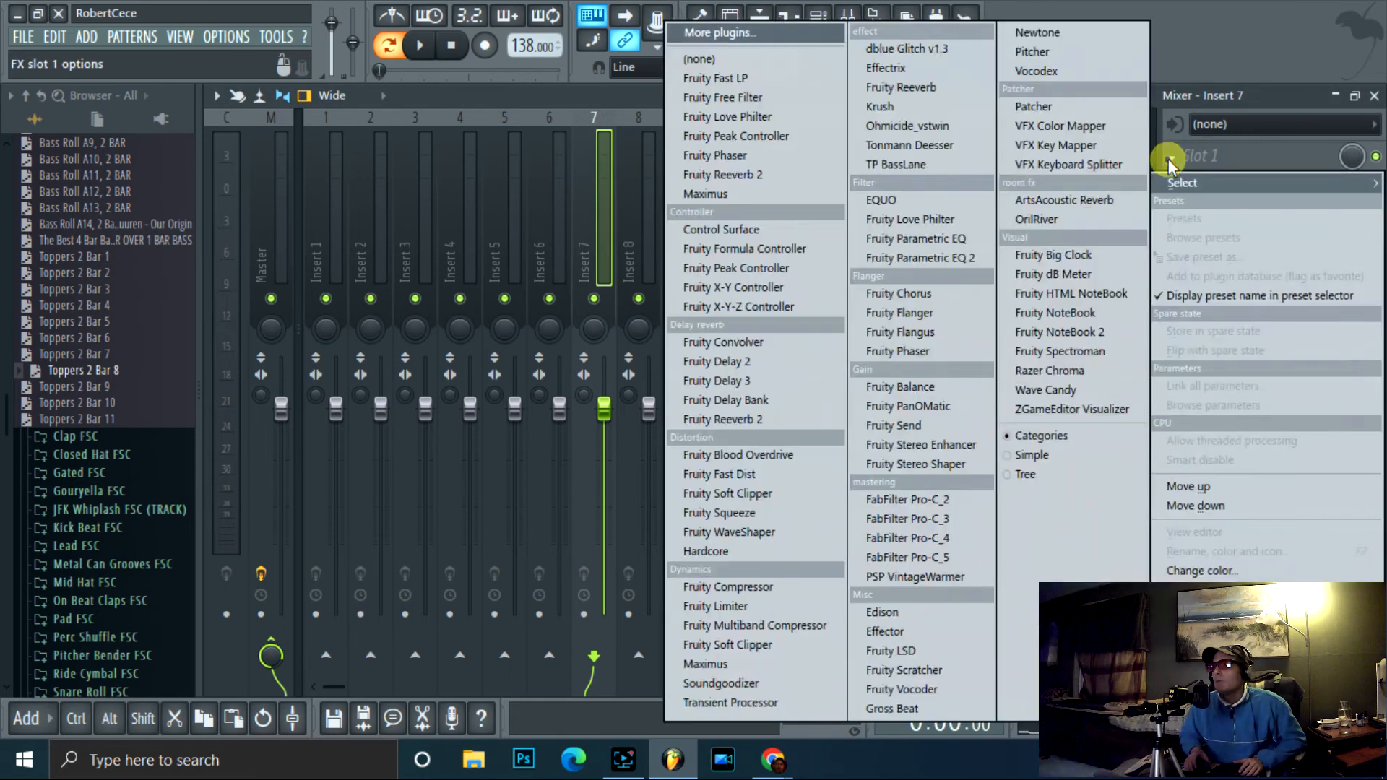
click(981, 125)
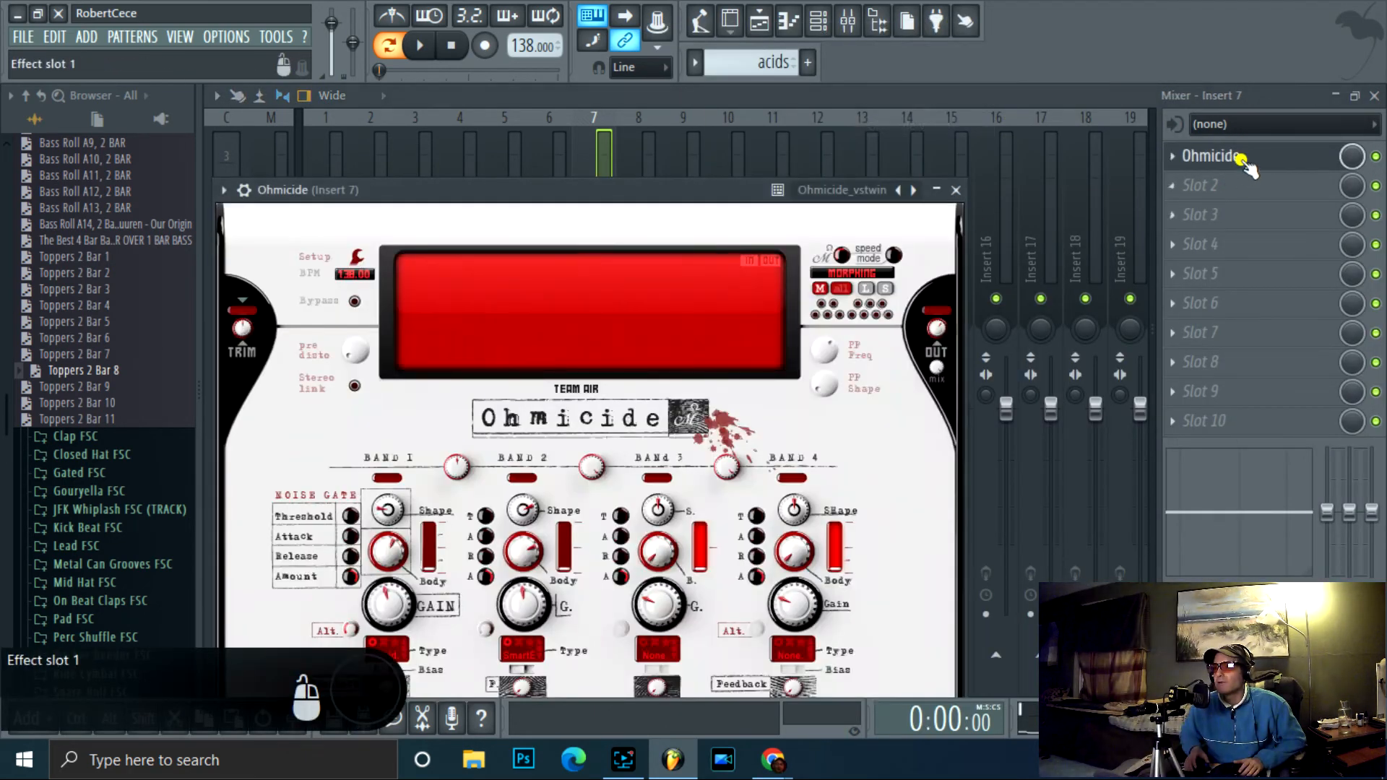
drag(1238, 156, 1188, 275)
- Load Fruity Blood Overdrive into slot 5 of Insert 7 and set Color to about 0.93 and PreAmp to about 0.27
click(1188, 275)
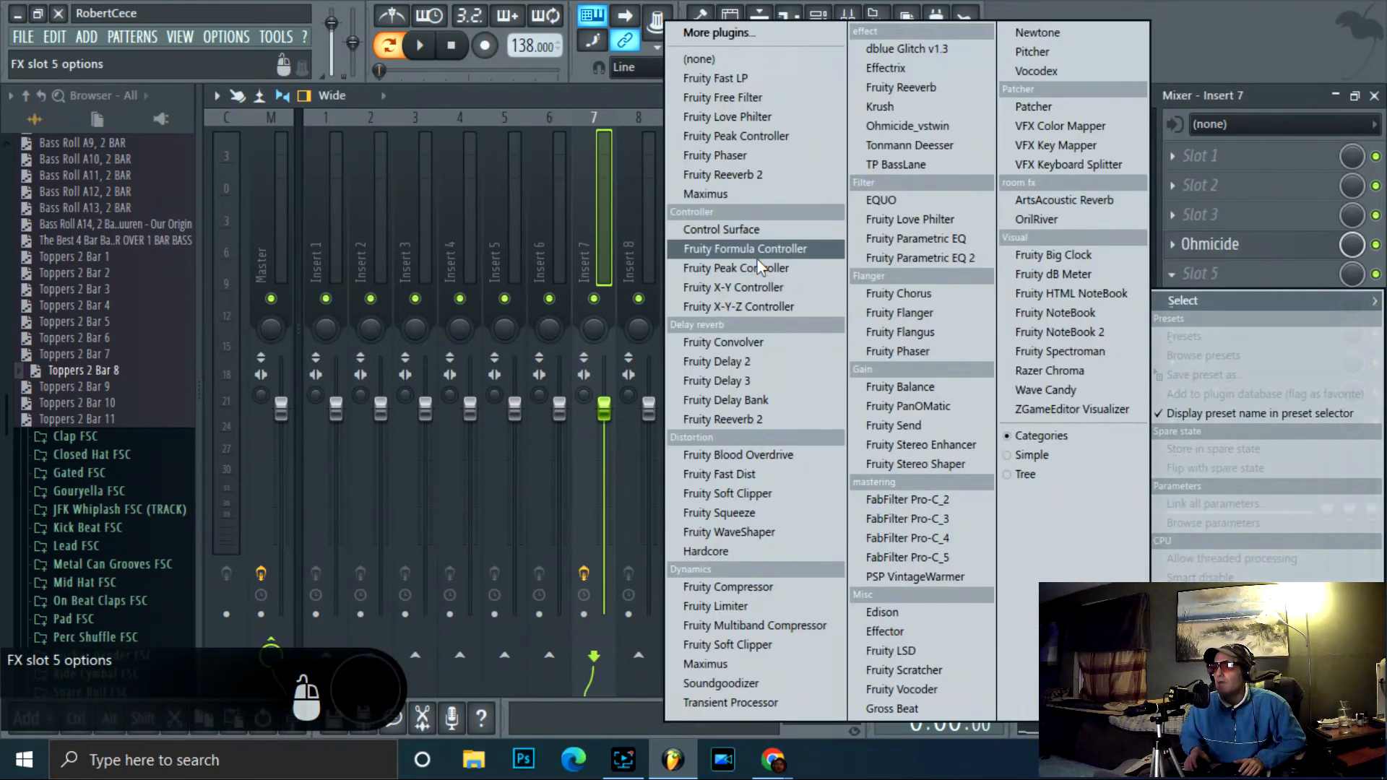
click(737, 455)
drag(523, 332, 522, 267)
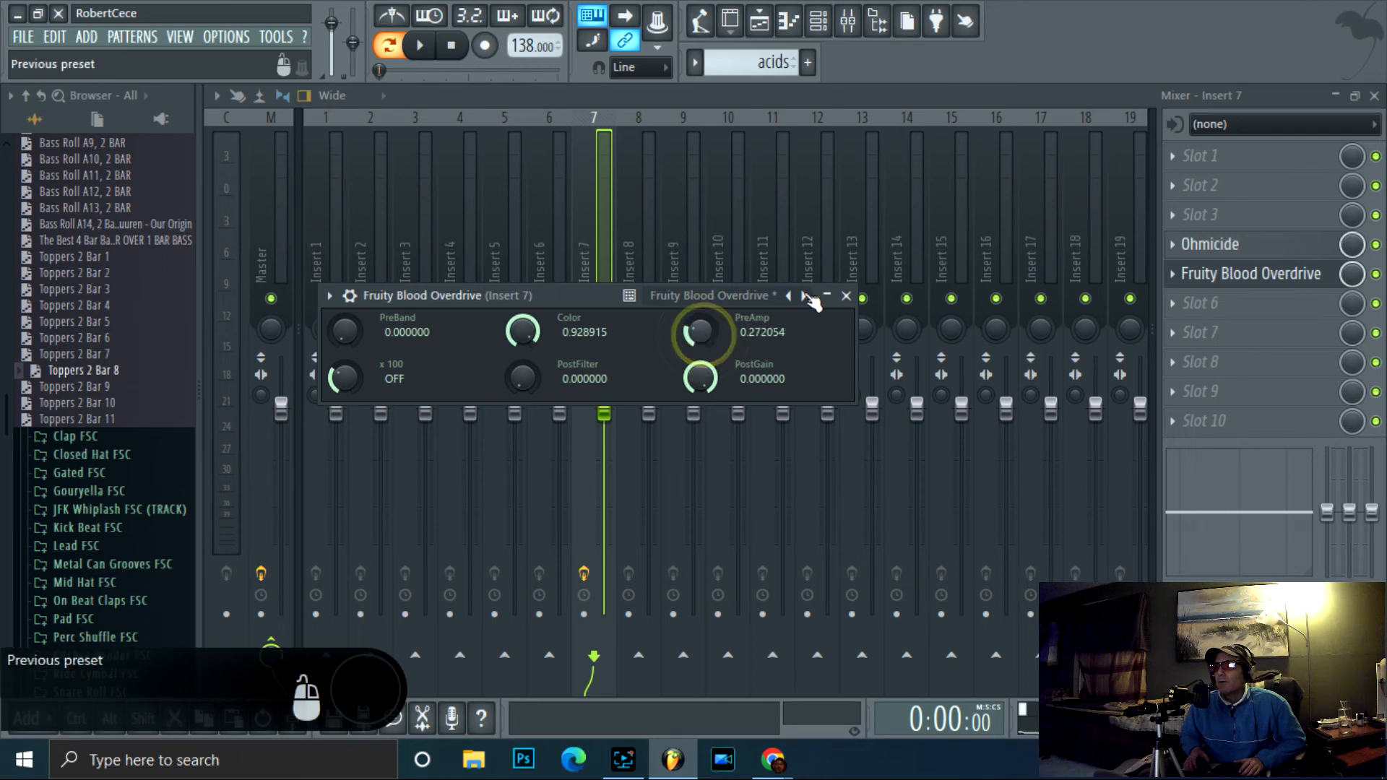
- Load Fruity Parametric EQ into slot 1 of Insert 7, pull band 1 fully down and set its frequency to 230
click(1171, 156)
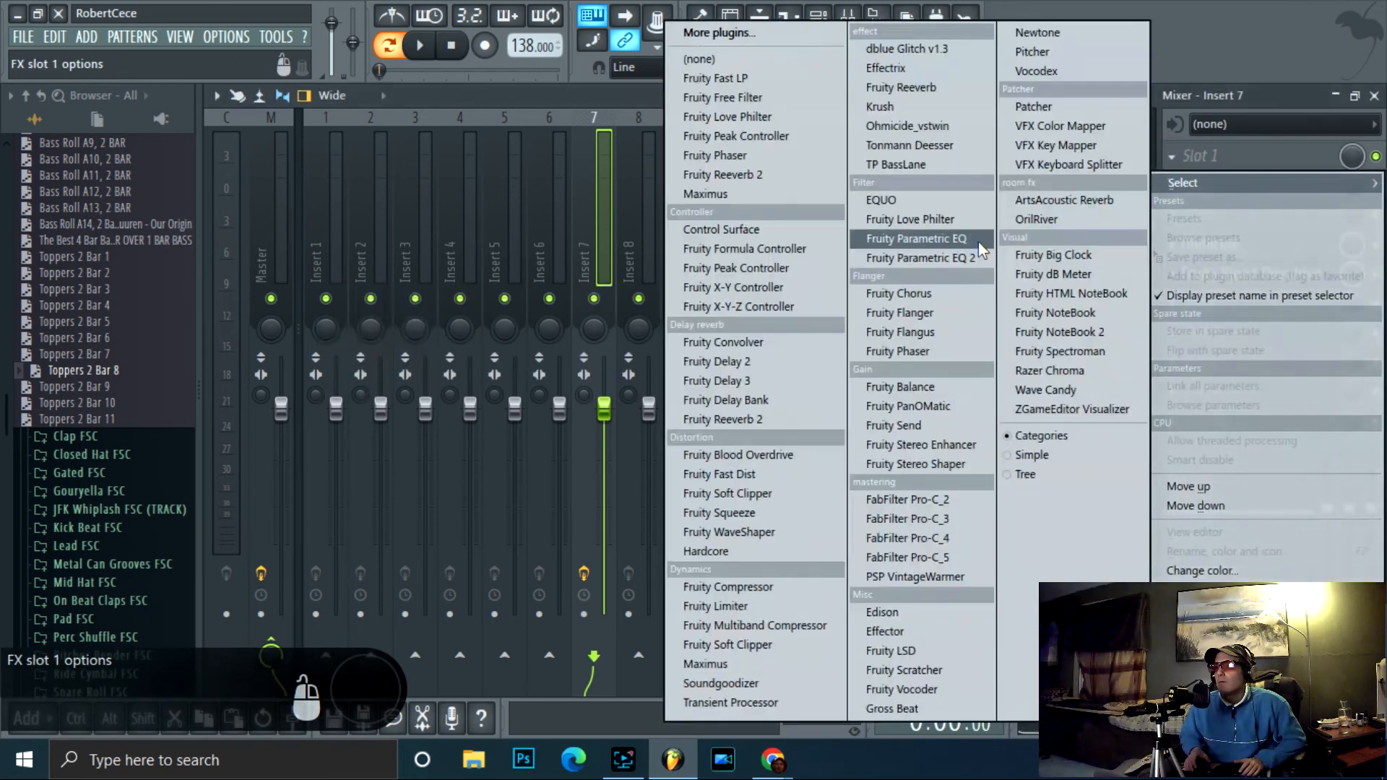
click(909, 238)
drag(262, 318, 264, 380)
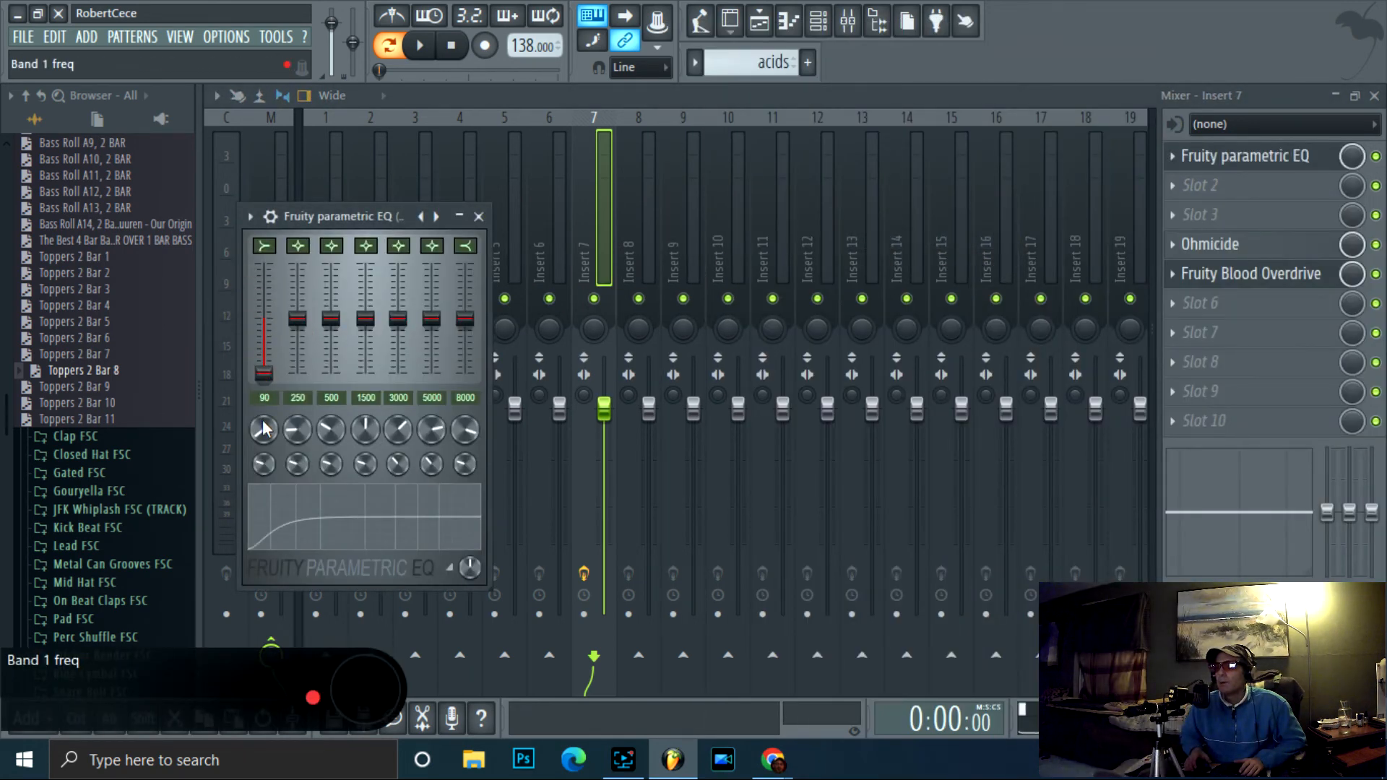
drag(264, 431, 264, 463)
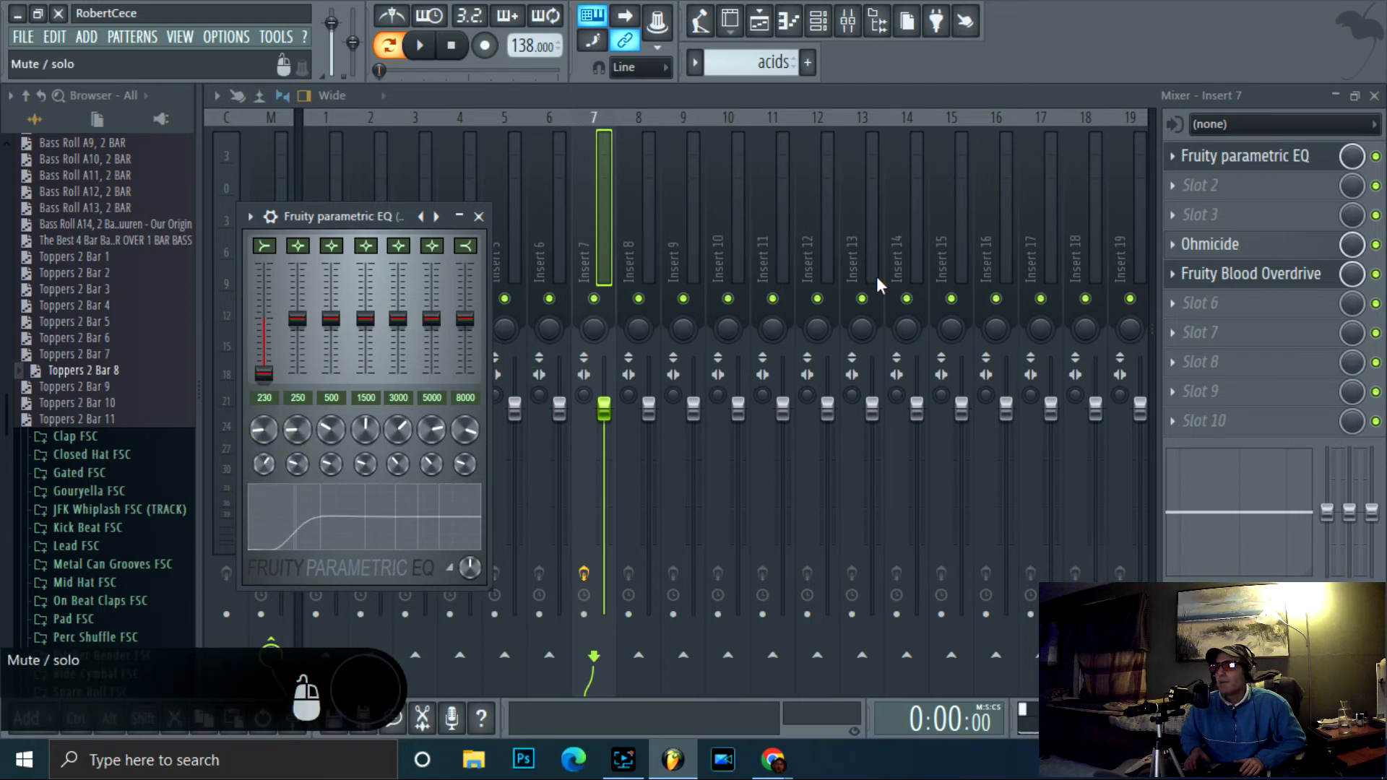
- Play the acids pattern and load Fruity Reeverb 2 into slot 7 of Insert 7
click(791, 23)
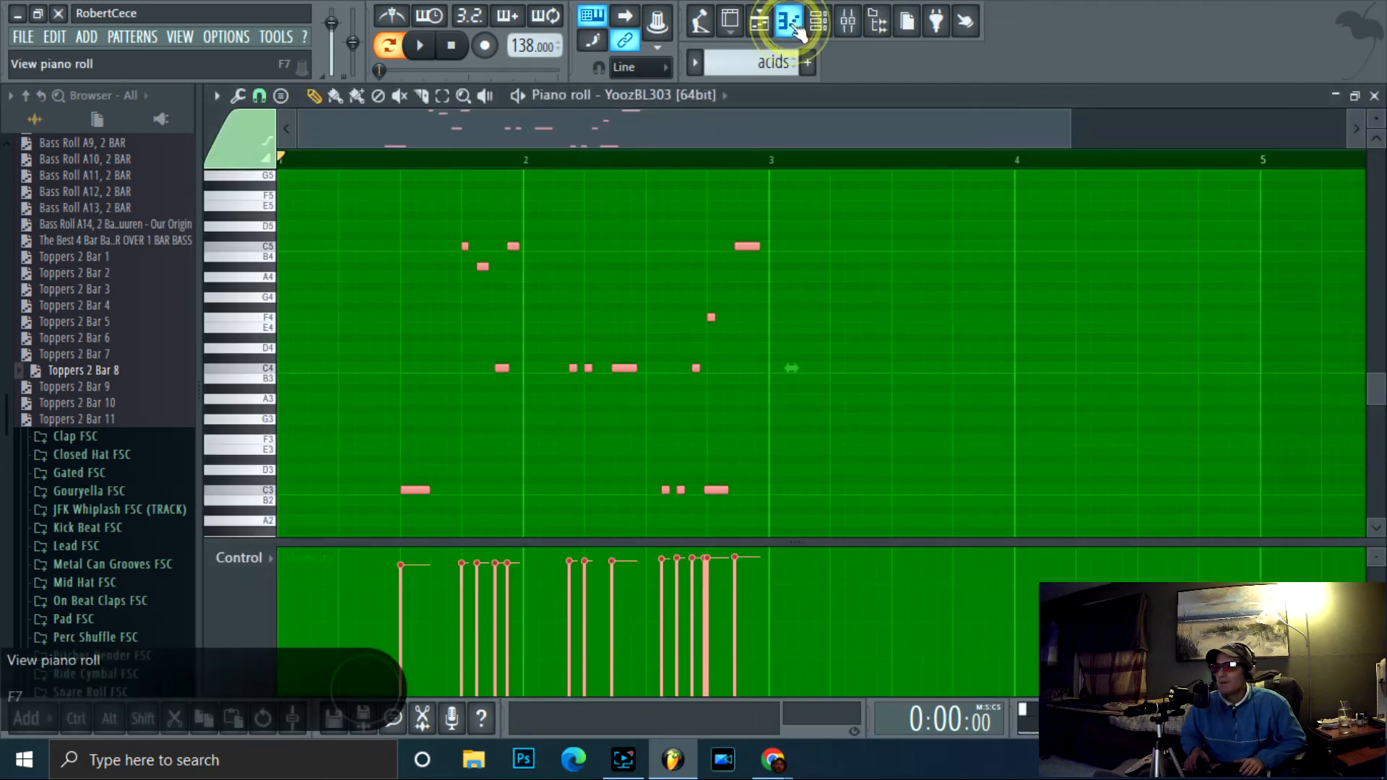
click(436, 48)
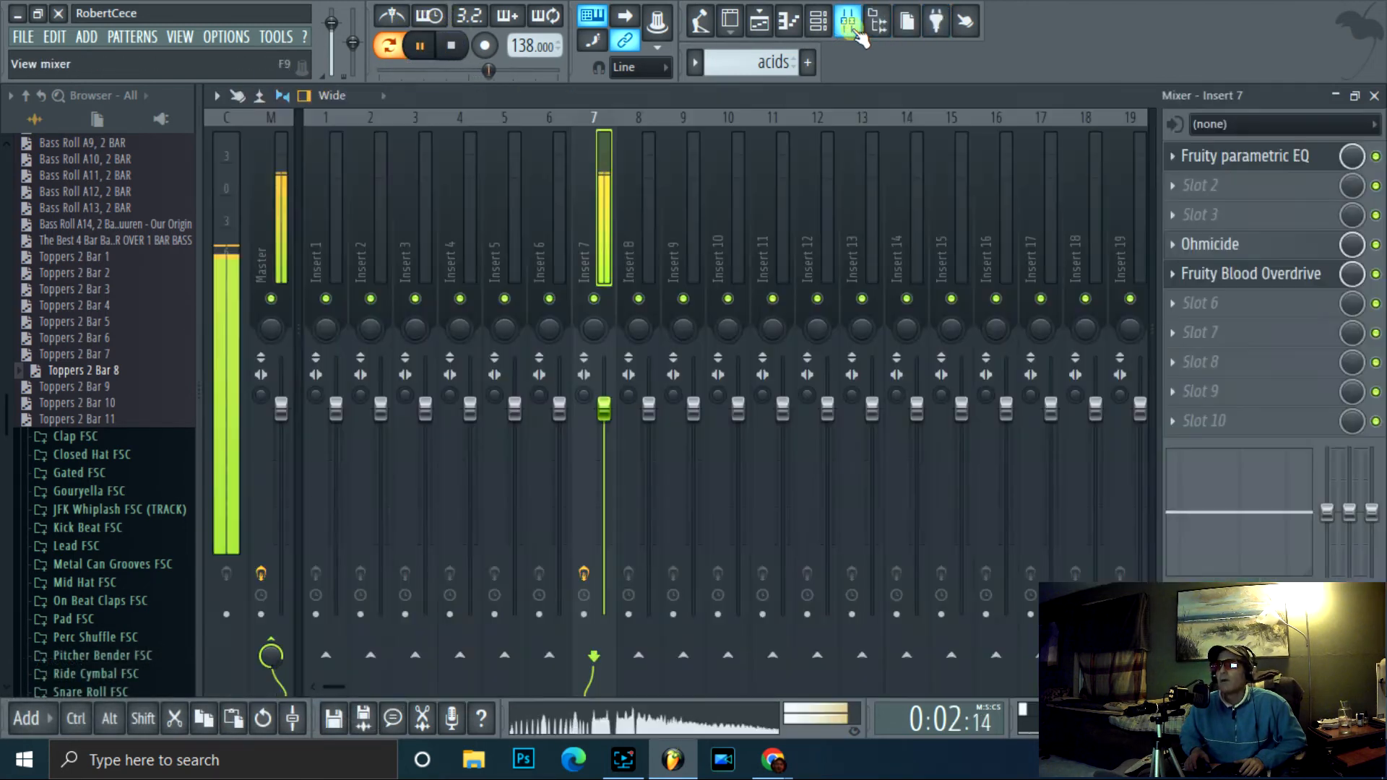
click(849, 22)
click(1177, 332)
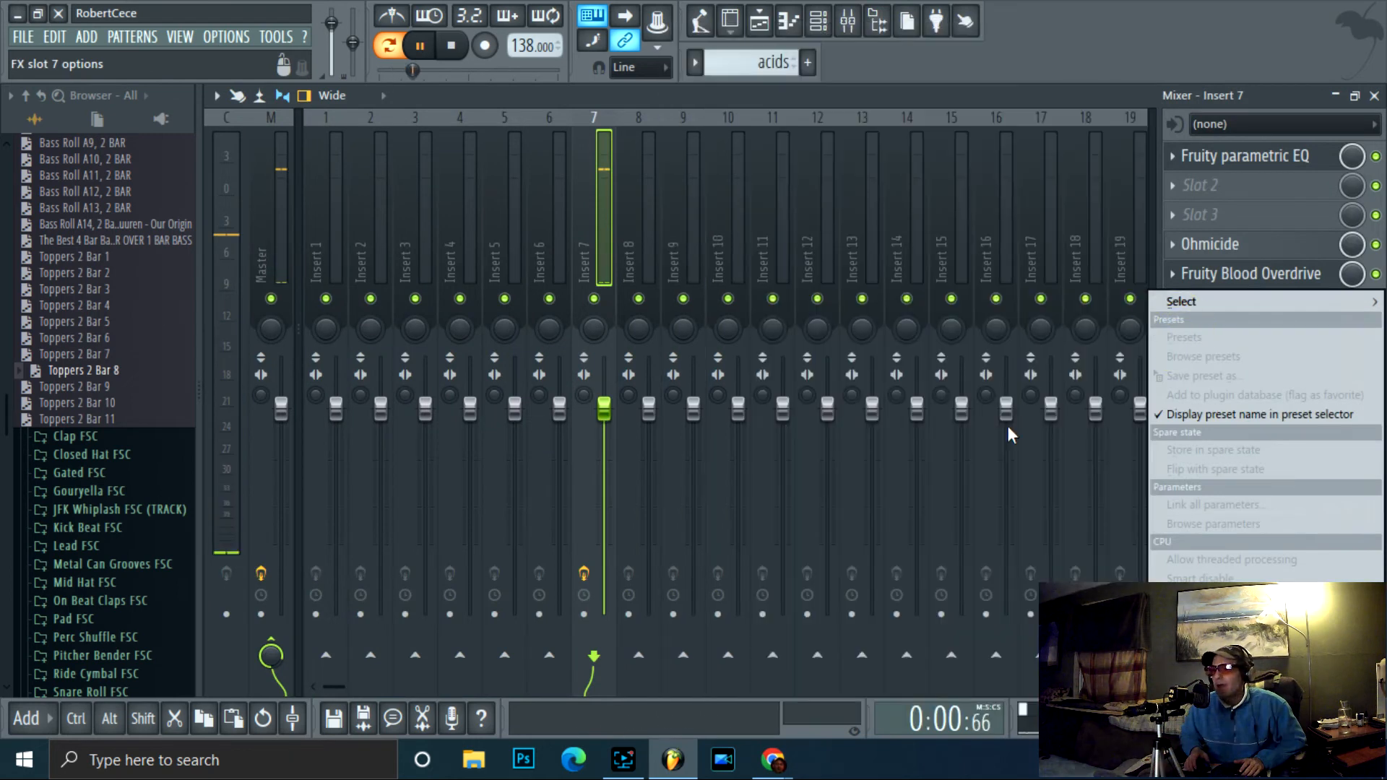
mouse_move(1193, 301)
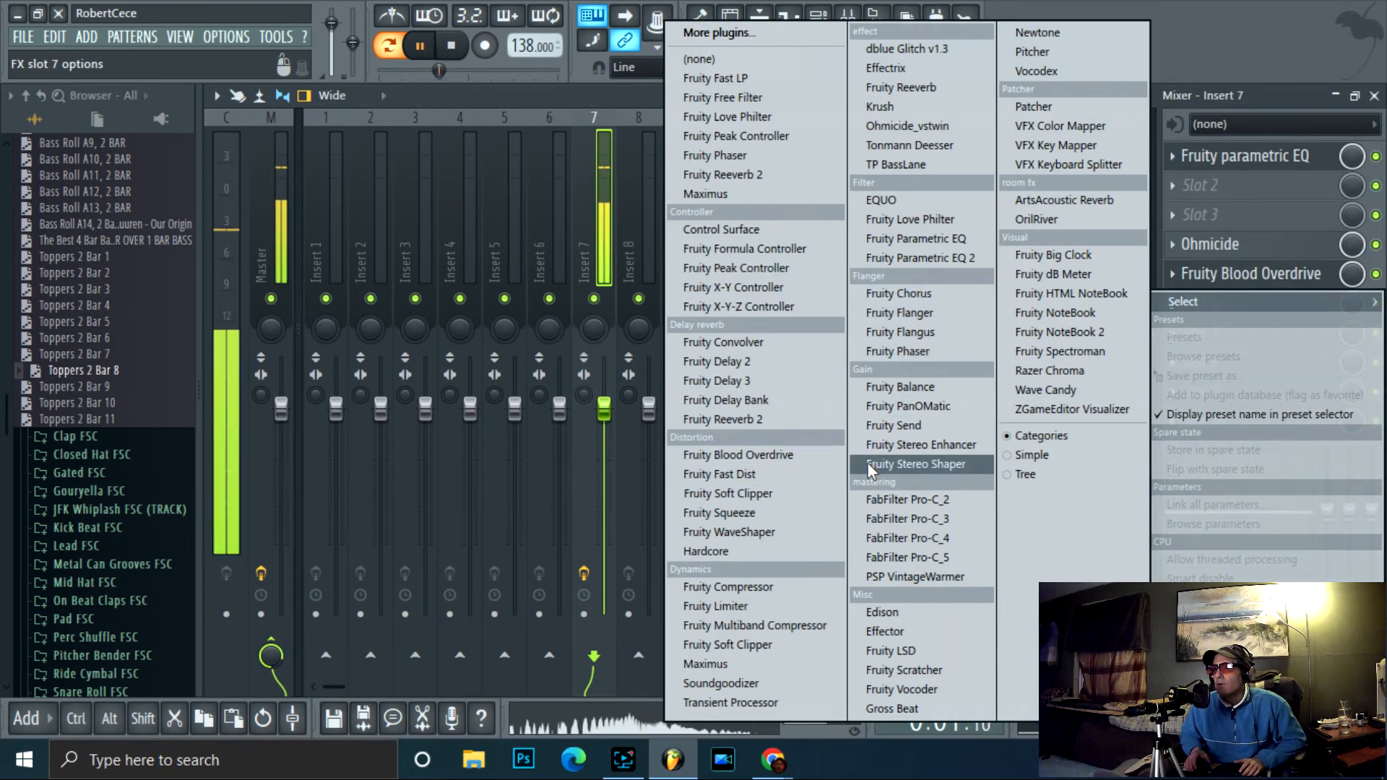
click(780, 419)
- Adjust Fruity Reeverb 2's high cut, low cut, predelay, decay, damping and dry level during playback, and stop playback
click(568, 438)
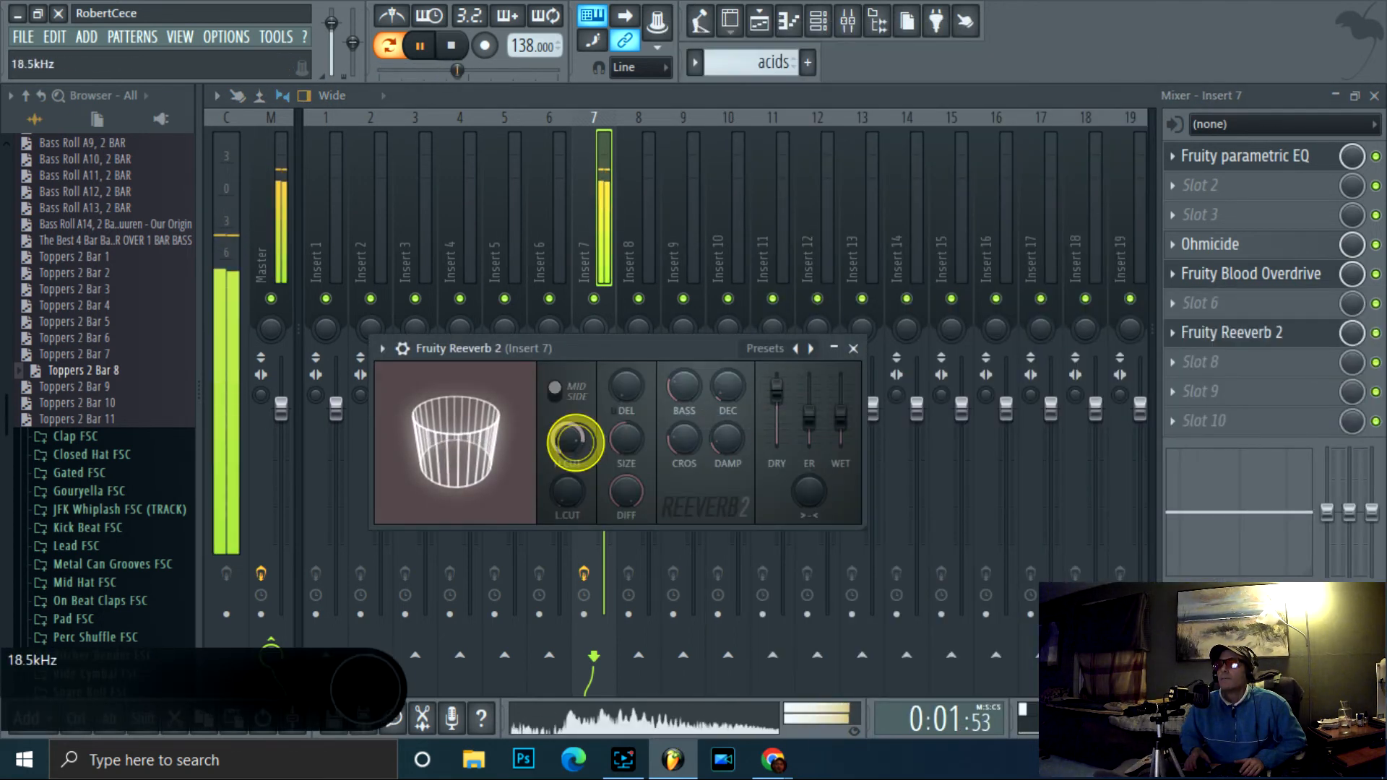
click(576, 490)
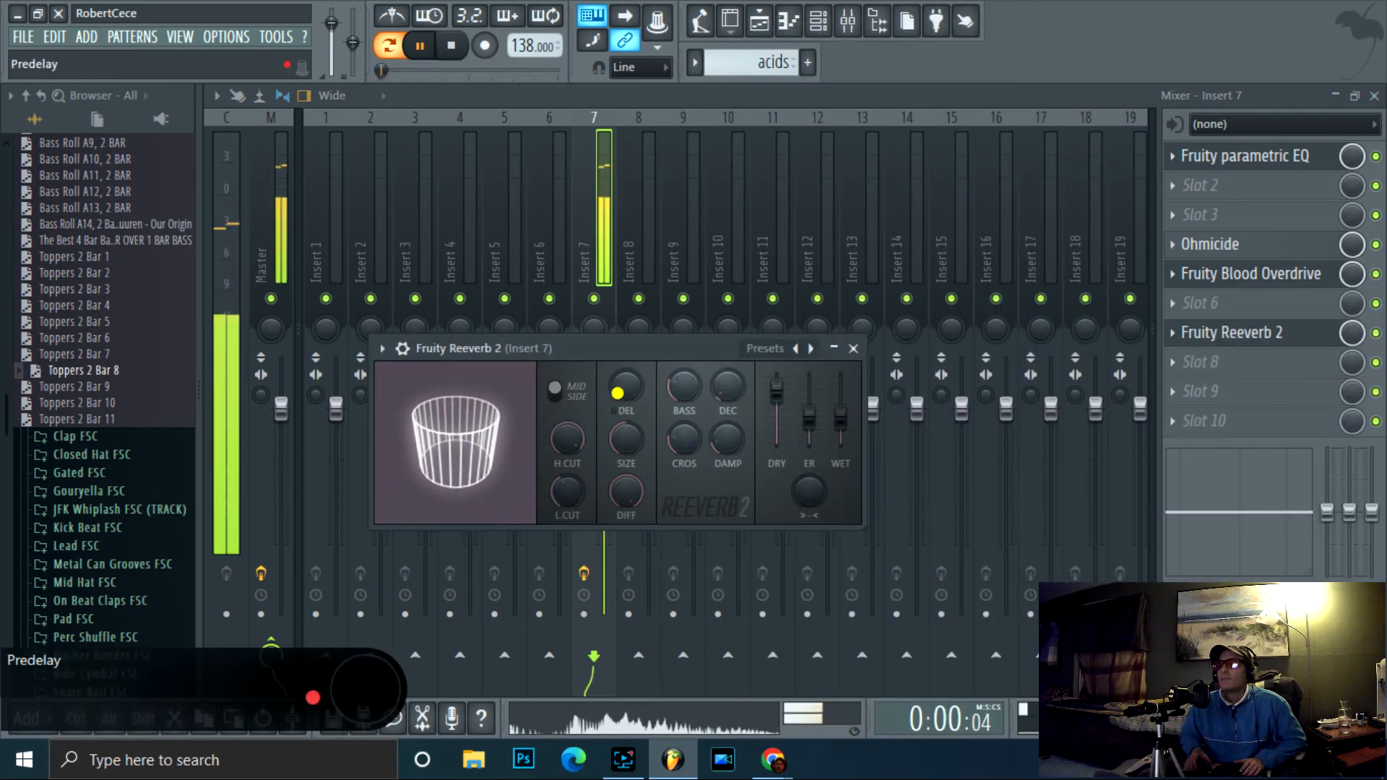
drag(617, 394, 616, 379)
drag(733, 386, 737, 409)
click(731, 435)
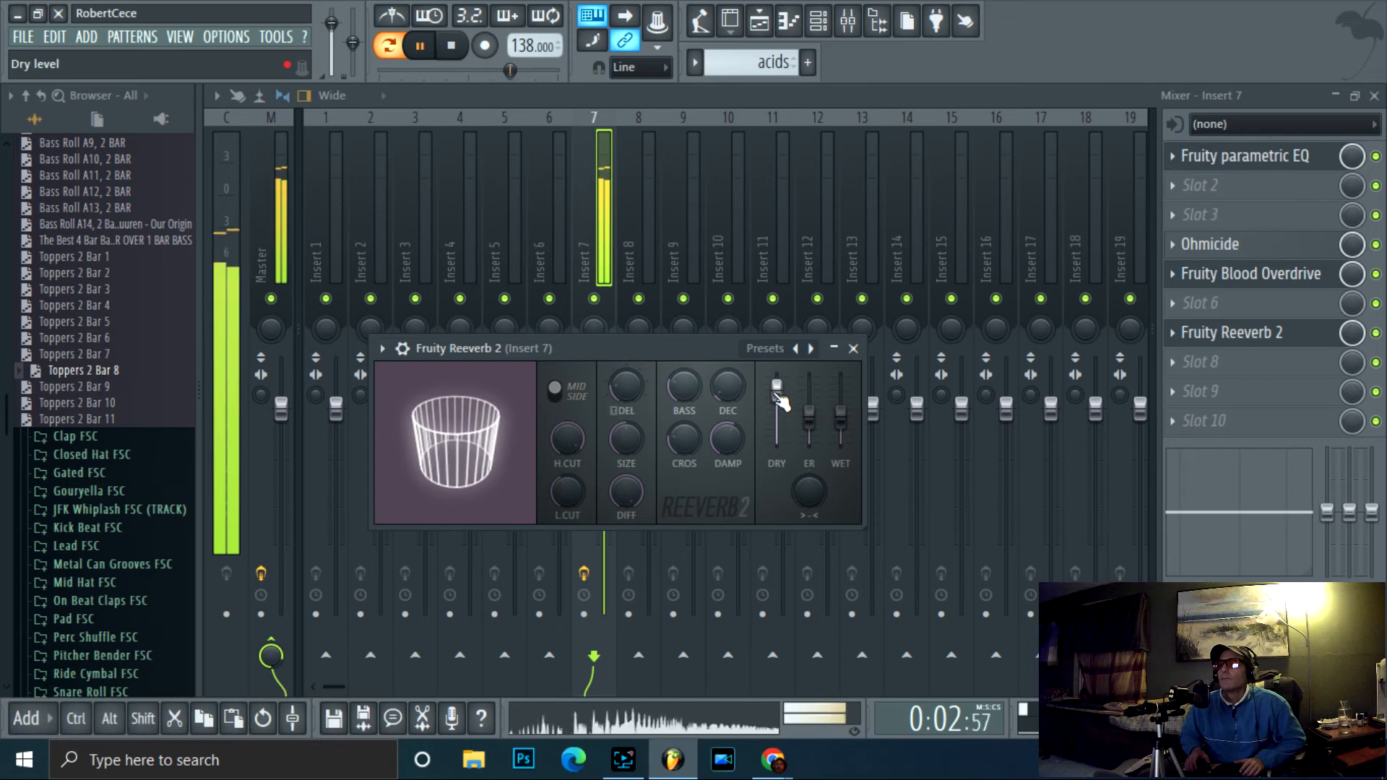
drag(776, 392, 775, 395)
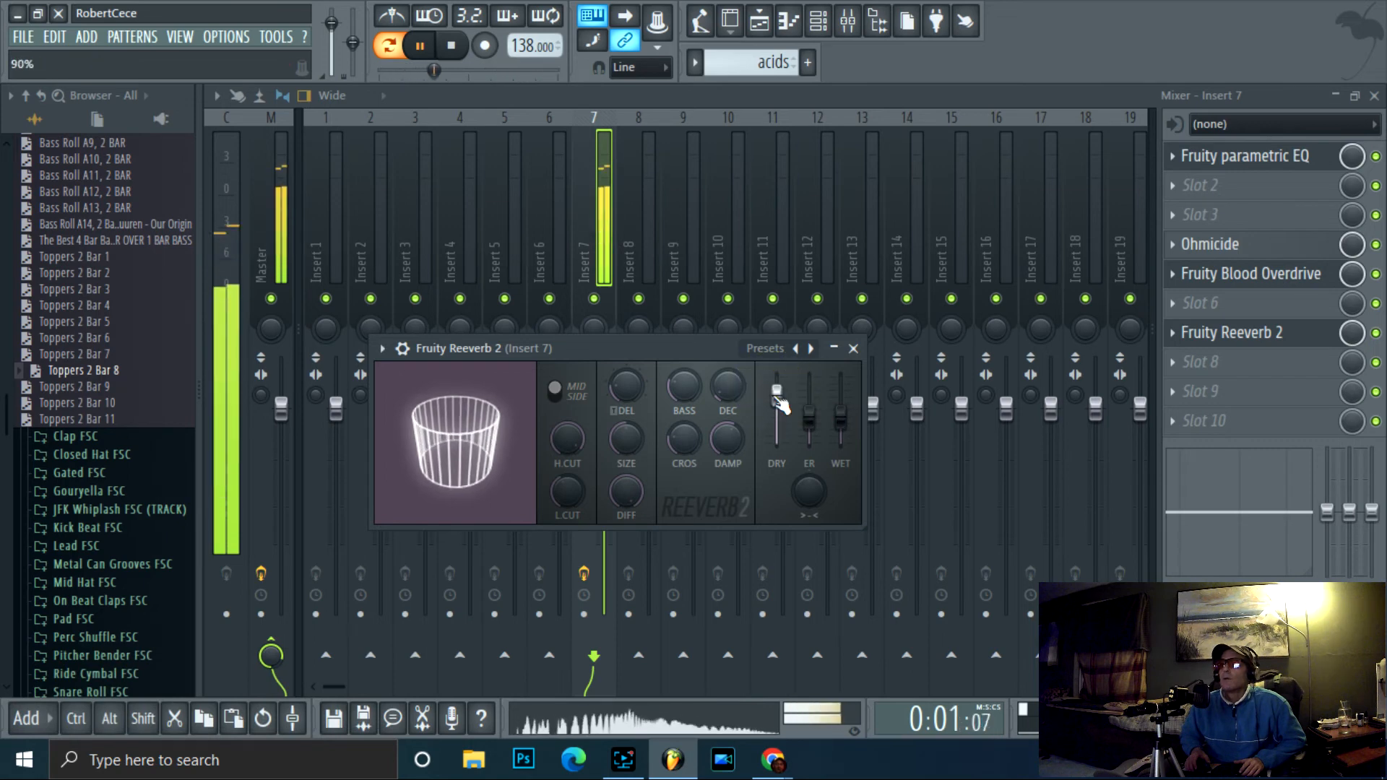
click(473, 46)
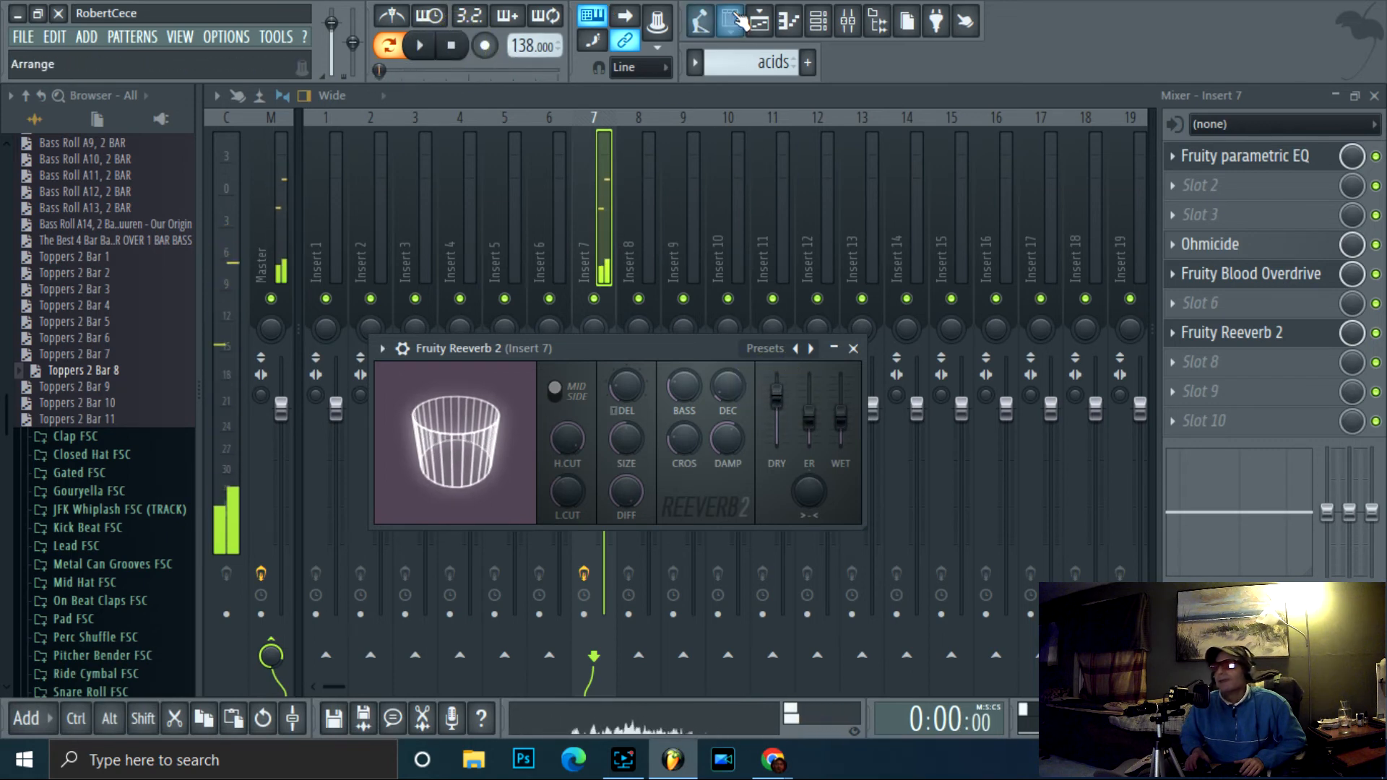
- Transpose all notes of the acids pattern down one octave in YoozBL303's piano roll and audition the result
click(789, 22)
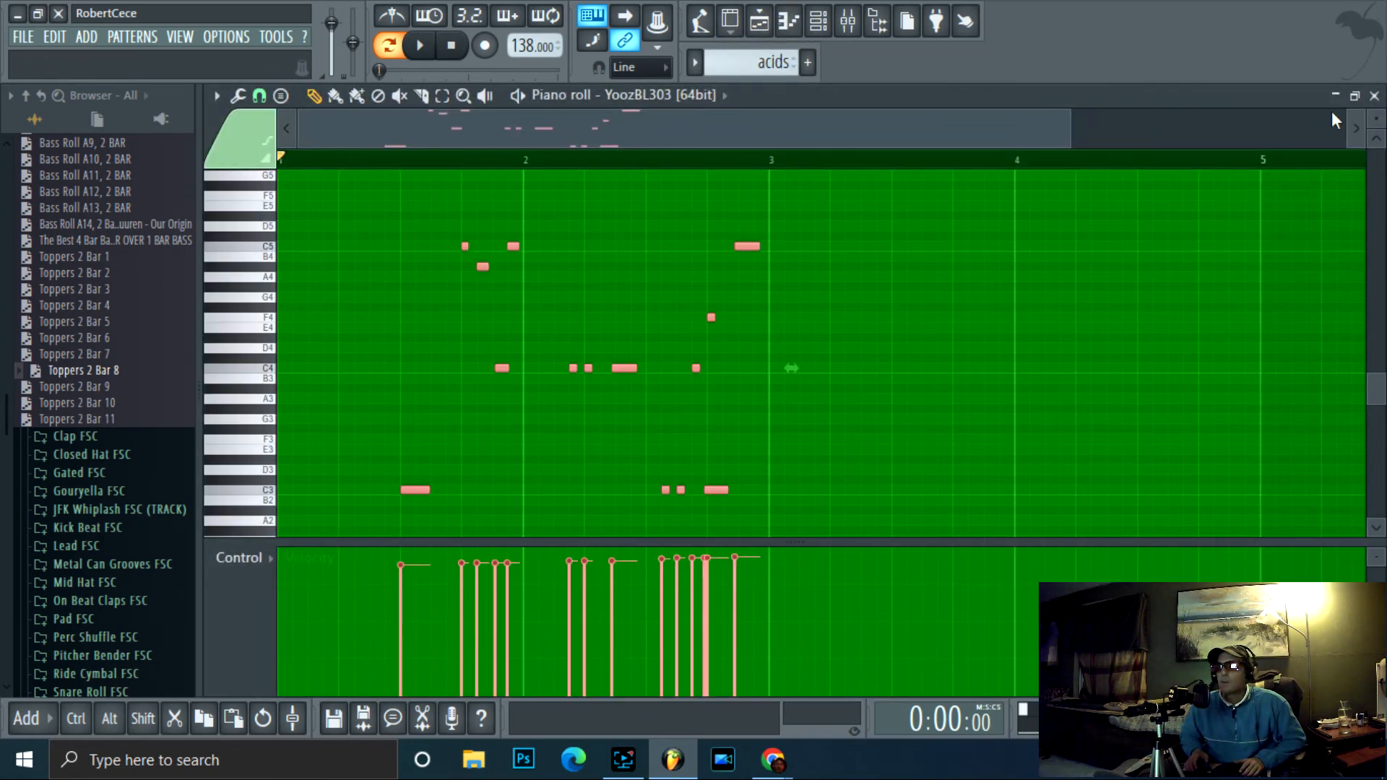
drag(1379, 123, 1373, 133)
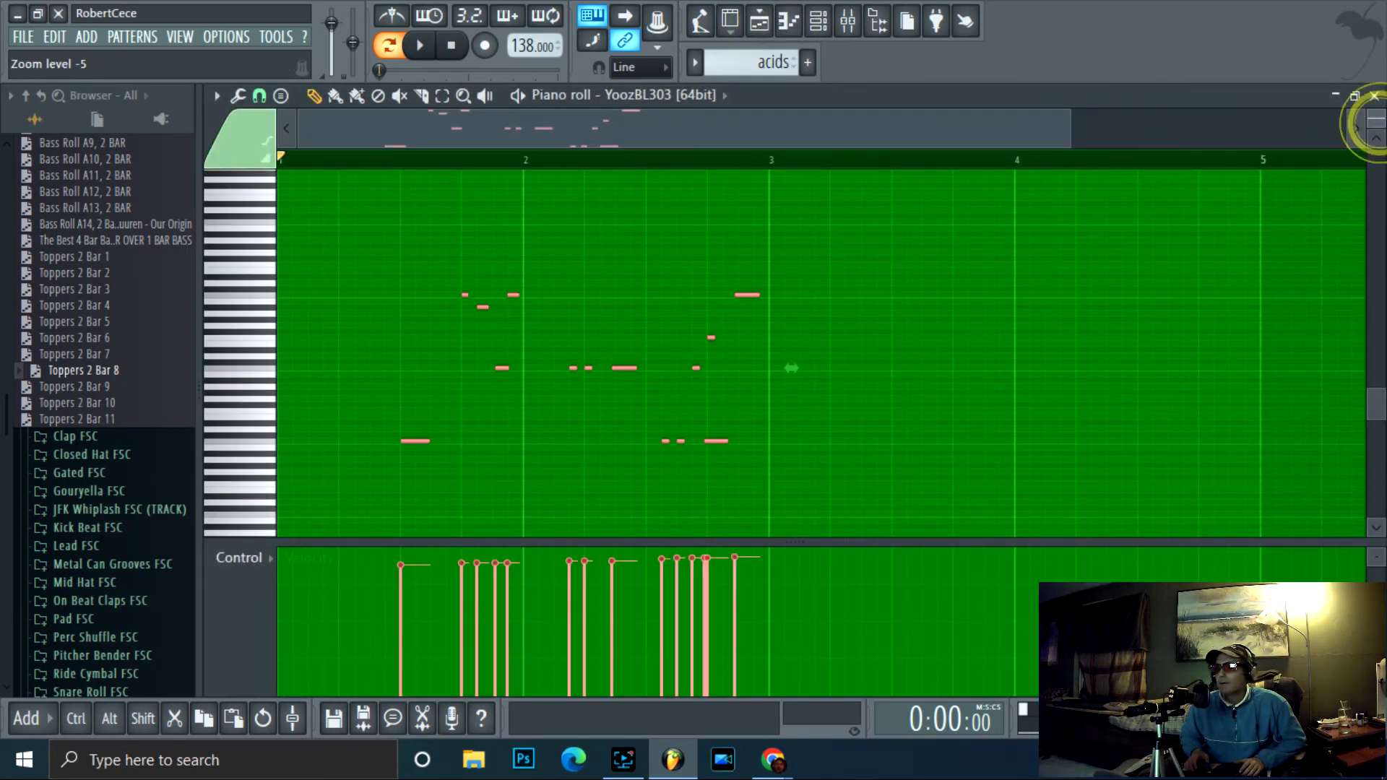
click(1084, 344)
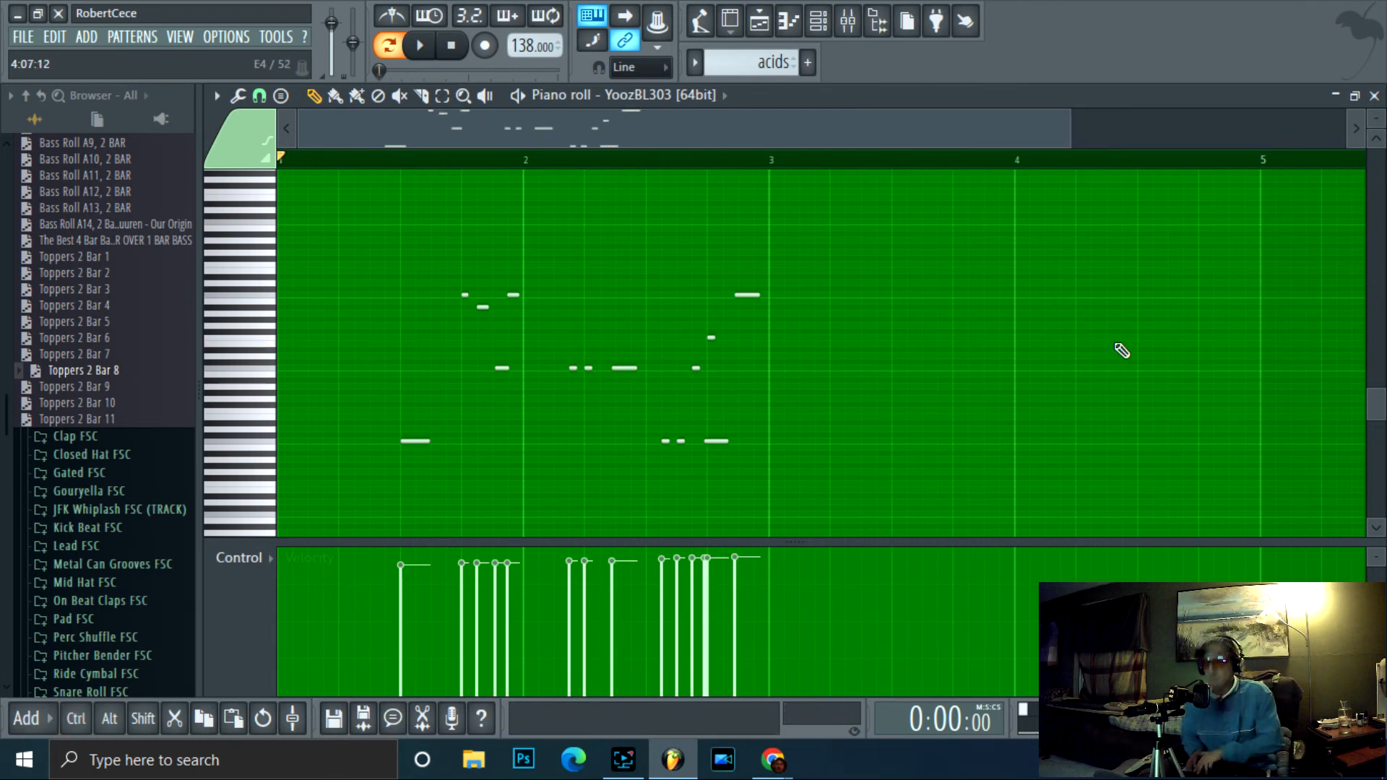
scroll(1122, 350, up, 2)
key(space)
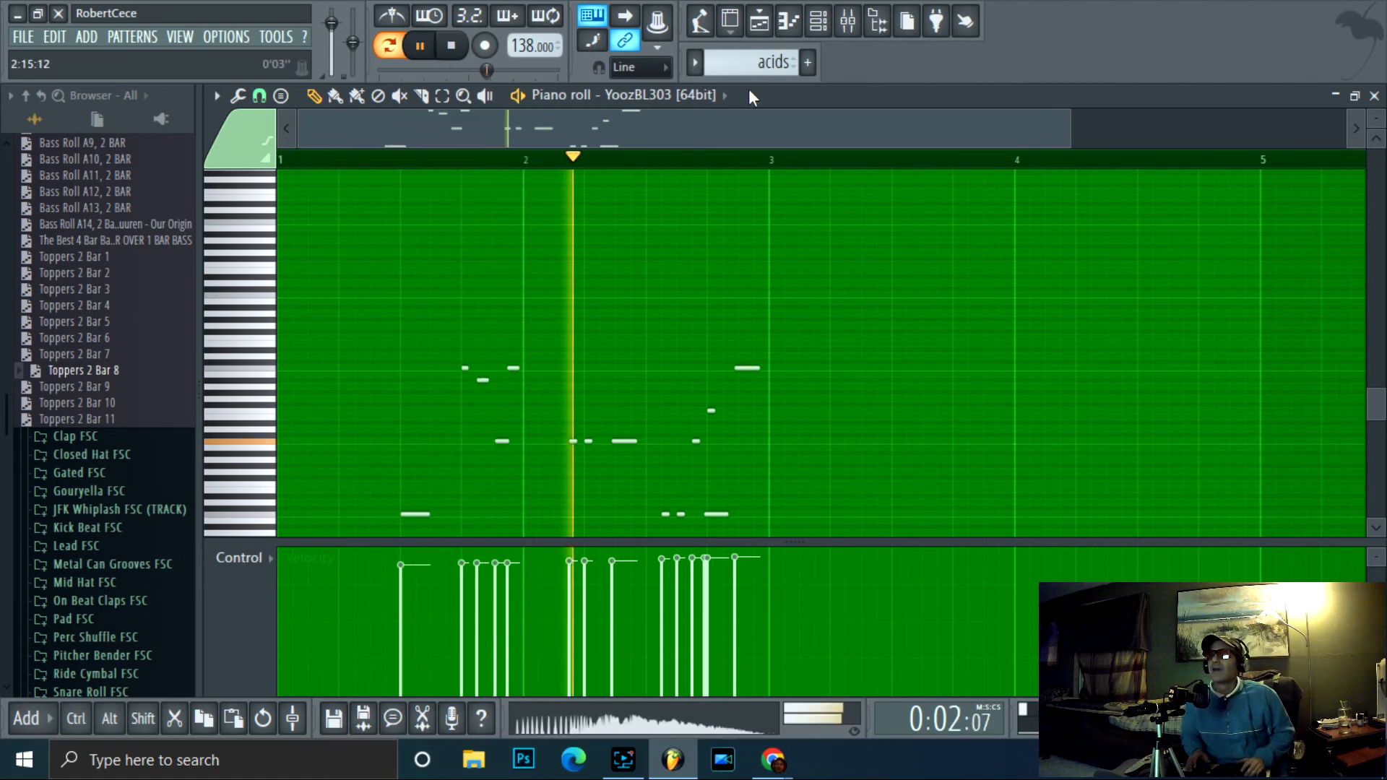
click(451, 46)
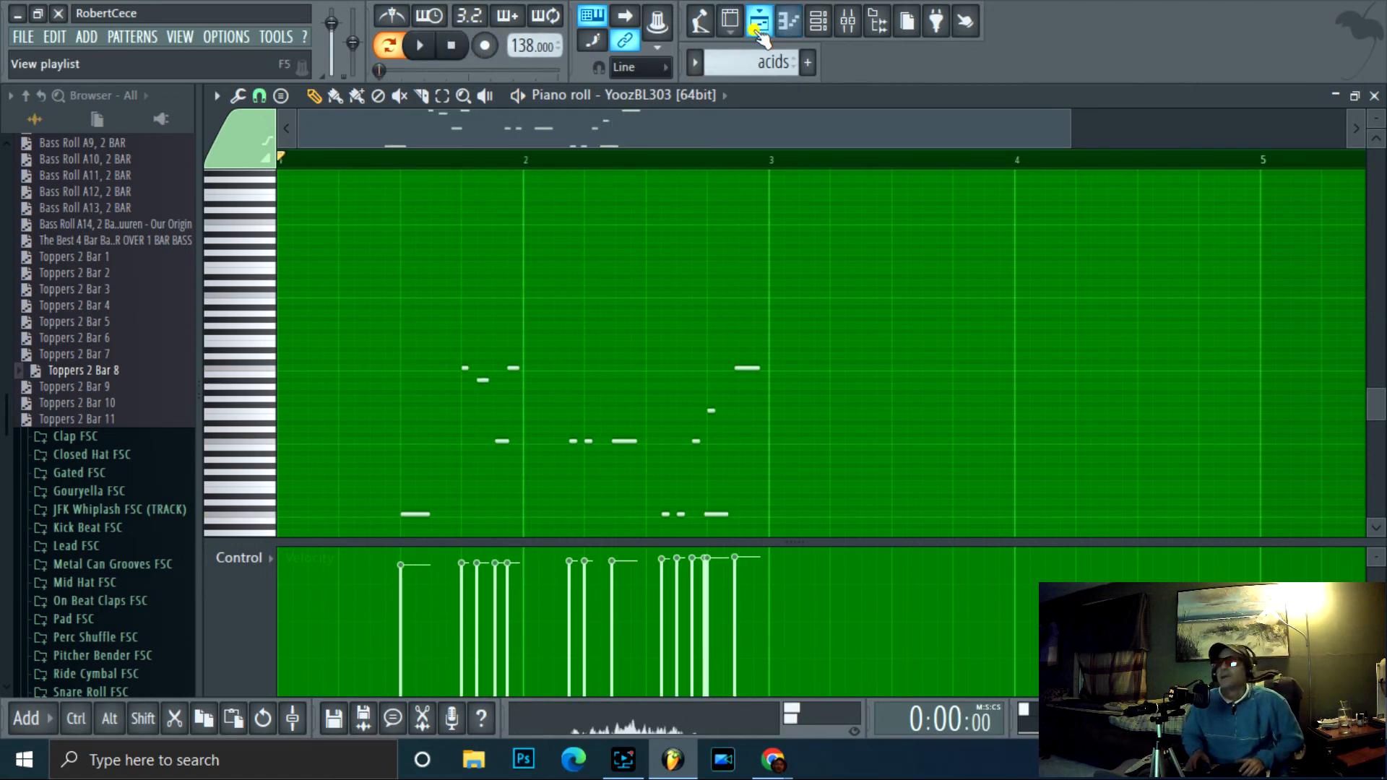
- Paint four acids clips on Track 9 of the Playlist, covering bars 9 to 16
click(759, 25)
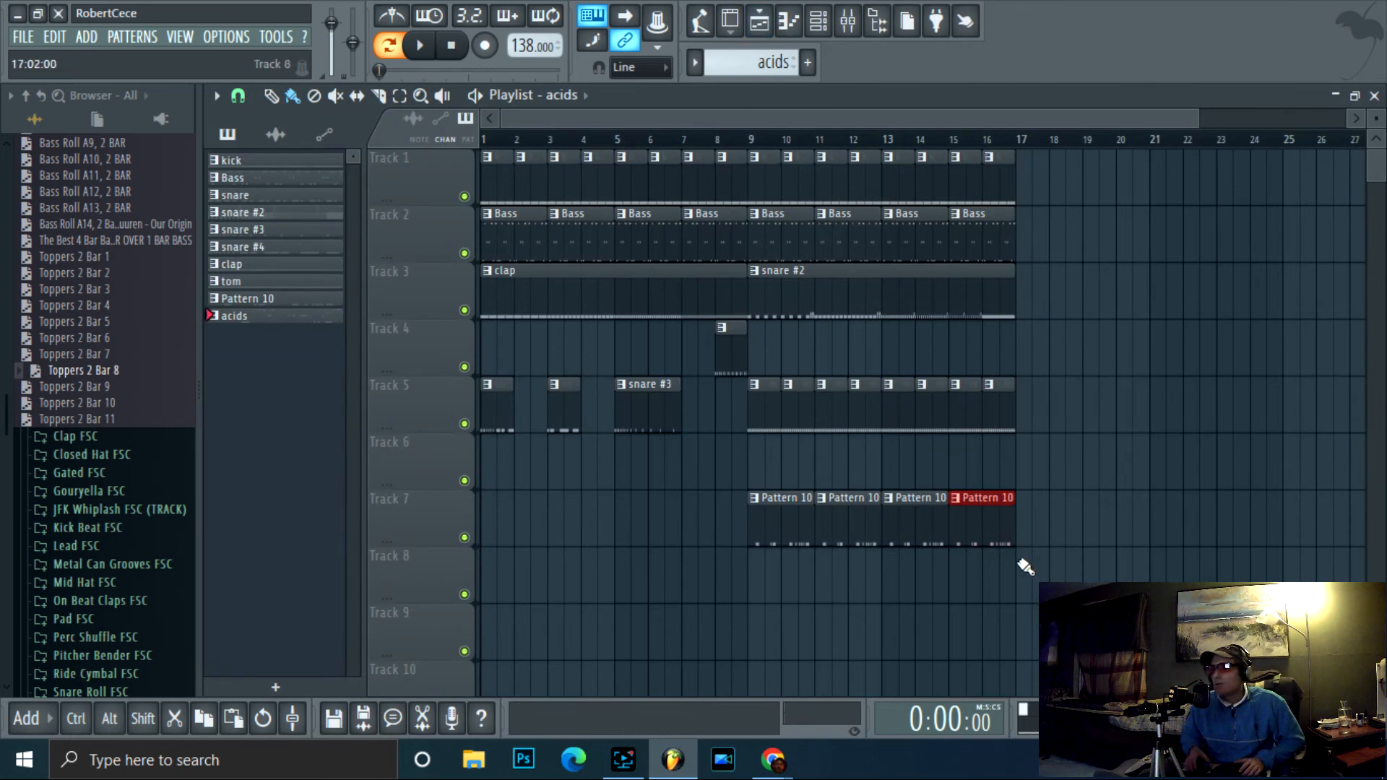
drag(1194, 117, 1287, 117)
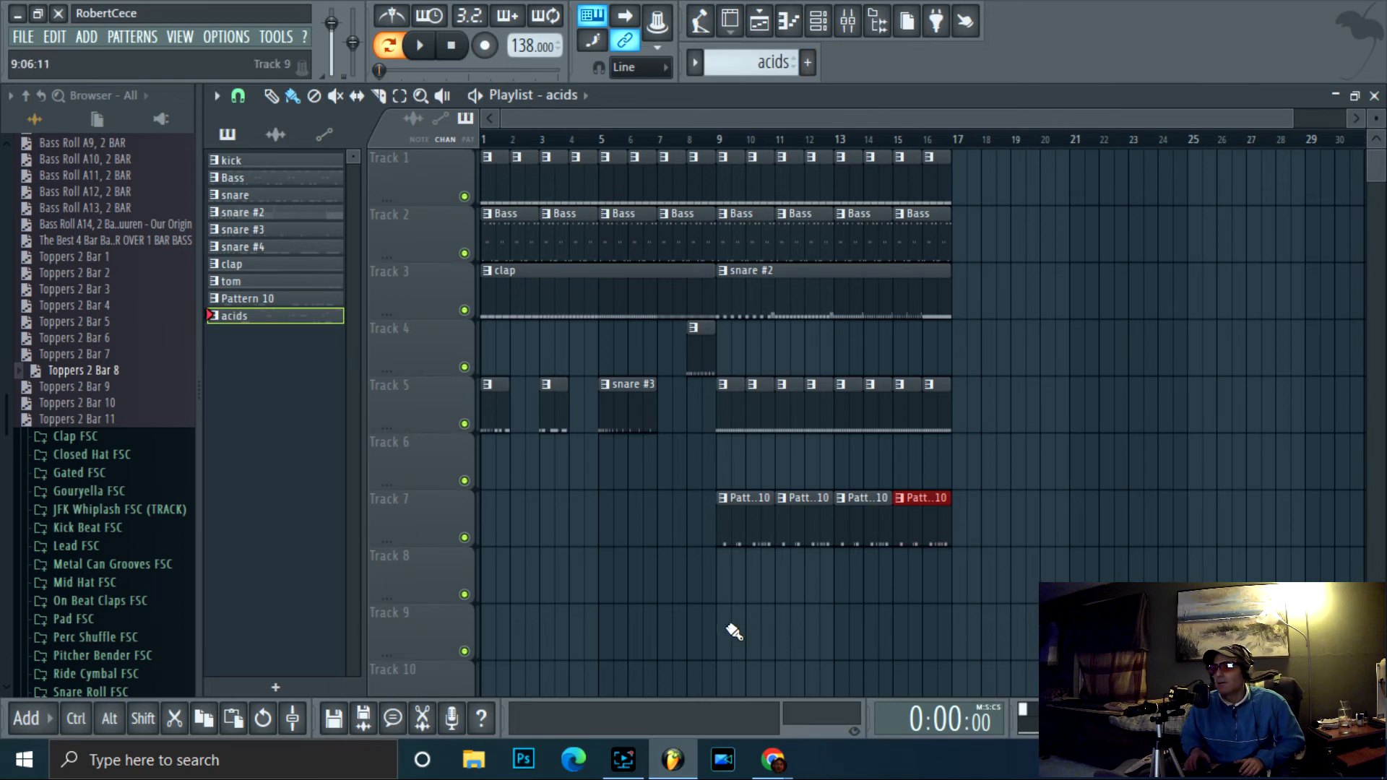
drag(726, 630, 932, 630)
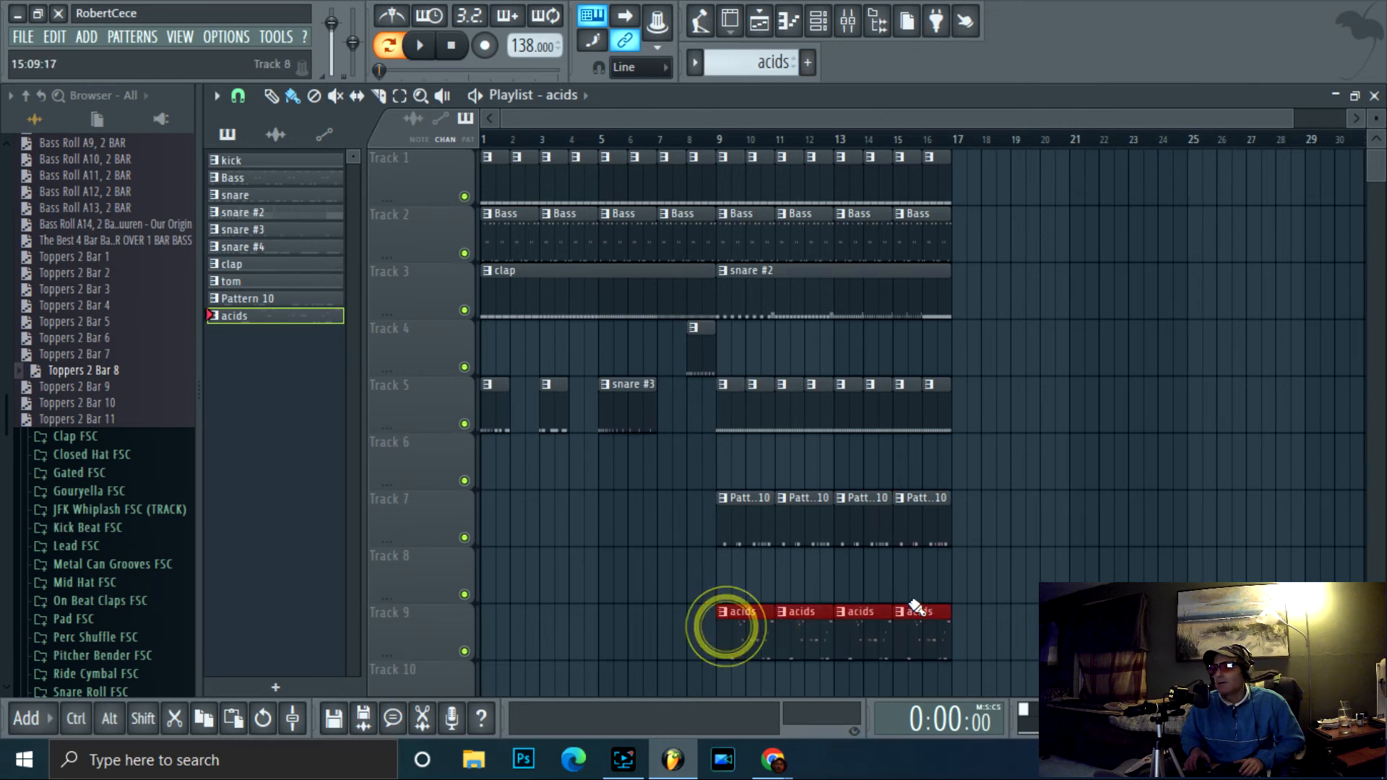
- Clone the acids pattern and open the copy in YoozBL303's piano roll
right_click(286, 321)
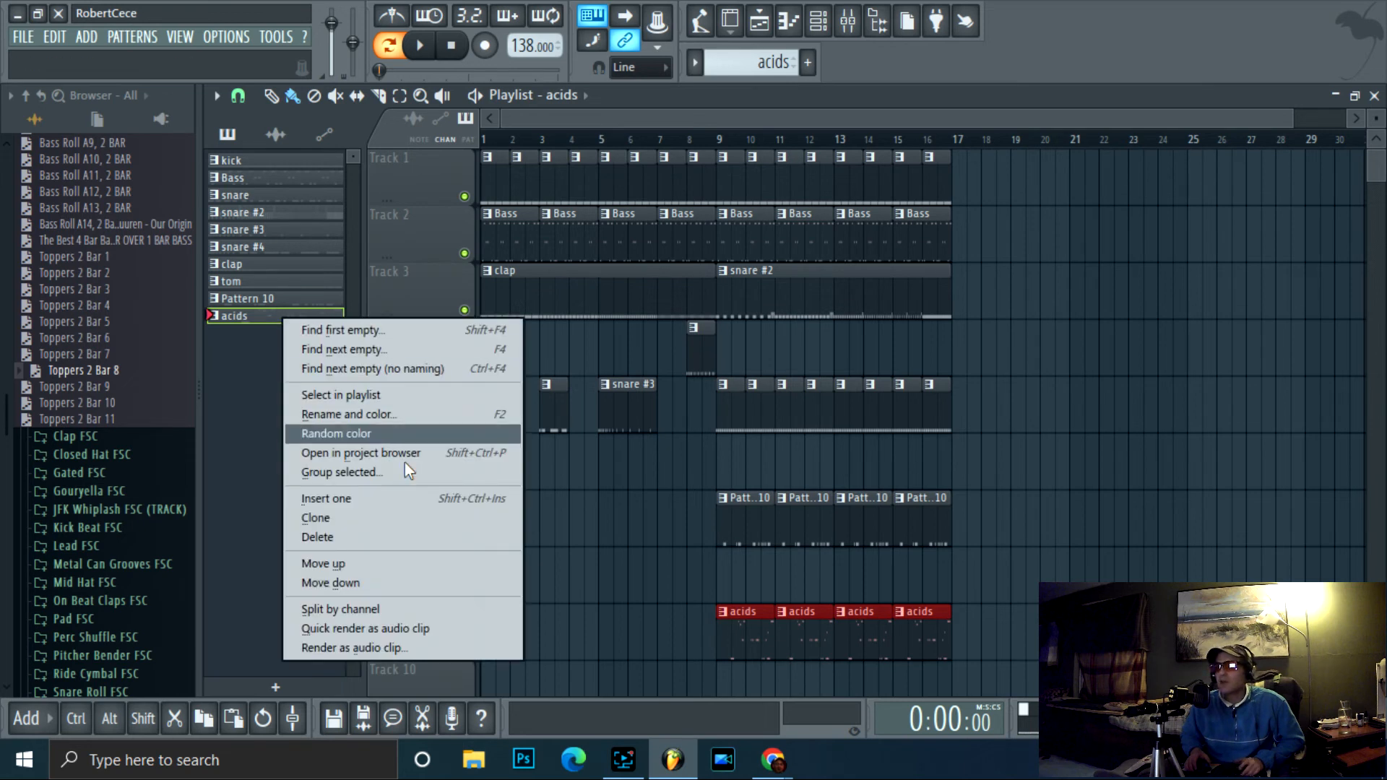
click(403, 520)
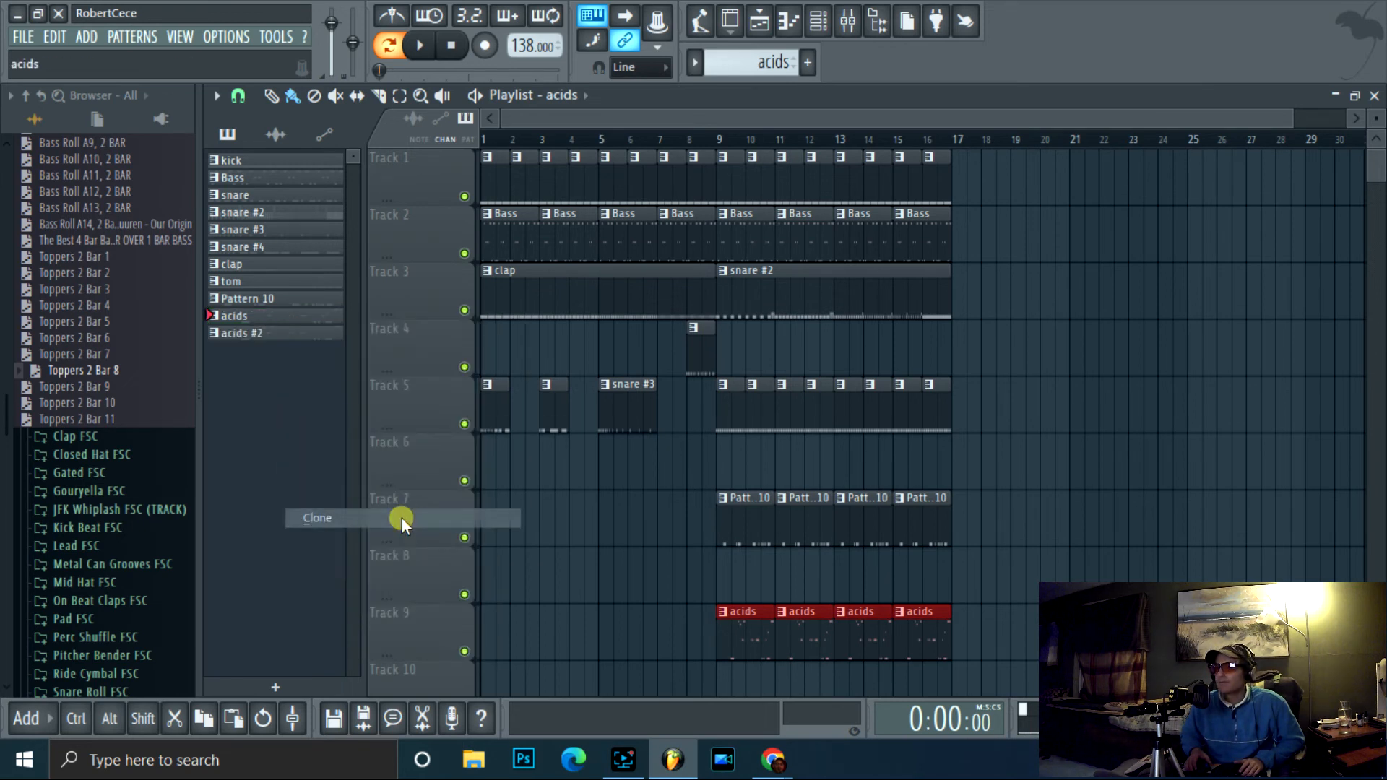
click(281, 336)
click(789, 20)
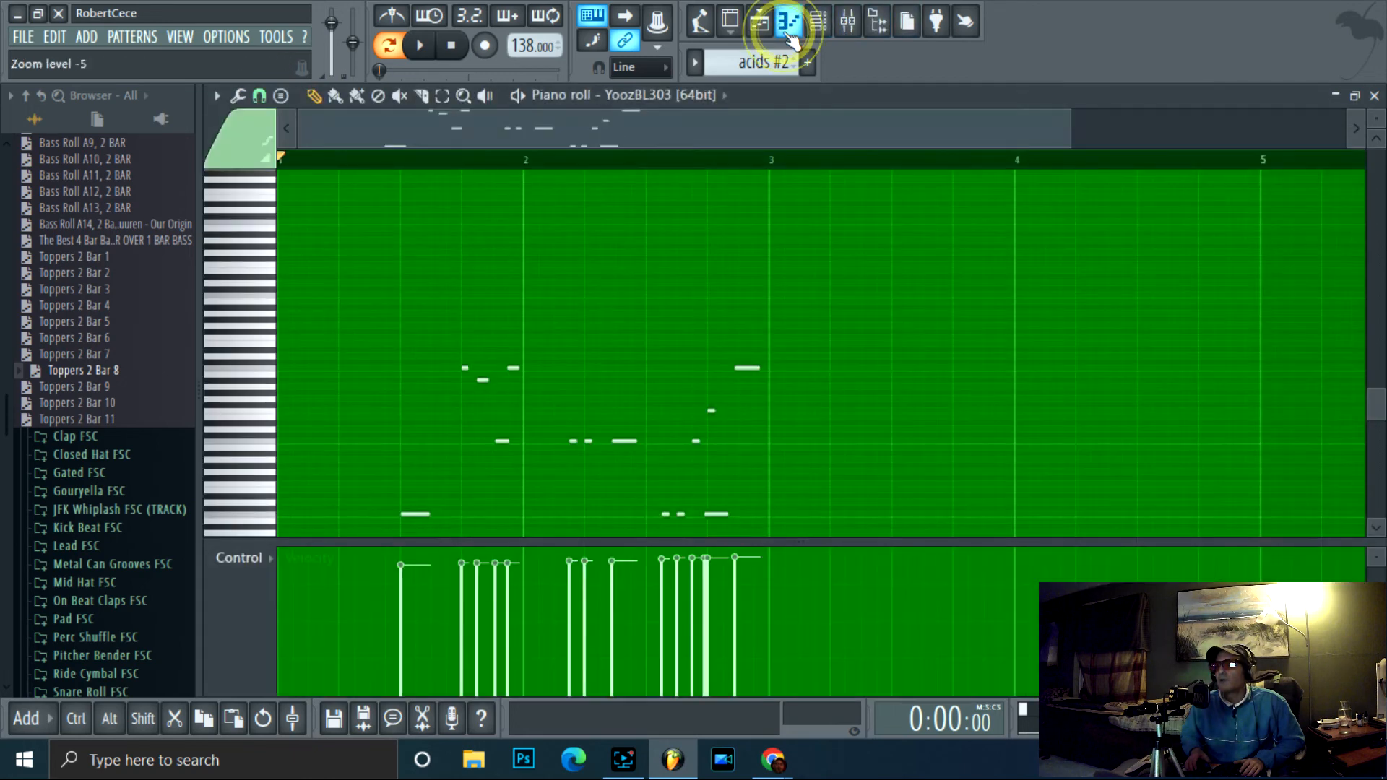
- Close the Better Bass Rolls FSC A folder in the Browser and open the Bass Rolls FSC folder
scroll(145, 270, up, 8)
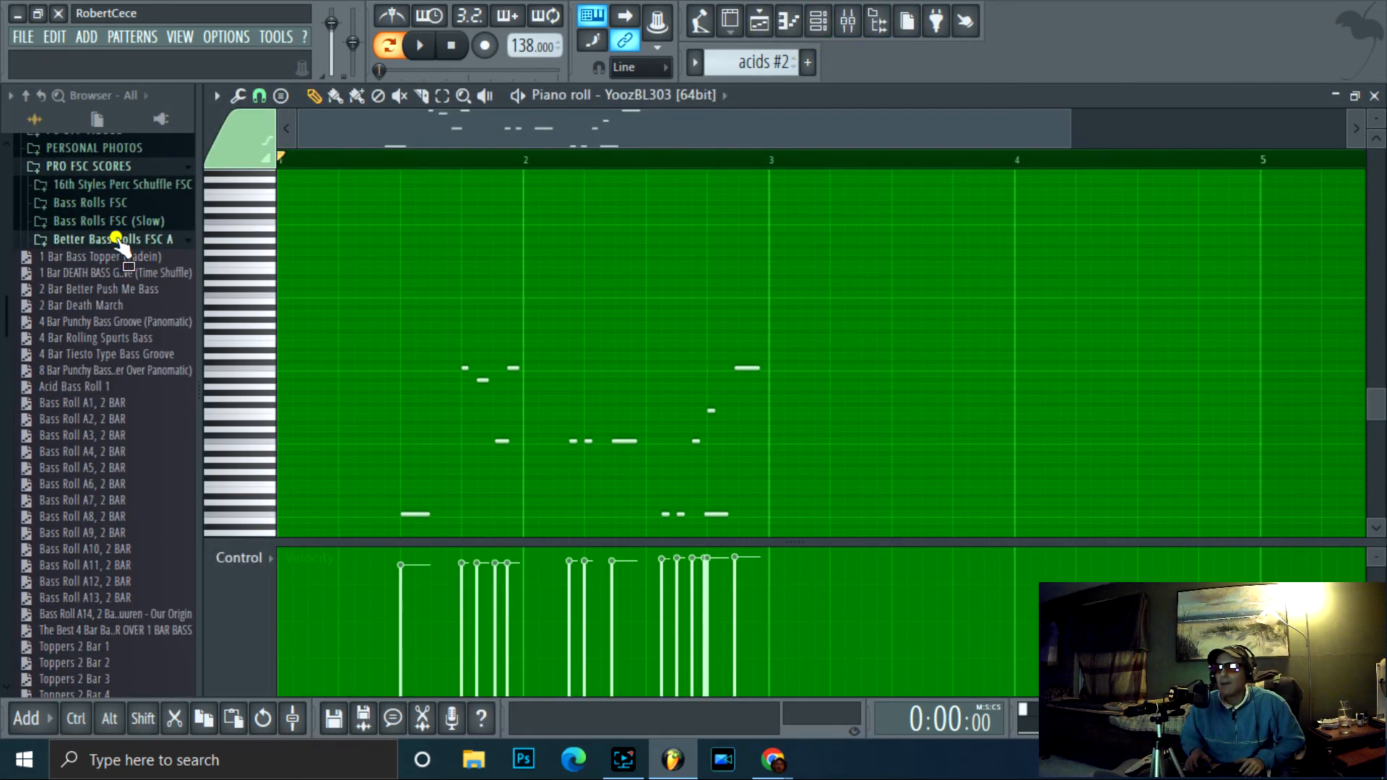
click(118, 239)
click(108, 204)
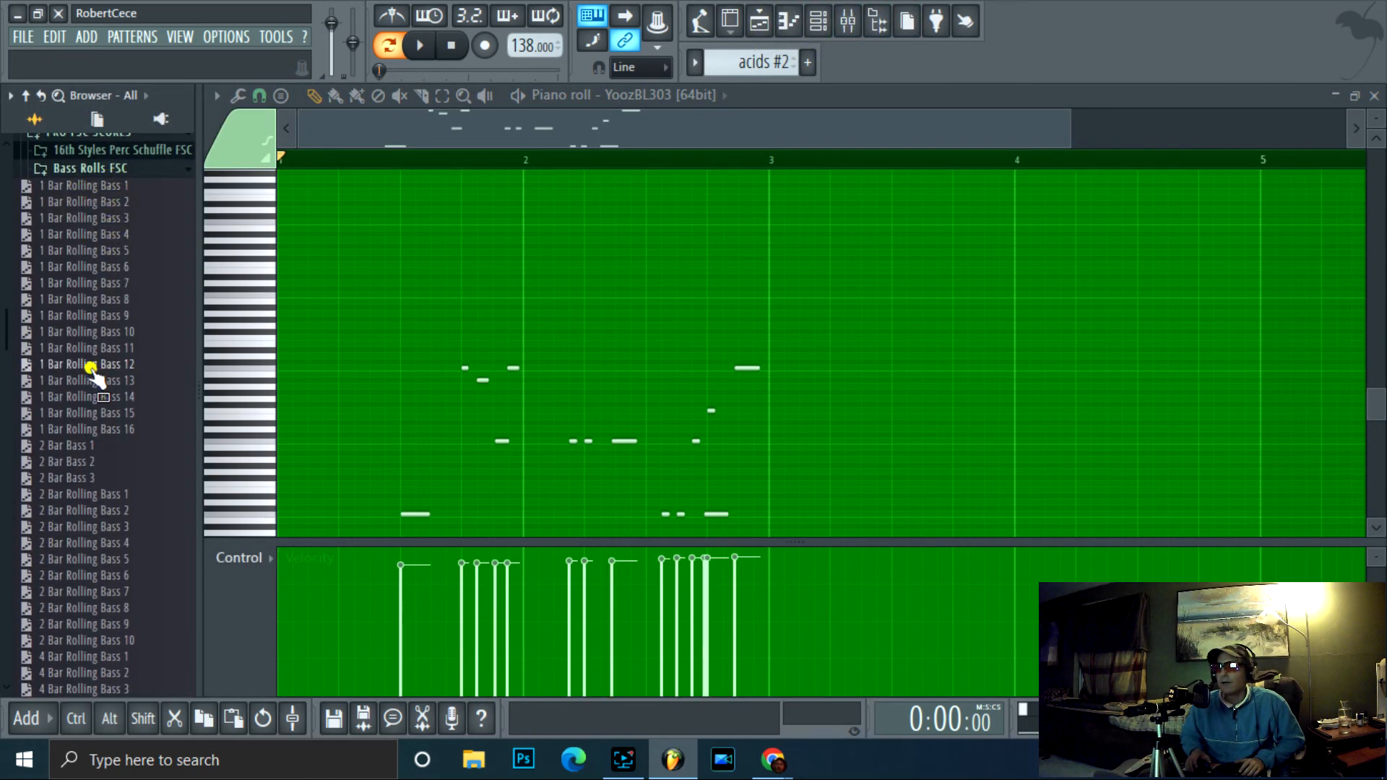
- Load the 1 Bar Rolling Bass 12 score into YoozBL303's piano roll for acids #2 and audition it
drag(91, 365, 975, 309)
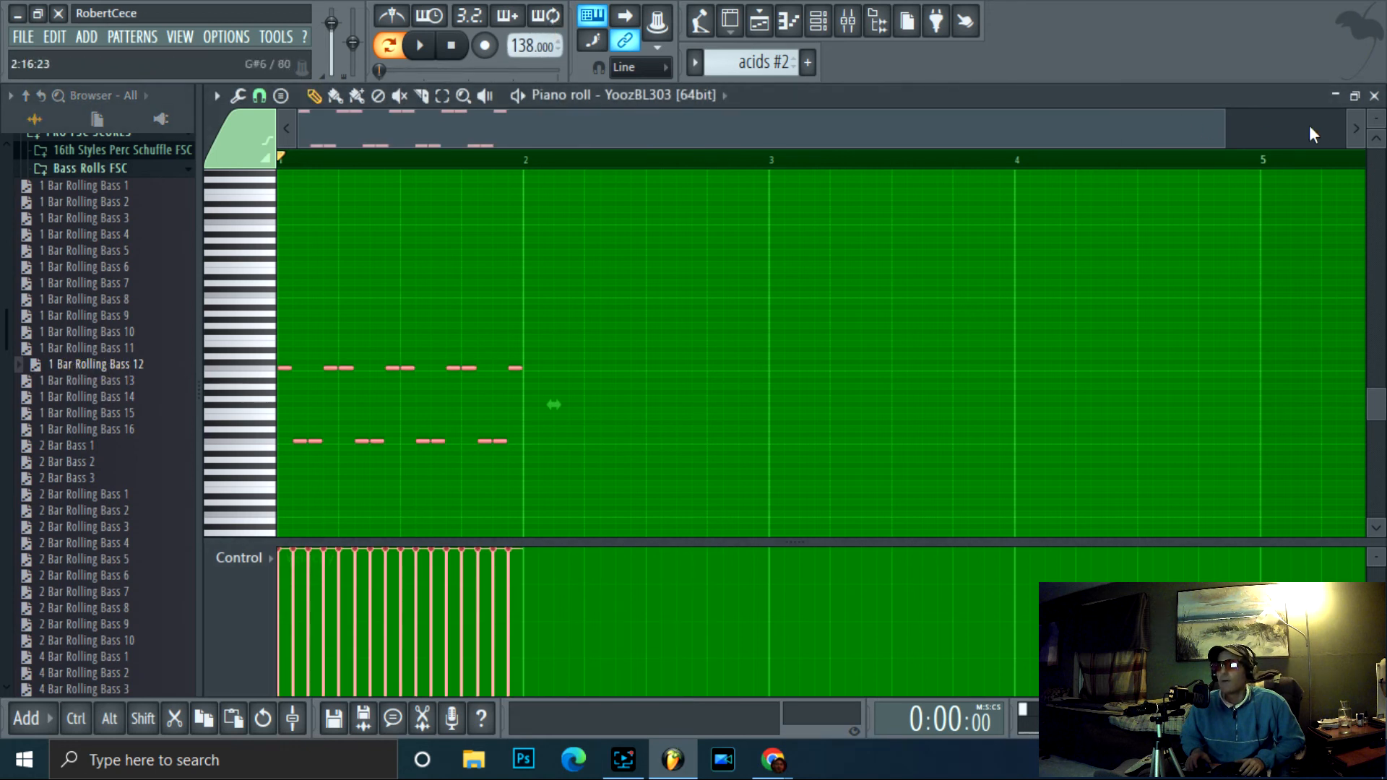
drag(1219, 129, 714, 125)
click(419, 45)
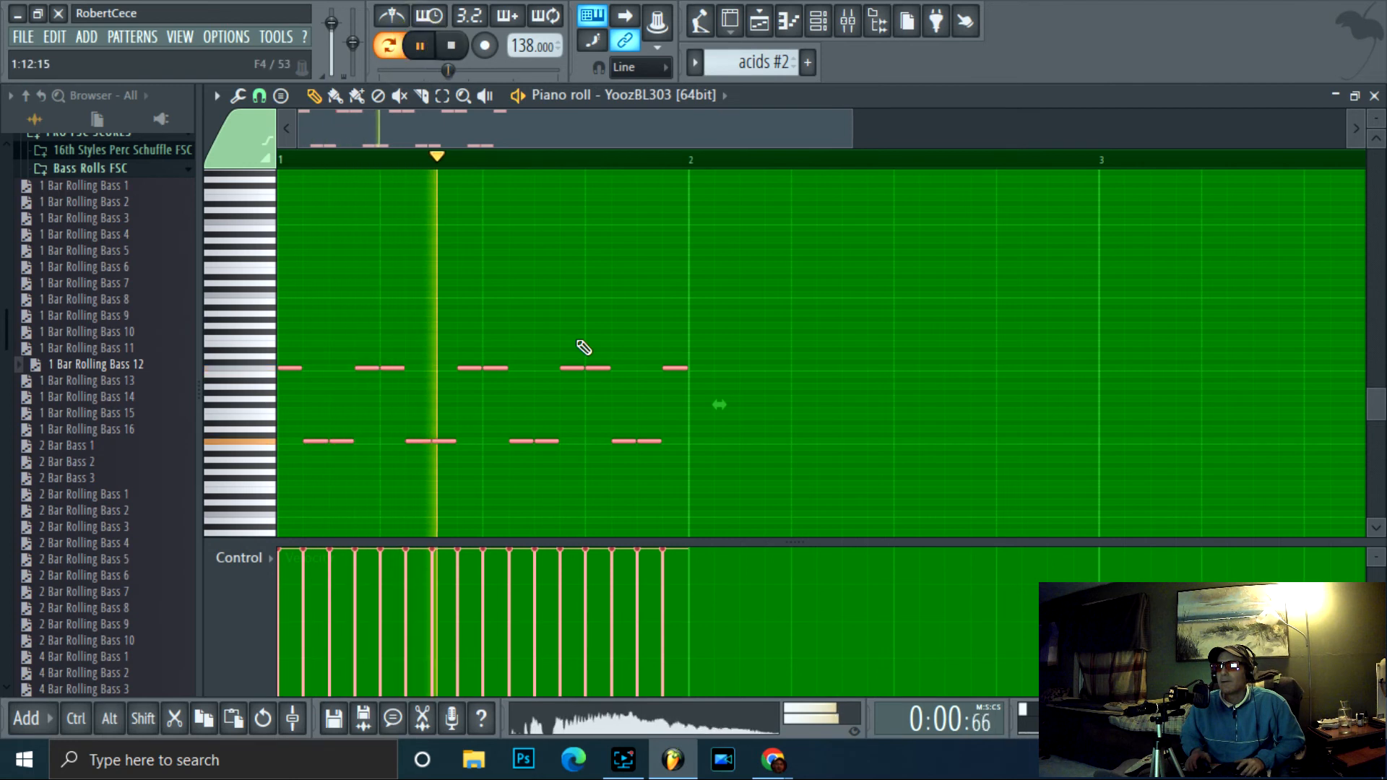
click(451, 45)
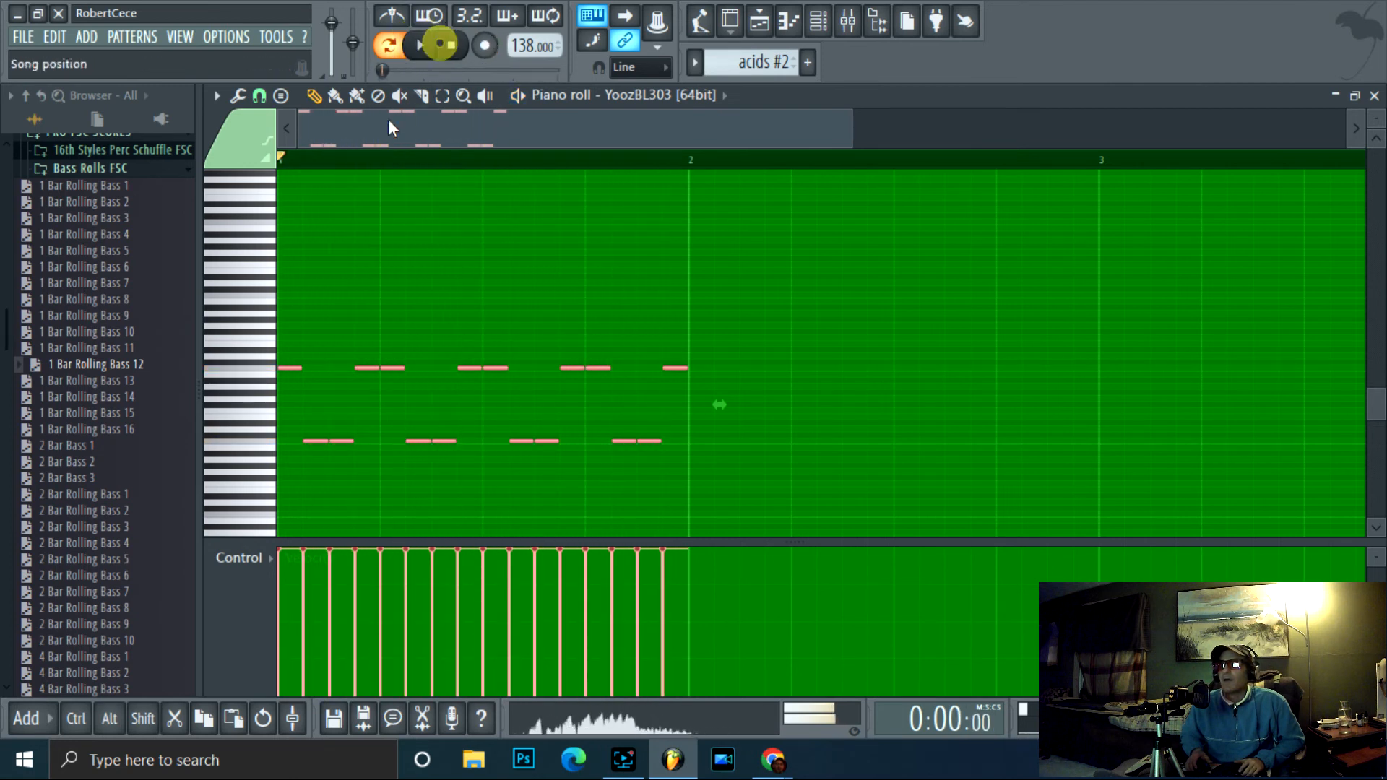
- Replace the acids #2 notes with the 1 Bar Rolling Bass 14 score
drag(68, 397, 451, 391)
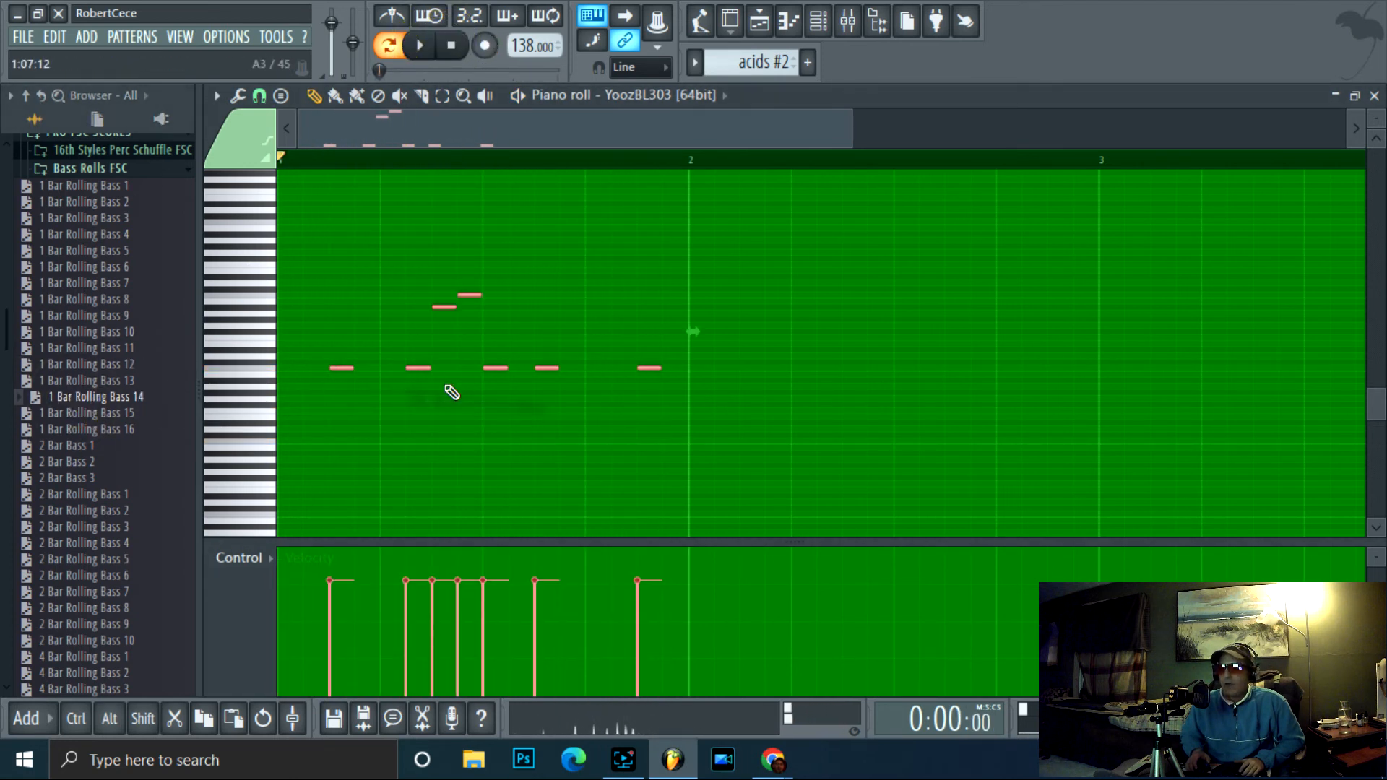
scroll(480, 289, down, 3)
scroll(467, 306, up, 4)
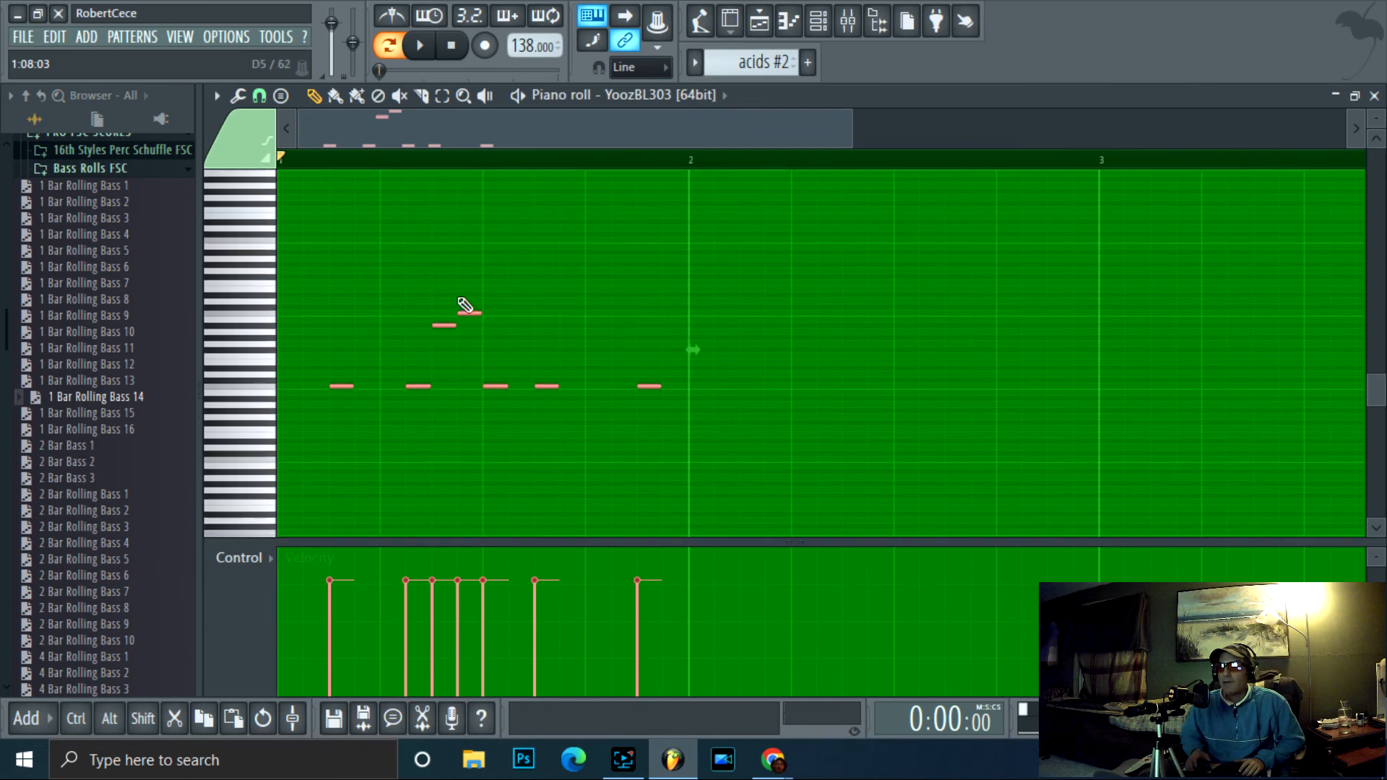
- Transpose all acids #2 notes down one octave while the pattern plays, and stop playback
click(428, 50)
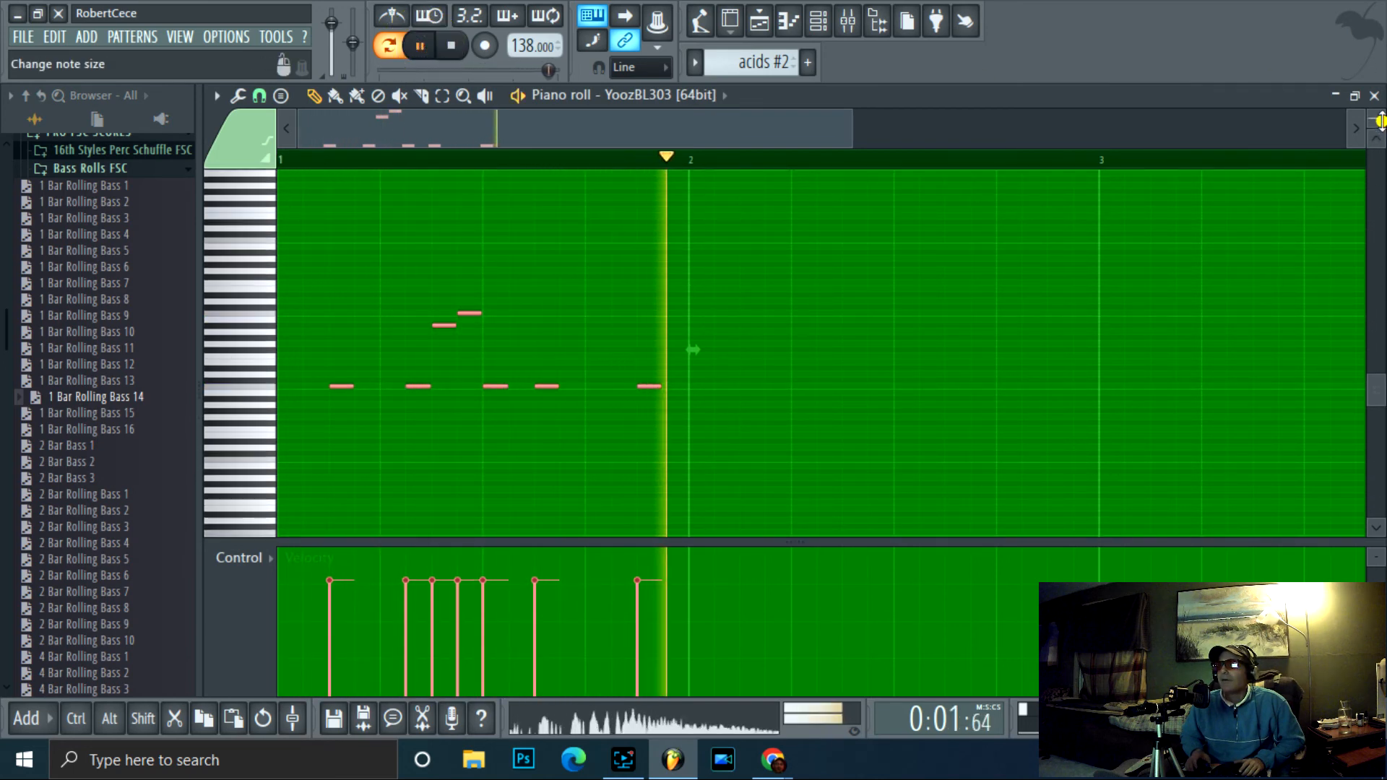
drag(1382, 121, 1381, 131)
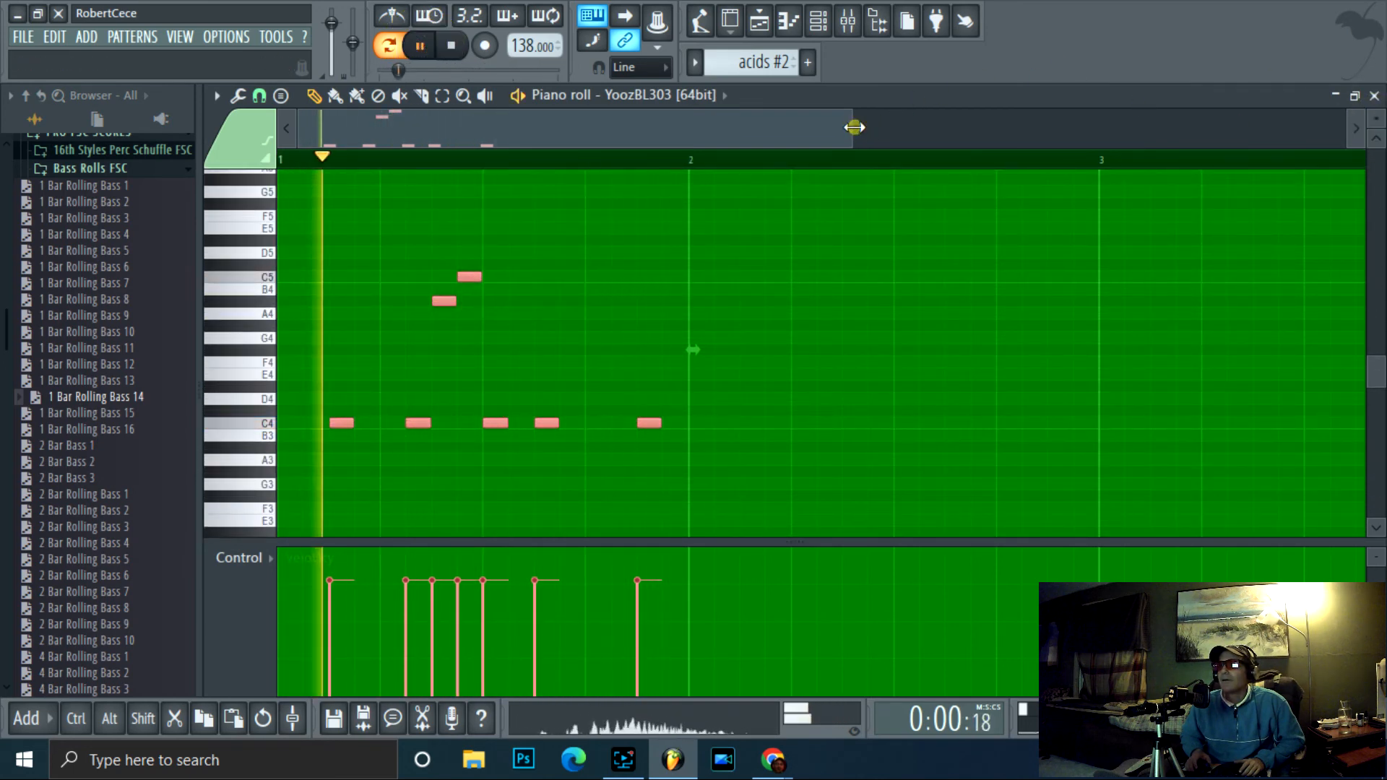
drag(855, 127, 697, 127)
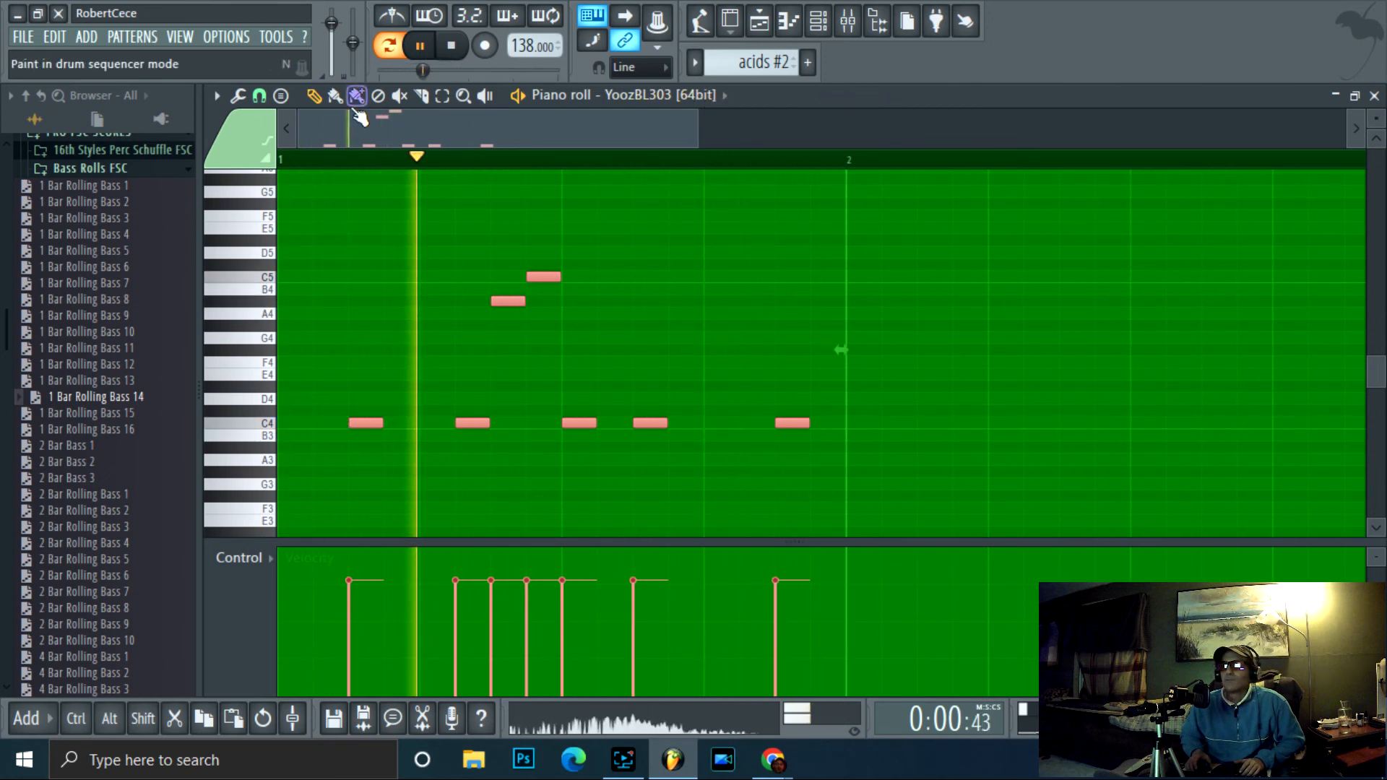
key(ctrl+Down)
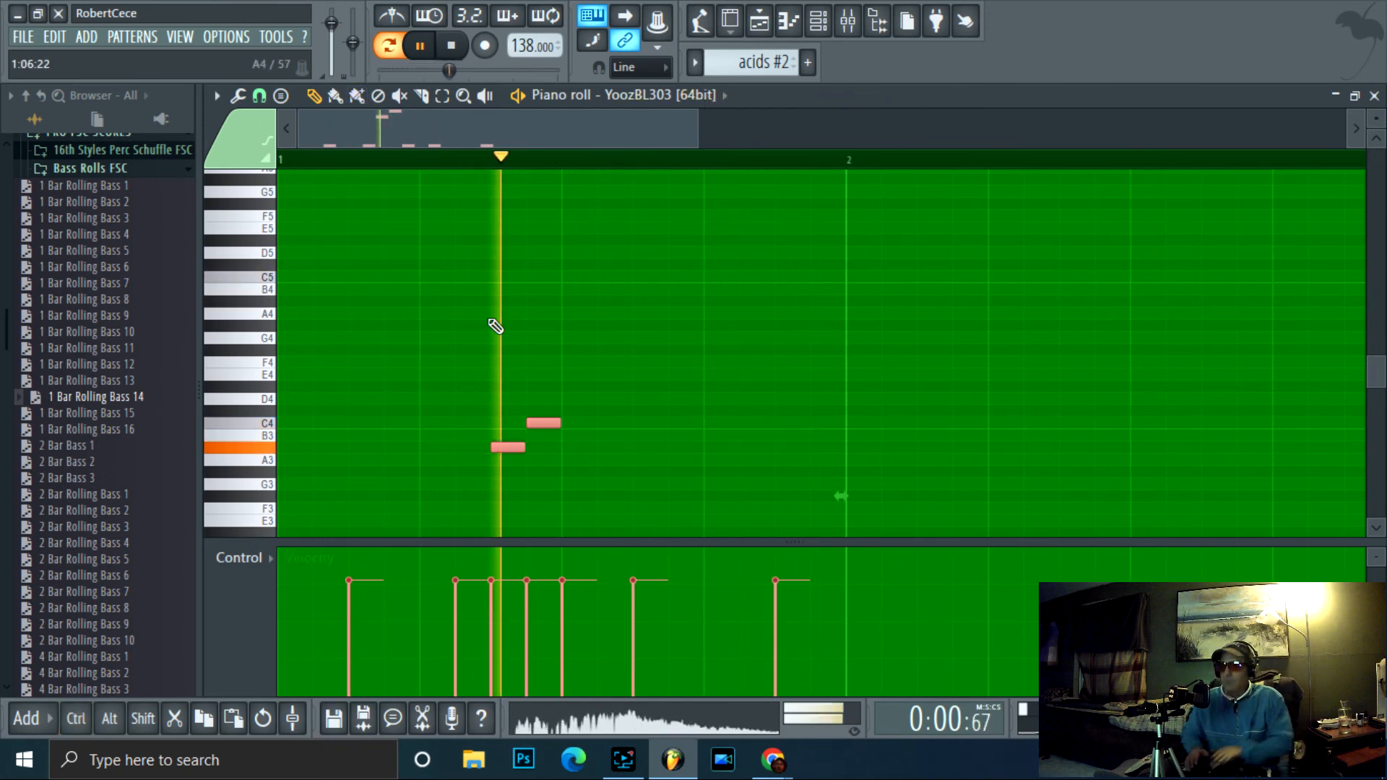
click(452, 44)
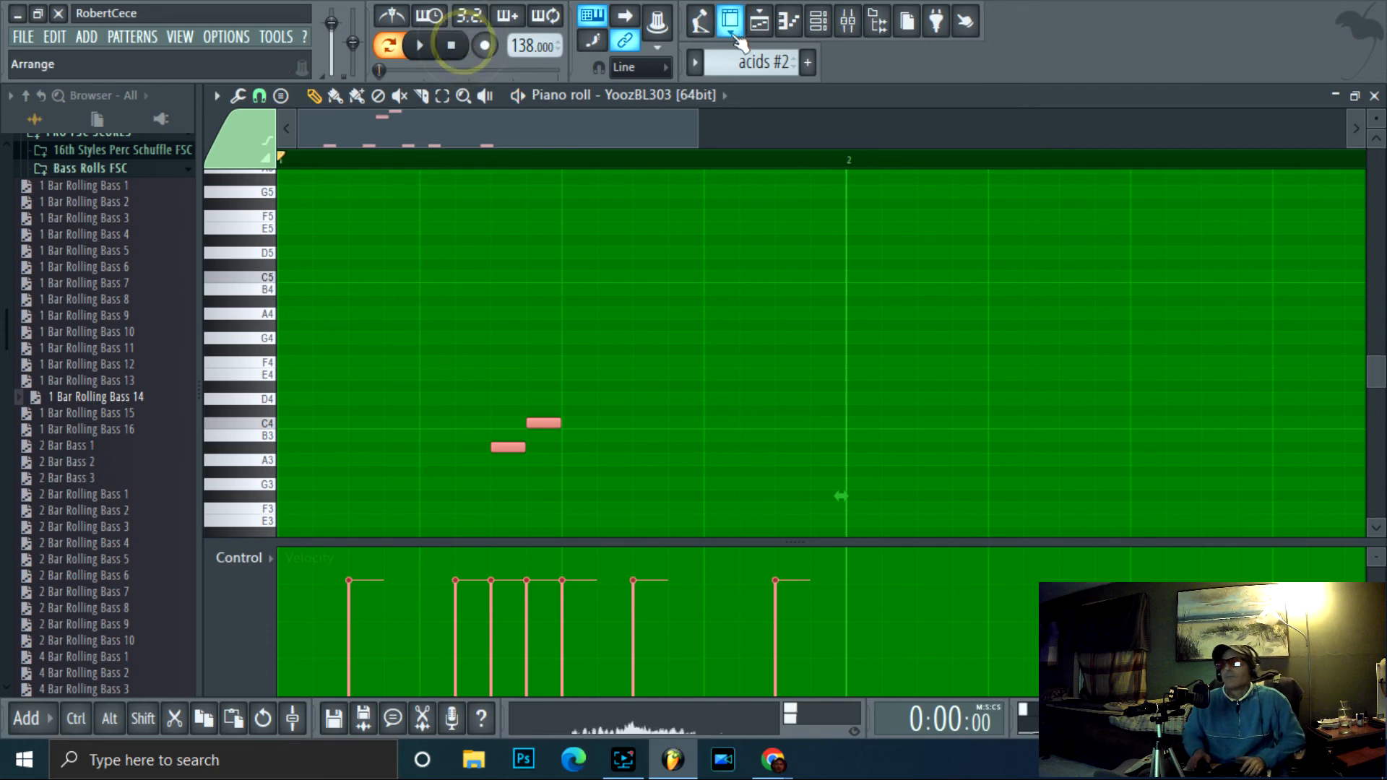
- Place one-bar acids #2 clips on Track 8 of the Playlist at bars 2, 4, 6 and 8
click(731, 23)
scroll(481, 489, down, 2)
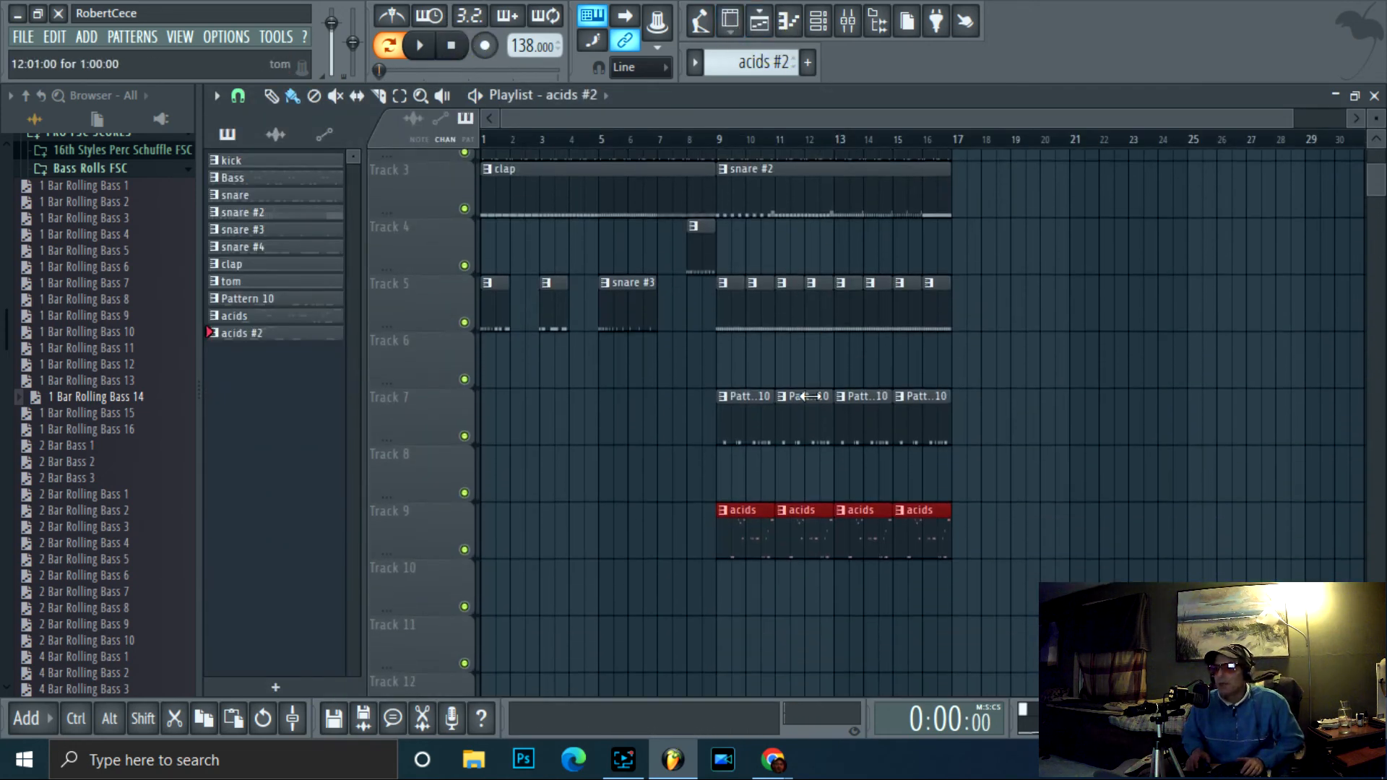
click(489, 471)
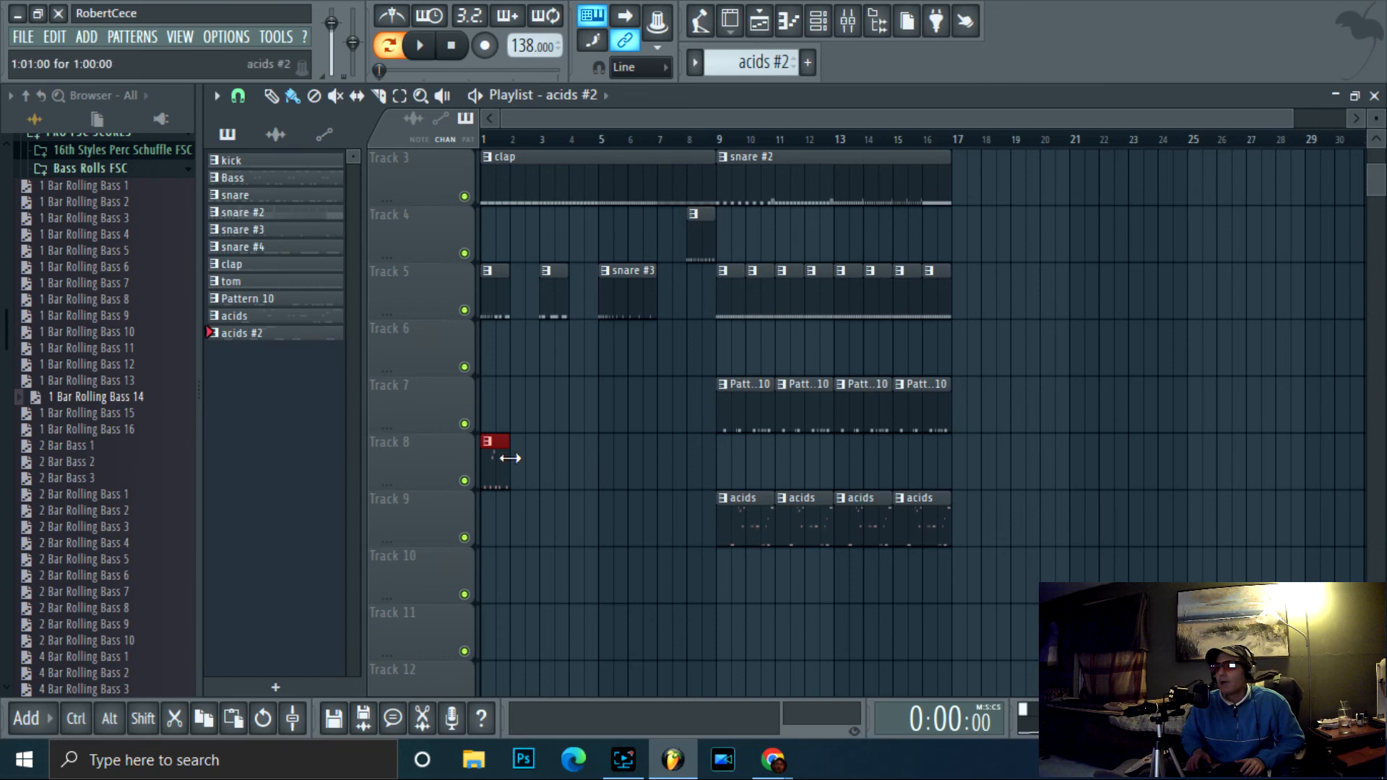
drag(1290, 113, 669, 115)
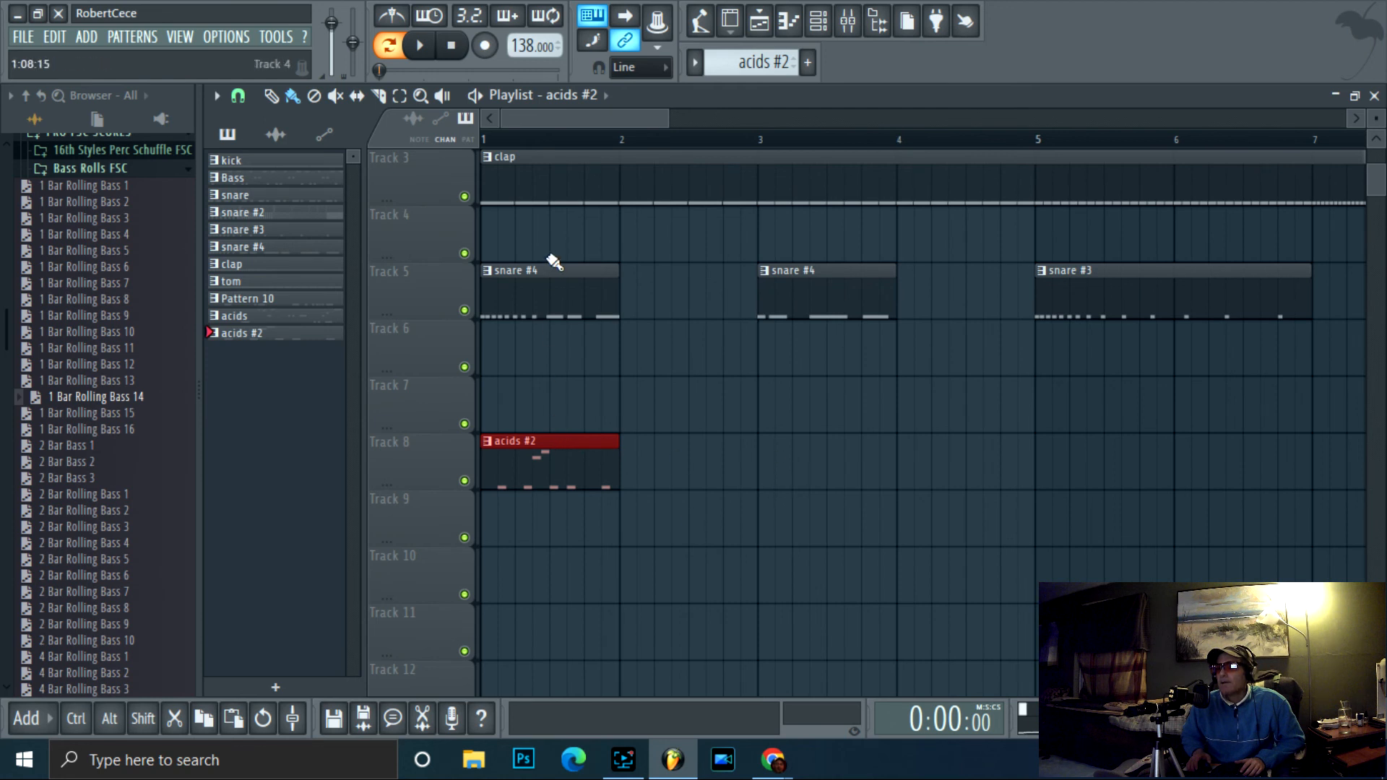
drag(539, 451, 672, 456)
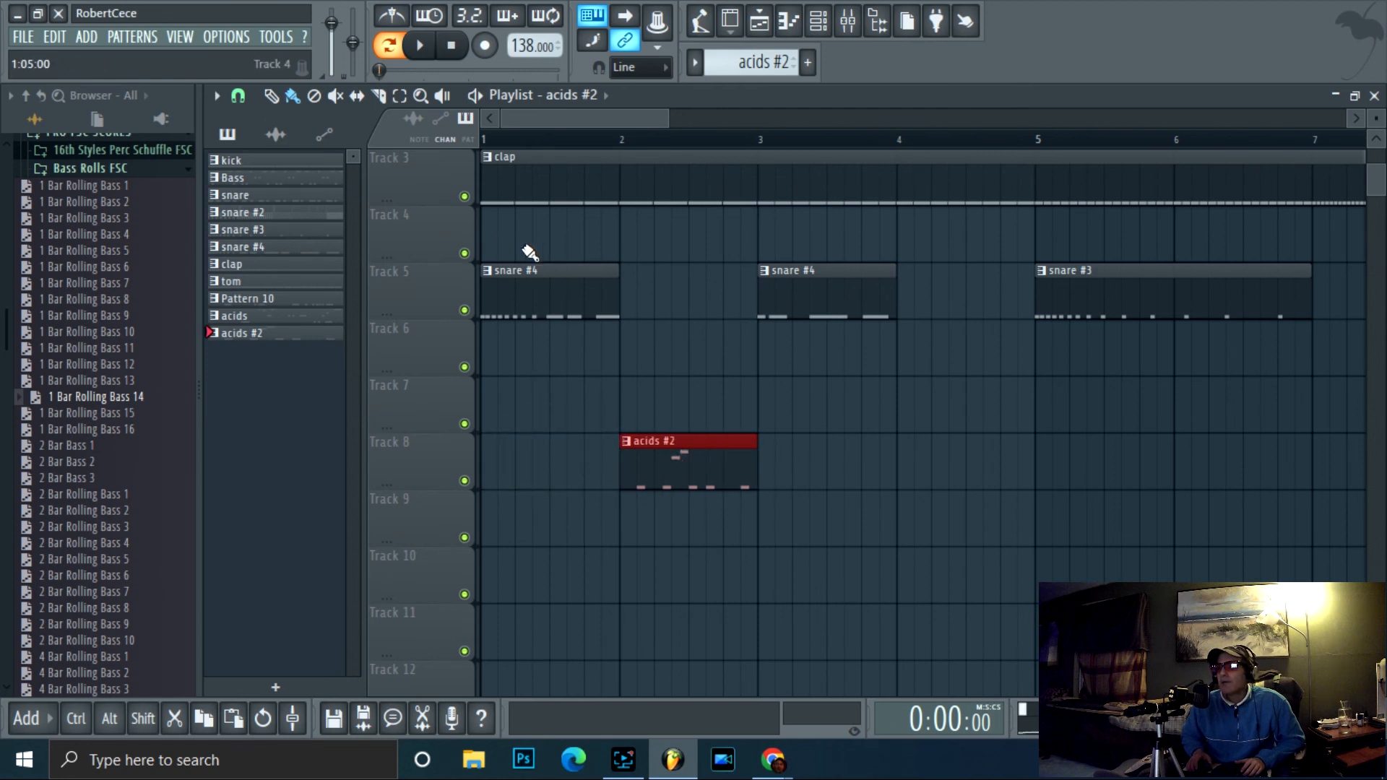
click(906, 462)
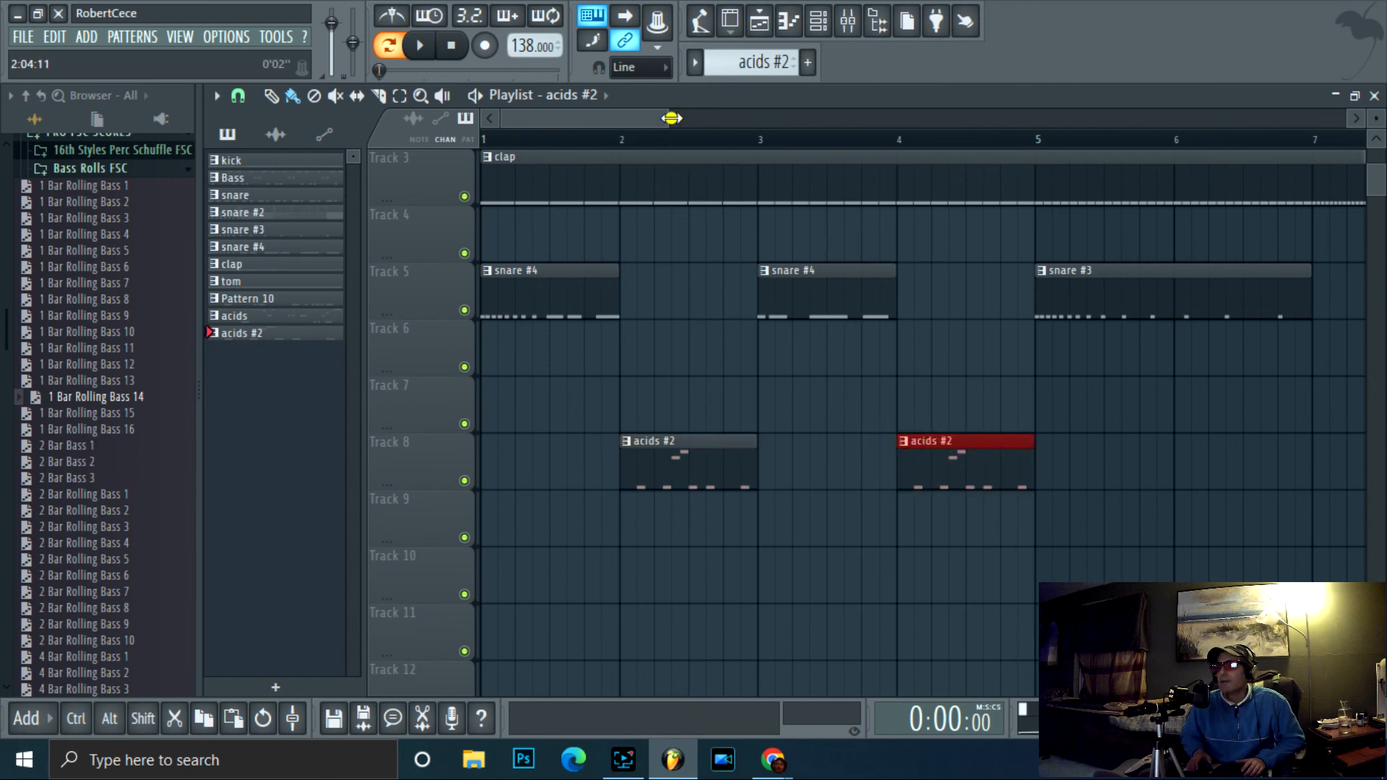
drag(671, 117, 894, 118)
click(783, 453)
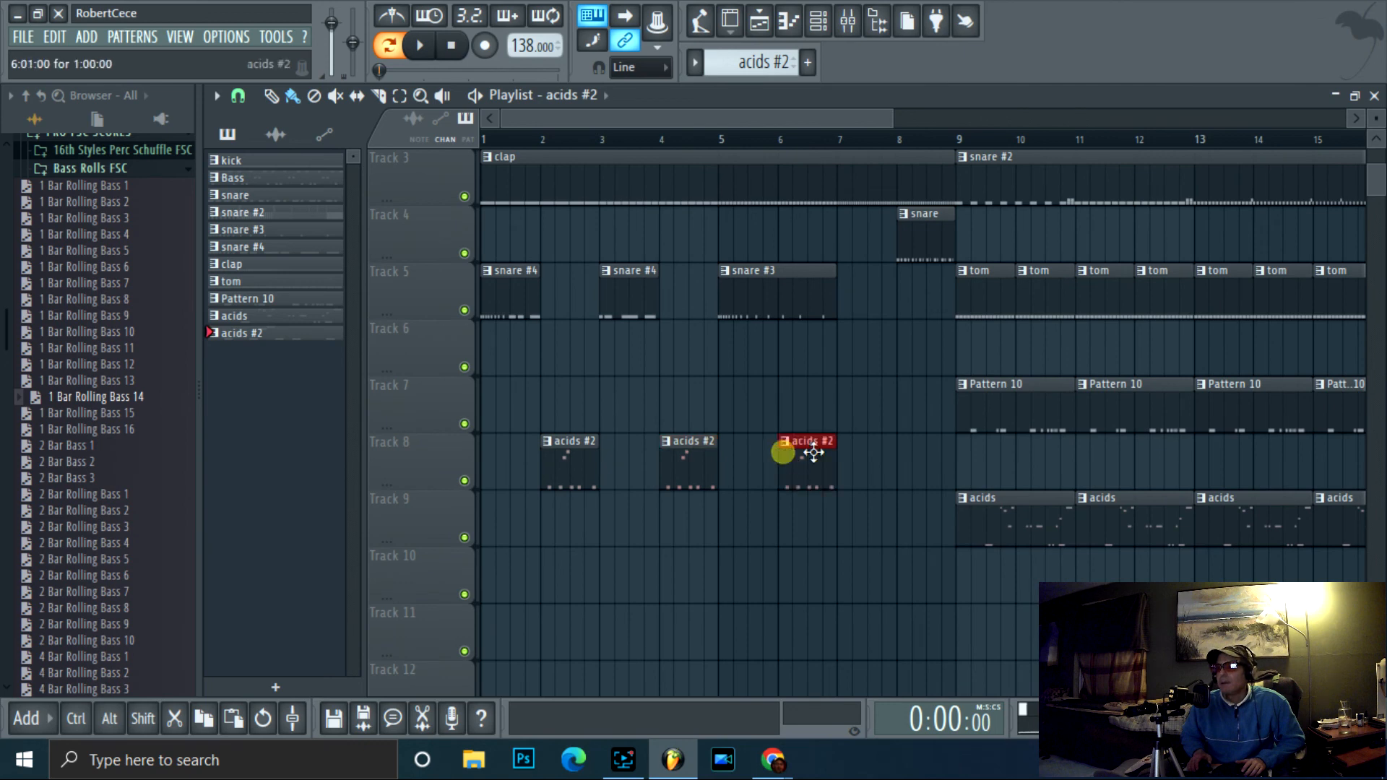
click(896, 453)
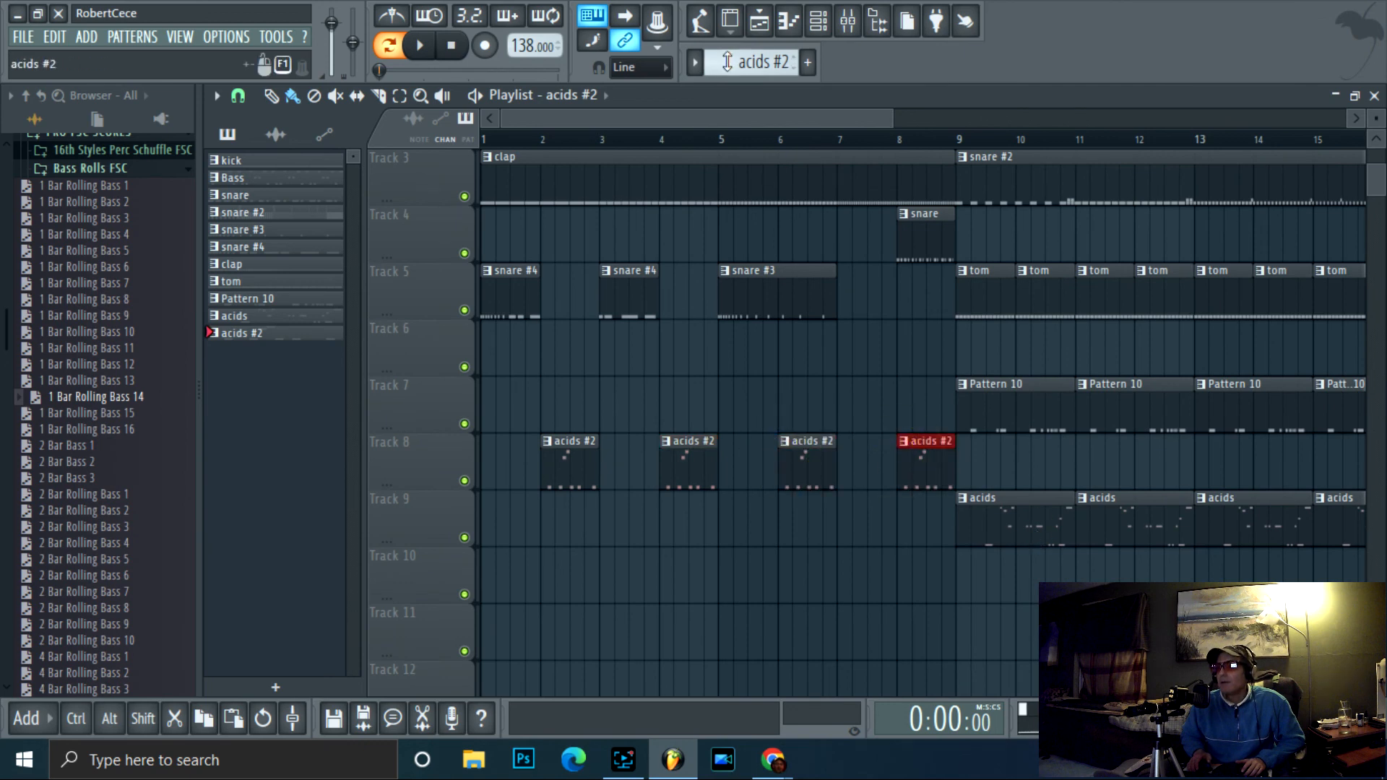
- Open YoozBL303, lower its cutoff to about 0.030 and audition the acids #2 pattern
click(818, 21)
click(884, 247)
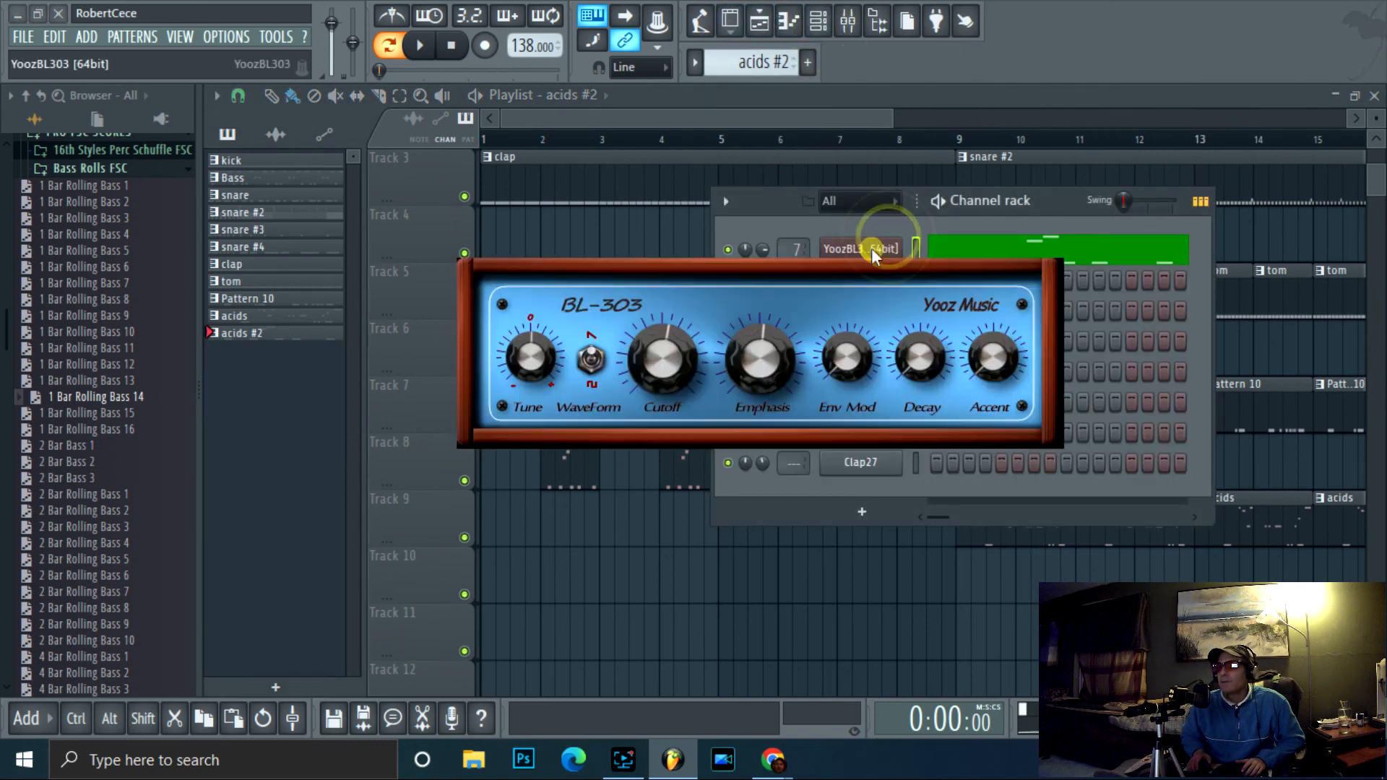
drag(656, 354, 627, 504)
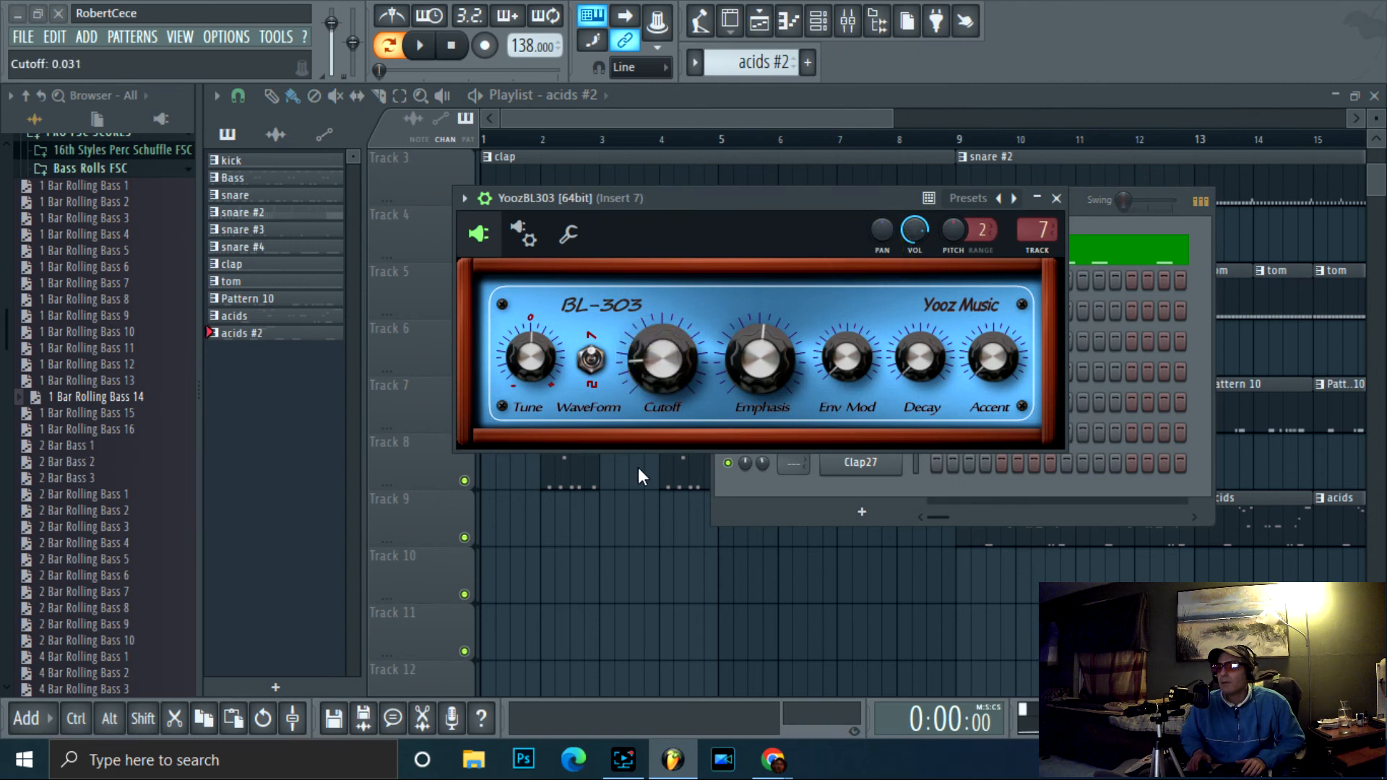
click(433, 48)
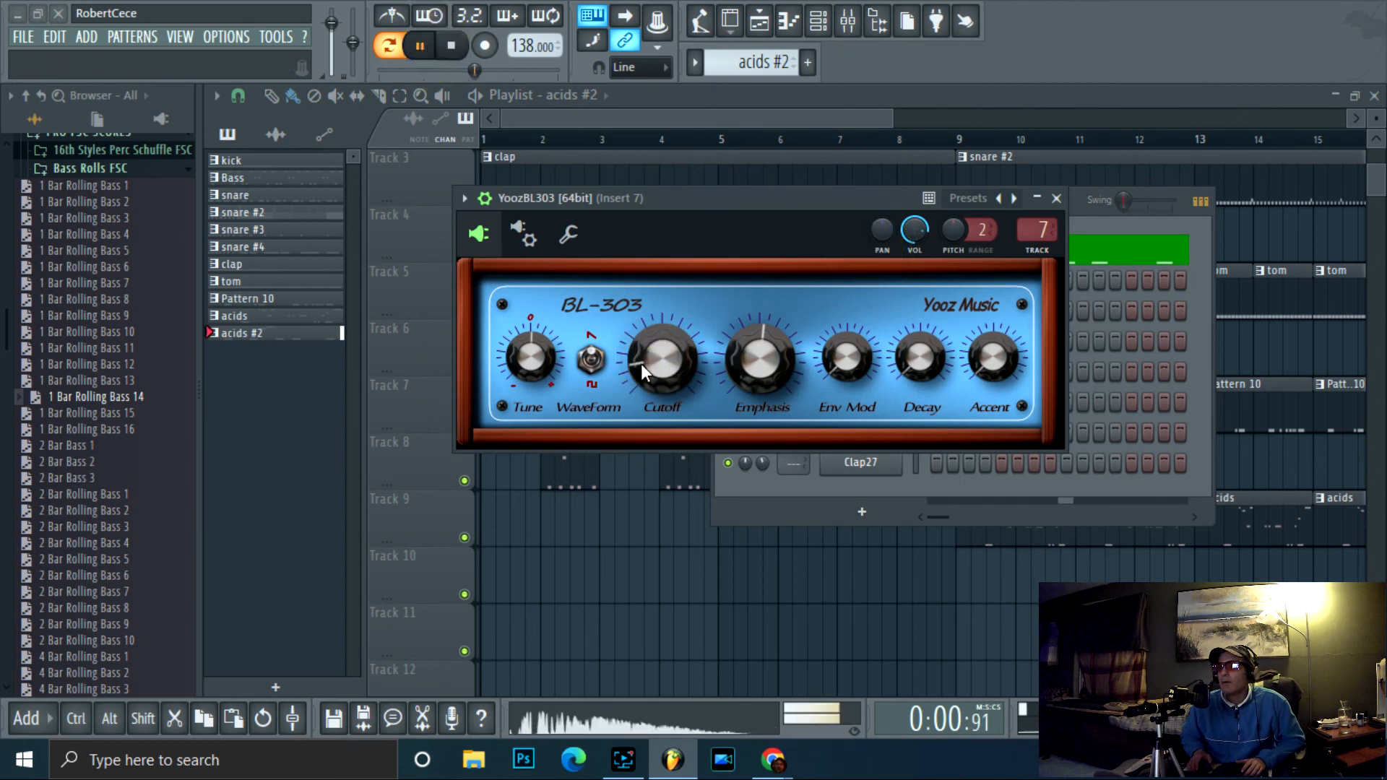
drag(677, 323, 665, 359)
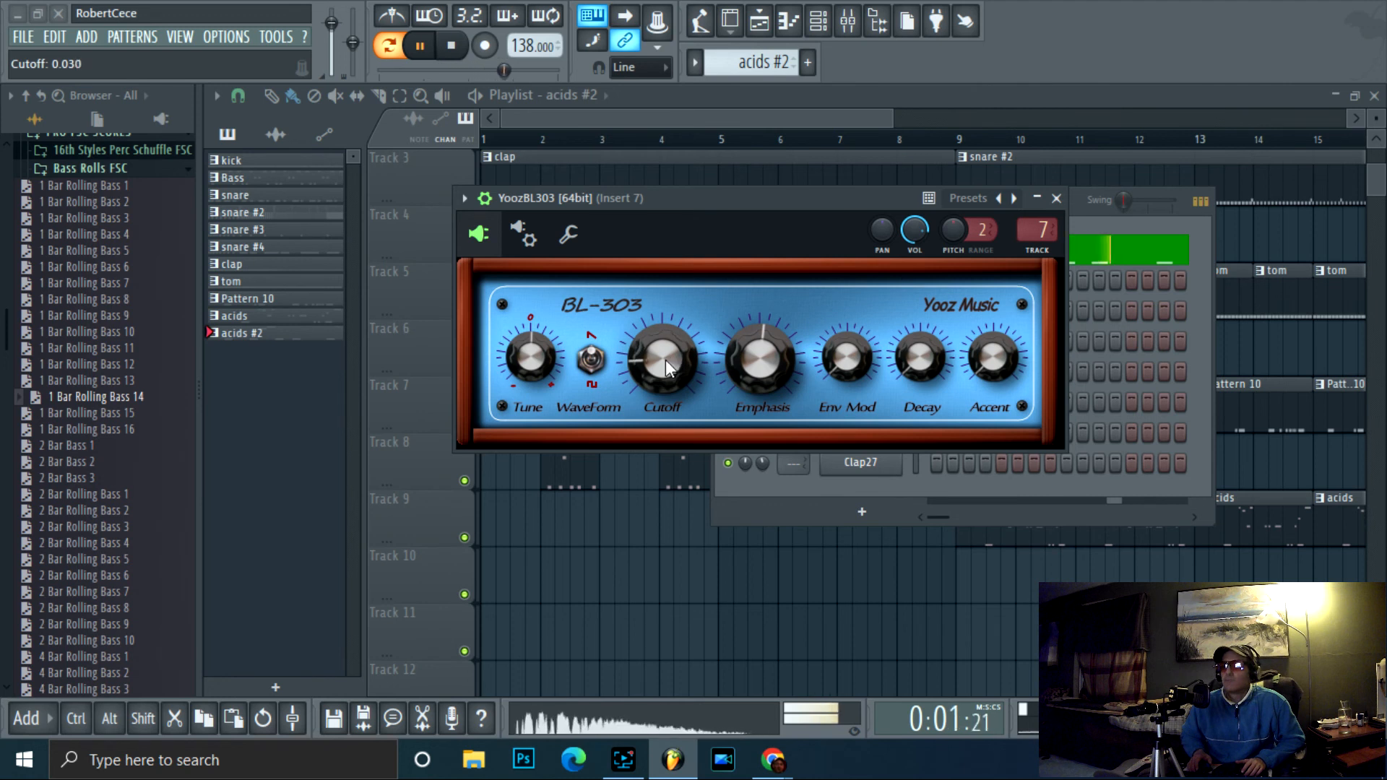
click(454, 48)
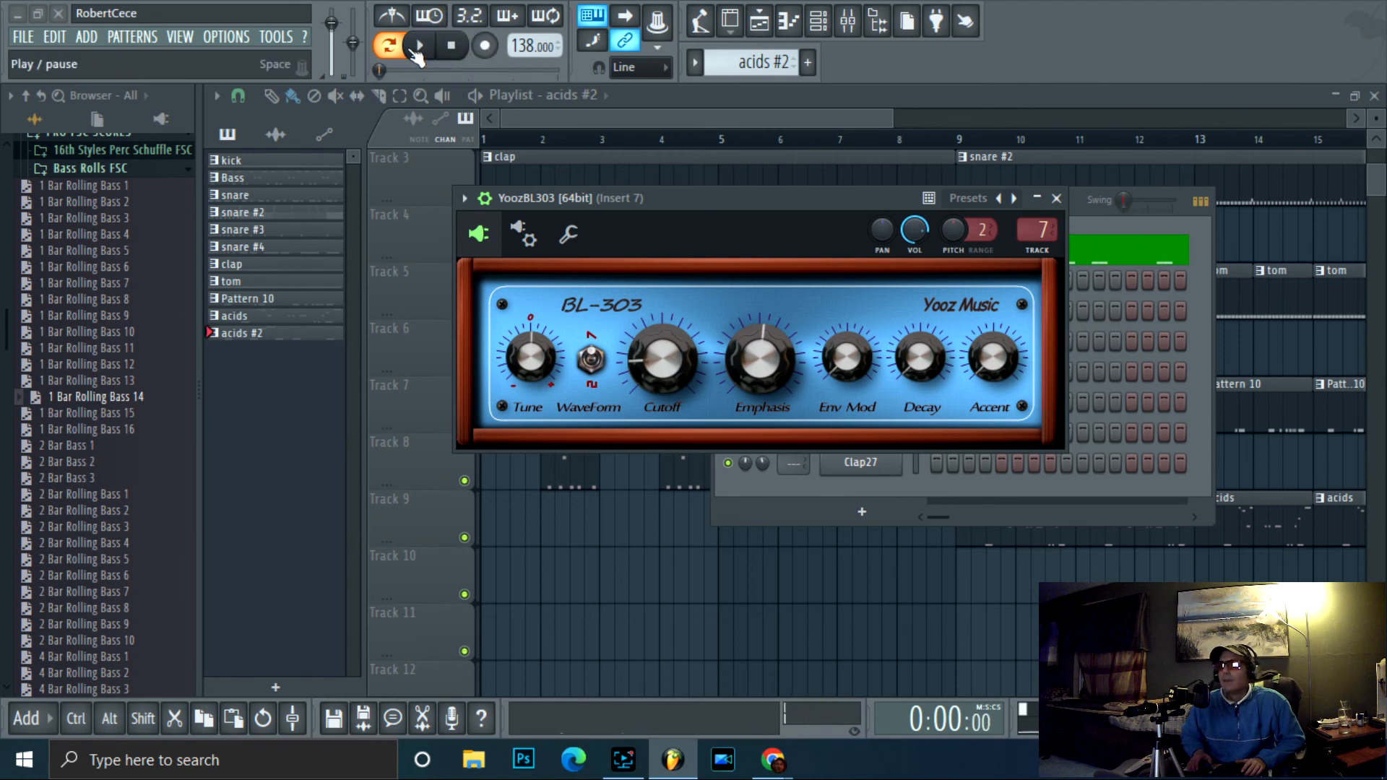
- Switch playback to song mode, play the arrangement and raise YoozBL303's cutoff to about 0.125
click(394, 49)
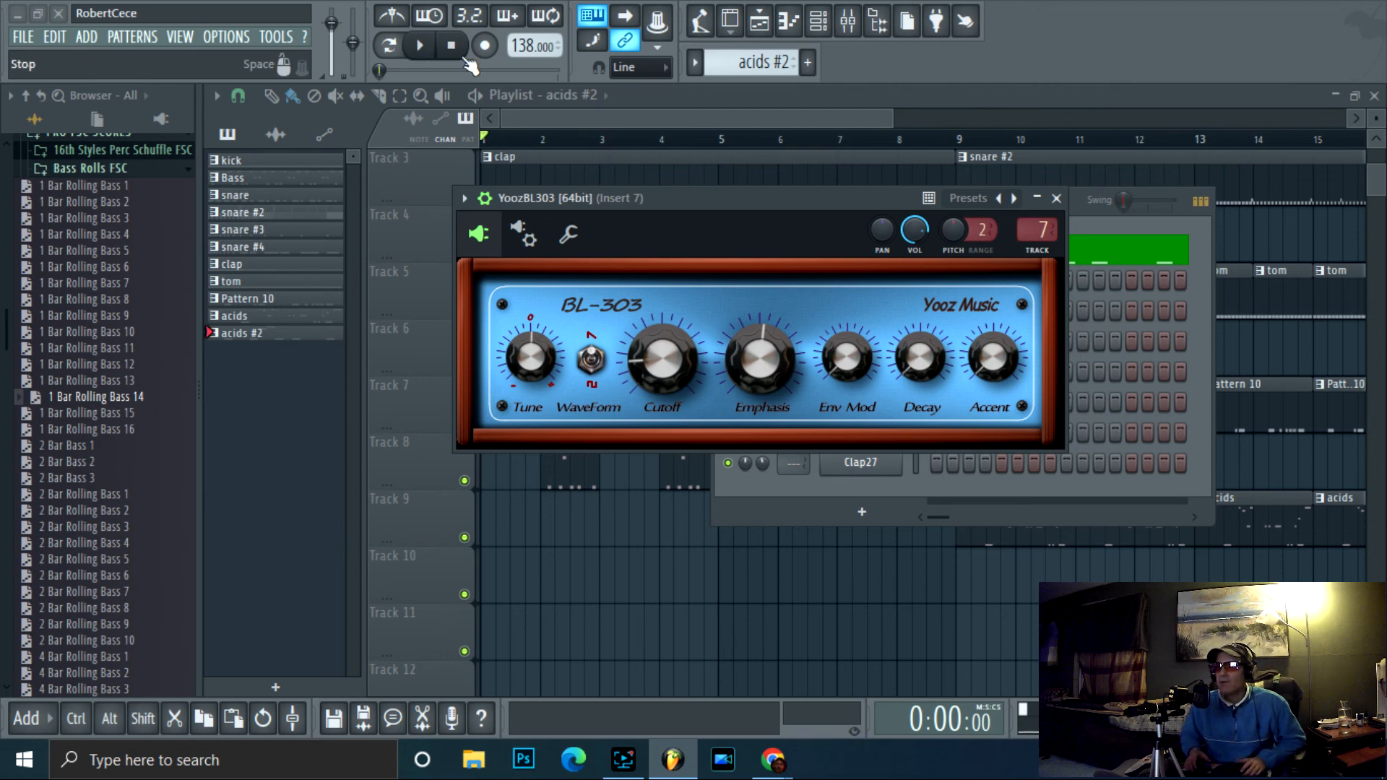
click(422, 48)
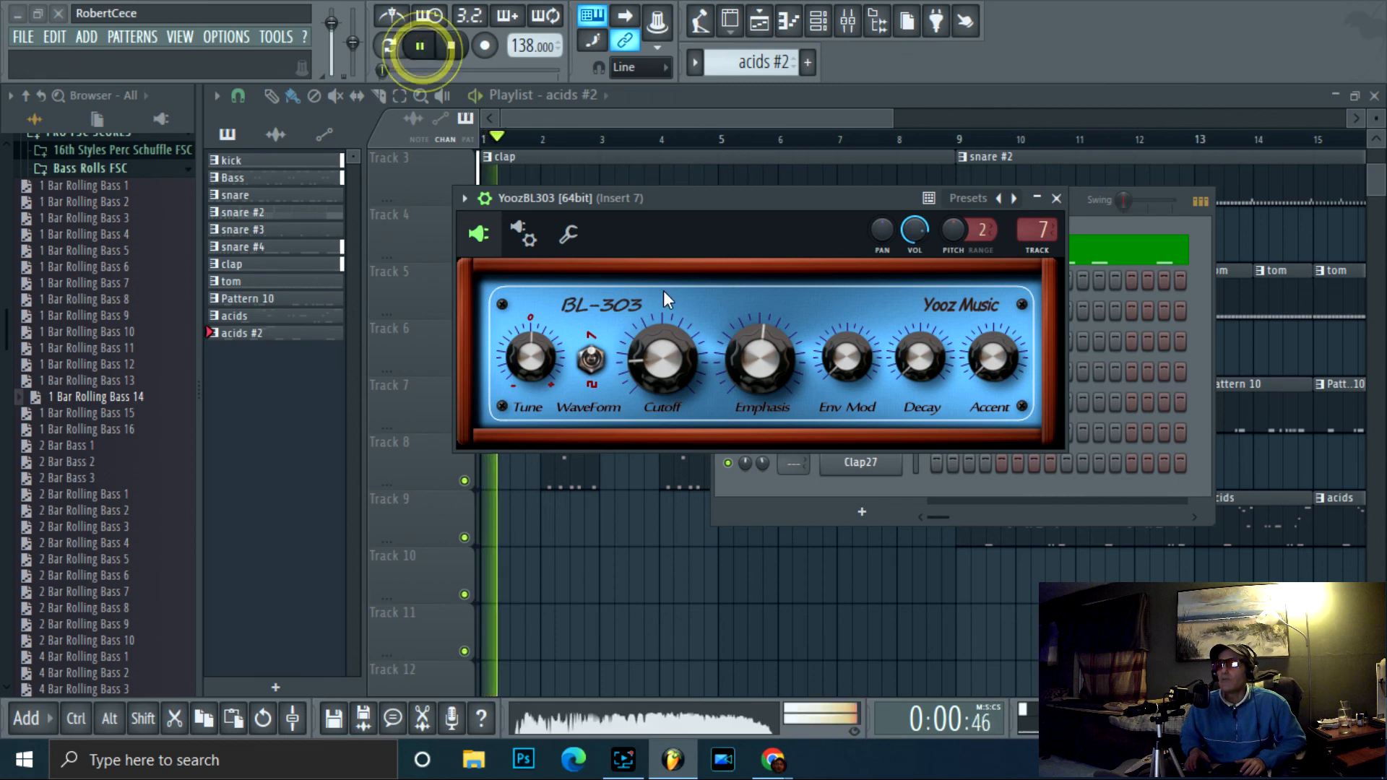
click(665, 368)
drag(664, 368, 669, 314)
mouse_move(669, 361)
mouse_down()
mouse_move(671, 315)
mouse_move(673, 378)
mouse_move(673, 348)
mouse_up()
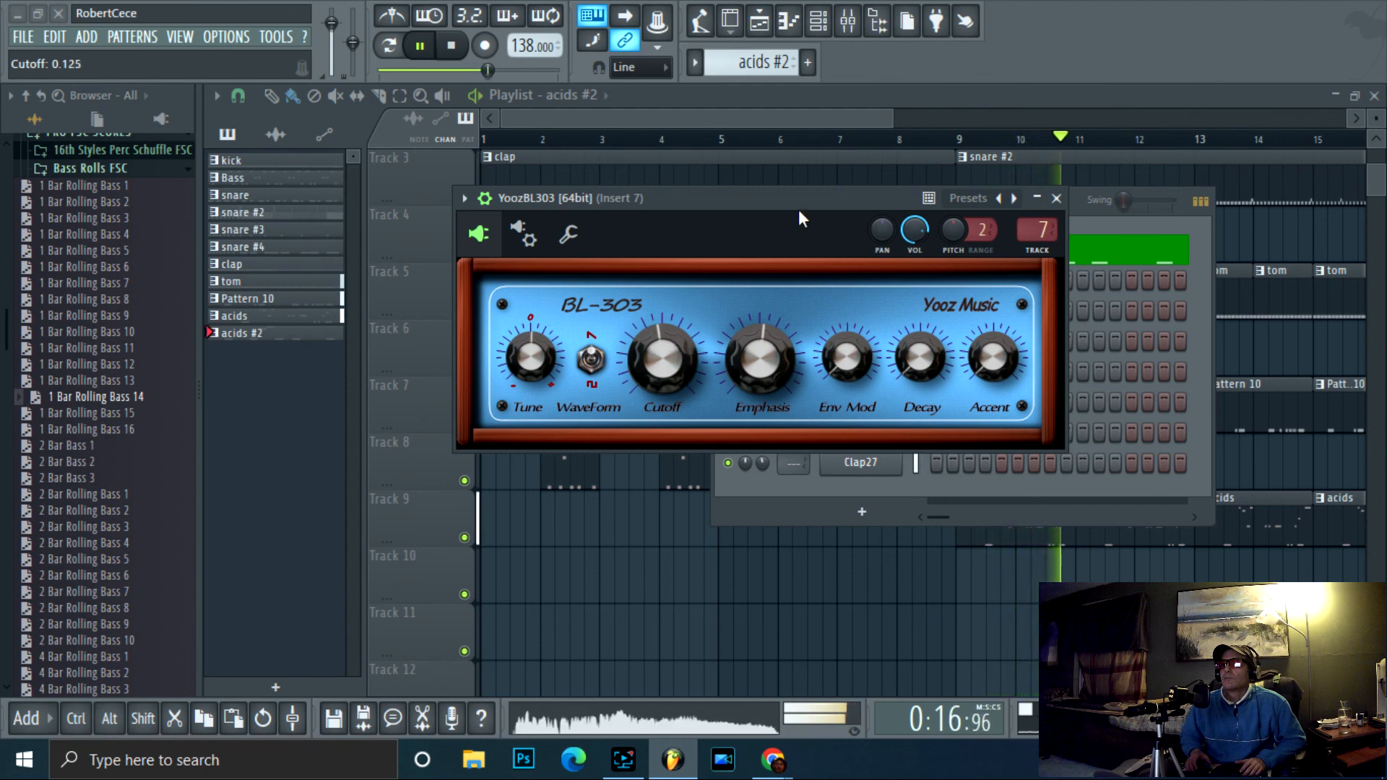
- Reopen YoozBL303 from the Channel rack, sweep its cutoff further up during song playback, and stop playback
drag(891, 118, 1232, 76)
click(817, 22)
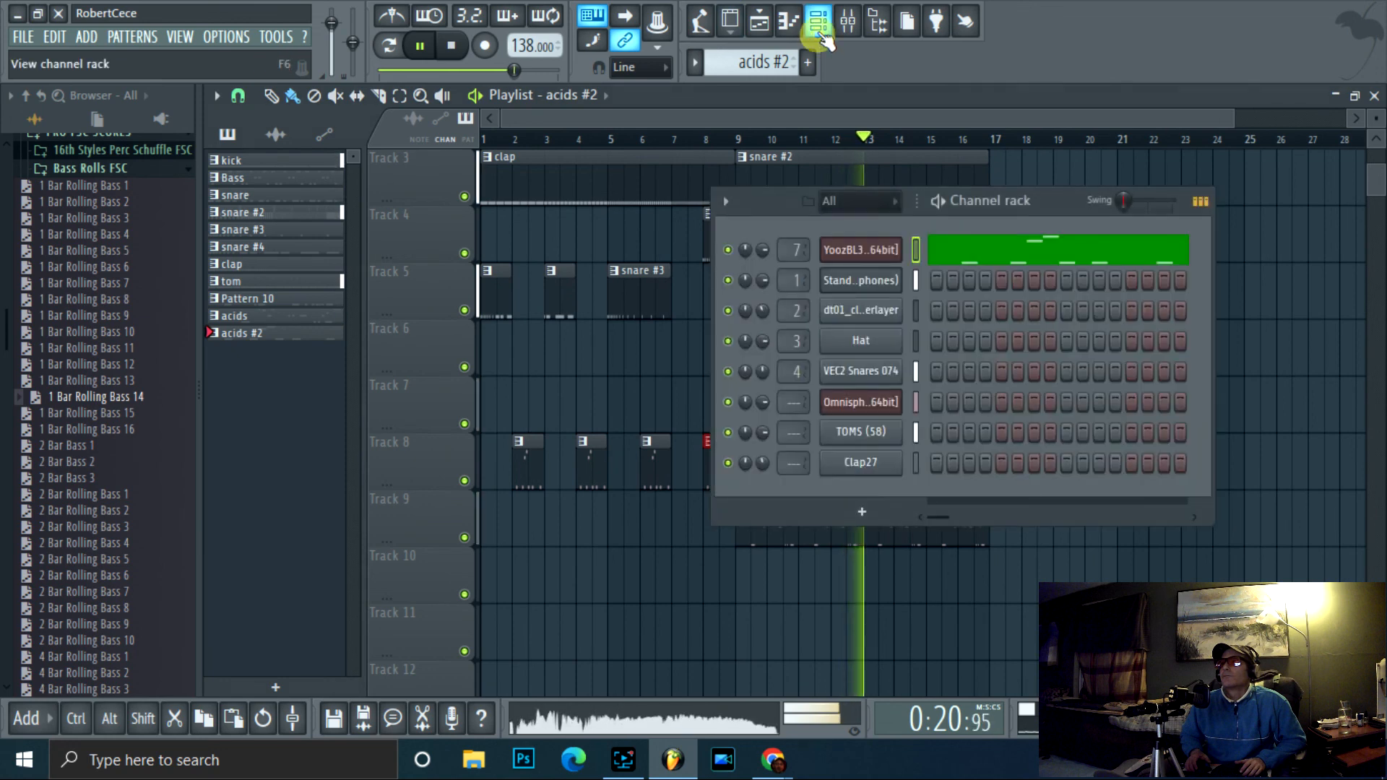
click(883, 250)
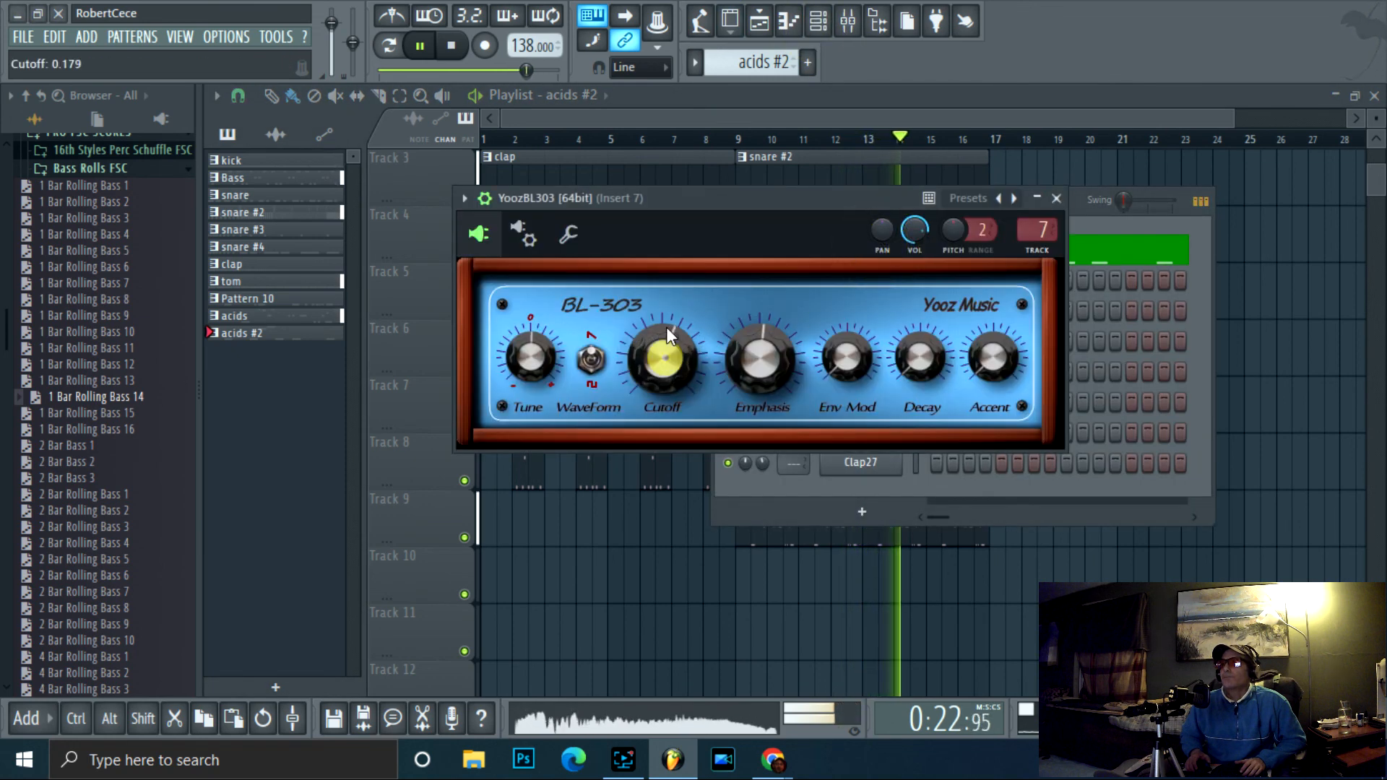
drag(666, 326, 674, 262)
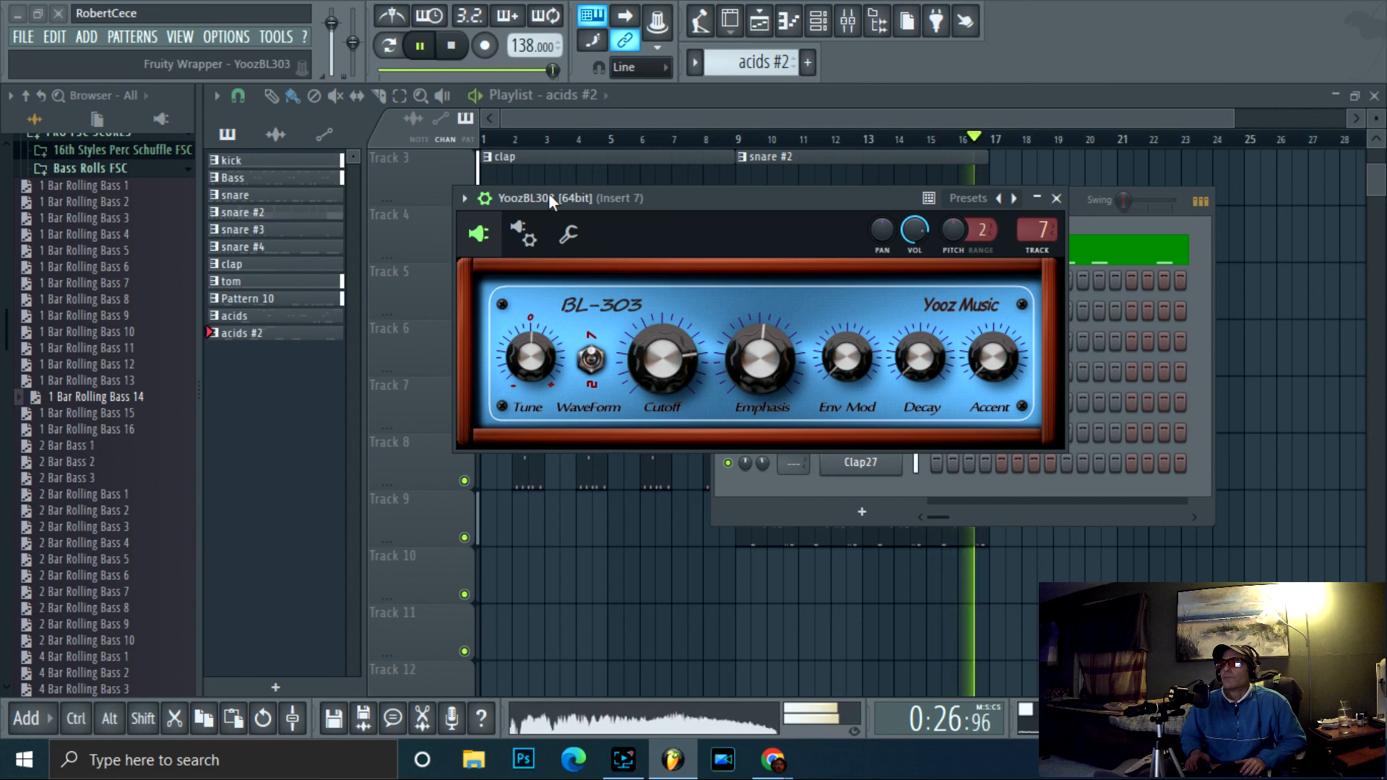
click(451, 45)
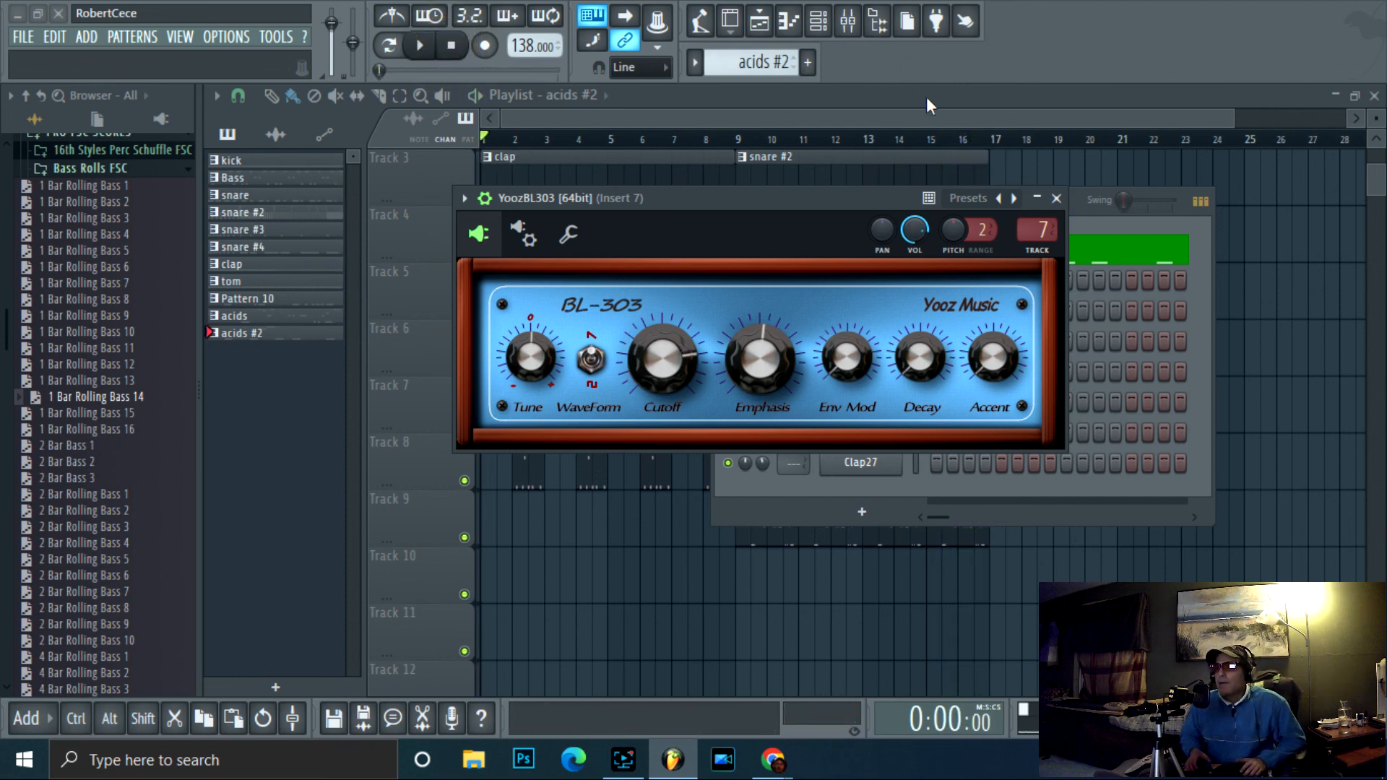
- Return to the Playlist and view the full 16-bar arrangement
click(965, 116)
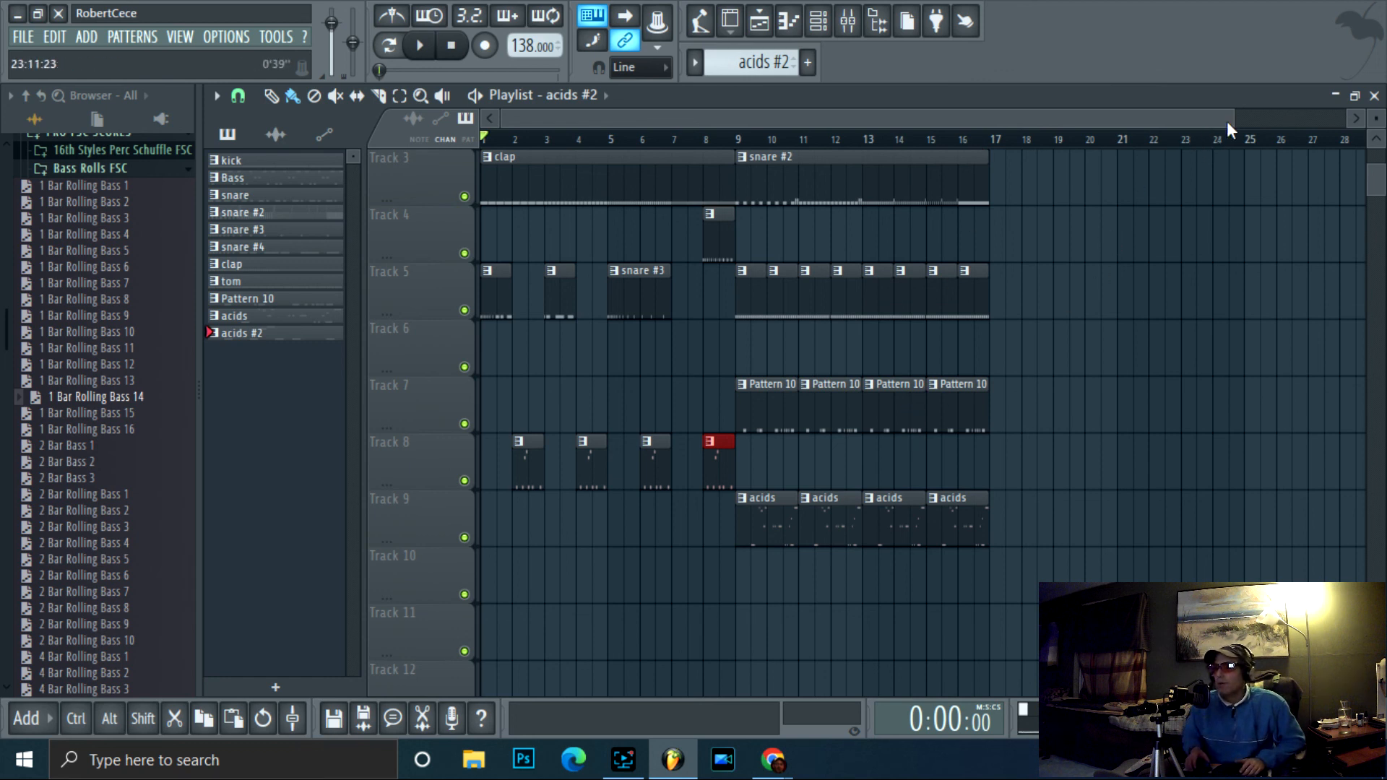
drag(1234, 123, 1128, 110)
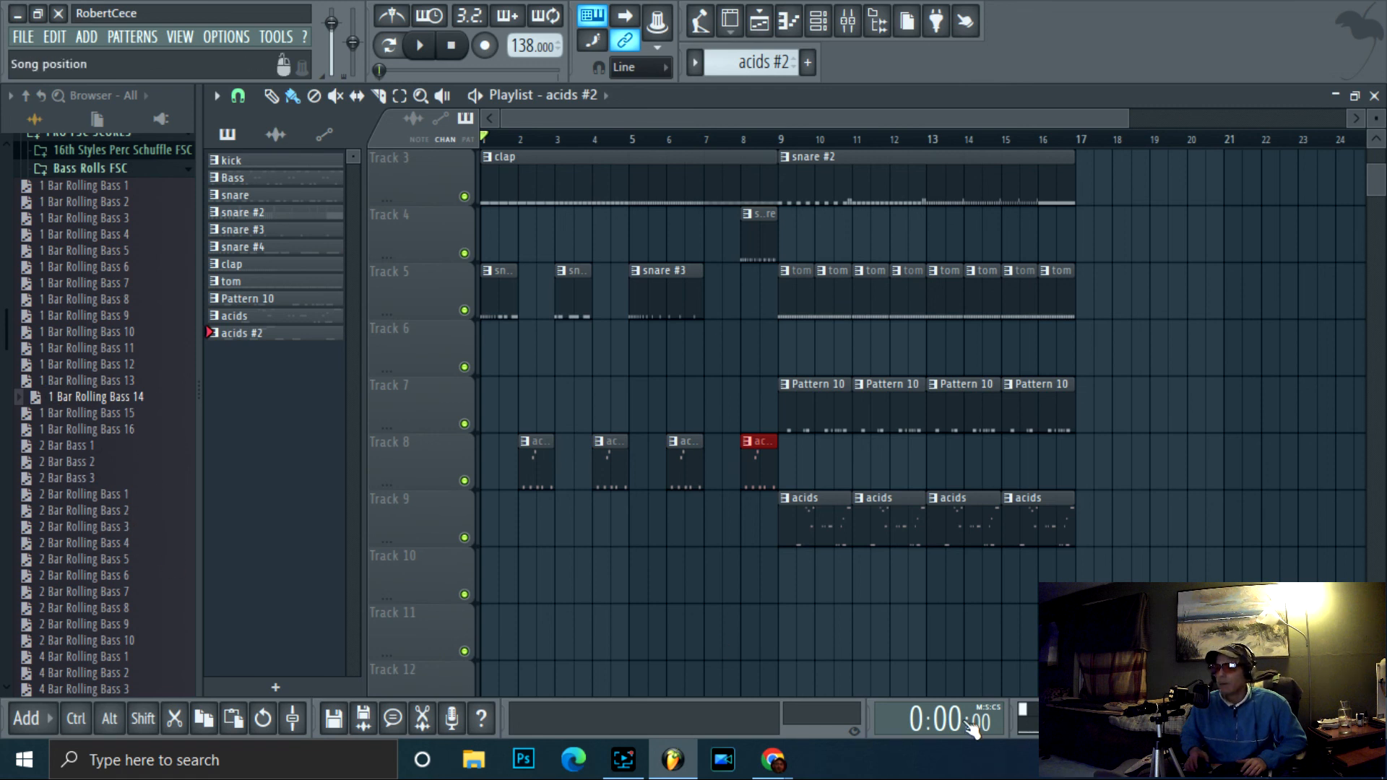
mouse_move(622, 755)
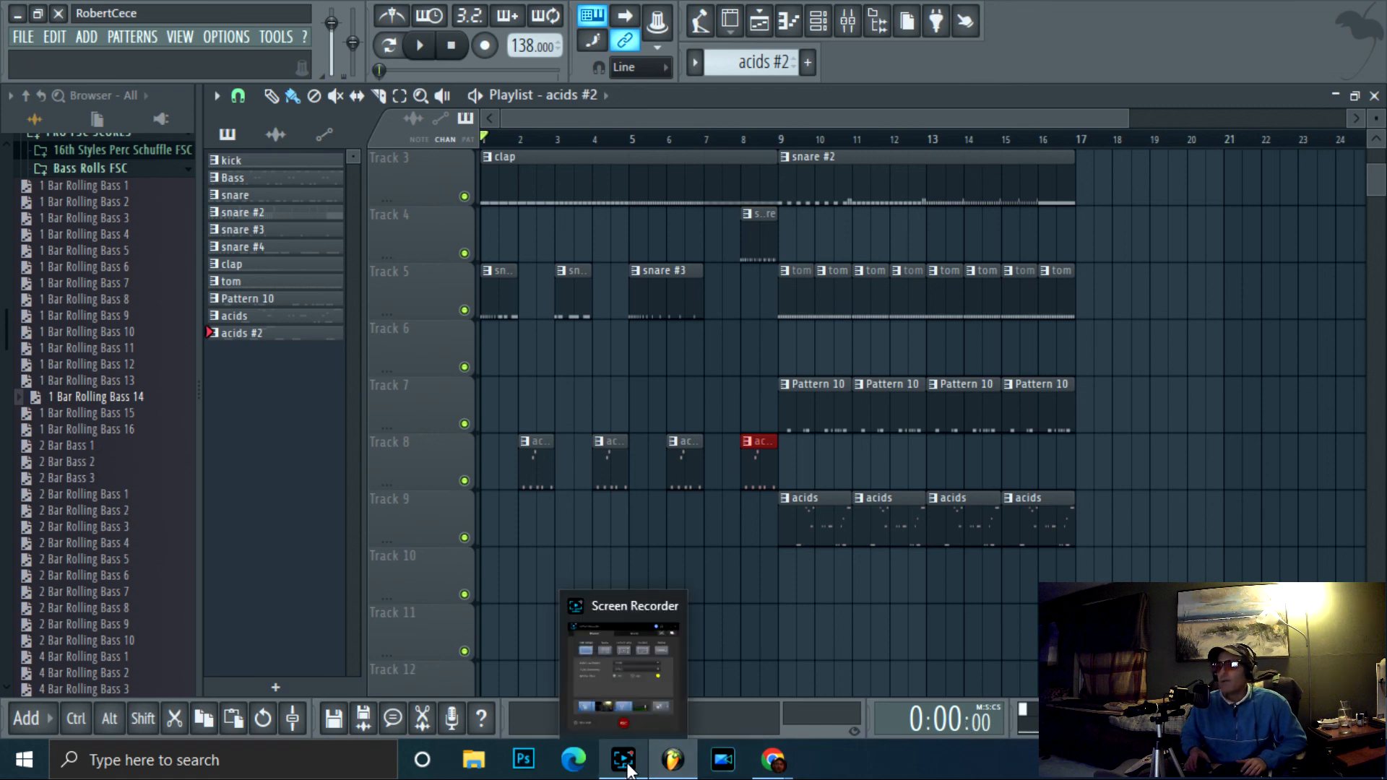